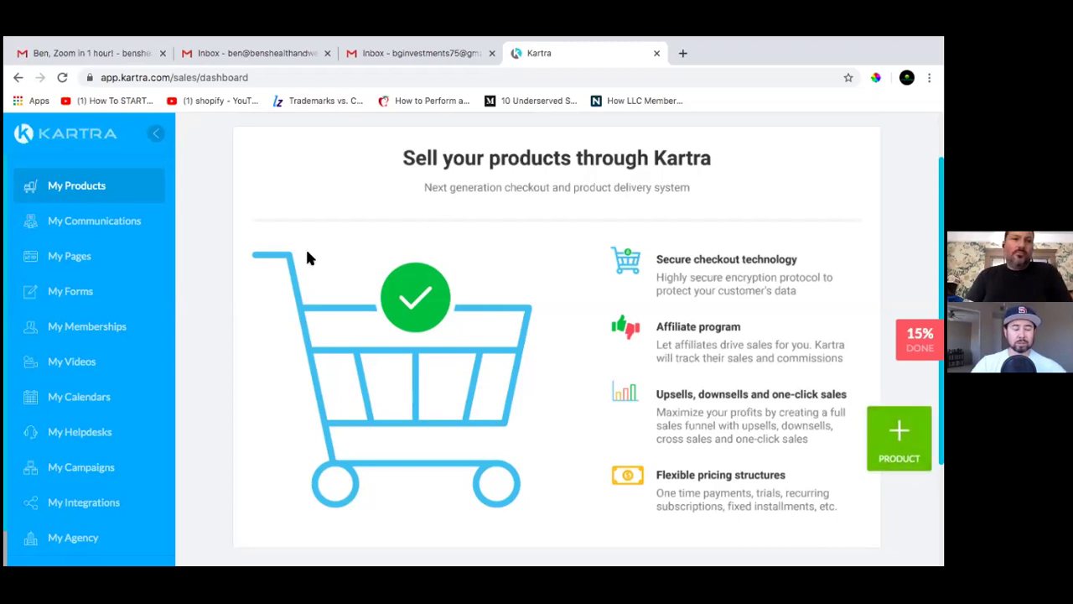
Go to My Communications > My Campaigns and scroll the Available campaigns gallery to the TSREA Book Funnel template
left_click(83, 226)
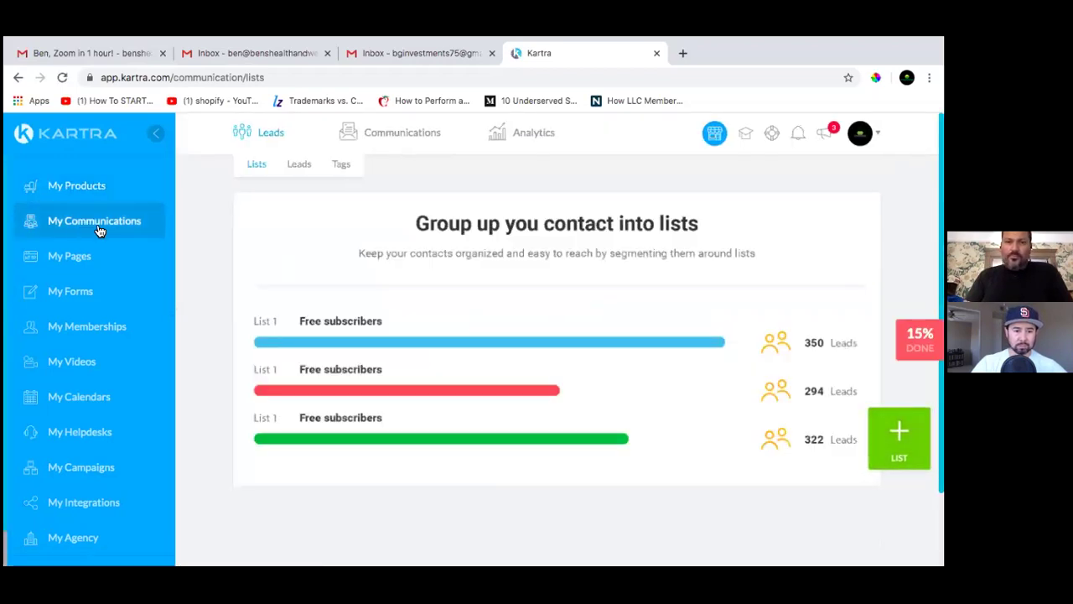
scroll(425, 254, "down", 2)
scroll(426, 264, "up", 2)
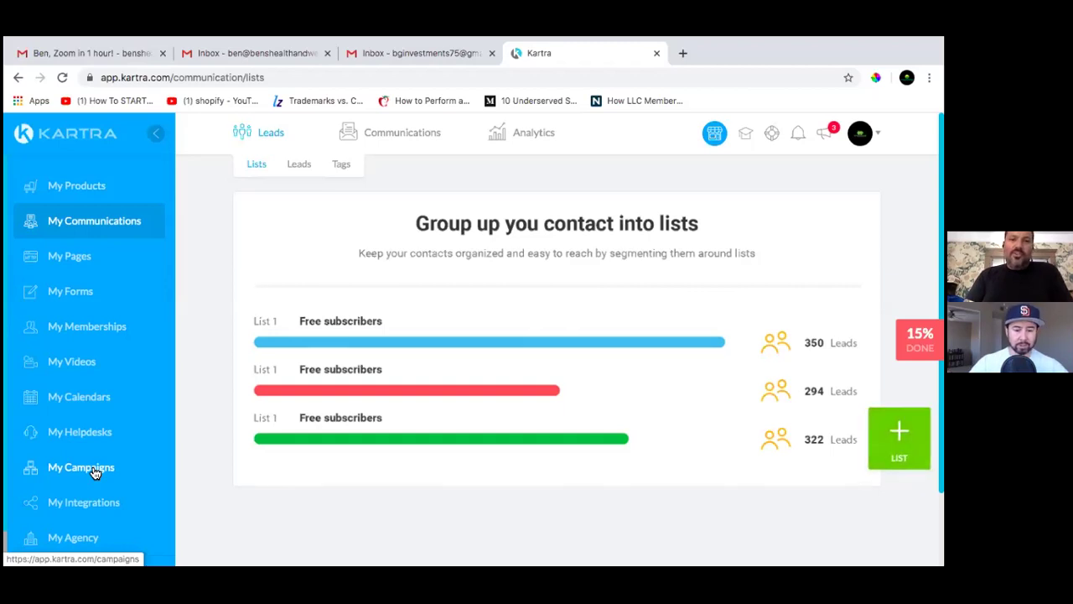
left_click(110, 467)
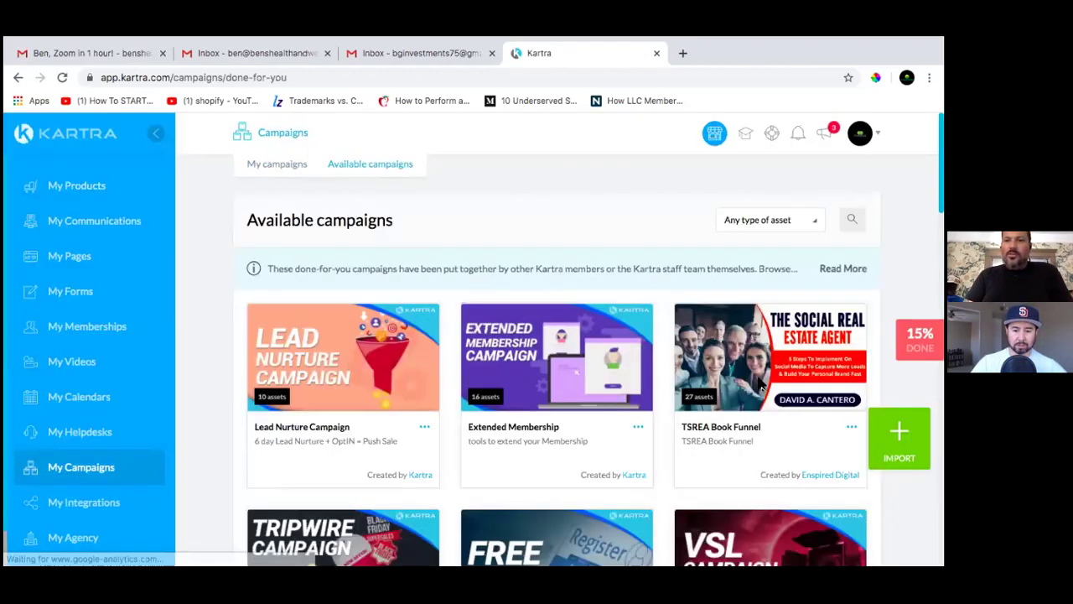
scroll(759, 382, "down", 2)
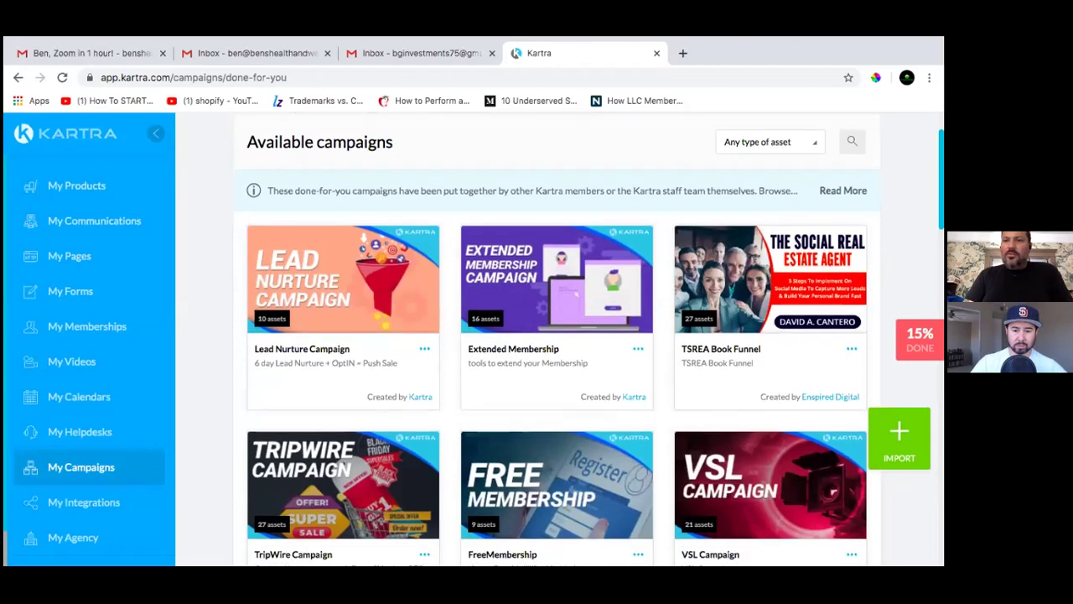
Deploy the TSREA Book Funnel campaign with prefix BSF and campaign name 'Book Funnel', then import it
left_click(851, 348)
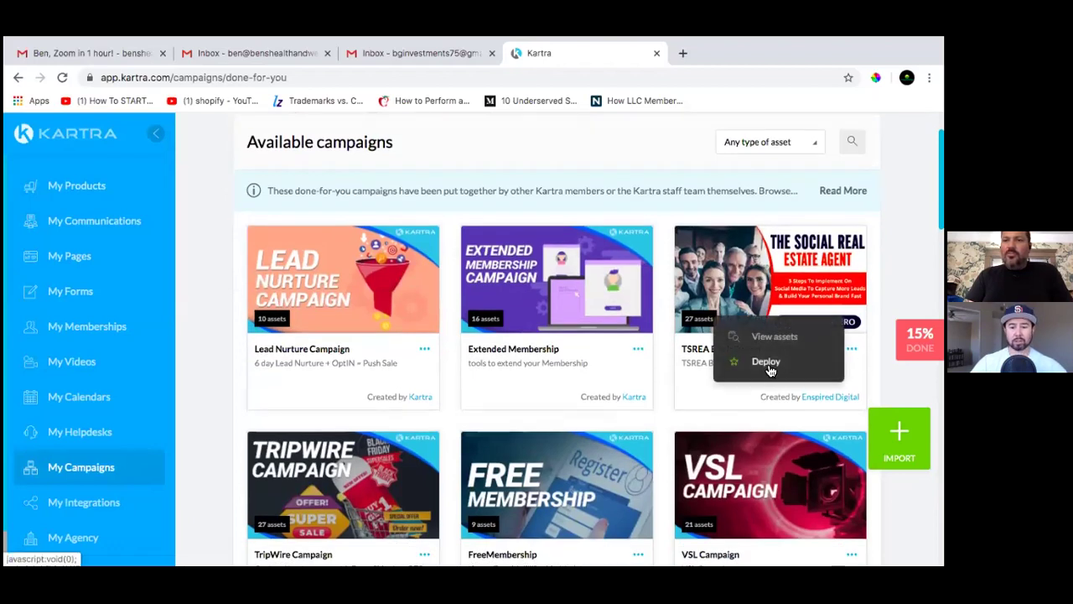
left_click(766, 362)
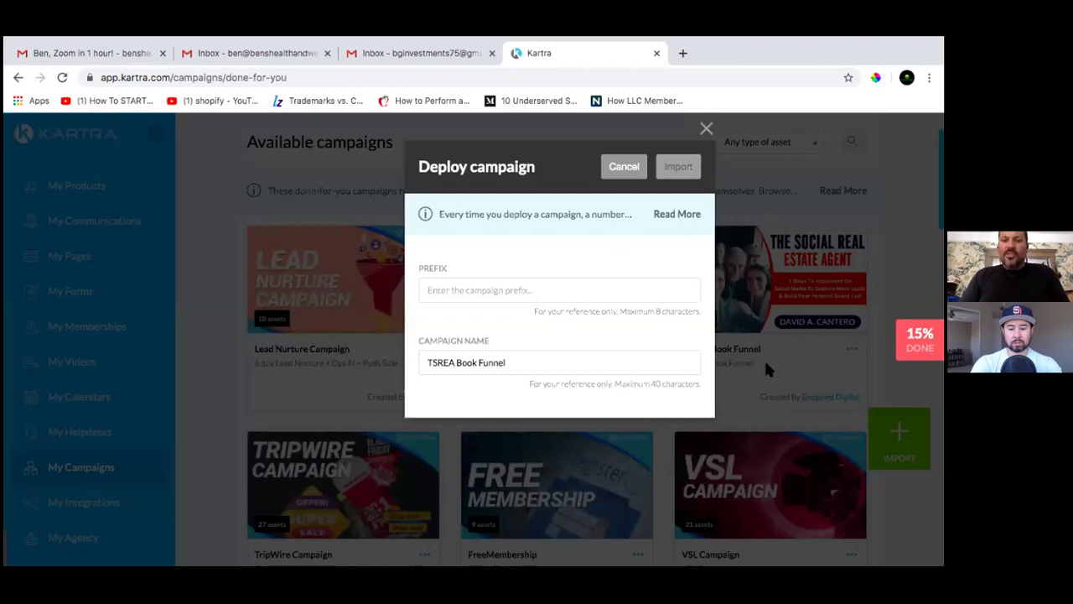
left_click(496, 291)
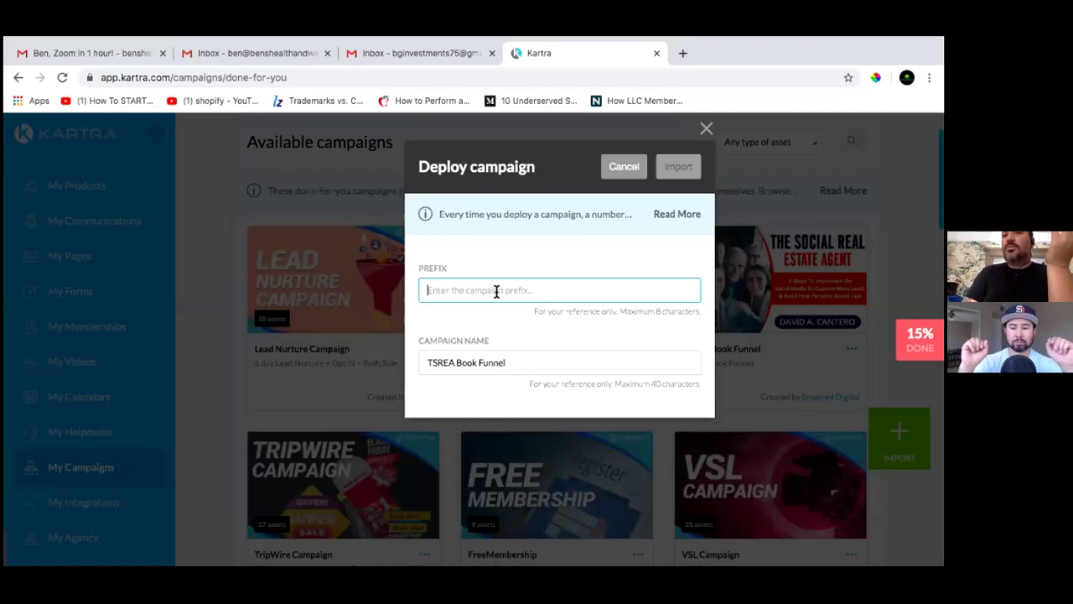
type("BSF")
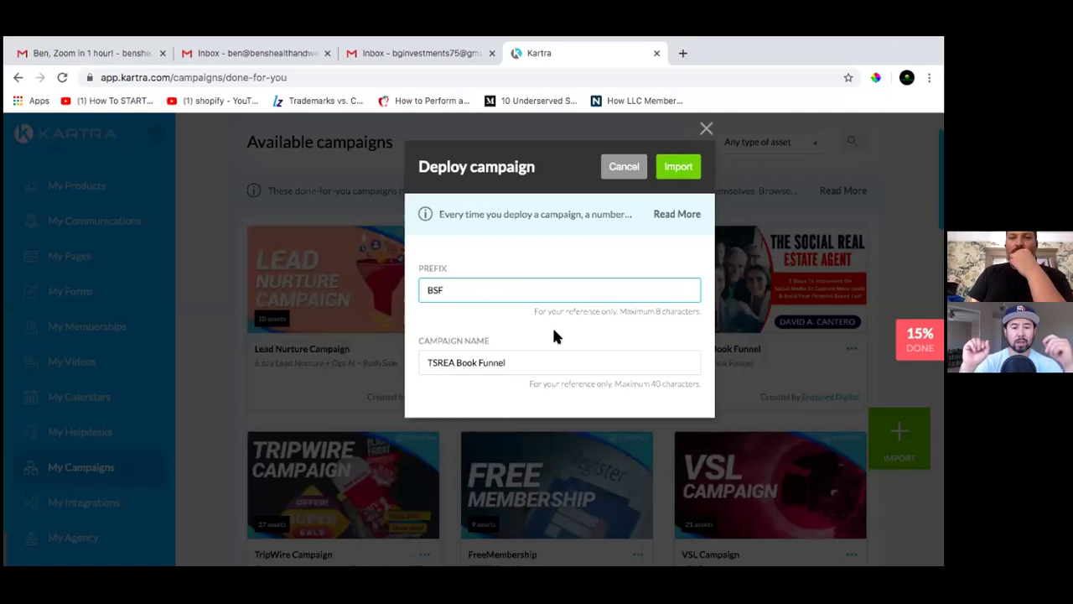
left_click(514, 362)
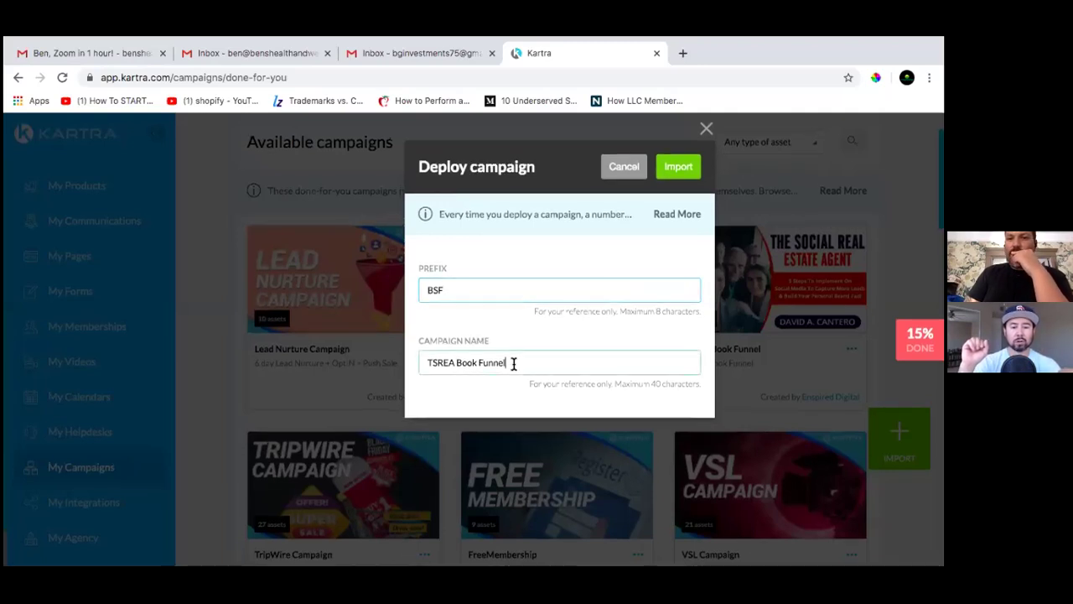
key("BackSpace")
key("BackSpace")
key("BackSpace")
key("BackSpace")
key("BackSpace")
key("BackSpace")
key("BackSpace")
key("BackSpace")
key("BackSpace")
key("BackSpace")
key("BackSpace")
key("BackSpace")
key("BackSpace")
key("BackSpace")
key("BackSpace")
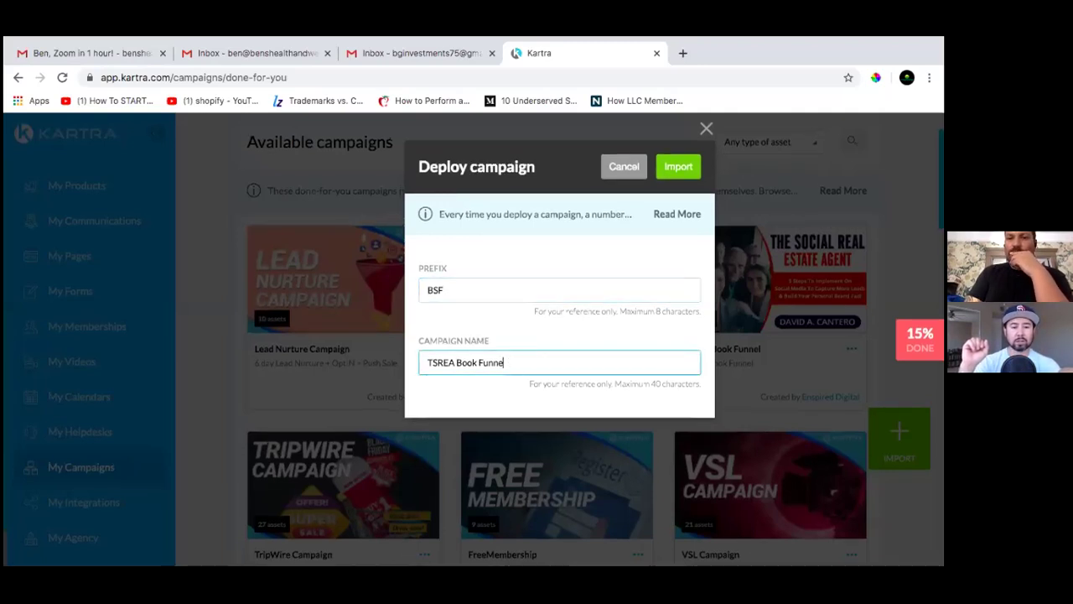
key("BackSpace")
key("BackSpace")
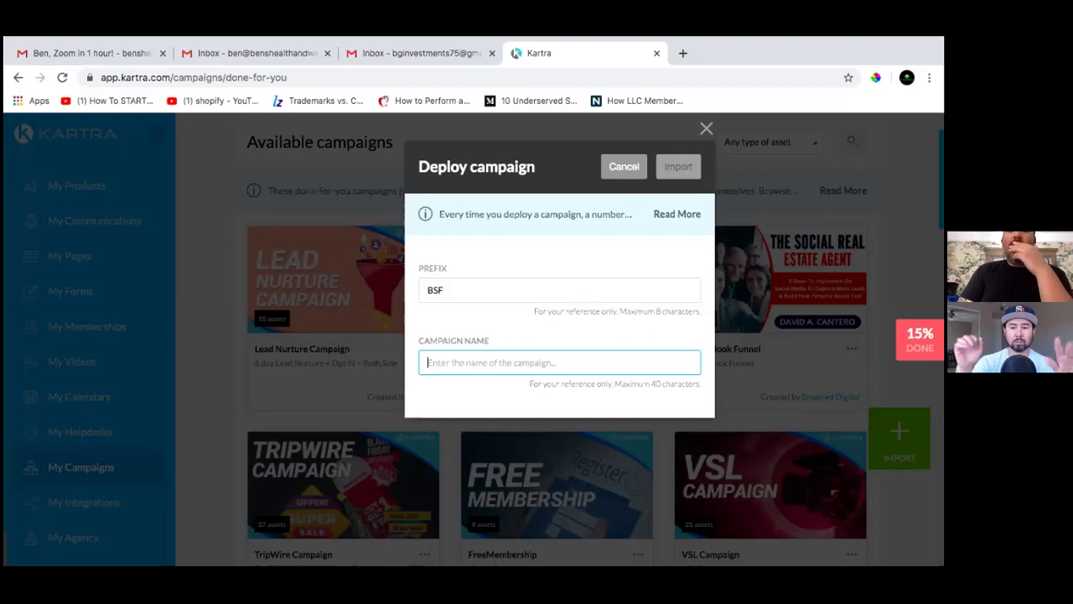
type("B")
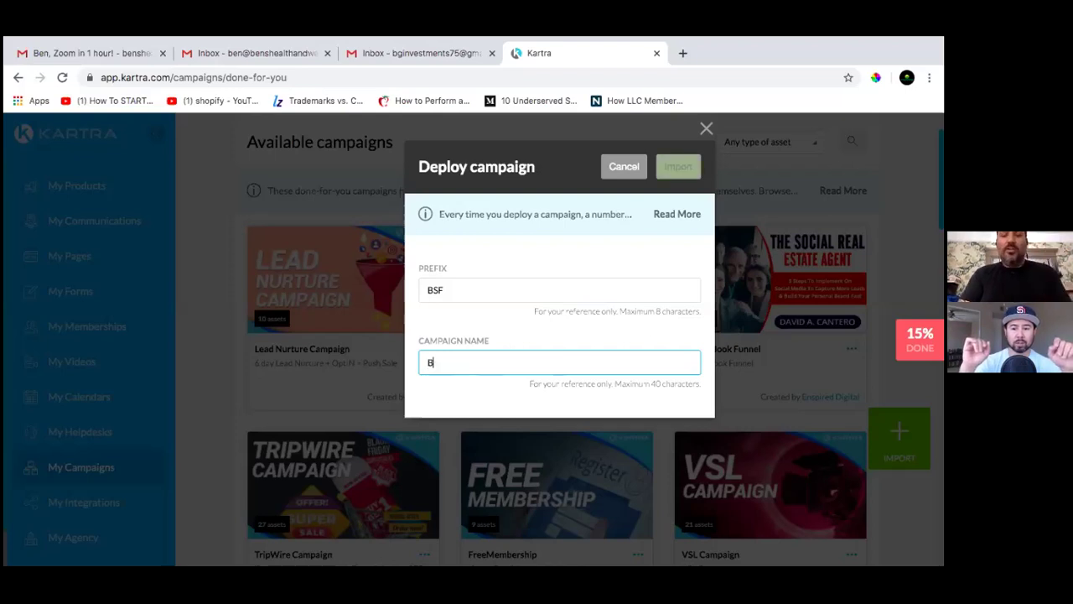
type("ook Funnel")
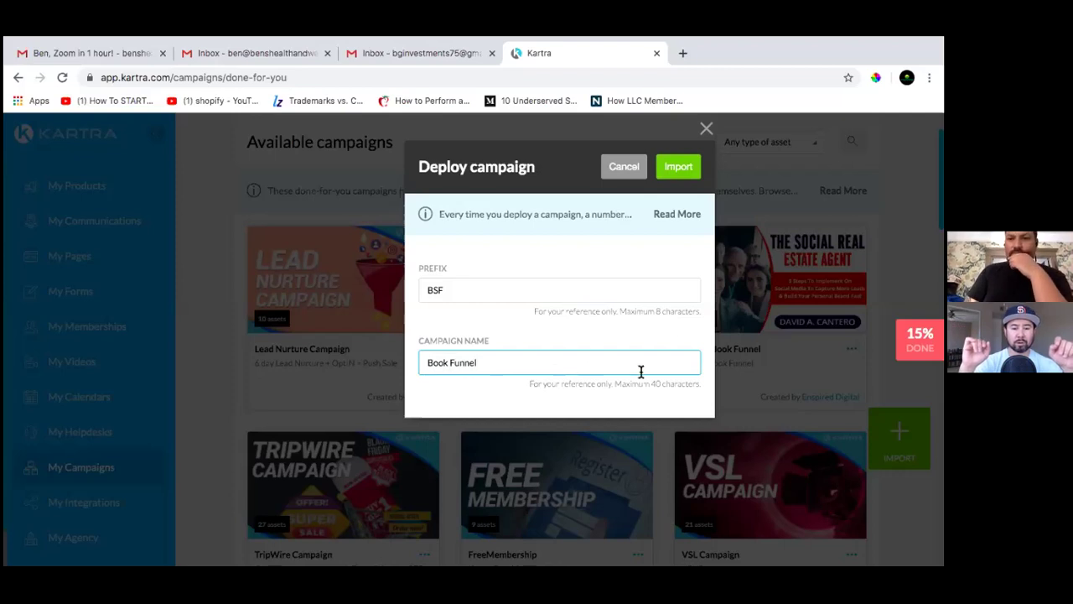
left_click(681, 175)
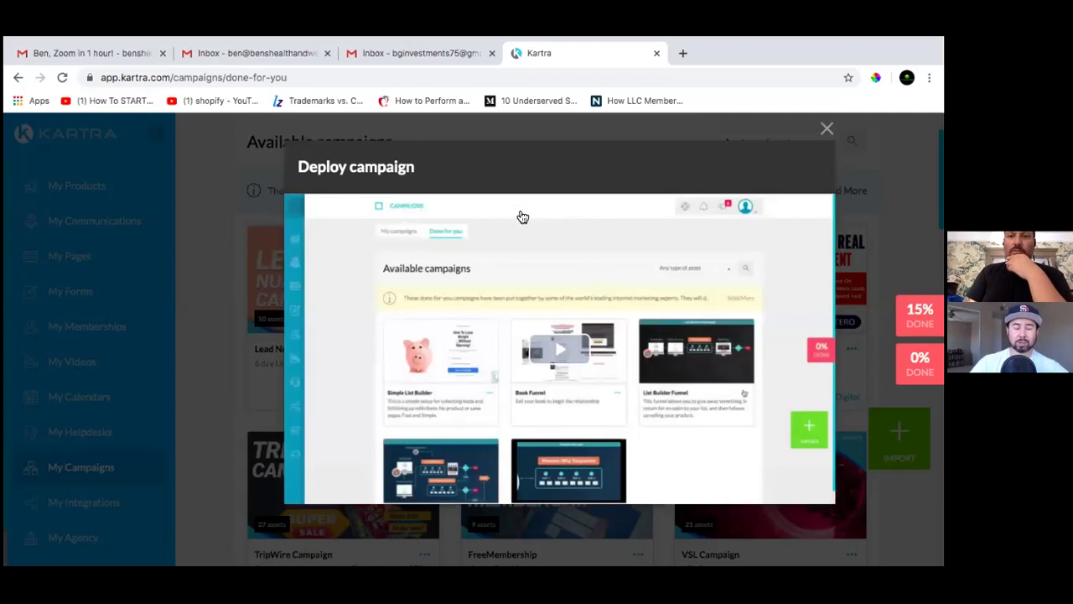
Play and close the deployment walkthrough video, then open and close the campaign's details panel
left_click(569, 356)
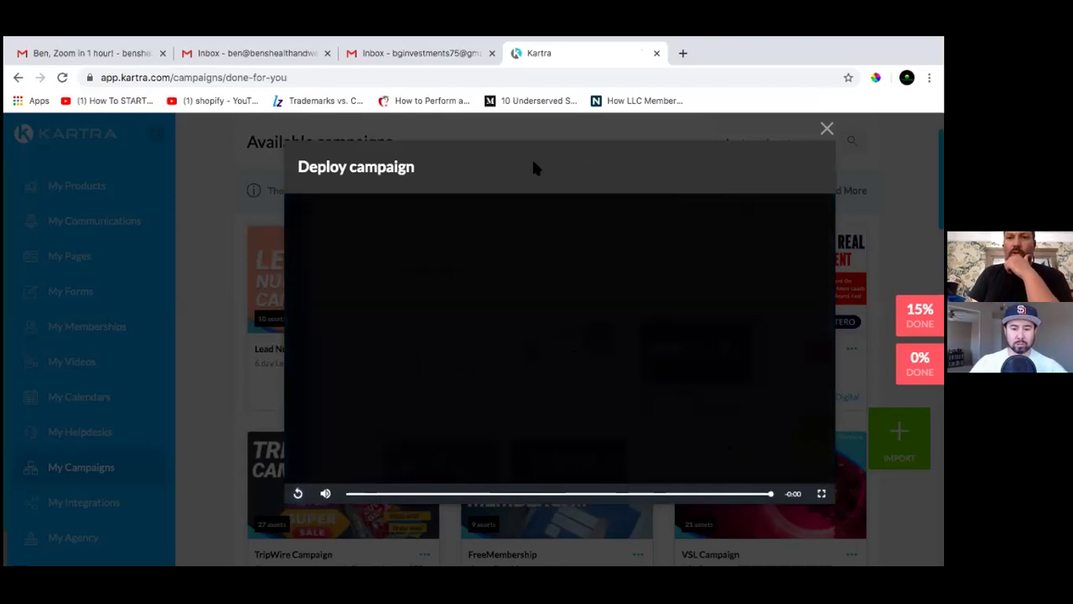
left_click_drag(533, 168, 328, 171)
left_click(546, 238)
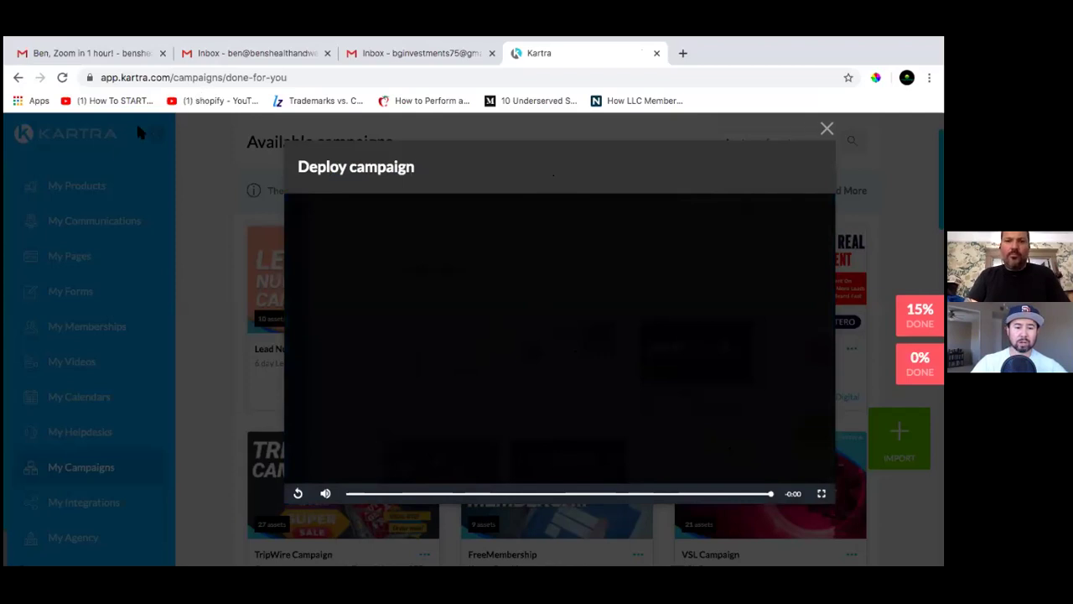
left_click(826, 128)
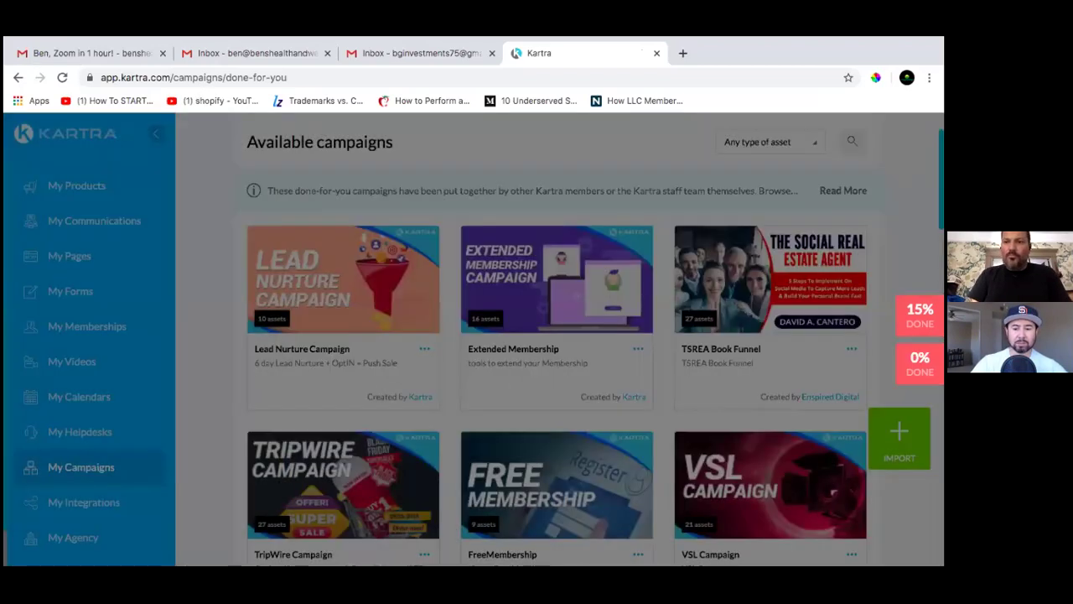
left_click(813, 344)
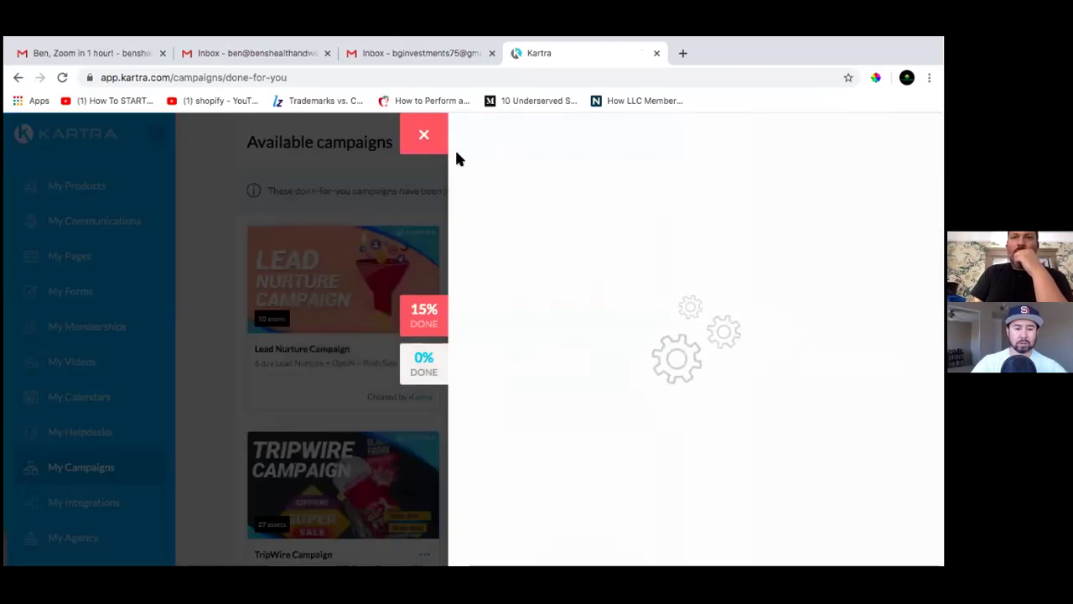
left_click(424, 131)
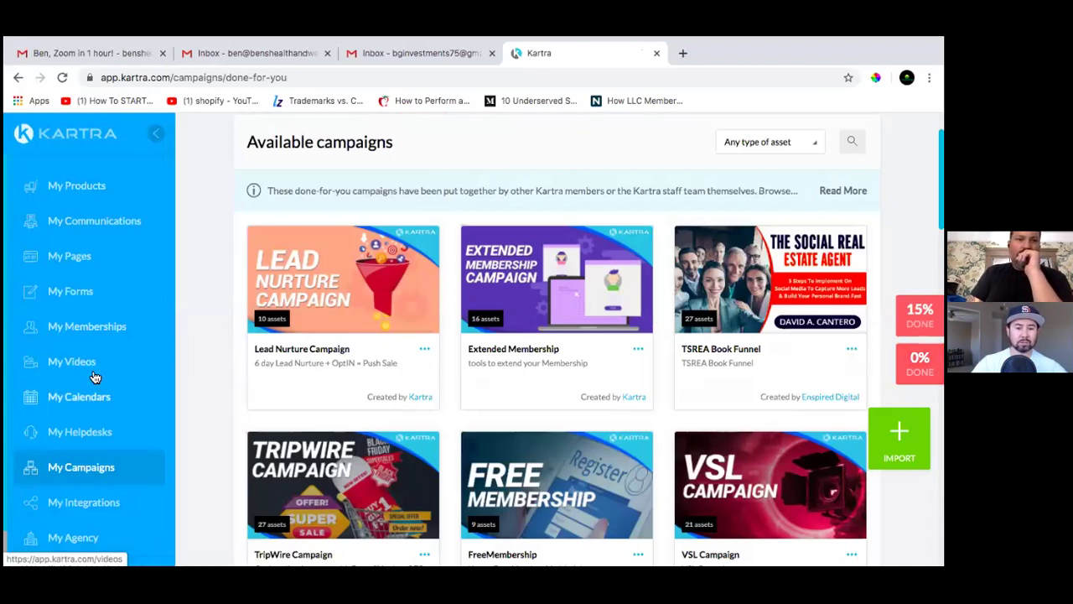
Open My Products to see the imported BSF The Social Real Estate Agent product
left_click(72, 185)
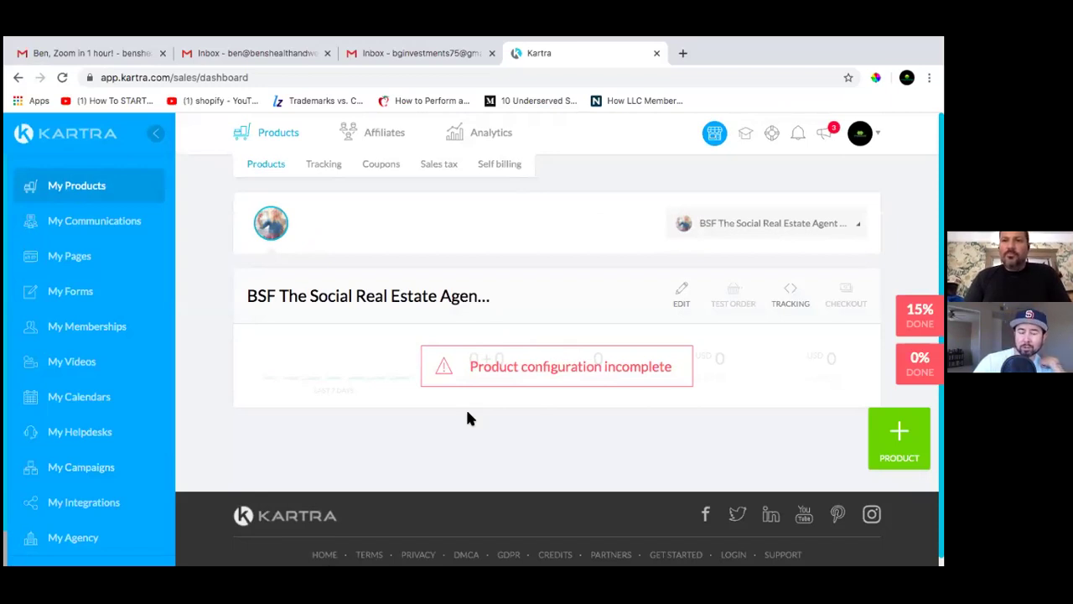
In a new tab, search Google for 'stripe' and open the official Stripe.com site
left_click(684, 52)
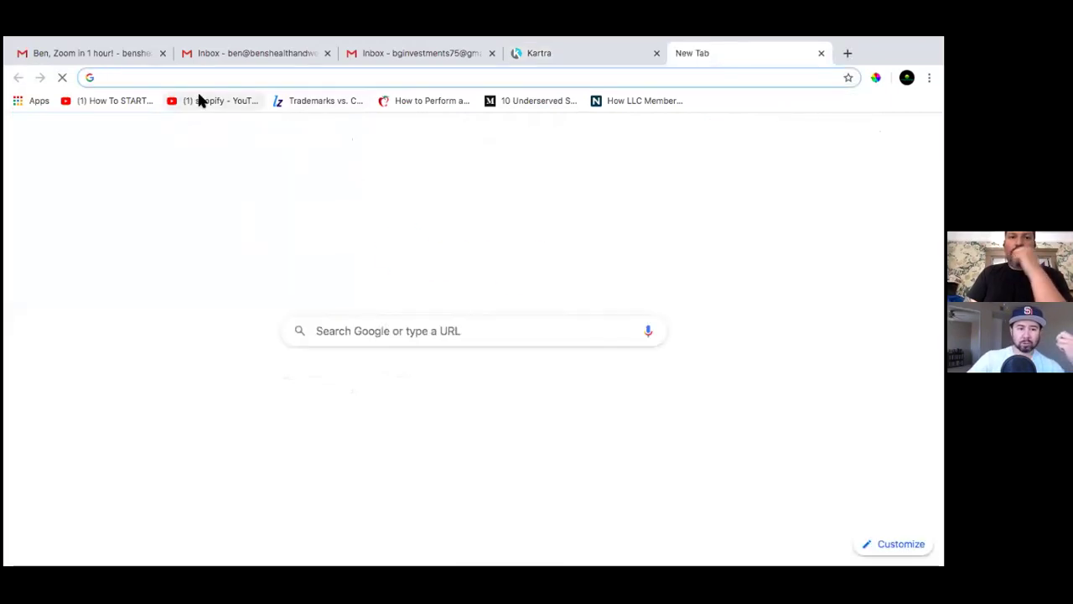
type("google.com")
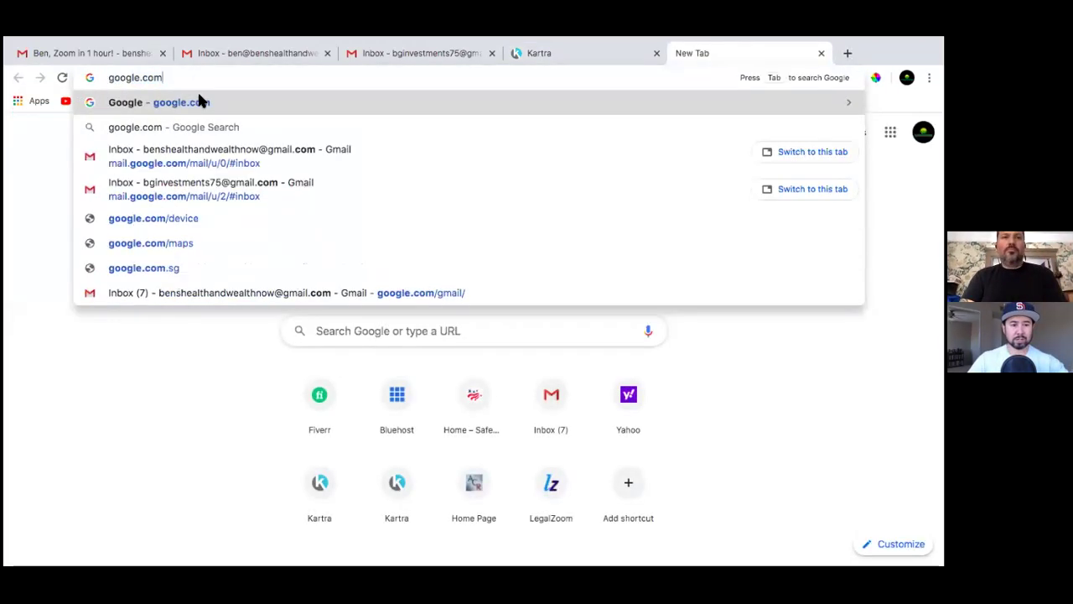
key("Return")
type("stripe")
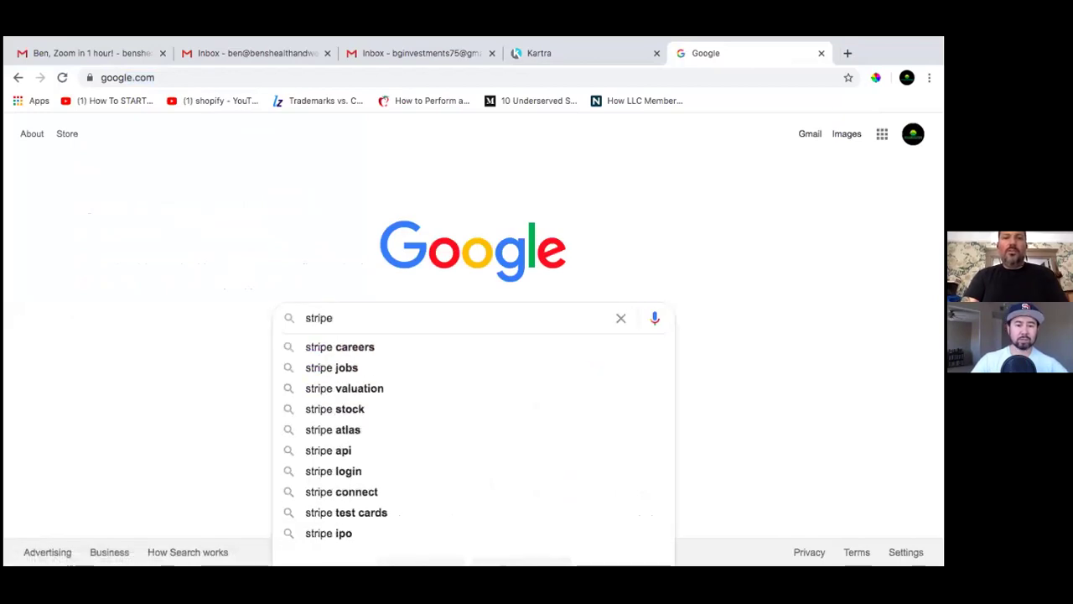
key("Return")
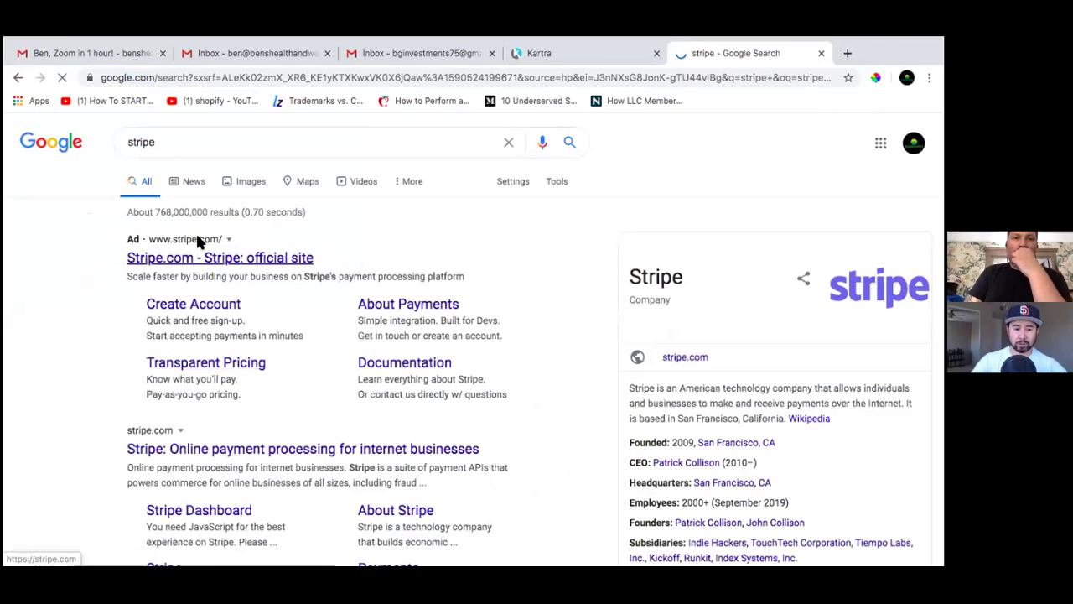
left_click(265, 263)
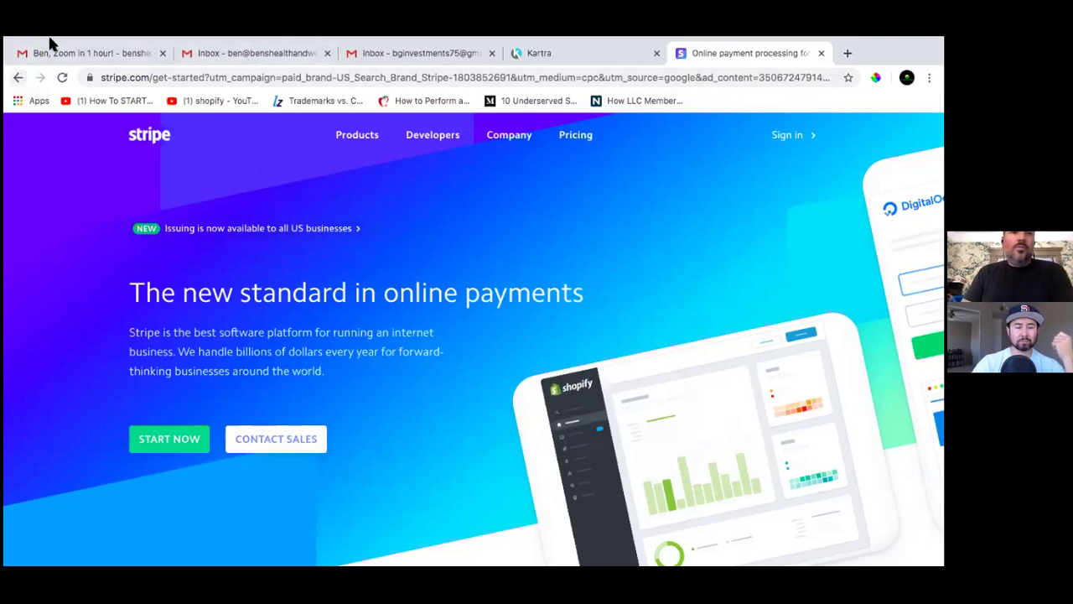
Take the browser out of full-screen mode so the Stripe homepage shows in a normal window
mouse_move(28, 57)
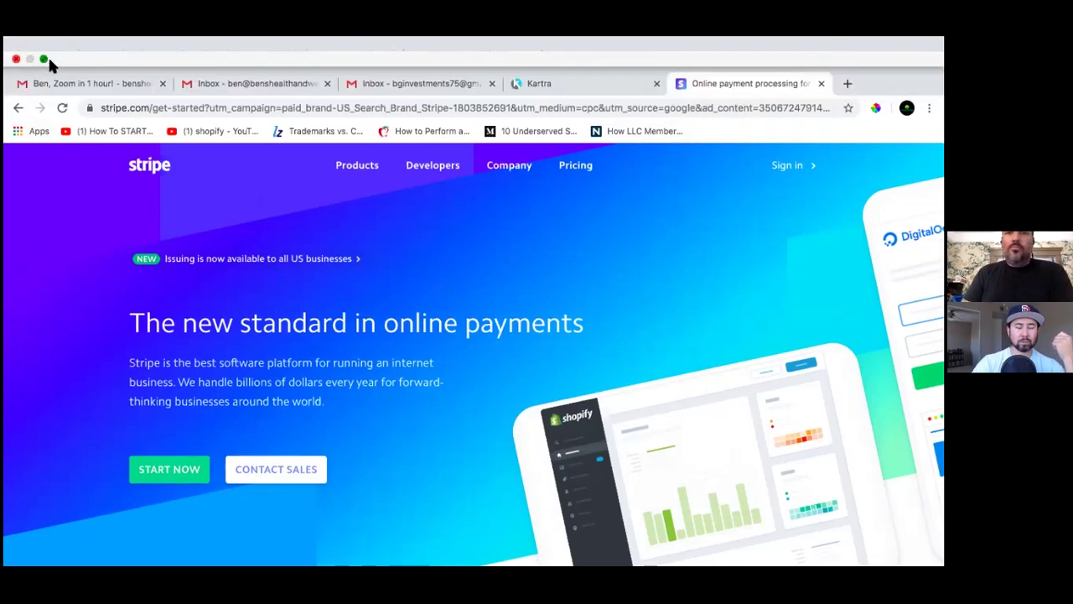
left_click(46, 59)
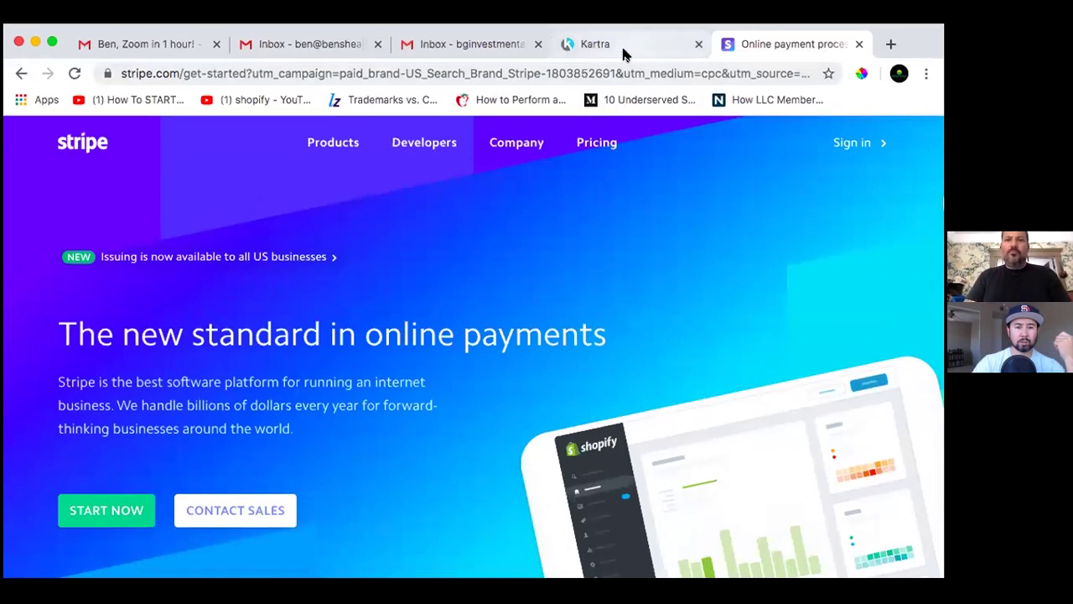
Return to Kartra, open the Lists page with the three BSF lists, and make the window full screen
left_click(623, 45)
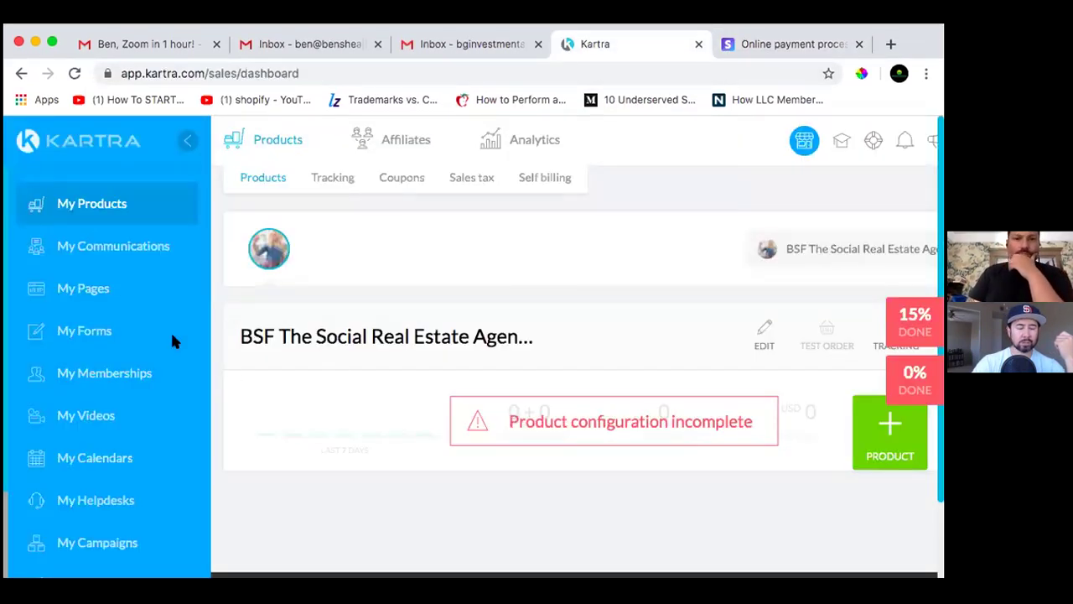
left_click(96, 245)
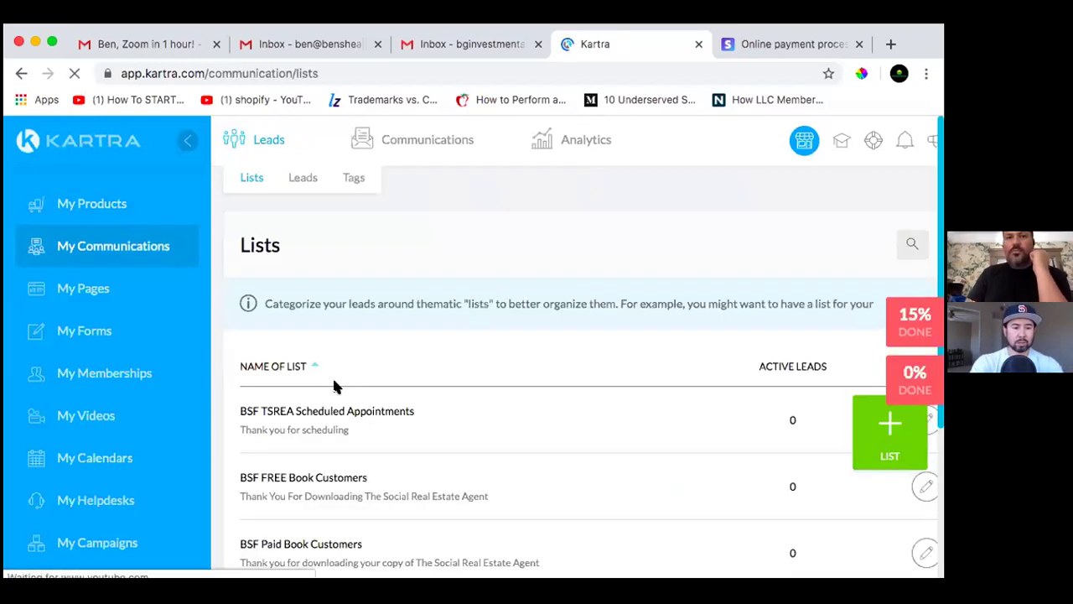
scroll(597, 435, "down", 1)
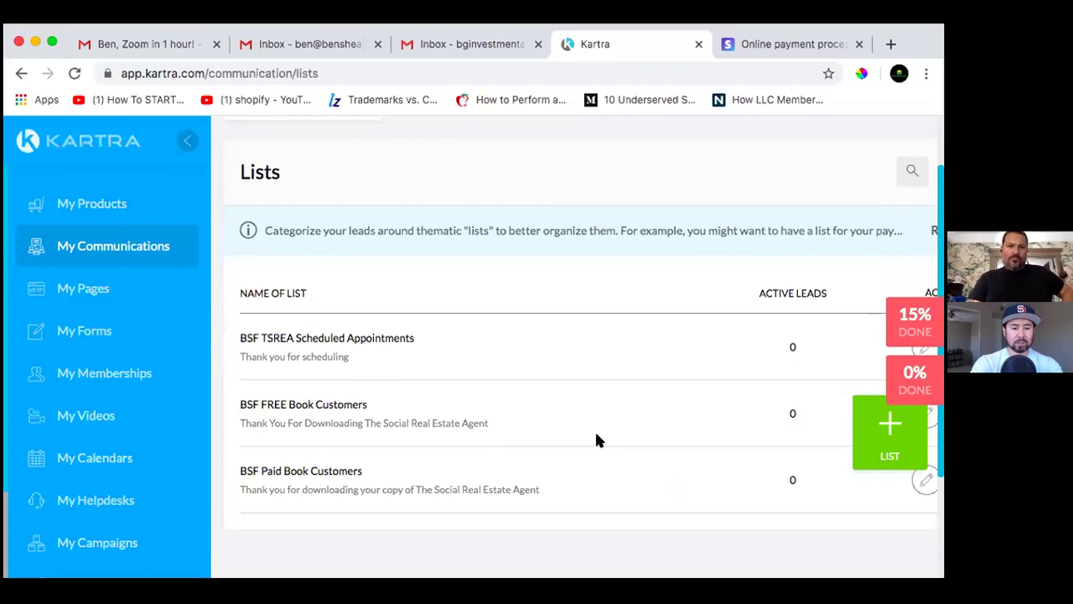
scroll(596, 438, "down", 1)
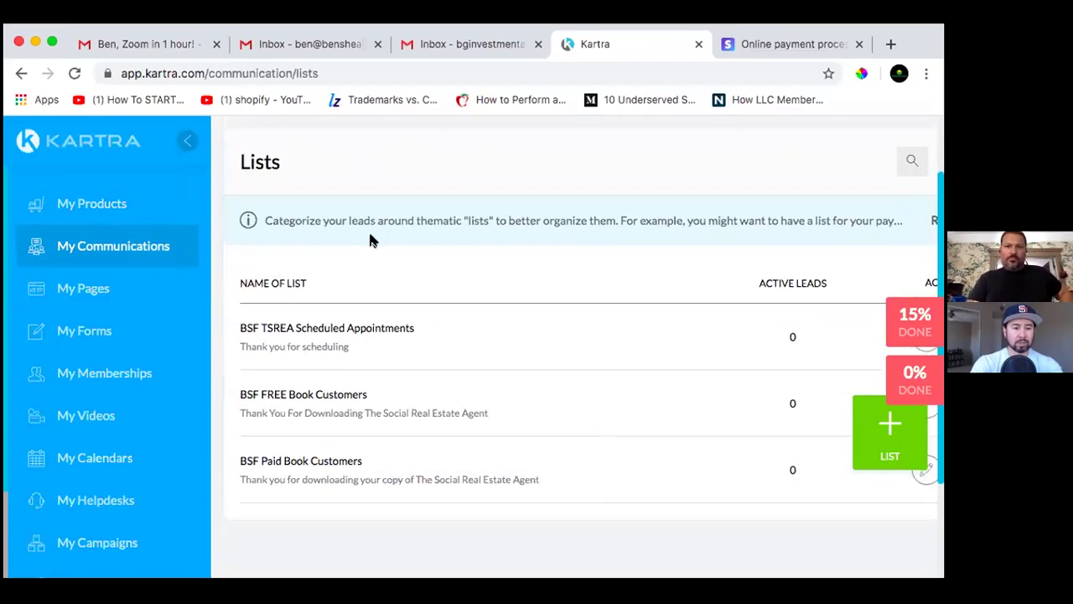
left_click(52, 46)
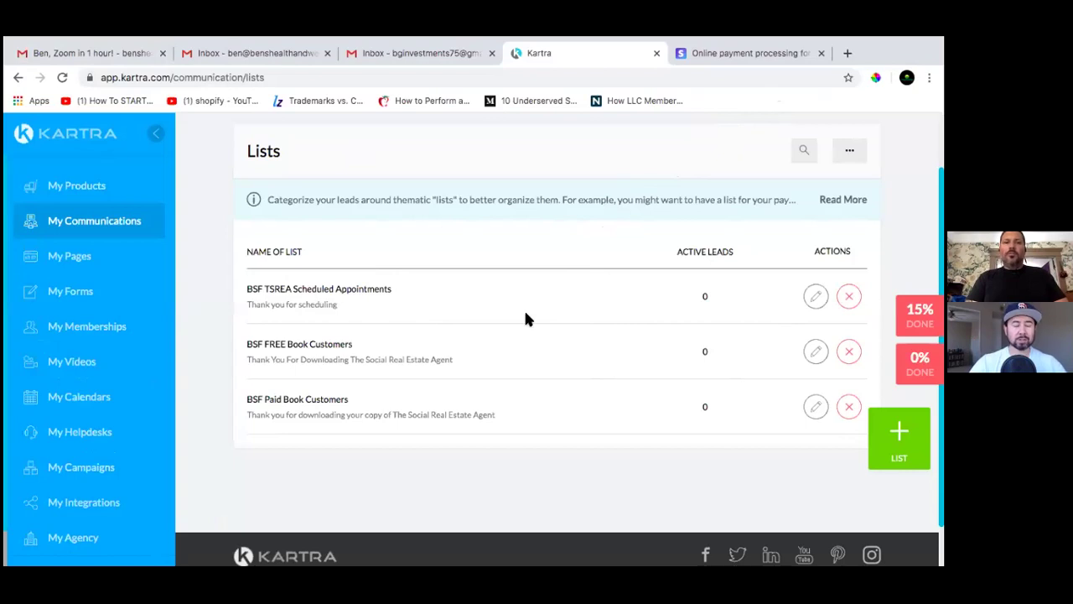
Open My Pages in a new browser tab and switch to it
right_click(66, 258)
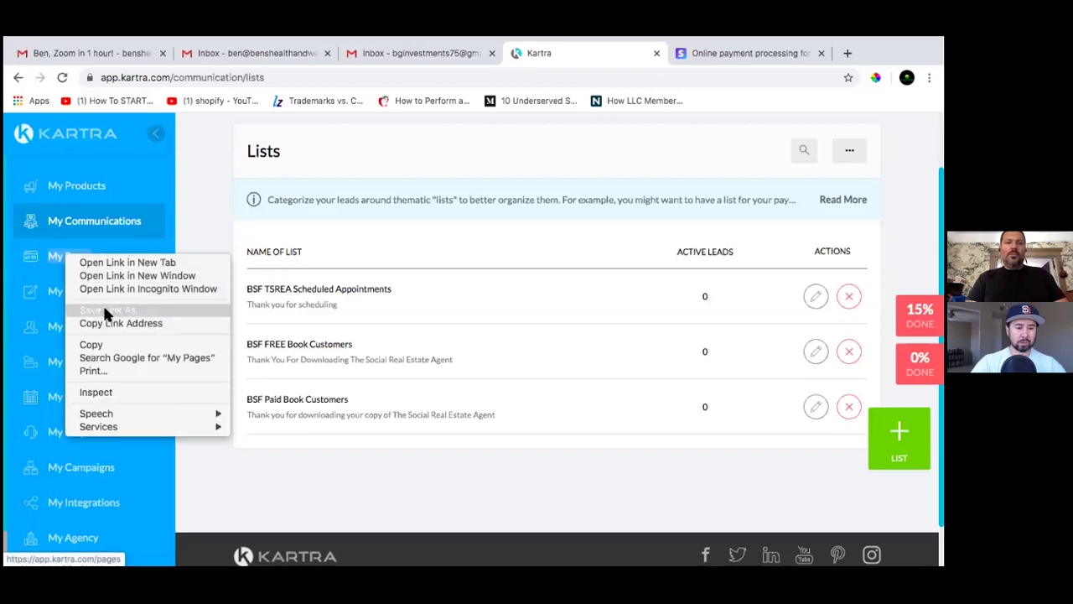
left_click(139, 264)
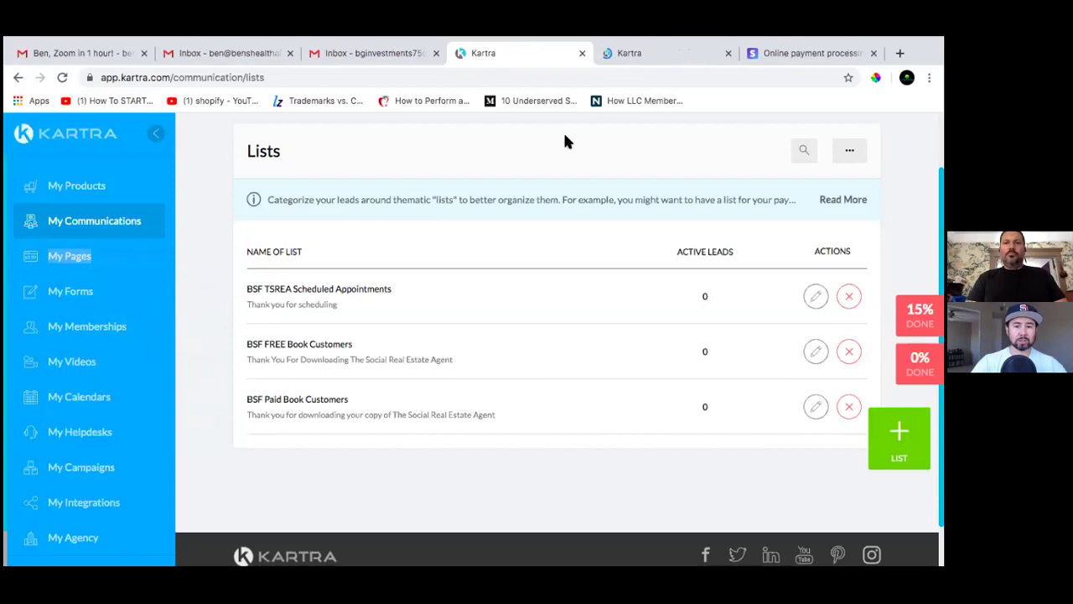
left_click(631, 51)
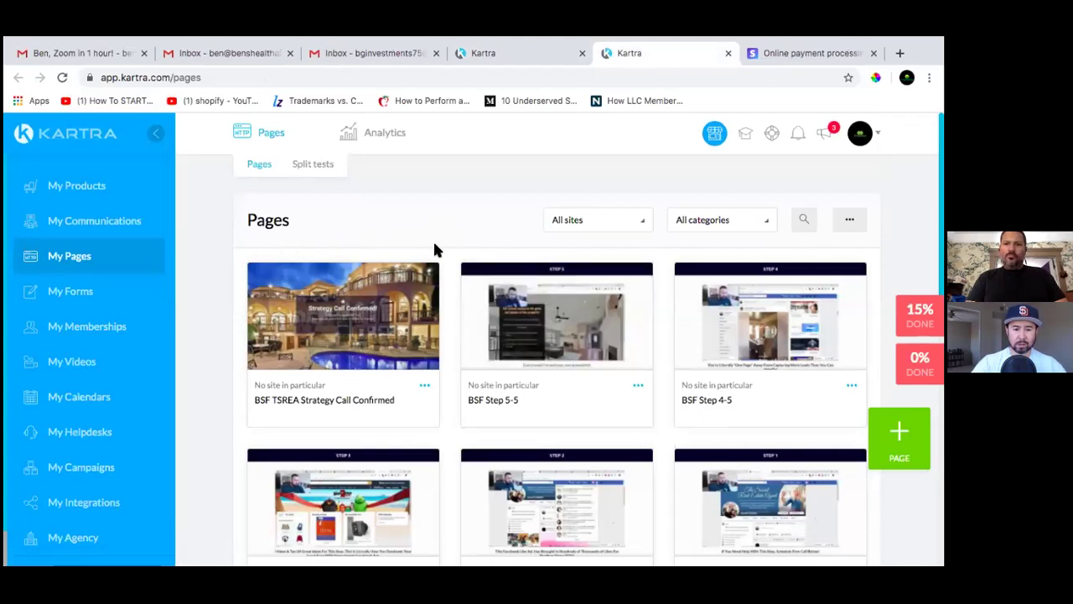
Browse the page categories and delete the page named 'test', confirming the deletion
left_click(761, 222)
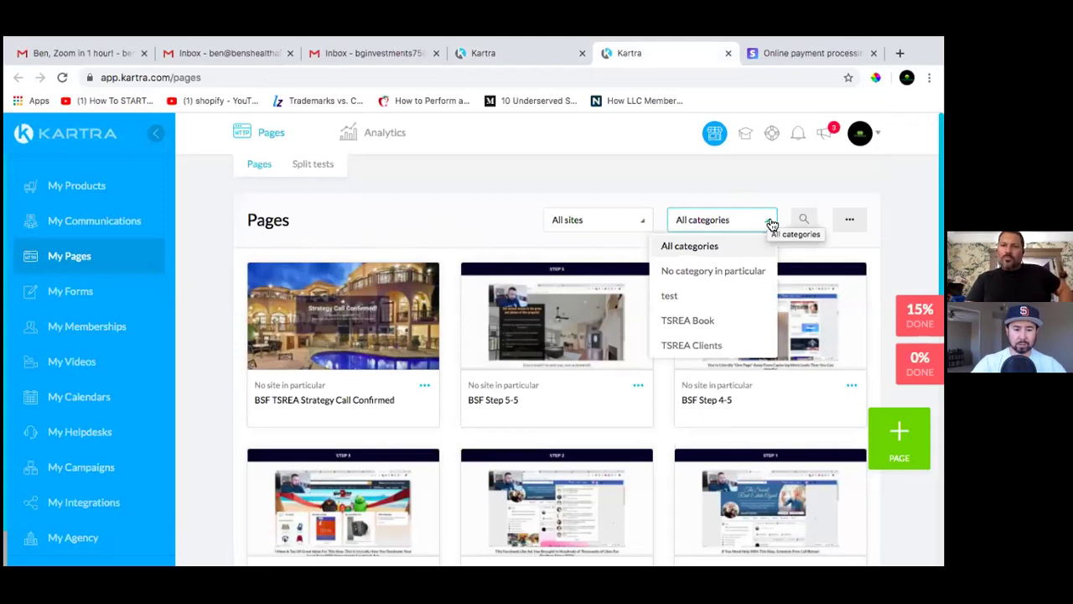
scroll(747, 335, "down", 1)
scroll(747, 336, "up", 1)
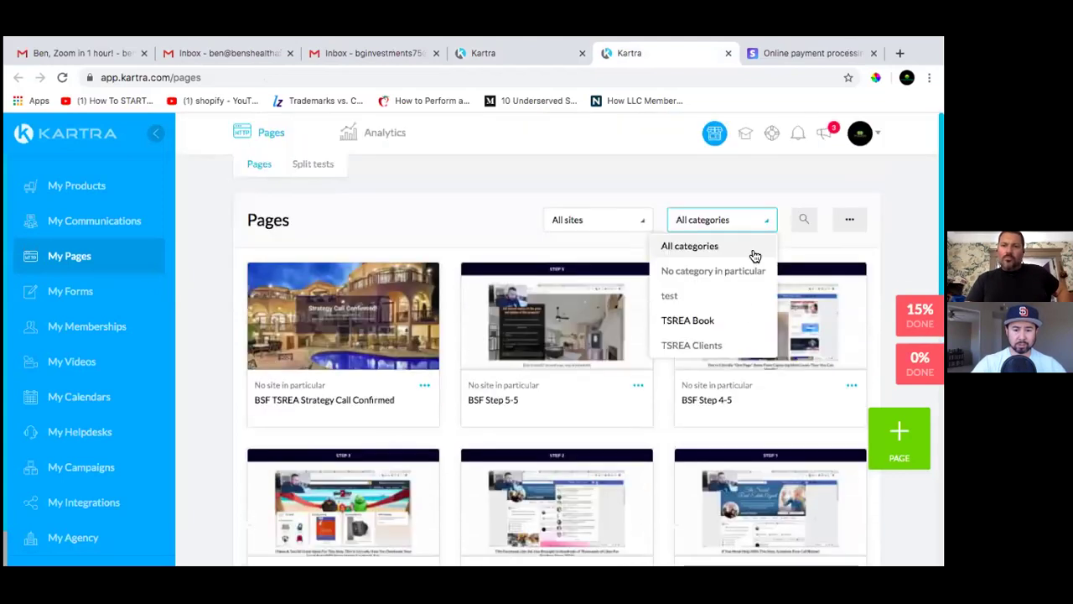
scroll(760, 273, "down", 3)
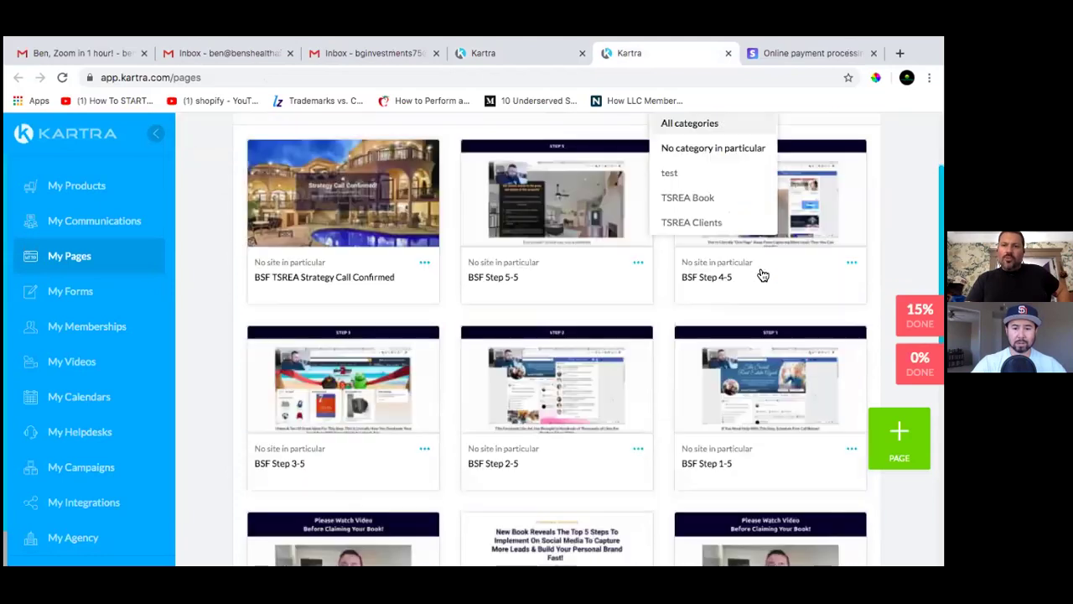
scroll(760, 273, "down", 2)
scroll(760, 271, "up", 5)
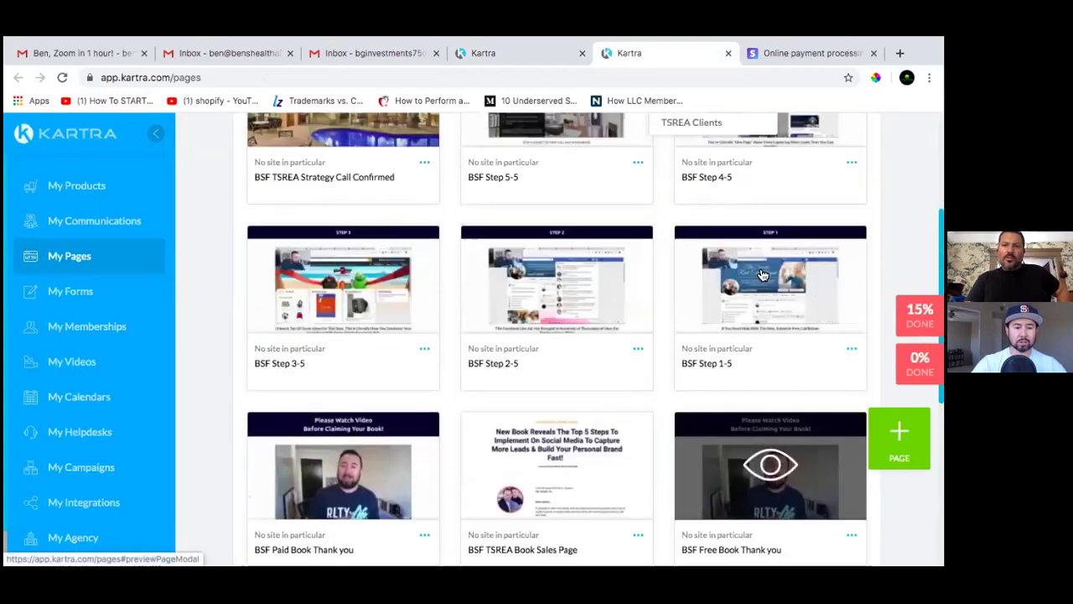
scroll(706, 386, "down", 5)
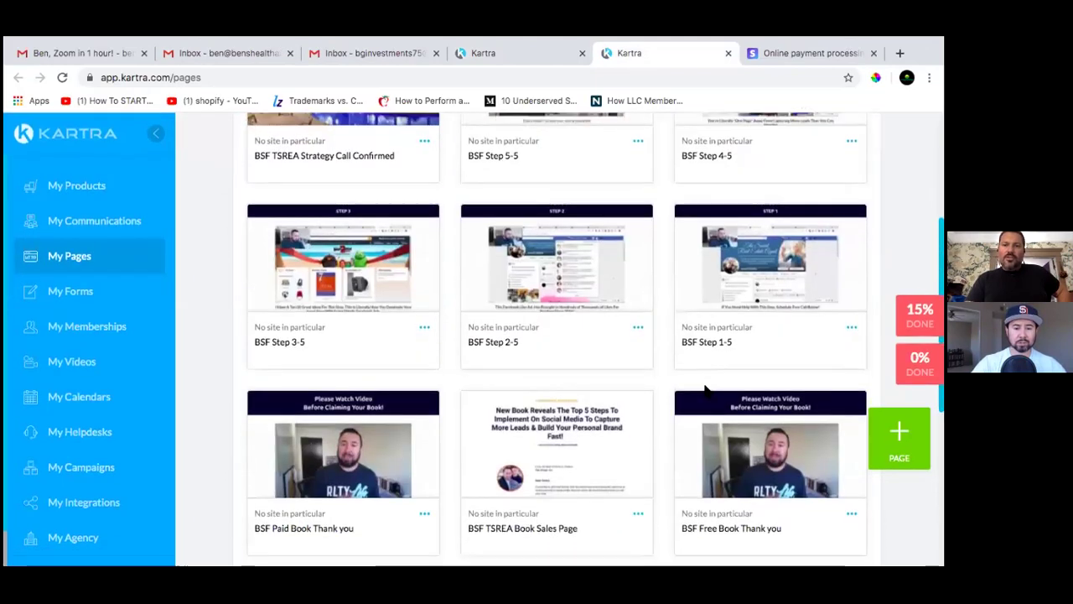
scroll(704, 388, "down", 2)
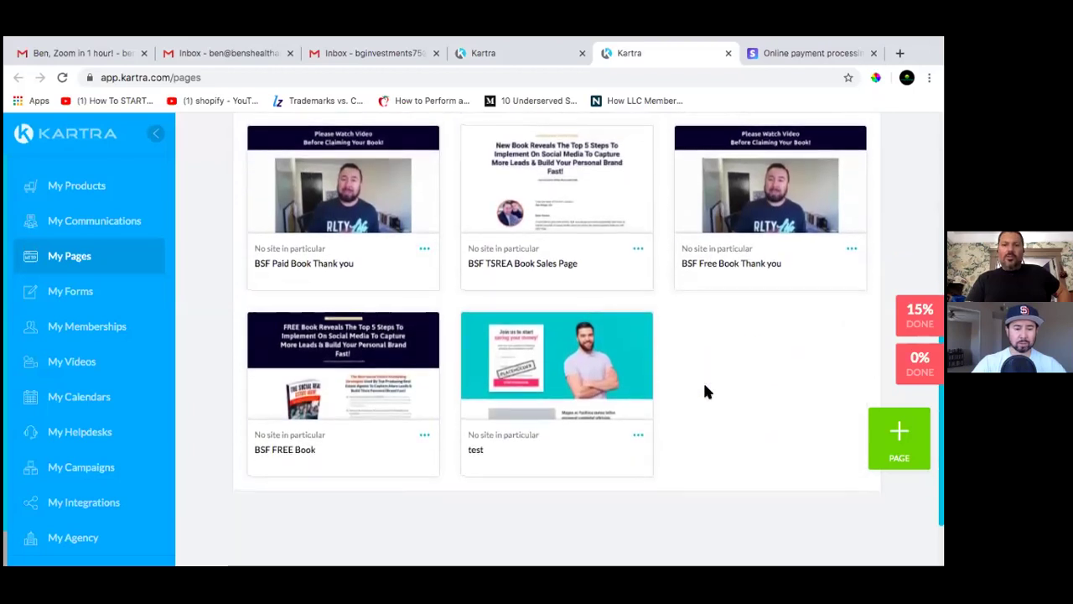
scroll(738, 382, "up", 1)
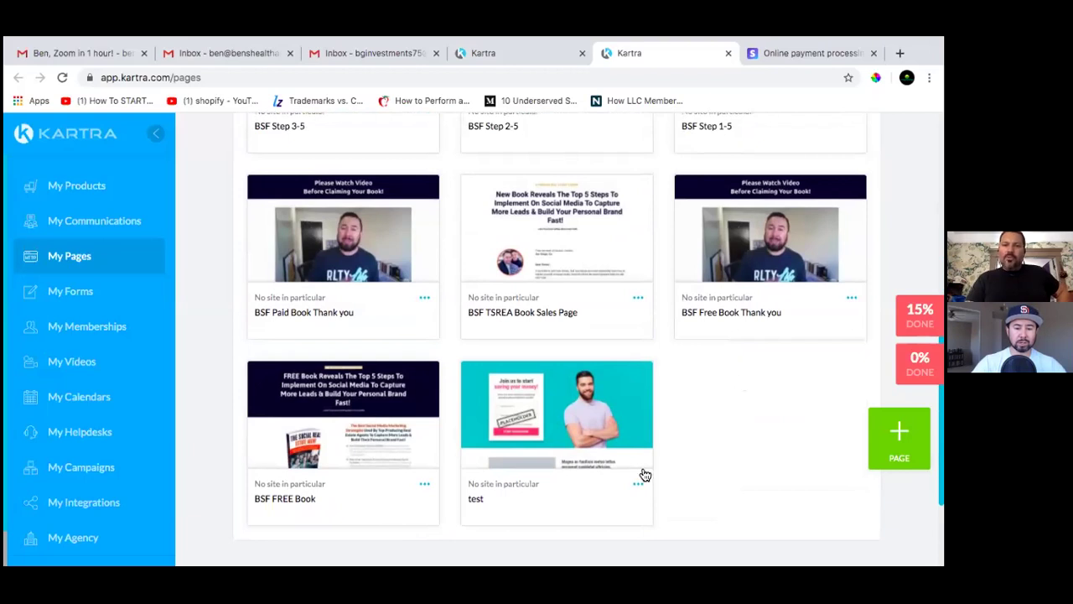
left_click(635, 486)
left_click(701, 521)
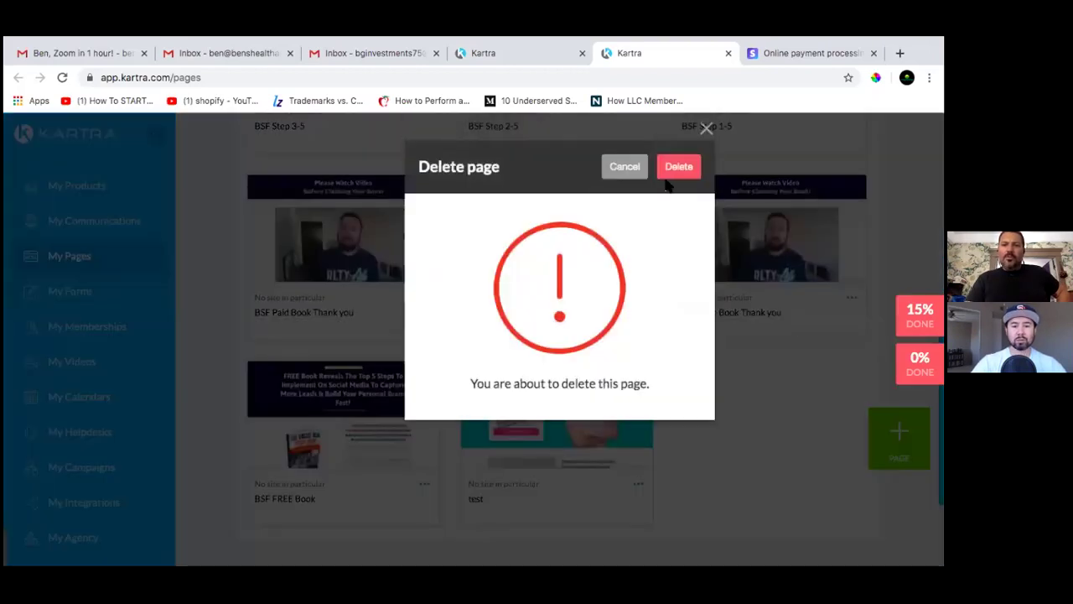
left_click(678, 166)
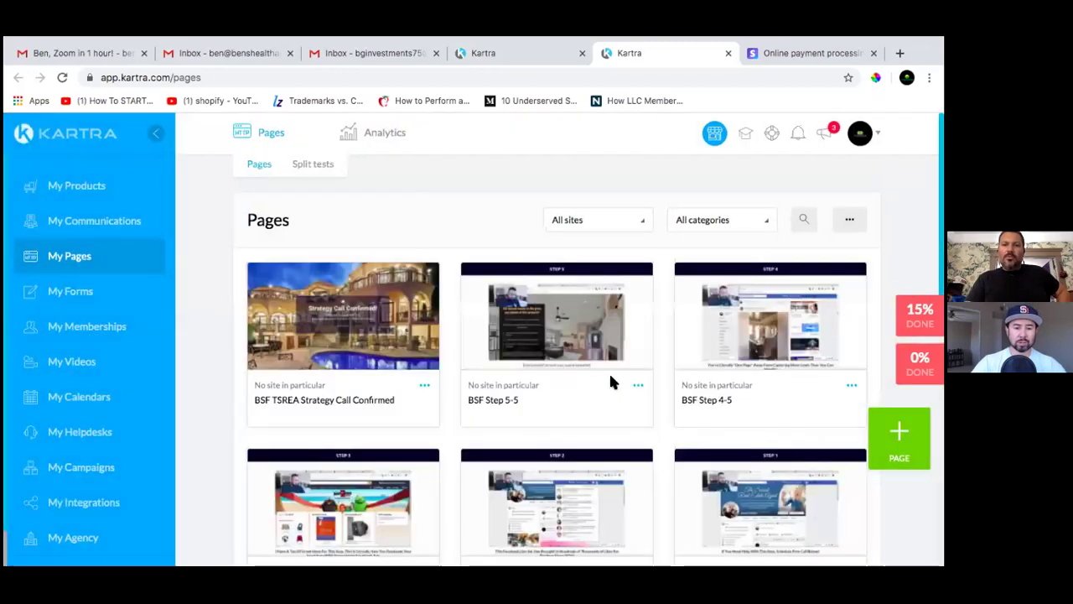
scroll(609, 414, "down", 2)
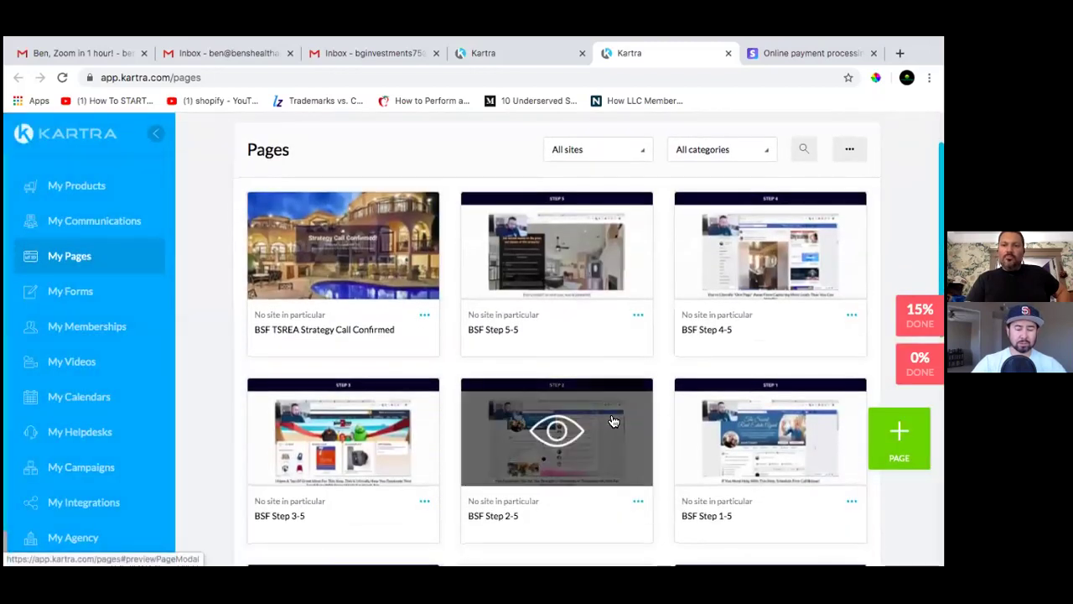
scroll(645, 357, "down", 4)
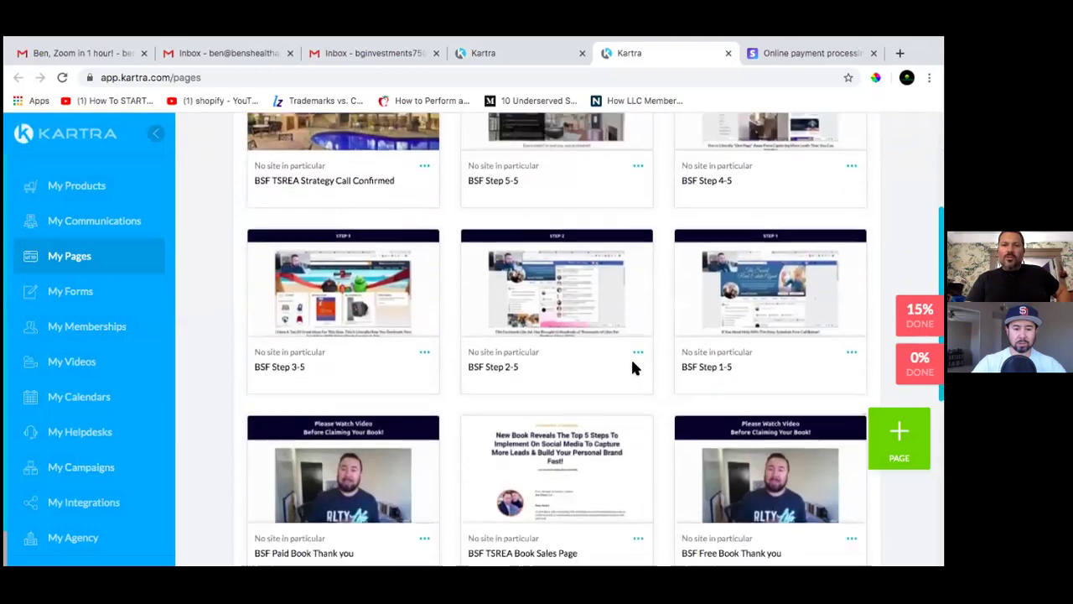
scroll(620, 386, "down", 1)
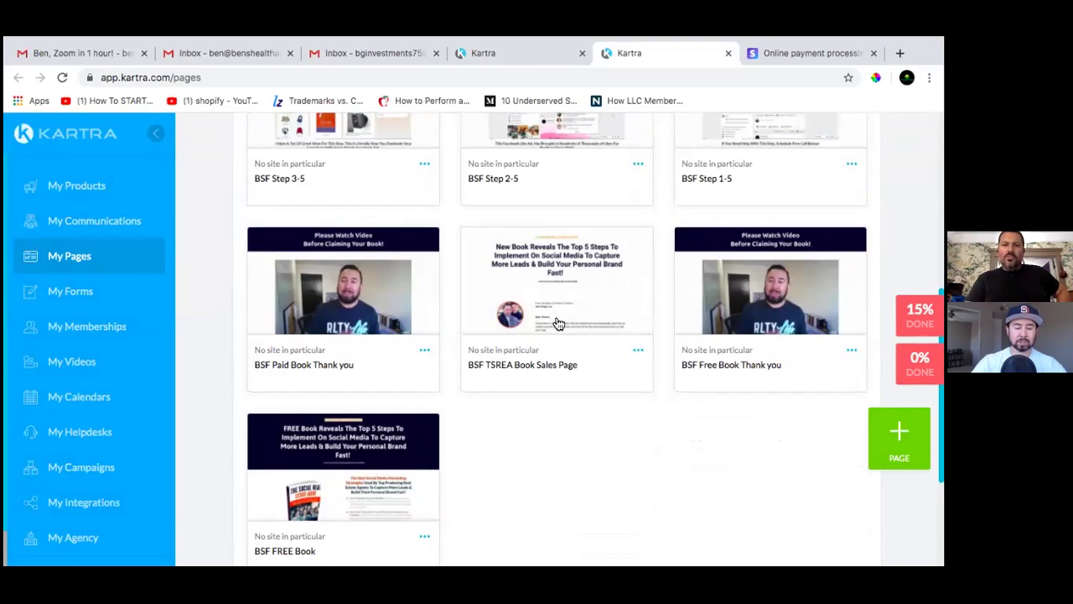
mouse_move(556, 317)
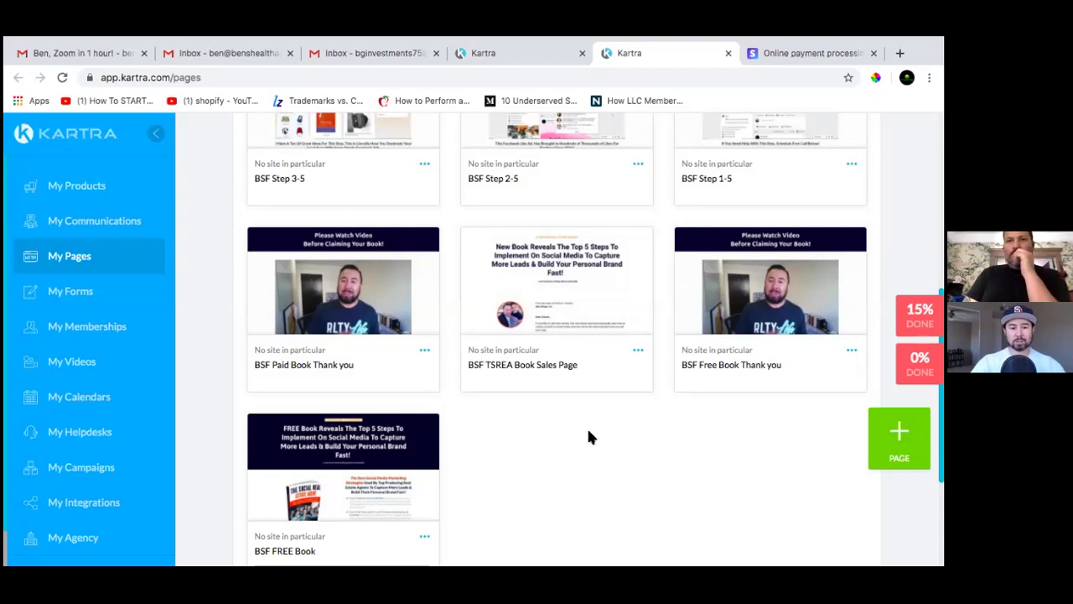
scroll(588, 437, "up", 2)
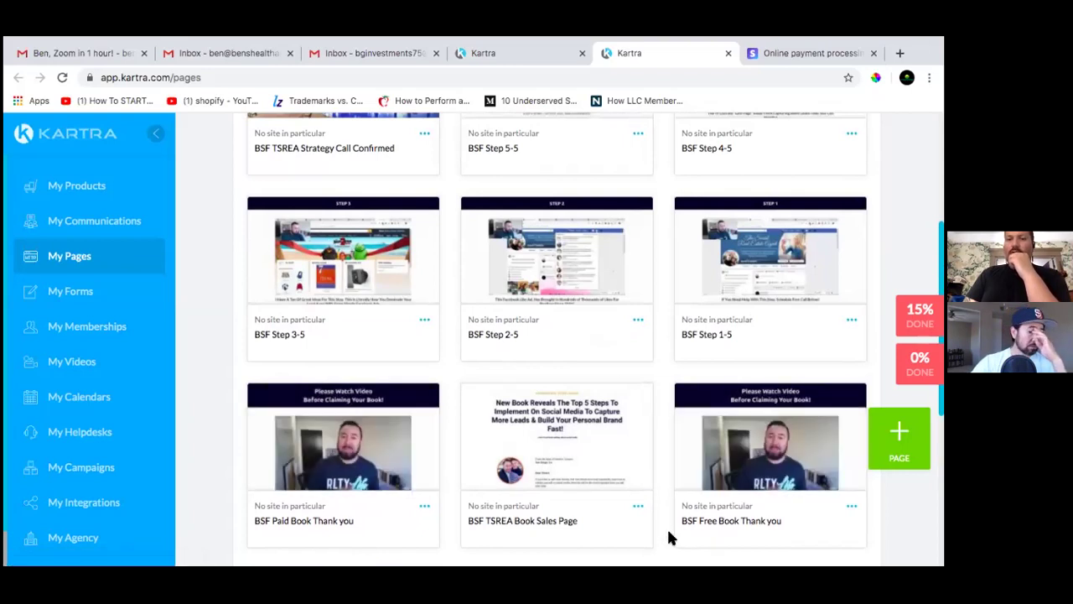
scroll(658, 534, "down", 1)
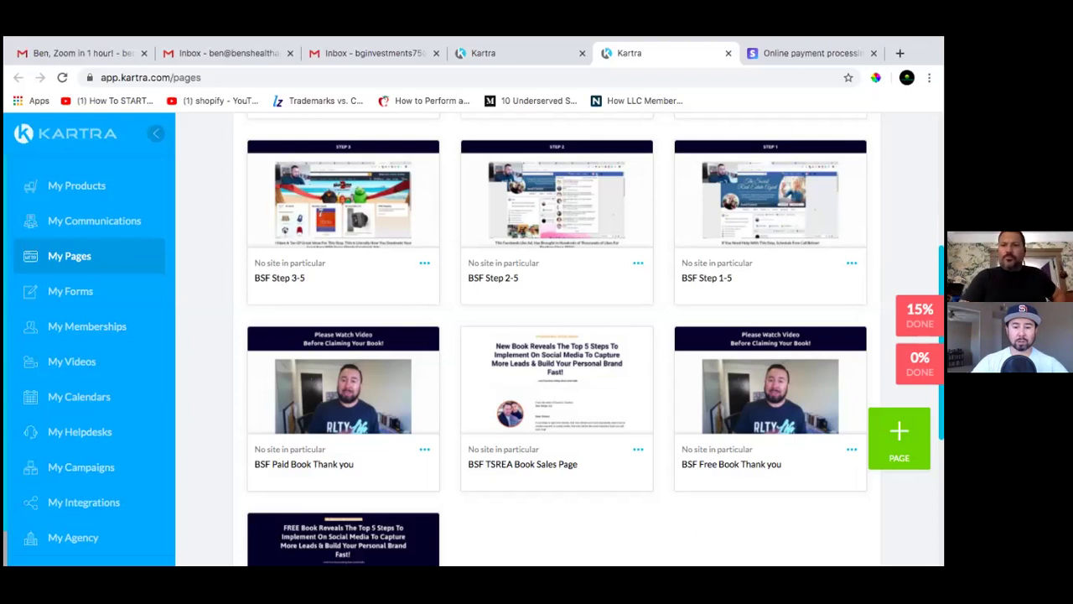
mouse_move(779, 409)
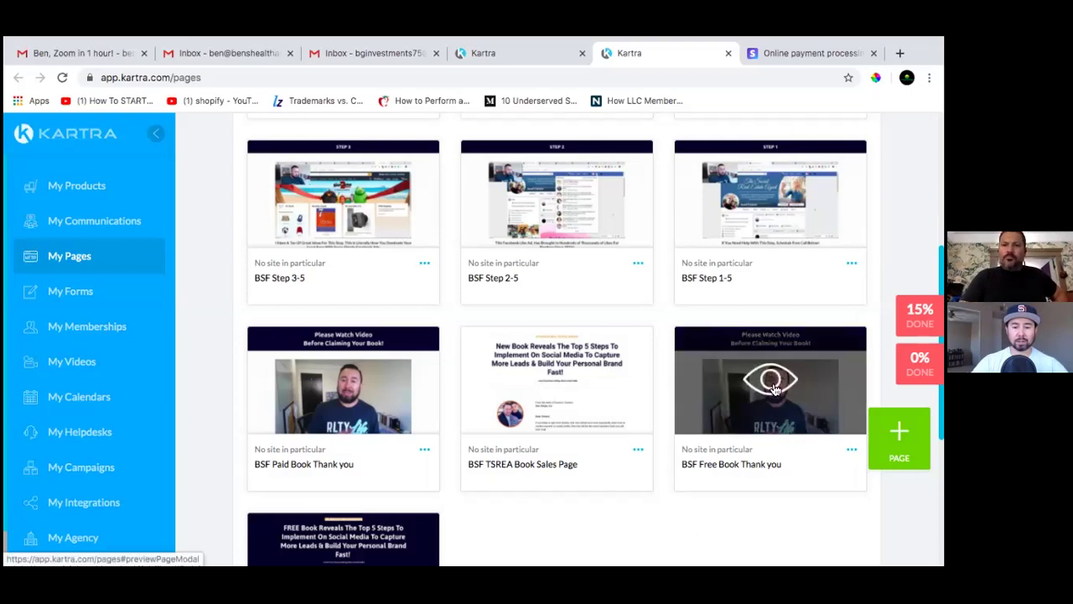
Preview the BSF Free Book Thank you page, scroll through it, and close the preview
left_click(773, 387)
scroll(536, 384, "down", 1)
scroll(538, 379, "down", 3)
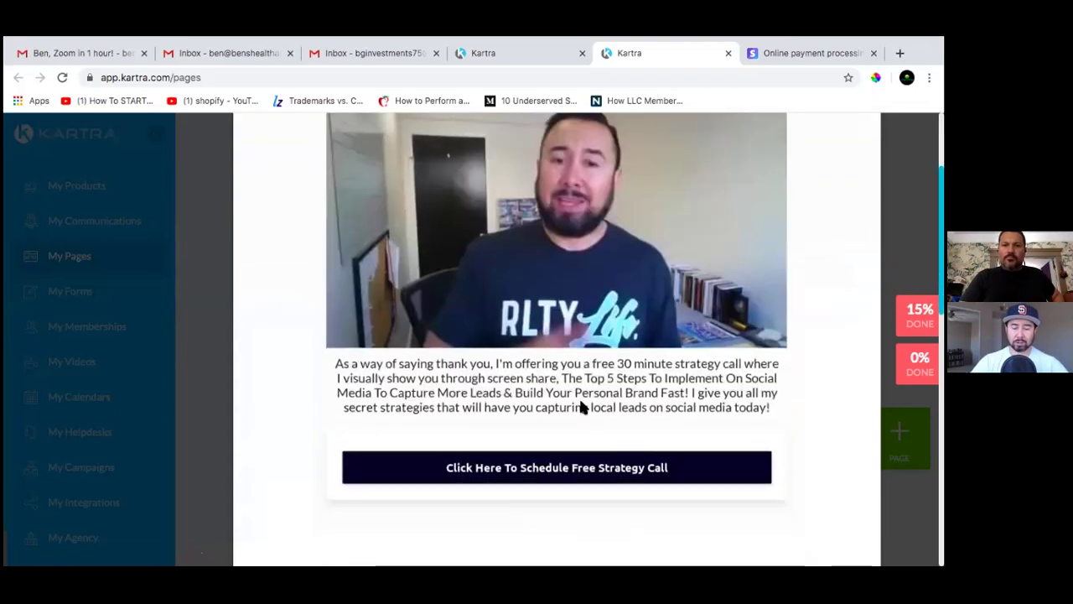
scroll(579, 400, "up", 2)
scroll(572, 436, "down", 2)
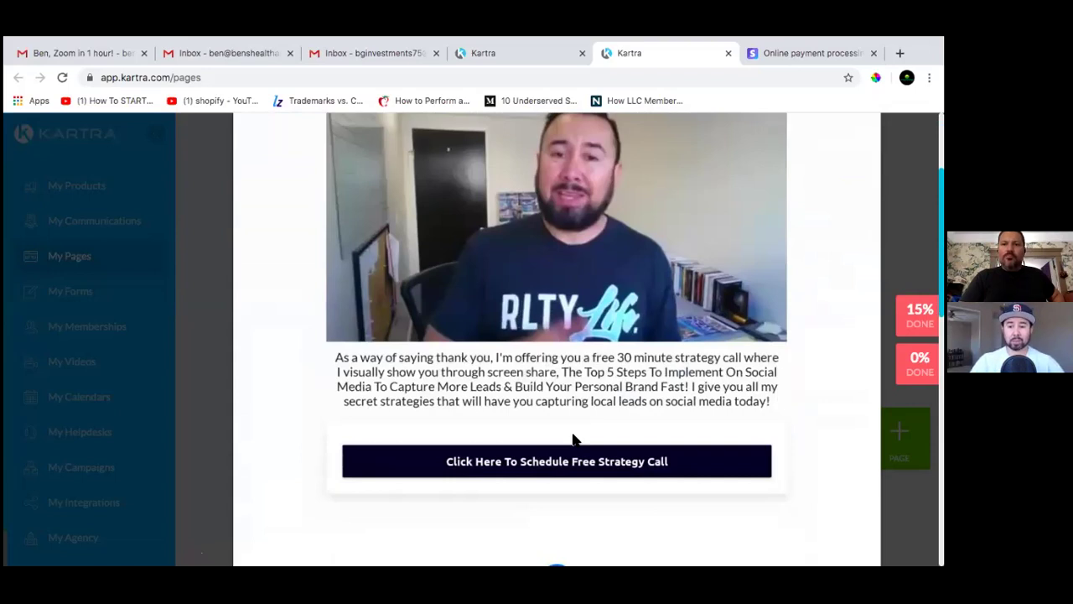
scroll(573, 437, "down", 3)
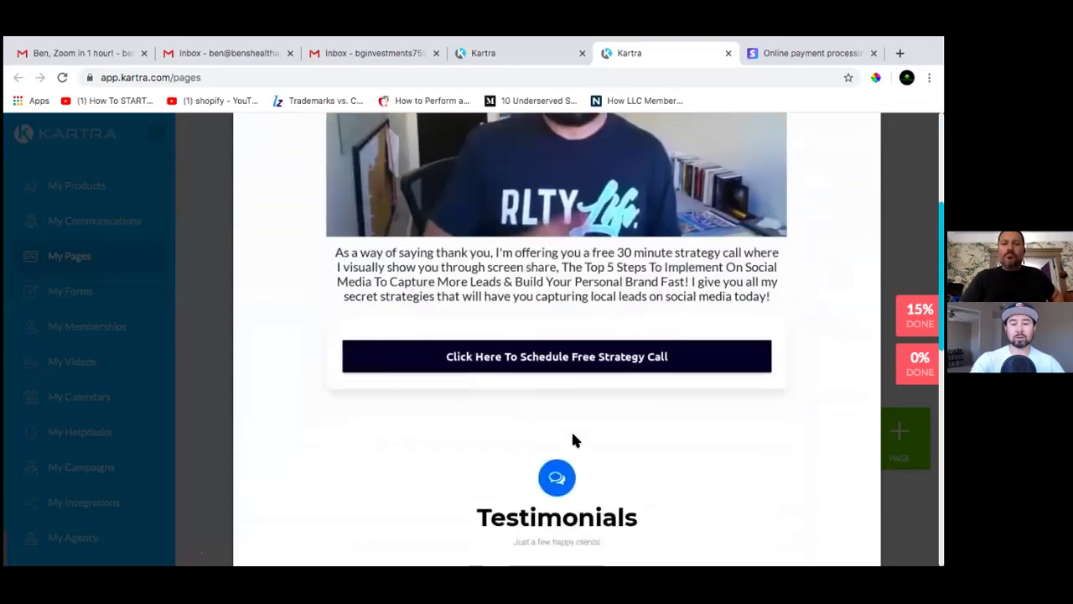
scroll(573, 437, "up", 2)
scroll(573, 437, "up", 3)
scroll(587, 435, "down", 1)
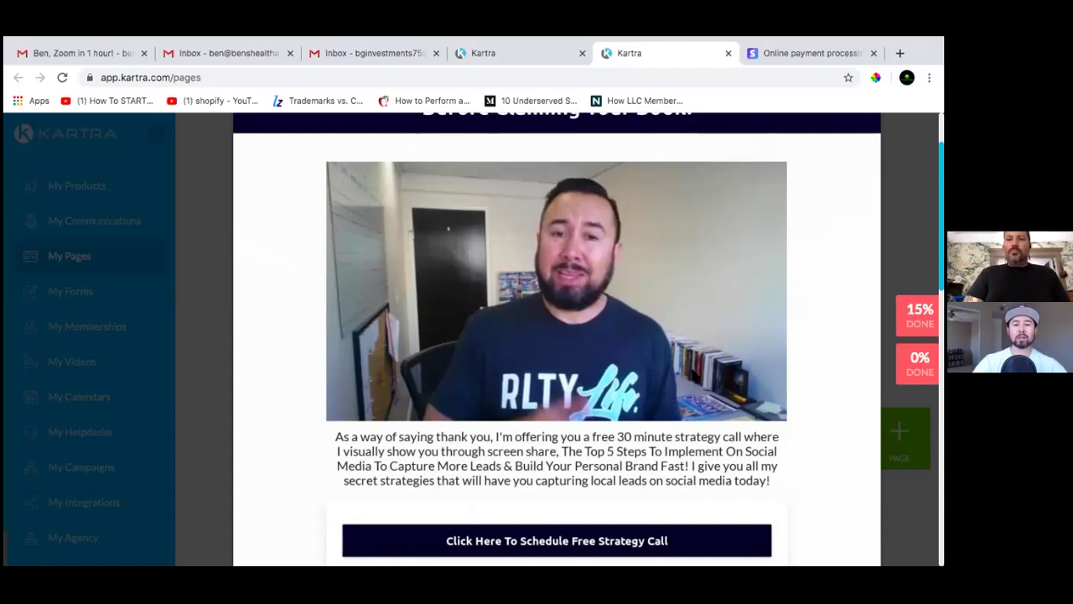
scroll(693, 374, "down", 5)
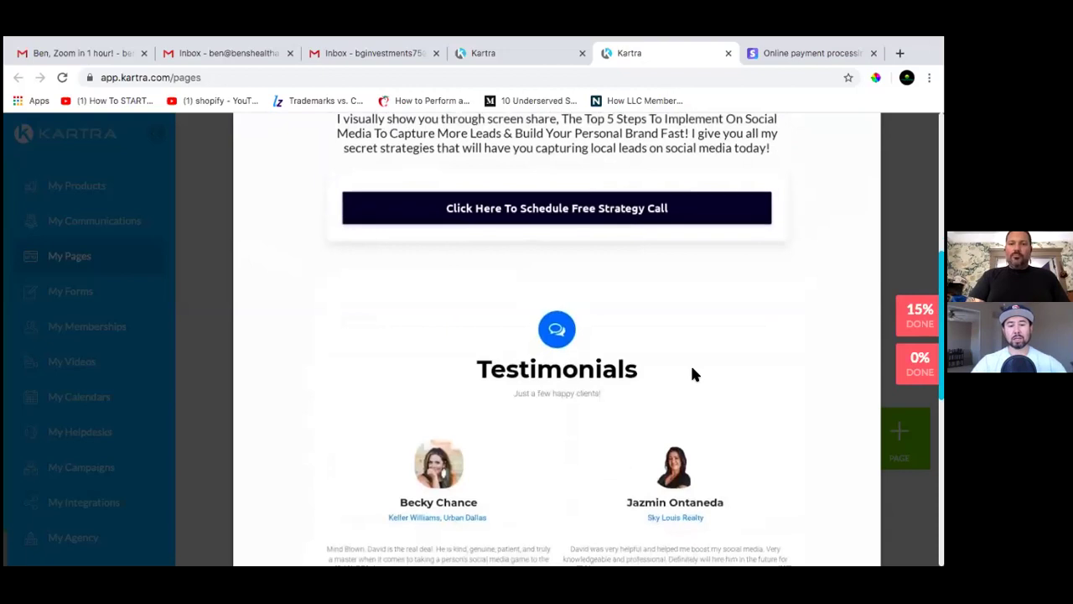
scroll(690, 374, "up", 6)
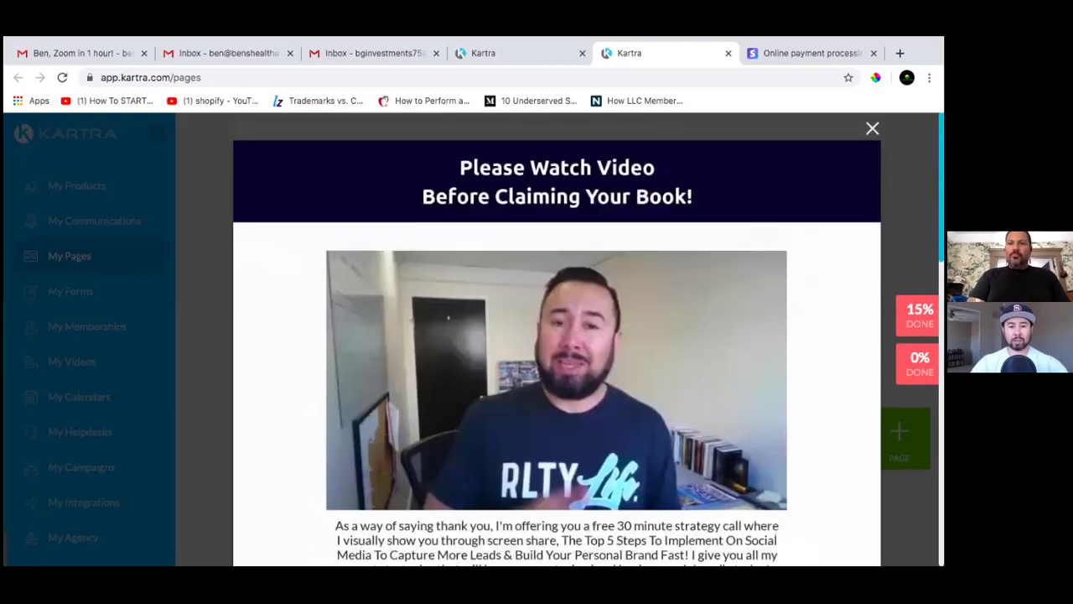
left_click(871, 127)
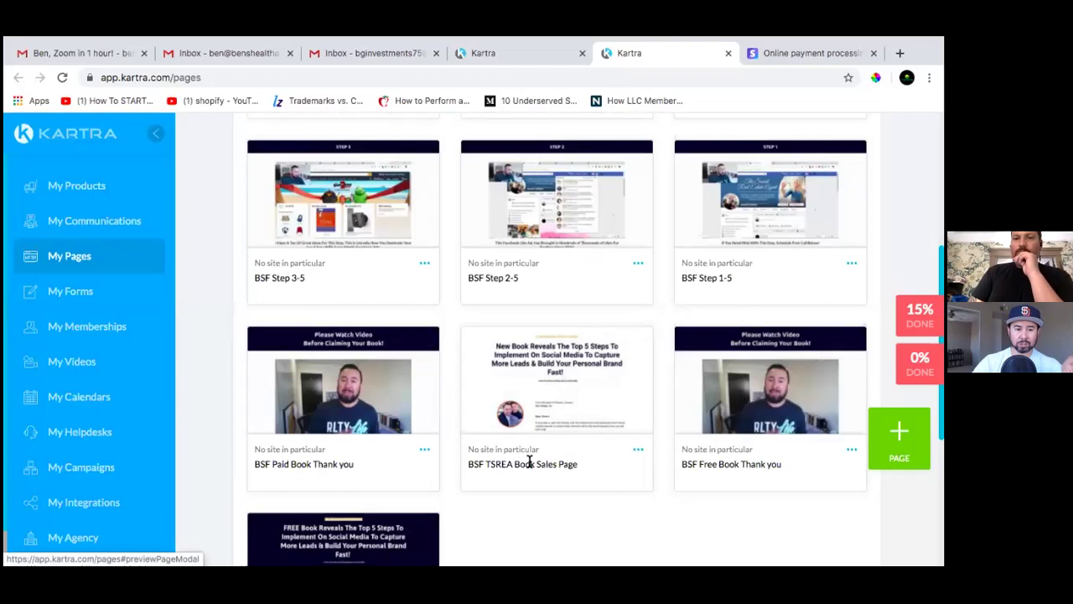
Switch back to the first Kartra tab showing the Lists page
scroll(549, 436, "up", 2)
scroll(541, 392, "up", 3)
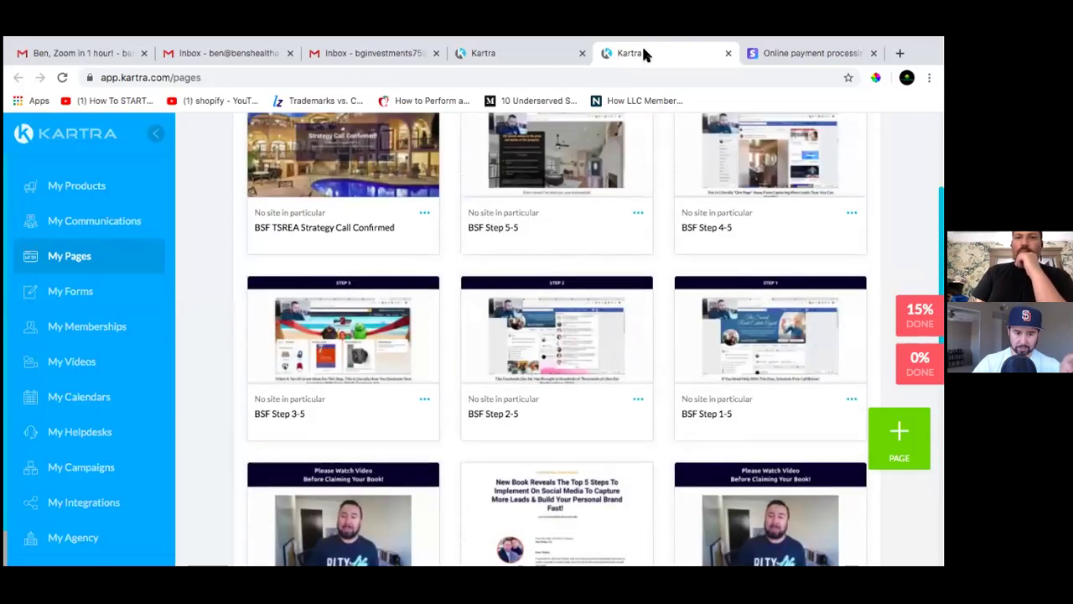
left_click(541, 61)
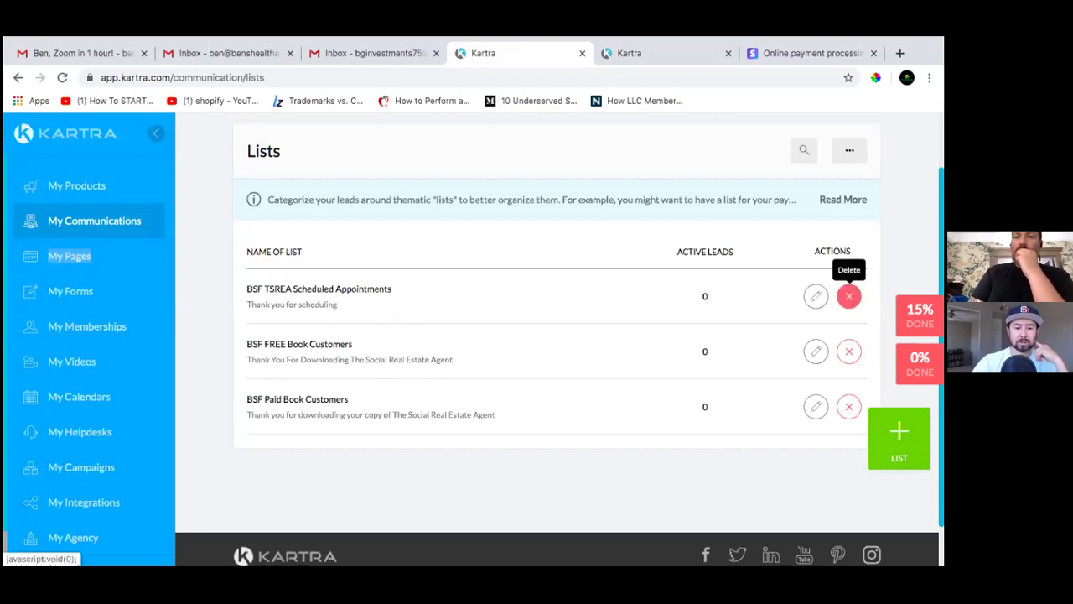
Delete the BSF TSREA Scheduled Appointments list and confirm the removal
left_click(848, 296)
left_click(680, 168)
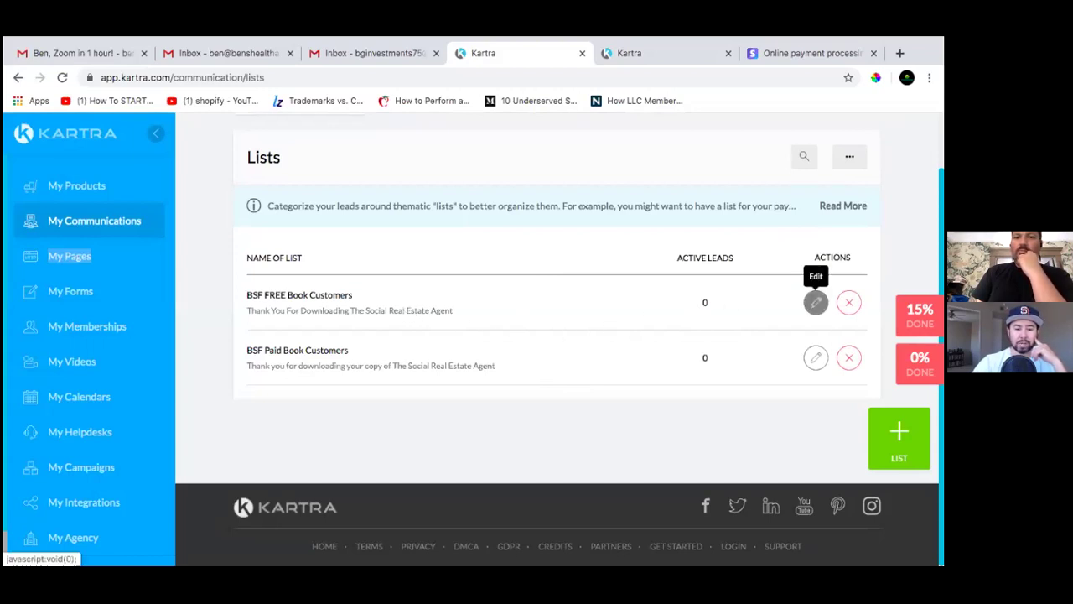
Rewrite the BSF FREE Book Customers public description to thank readers for downloading Health and Wealth
left_click(816, 302)
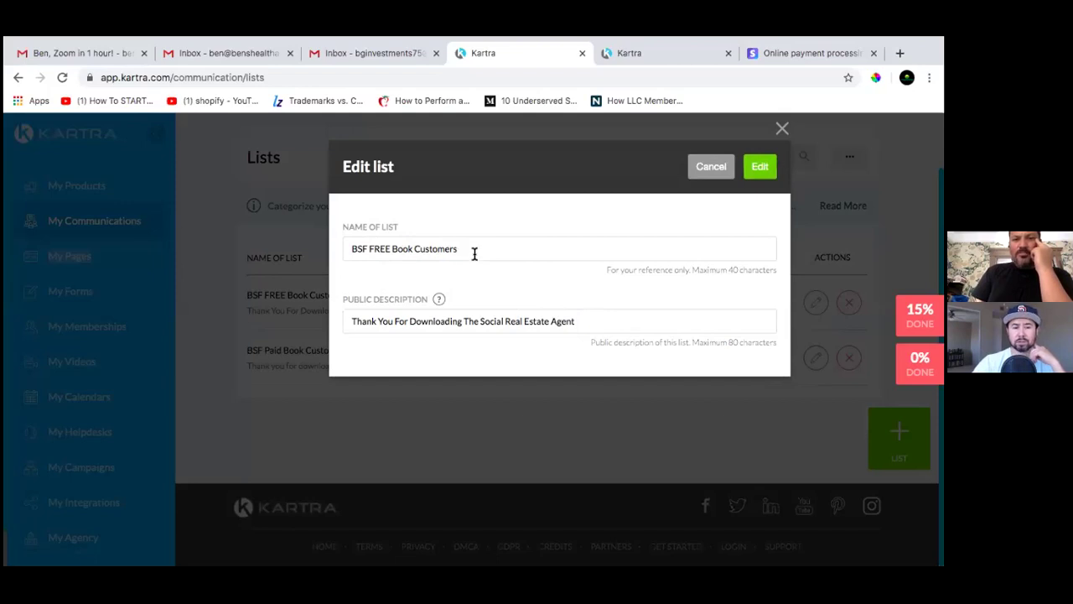
left_click(577, 321)
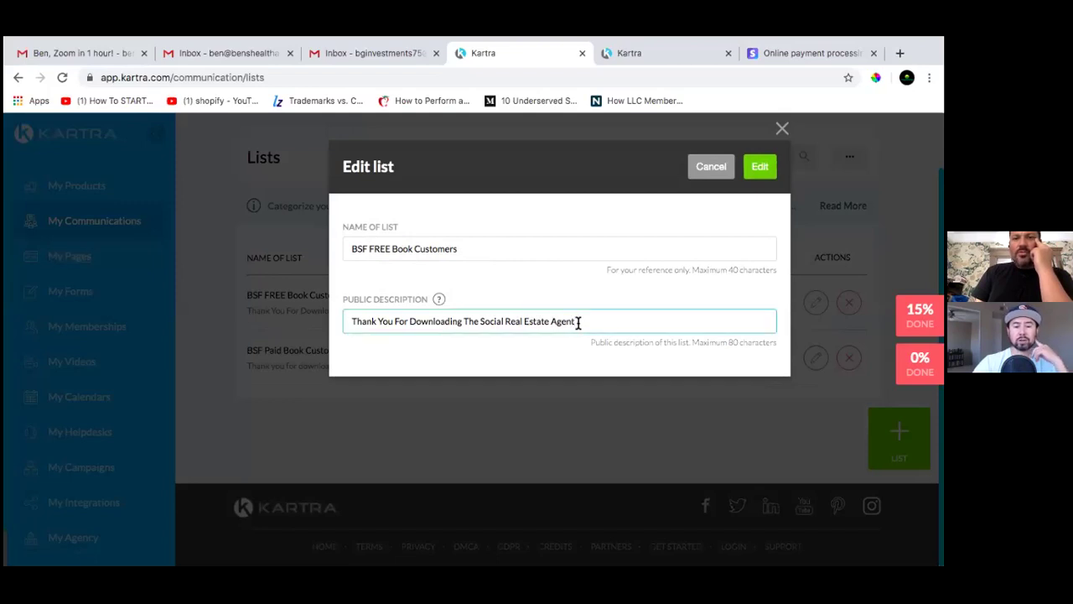
key("BackSpace")
key("BackSpace")
key("BackSpace")
key("BackSpace")
key("BackSpace")
key("BackSpace")
key("BackSpace")
key("BackSpace")
key("BackSpace")
key("BackSpace")
key("BackSpace")
key("BackSpace")
key("BackSpace")
key("BackSpace")
key("BackSpace")
key("BackSpace")
key("BackSpace")
key("BackSpace")
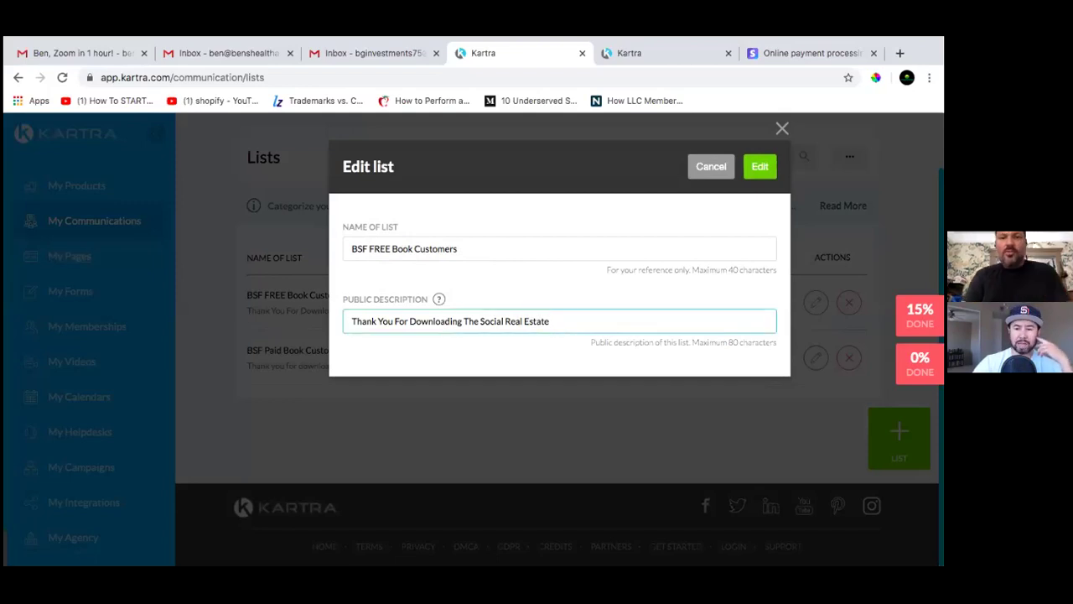
key("BackSpace")
key("BackSpace")
key("BackSpace")
key("BackSpace")
key("BackSpace")
key("BackSpace")
key("BackSpace")
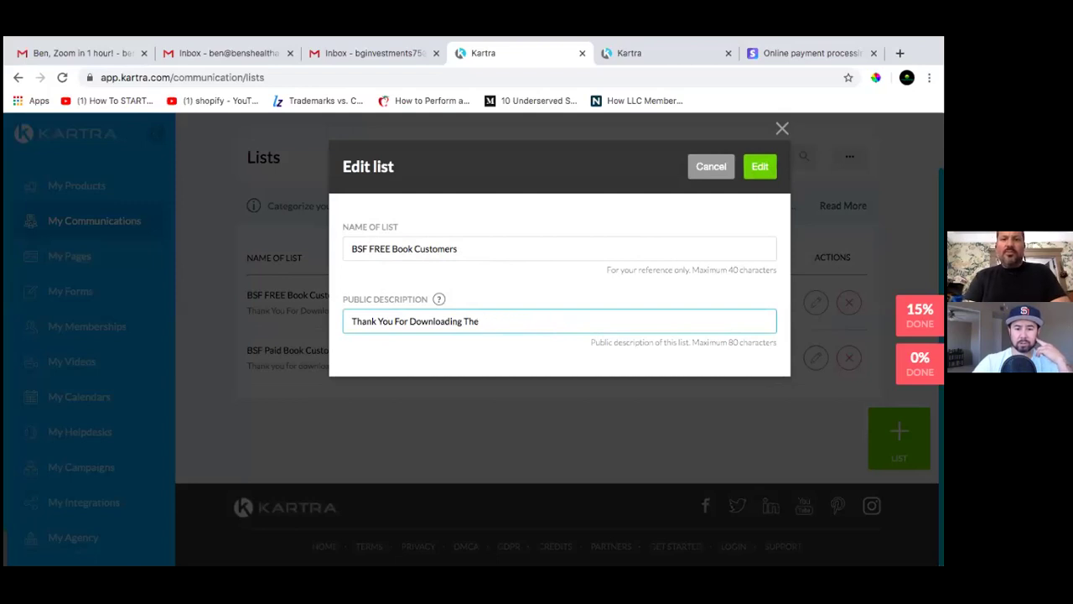
key("BackSpace")
key("BackSpace")
type("ben")
key("BackSpace")
key("BackSpace")
key("BackSpace")
type("Bens")
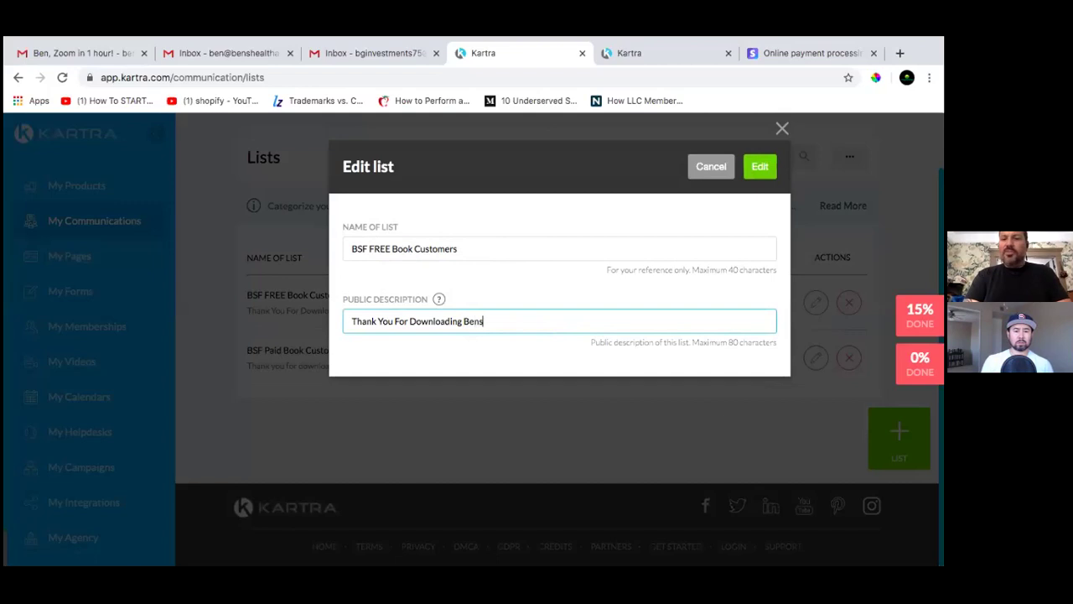
type("'s helath")
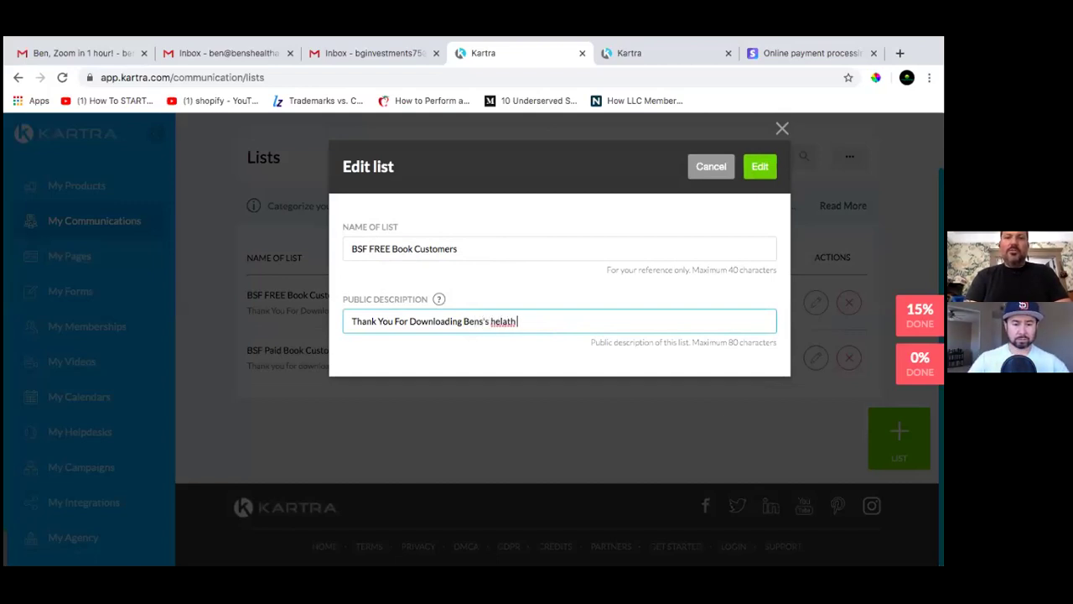
key("BackSpace")
key("BackSpace")
key("BackSpace")
key("BackSpace")
type("Health and Wealth")
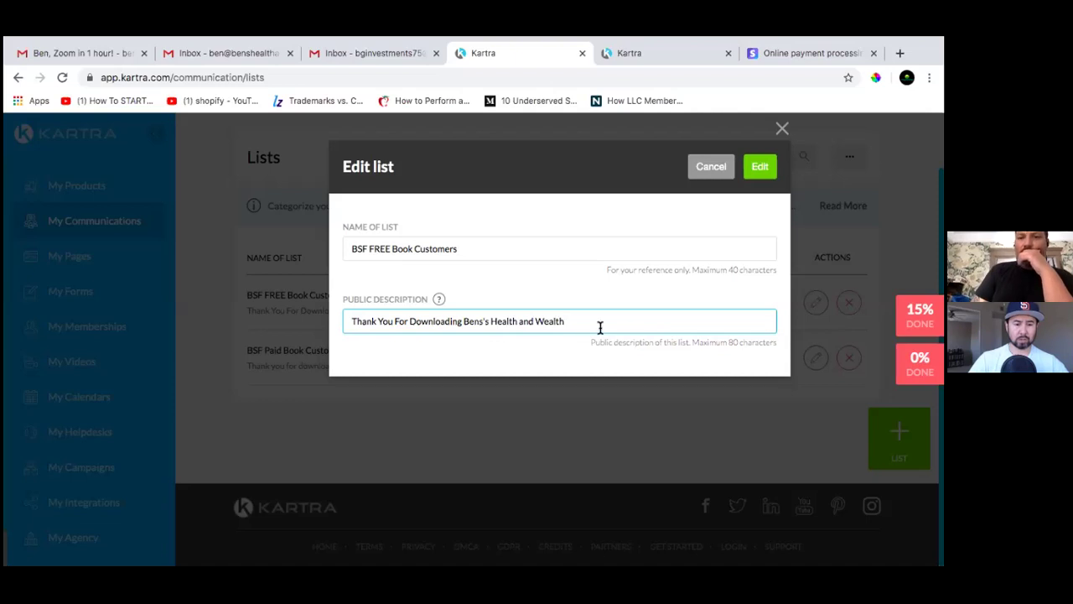
Copy the new description text and save the free list
scroll(598, 288, "up", 1)
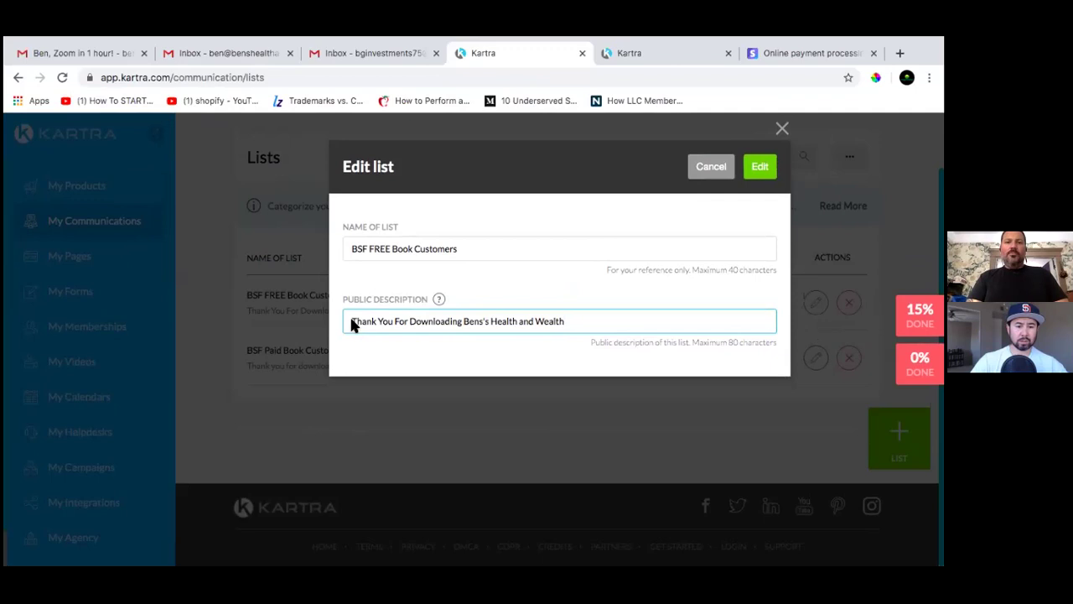
left_click_drag(350, 321, 575, 319)
right_click(534, 323)
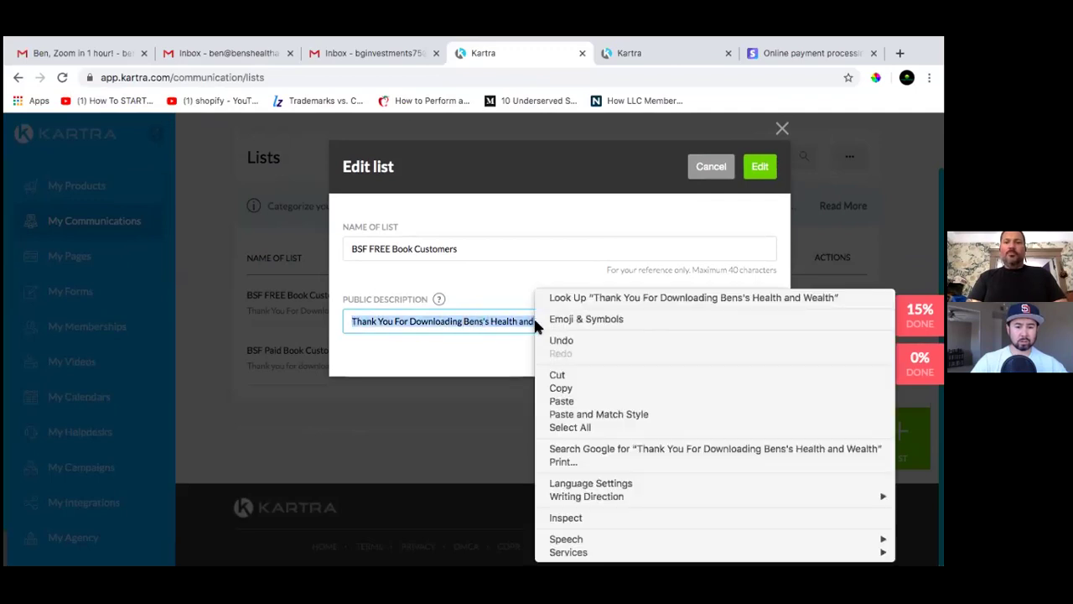
left_click(575, 379)
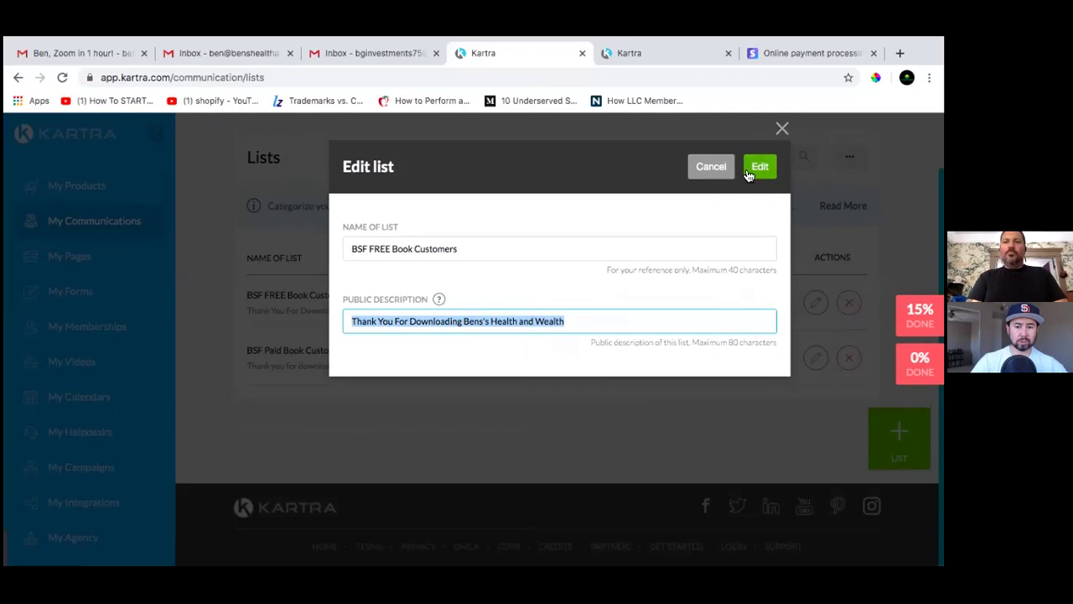
left_click(760, 166)
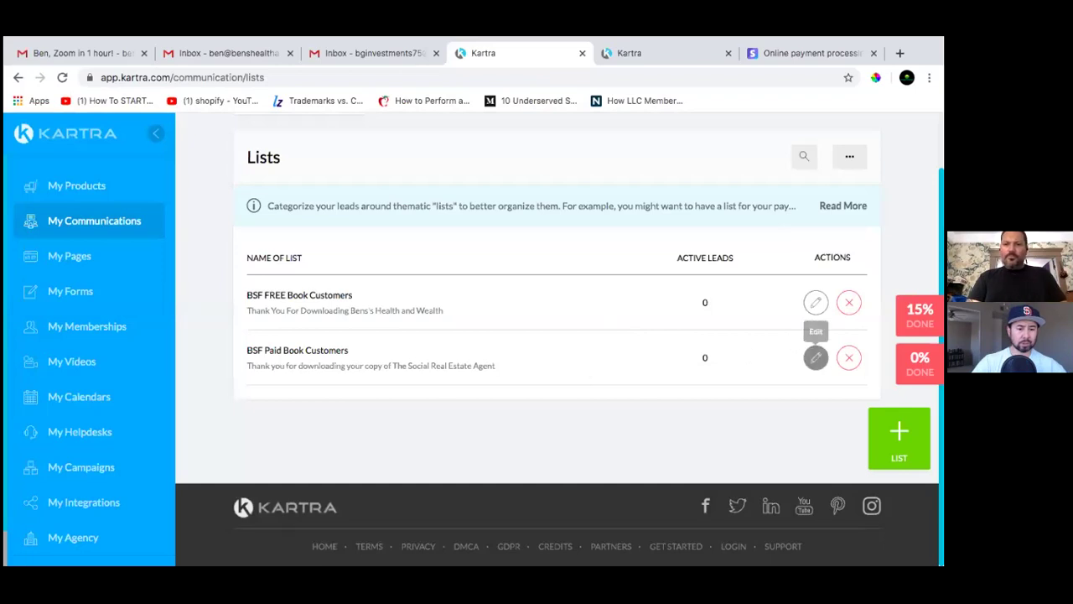
Replace the BSF Paid Book Customers description with the copied Health and Wealth text and save
left_click(814, 356)
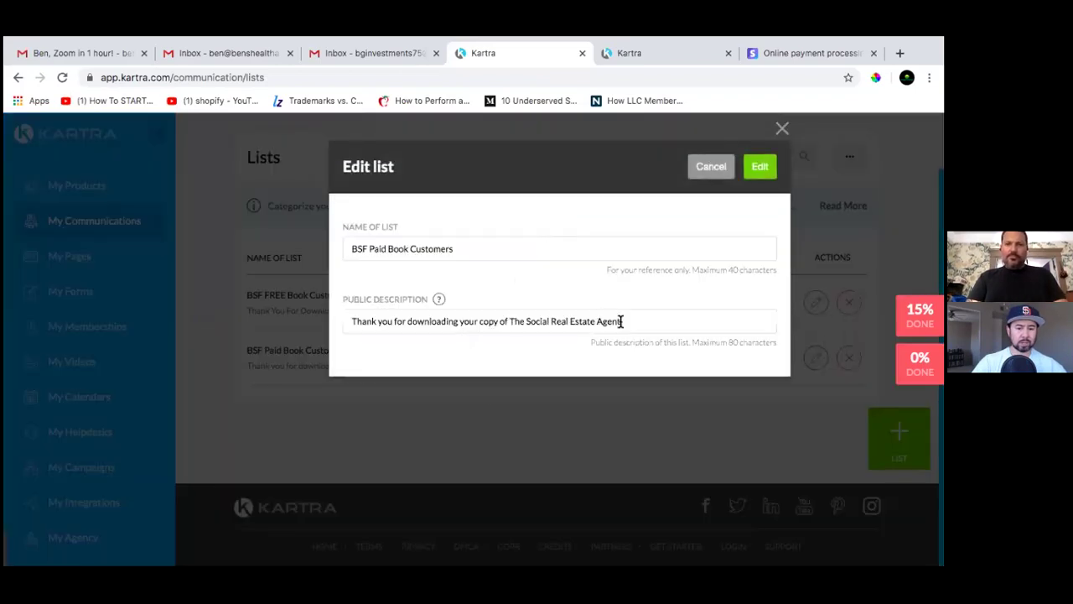
left_click(622, 321)
left_click_drag(622, 321, 347, 321)
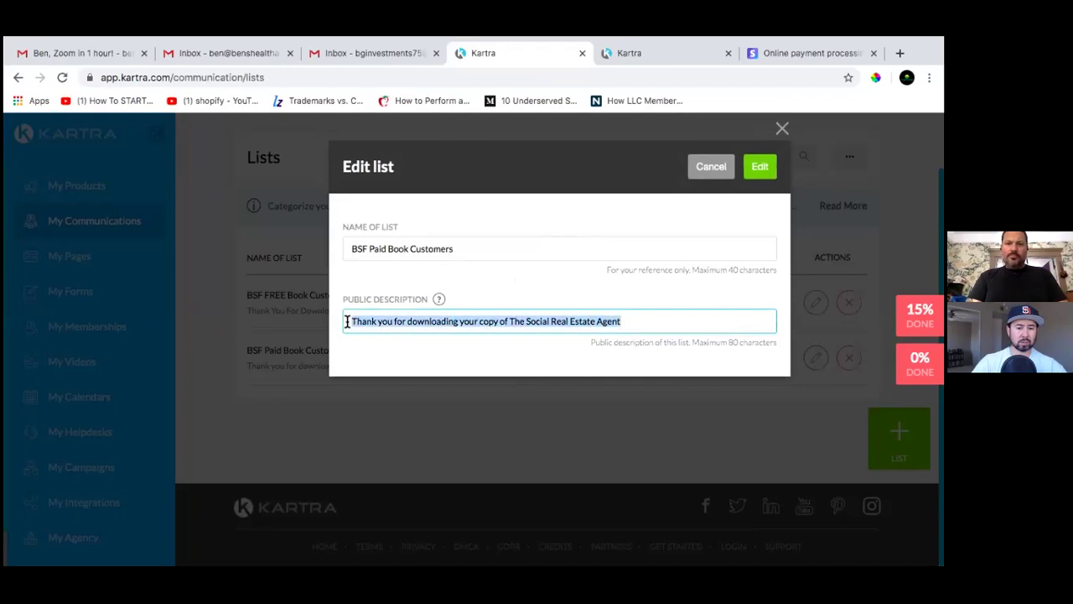
right_click(389, 323)
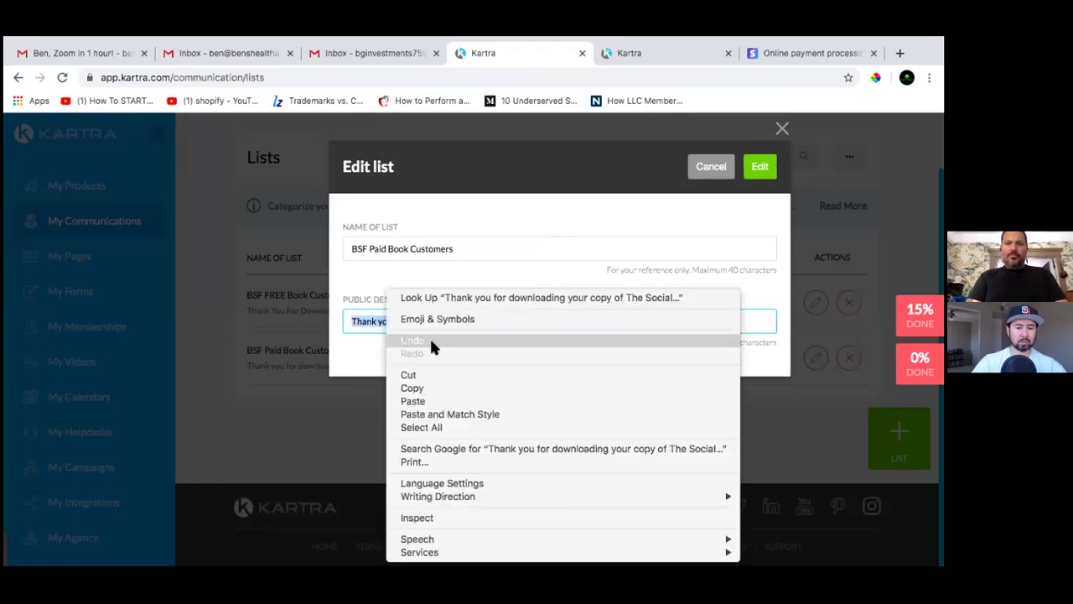
left_click(449, 400)
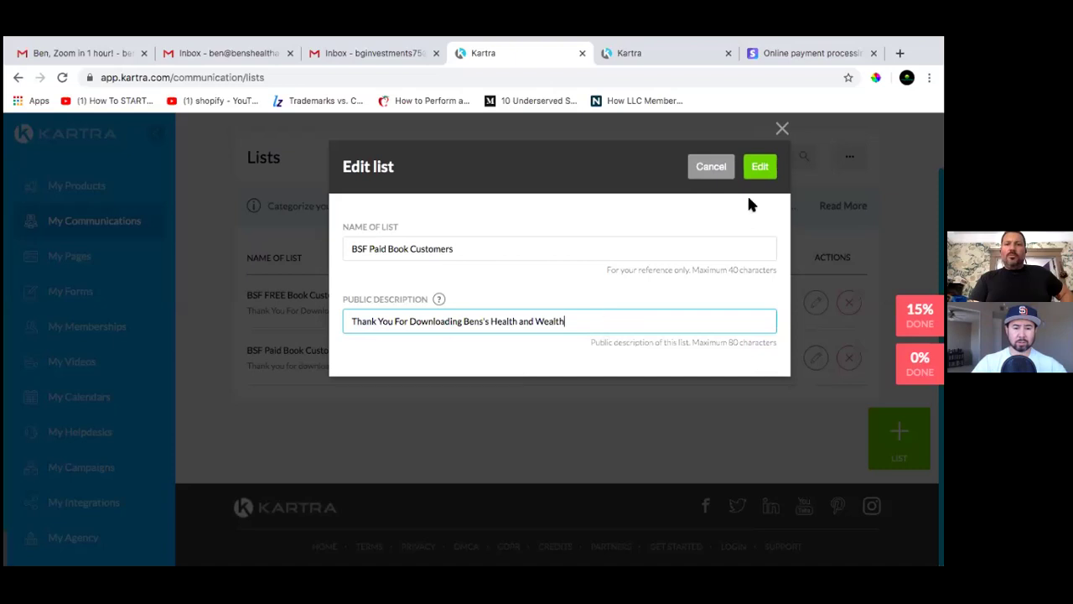
left_click(759, 166)
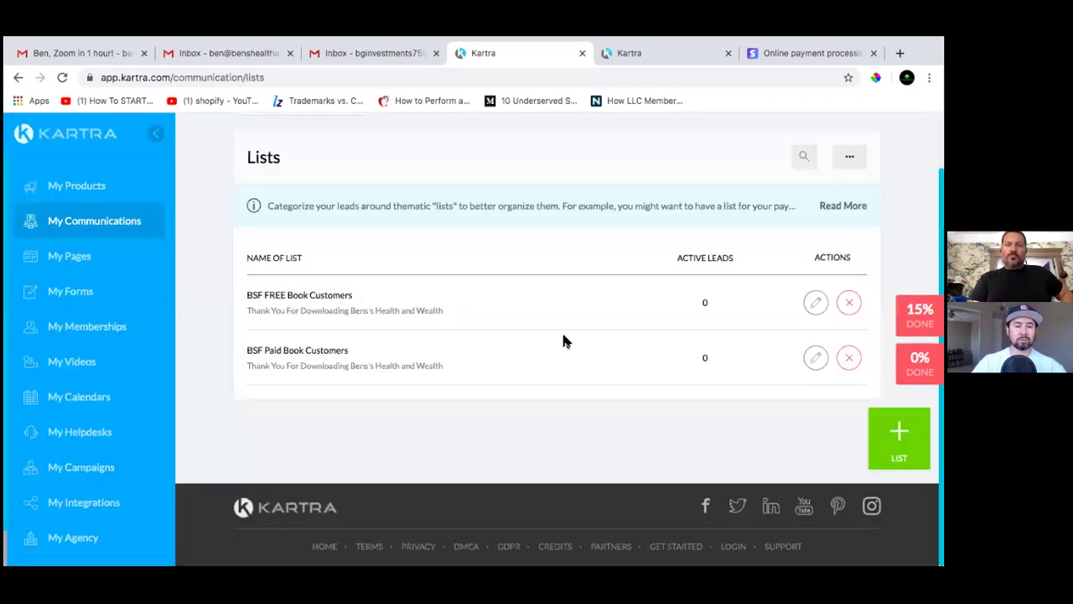
Go to the Sequences page under Communications
scroll(563, 340, "up", 1)
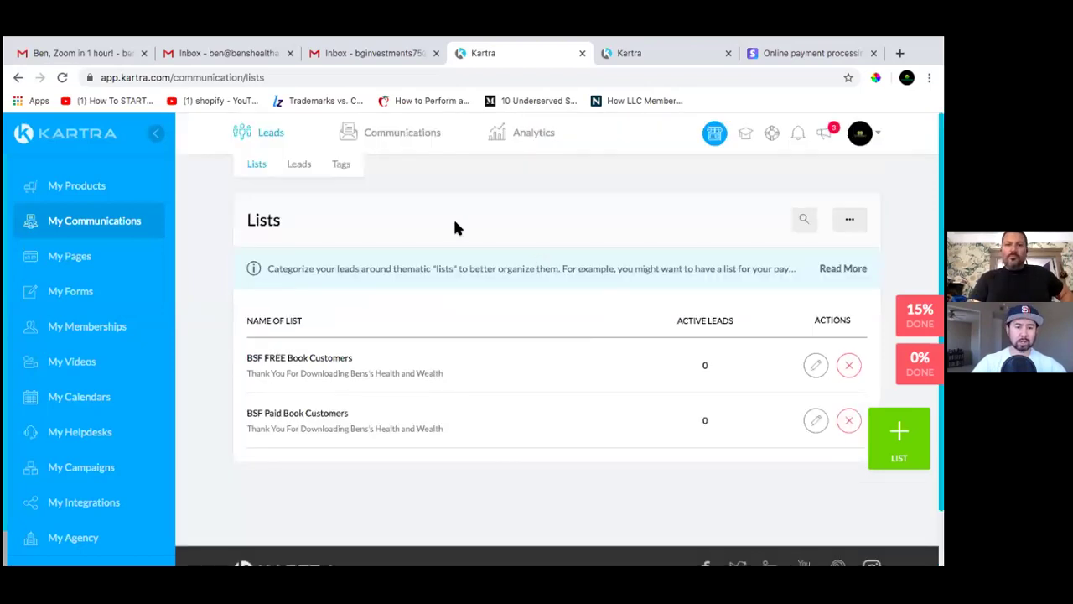
mouse_move(400, 144)
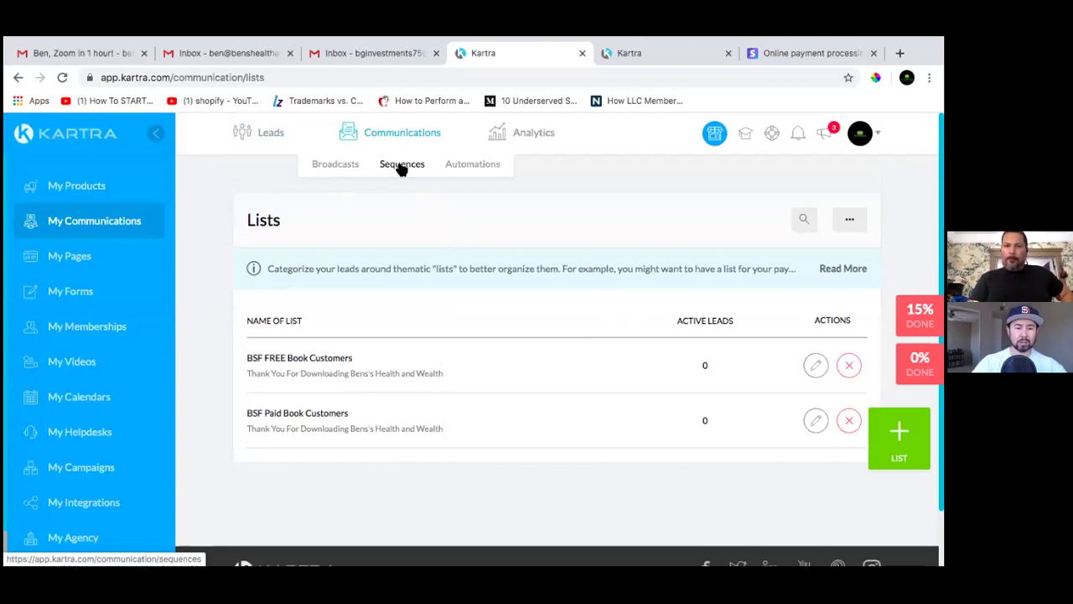
left_click(402, 165)
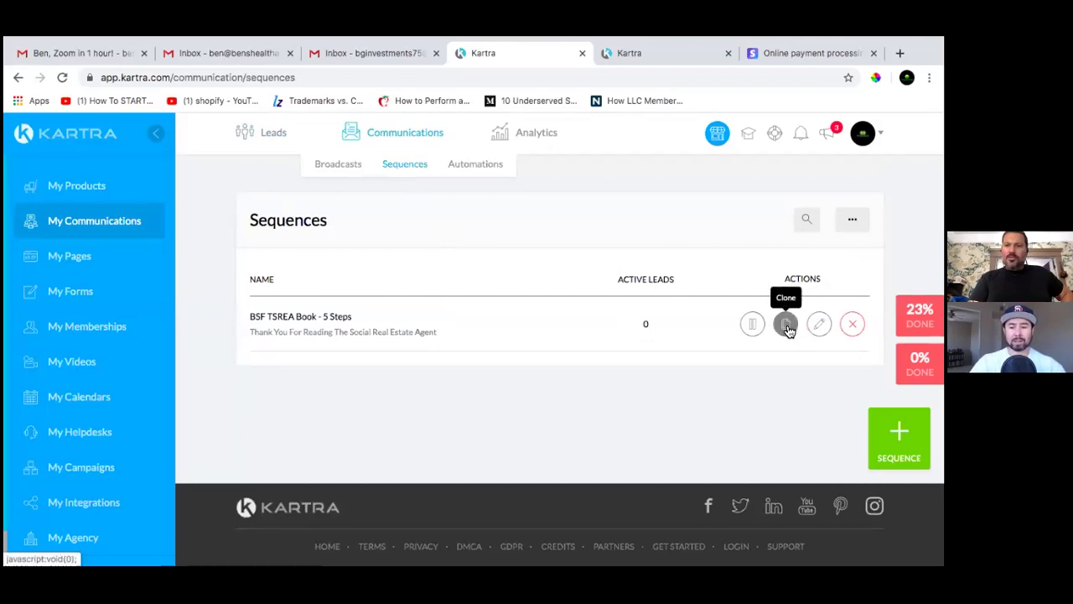
Paste the Health and Wealth thank-you over the BSF TSREA Book - 5 Steps sequence description
left_click(819, 323)
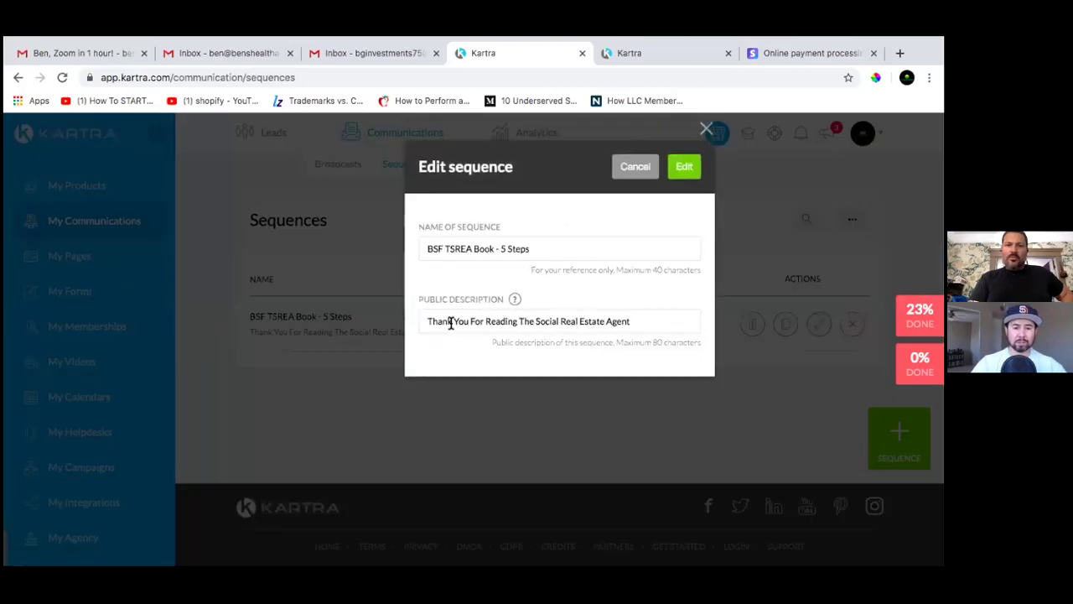
left_click_drag(424, 322, 450, 321)
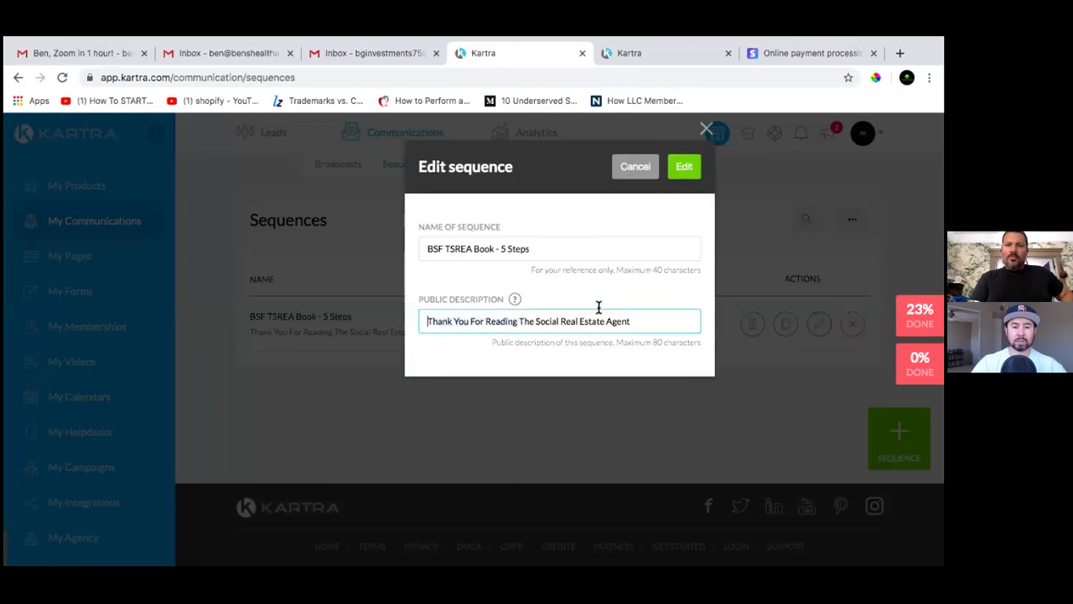
triple_click(653, 317)
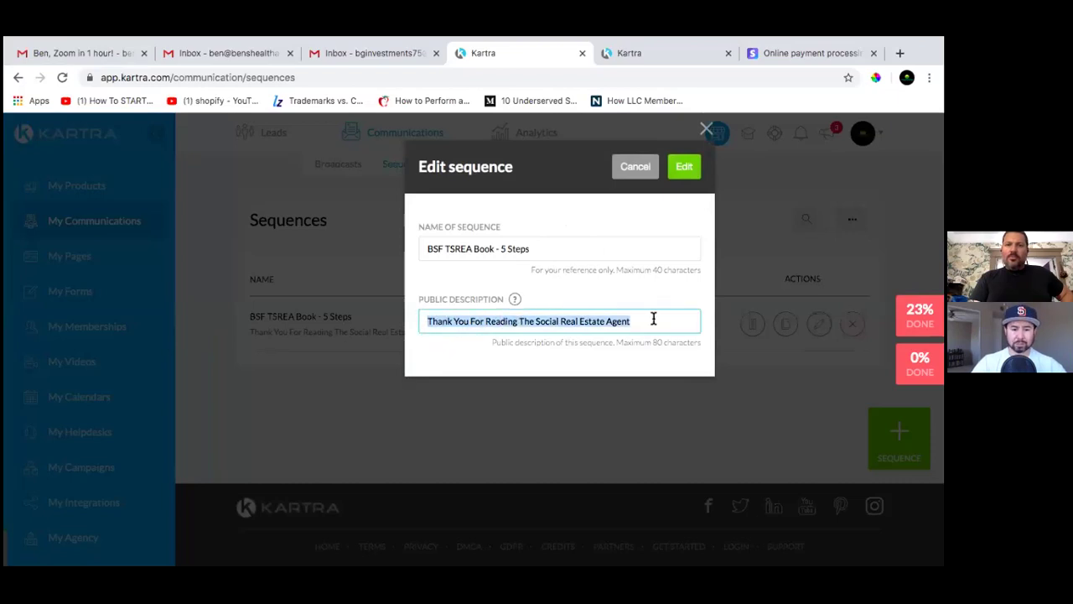
right_click(594, 328)
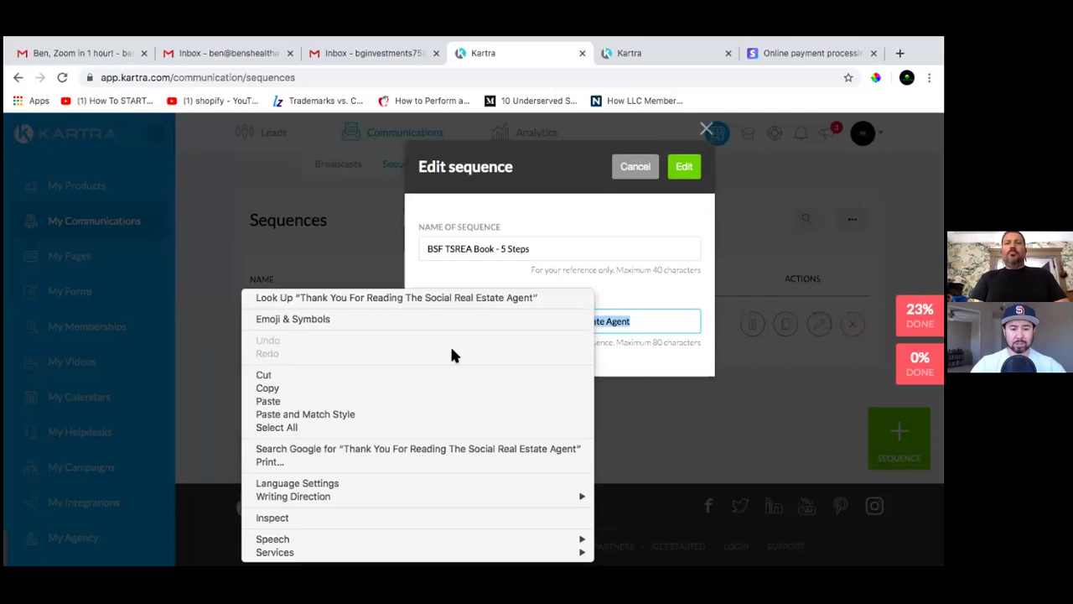
left_click(355, 402)
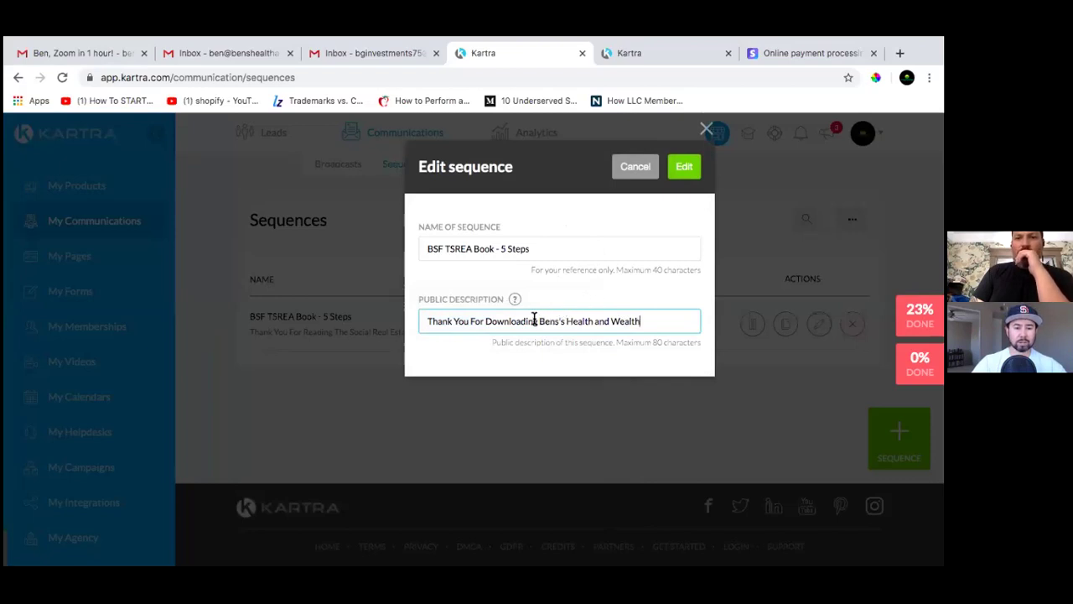
left_click(532, 247)
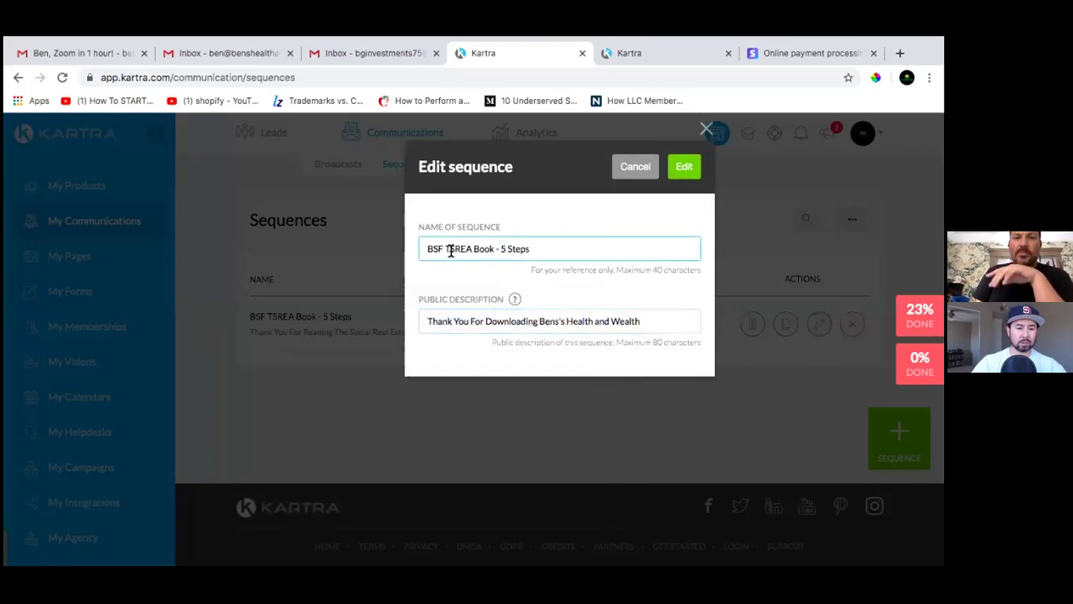
Replace the sequence name with a Health and Wealth title
left_click_drag(506, 248, 537, 248)
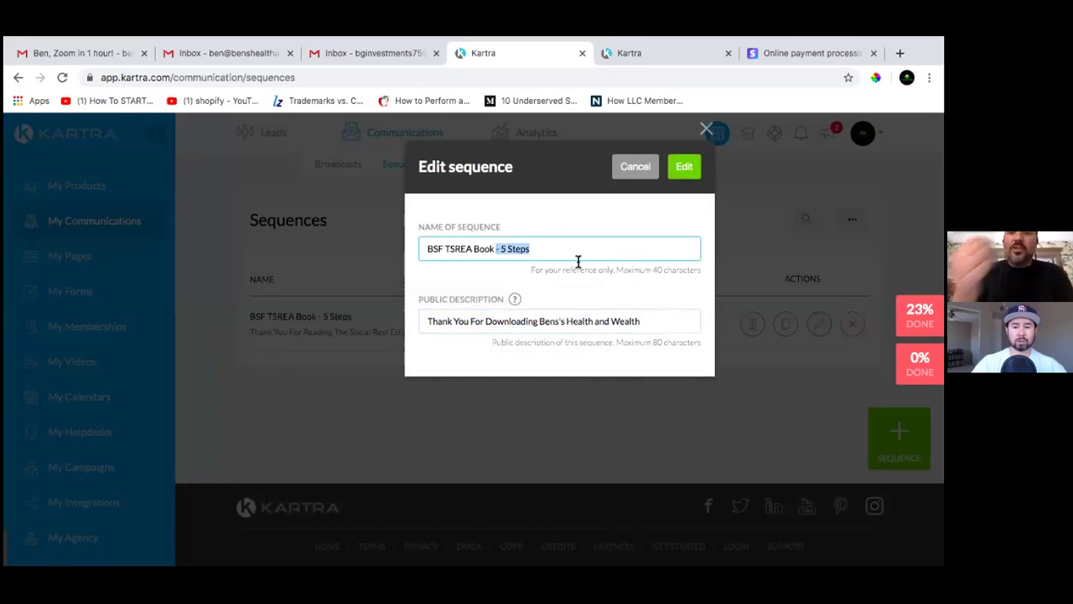
left_click(534, 248)
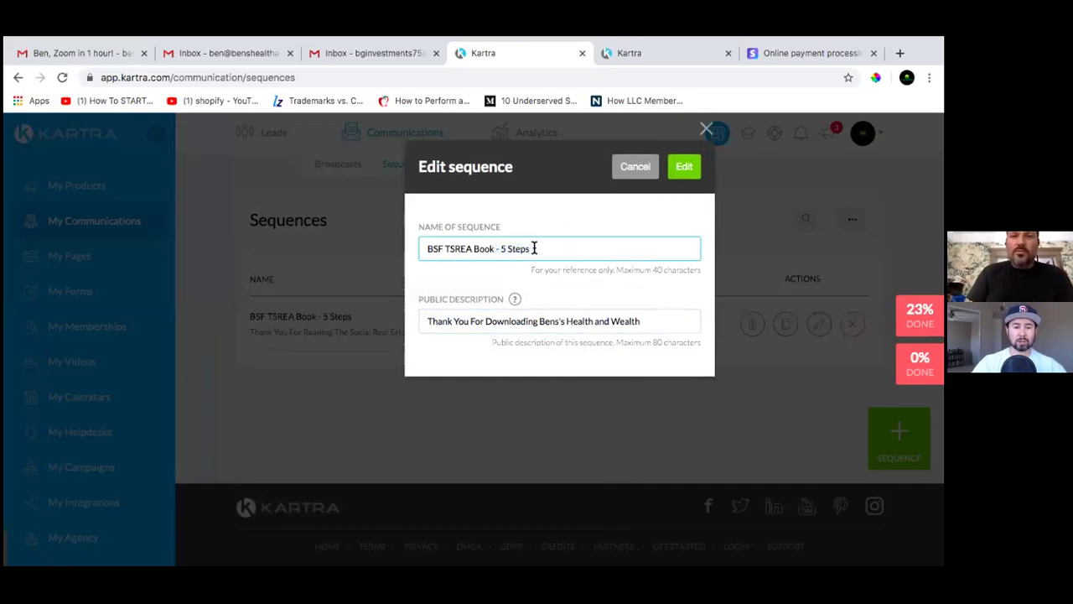
left_click_drag(534, 248, 374, 241)
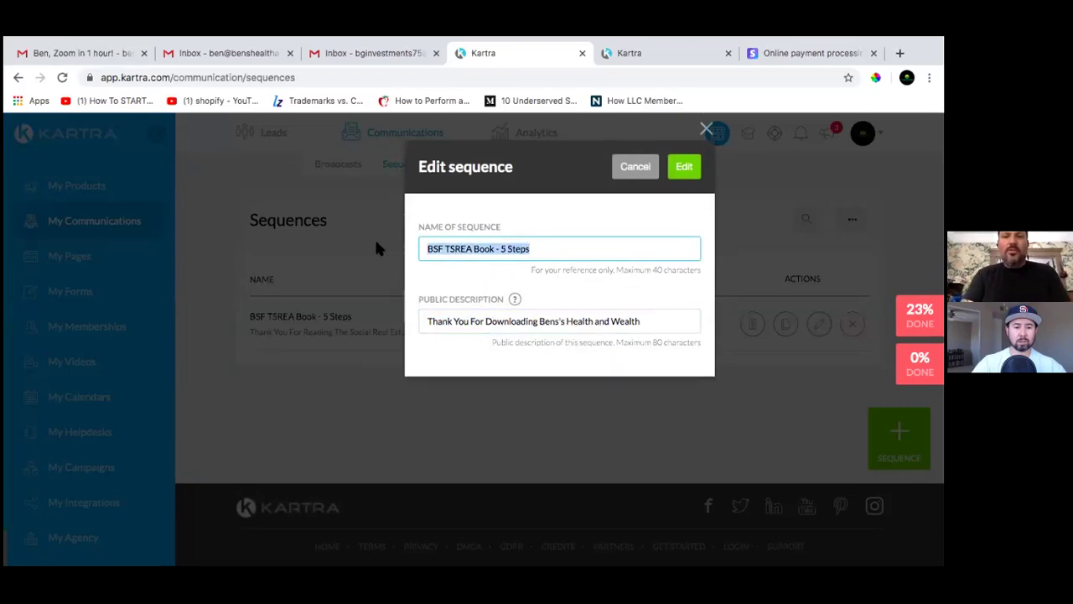
type("Ben")
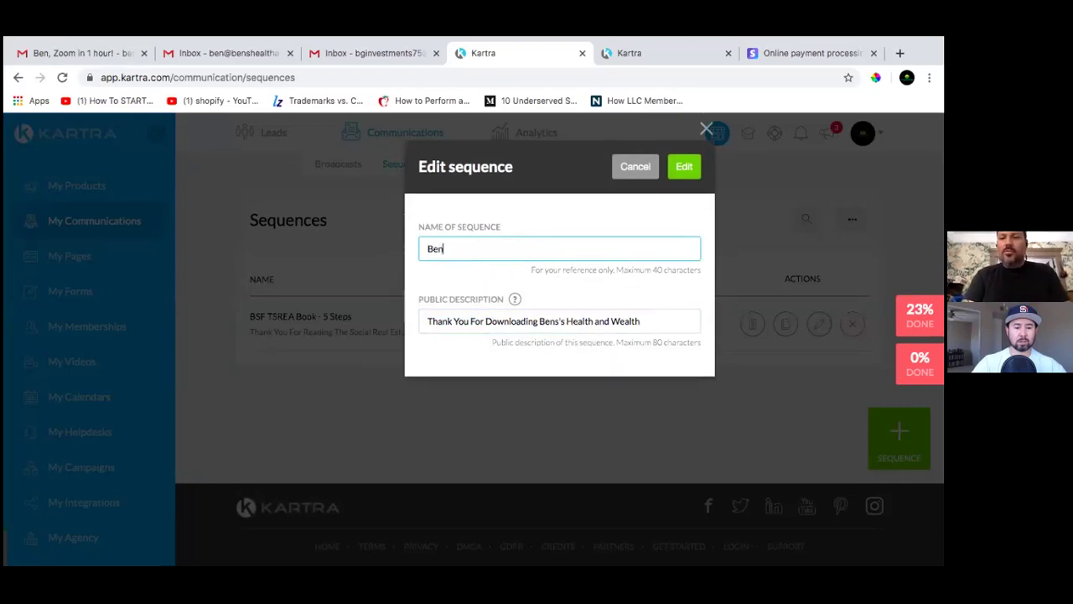
type("s's Health")
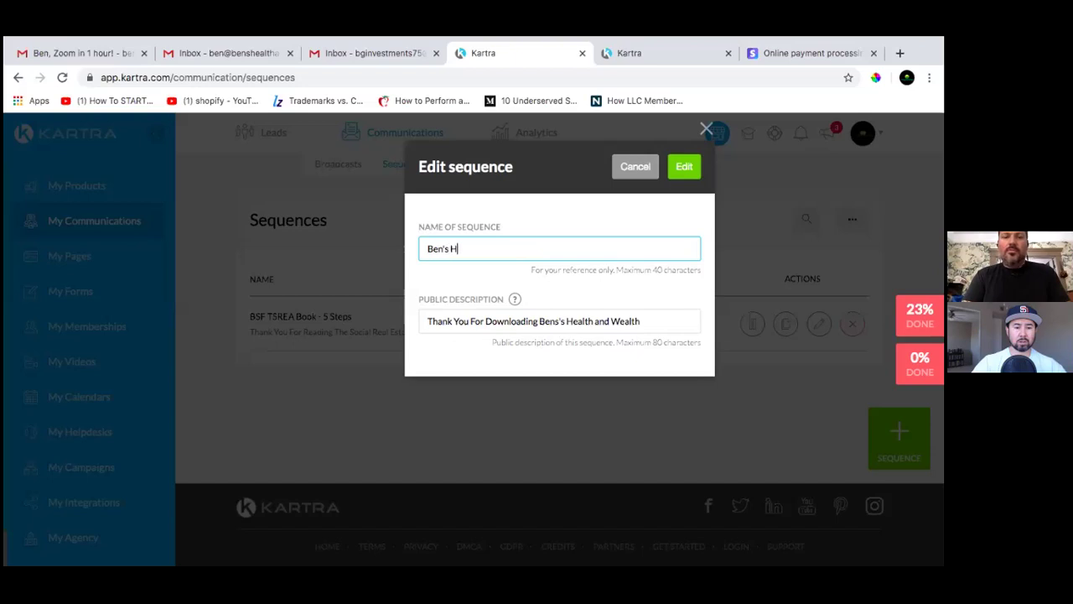
key("BackSpace")
key("BackSpace")
key("BackSpace")
key("BackSpace")
type("alth and Welath")
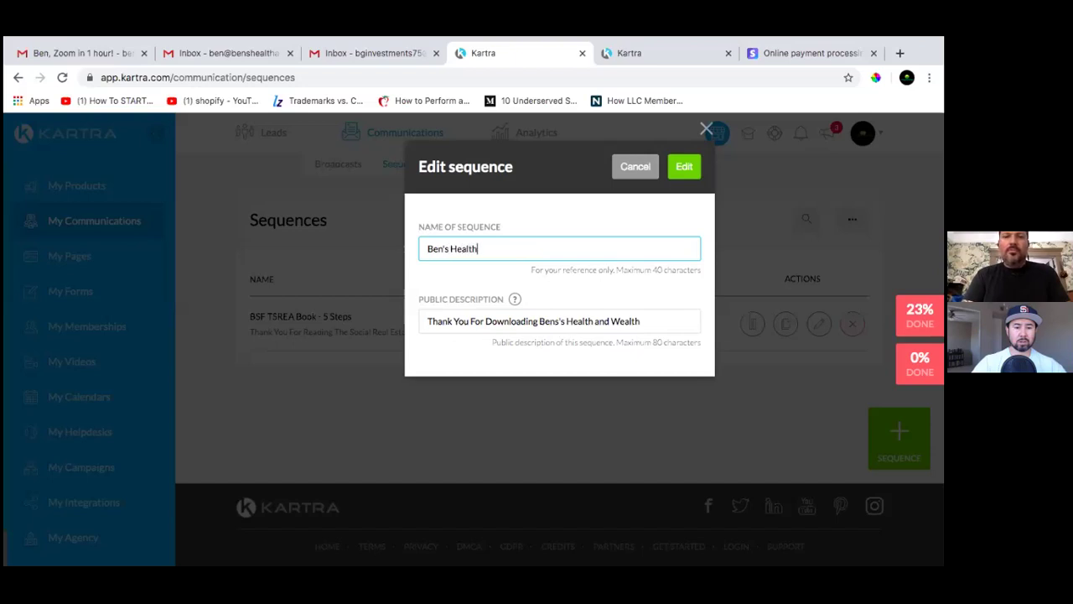
key("BackSpace")
key("BackSpace")
key("BackSpace")
type("lth")
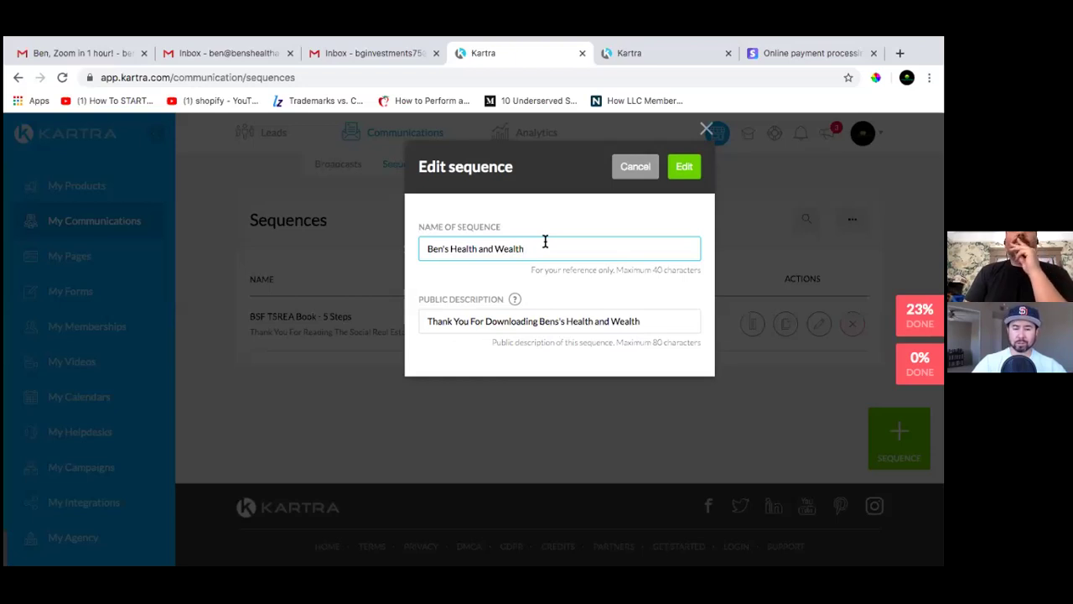
Change the sequence name to 'BSF Funnel' and save the edit
key("BackSpace")
key("BackSpace")
key("BackSpace")
key("BackSpace")
key("BackSpace")
key("BackSpace")
key("BackSpace")
key("BackSpace")
key("BackSpace")
key("BackSpace")
key("BackSpace")
key("BackSpace")
key("BackSpace")
key("BackSpace")
key("BackSpace")
key("BackSpace")
key("BackSpace")
key("BackSpace")
key("BackSpace")
key("BackSpace")
key("BackSpace")
key("BackSpace")
key("BackSpace")
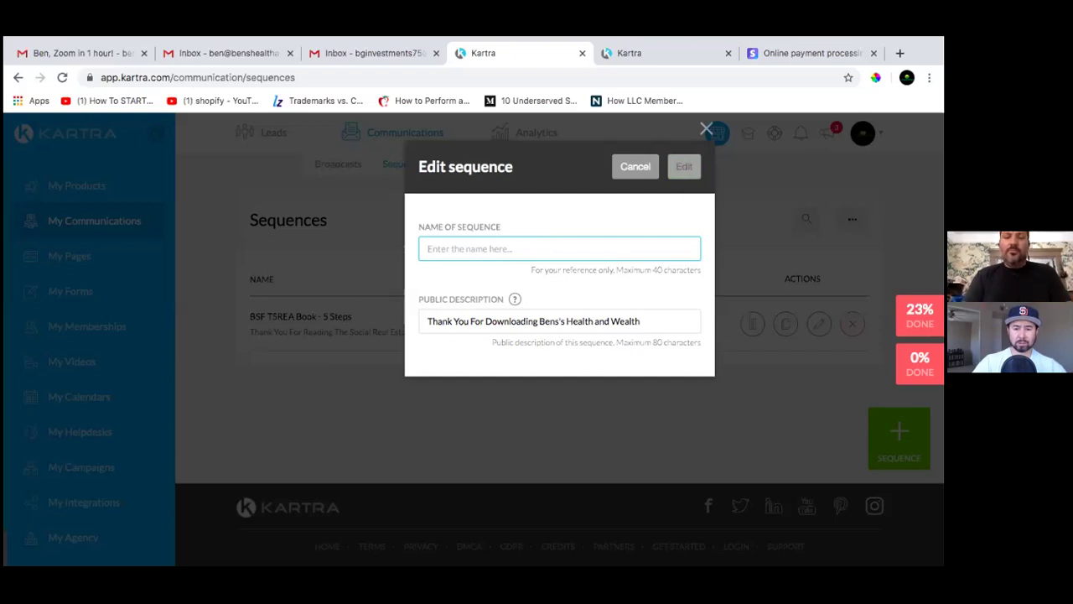
type("BSF fu")
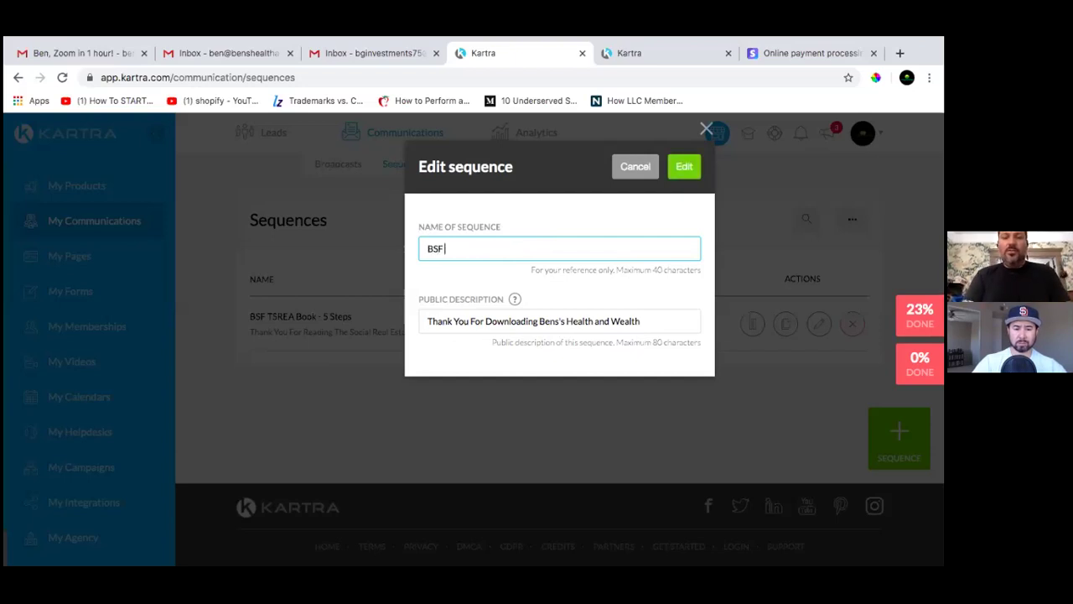
key("BackSpace")
key("BackSpace")
type("Funnel")
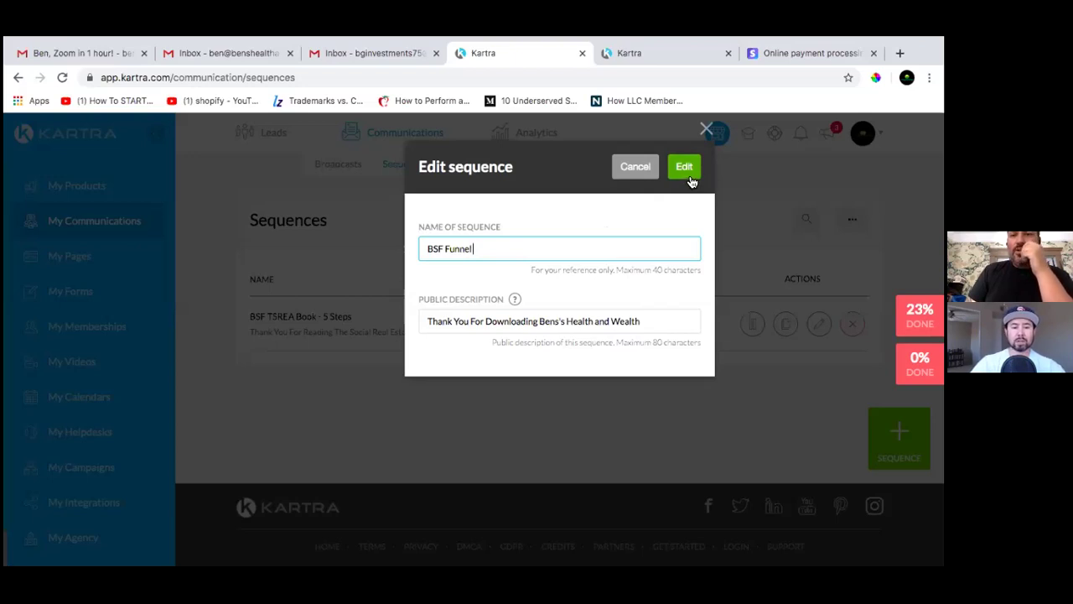
left_click(687, 172)
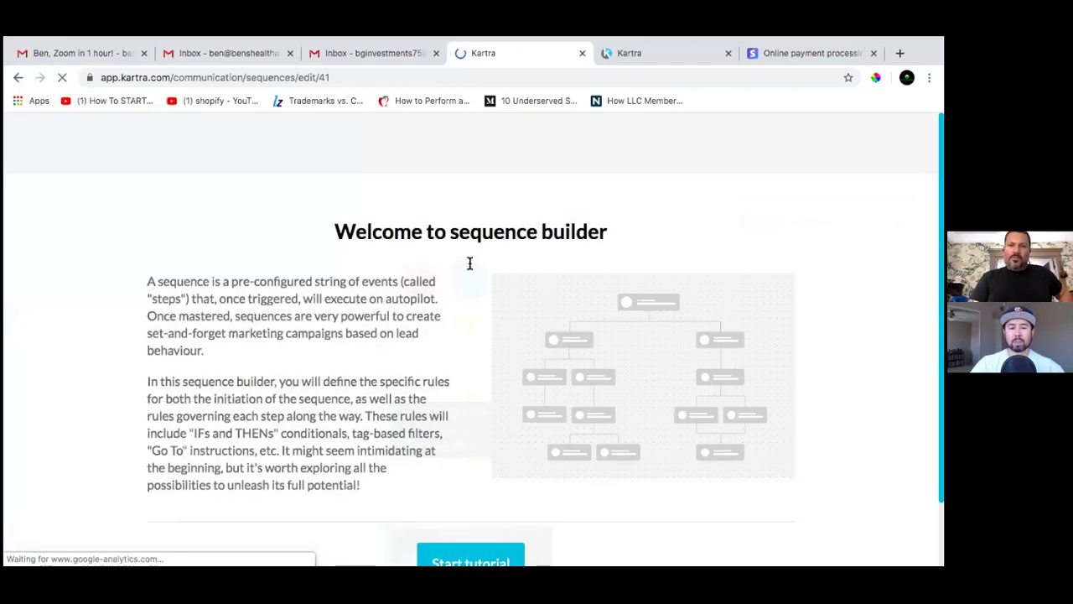
Step through every sequence builder tutorial slide, then close it to reveal the canvas
scroll(461, 309, "down", 1)
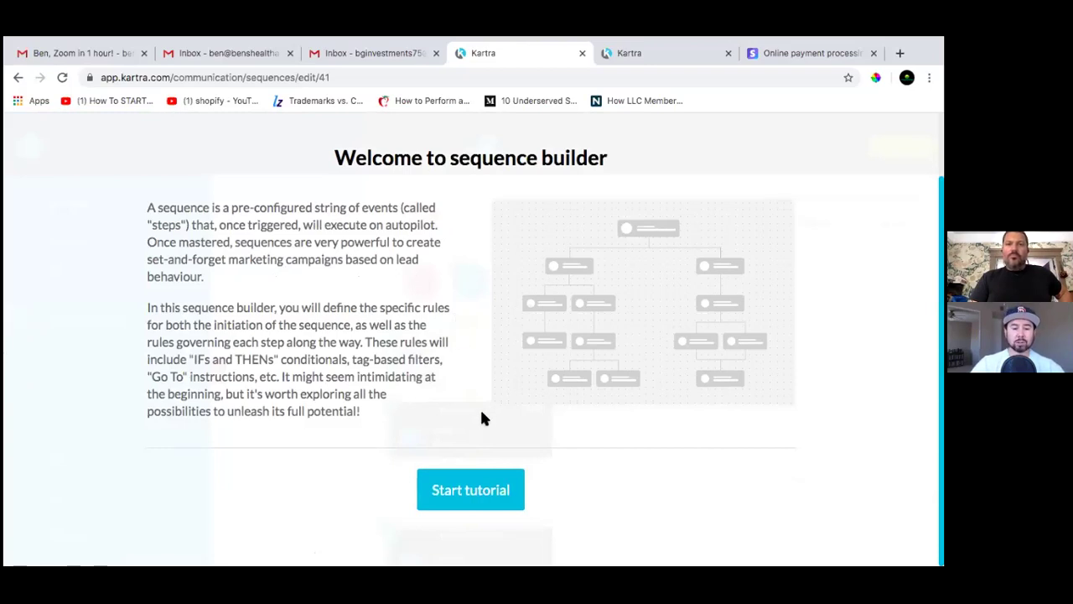
left_click(466, 498)
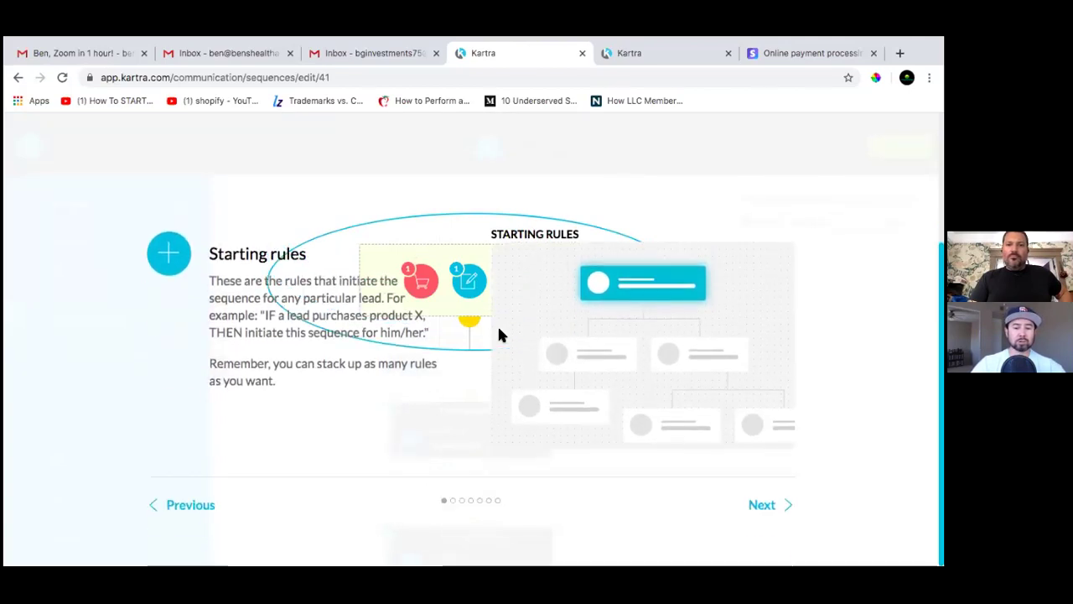
left_click(776, 507)
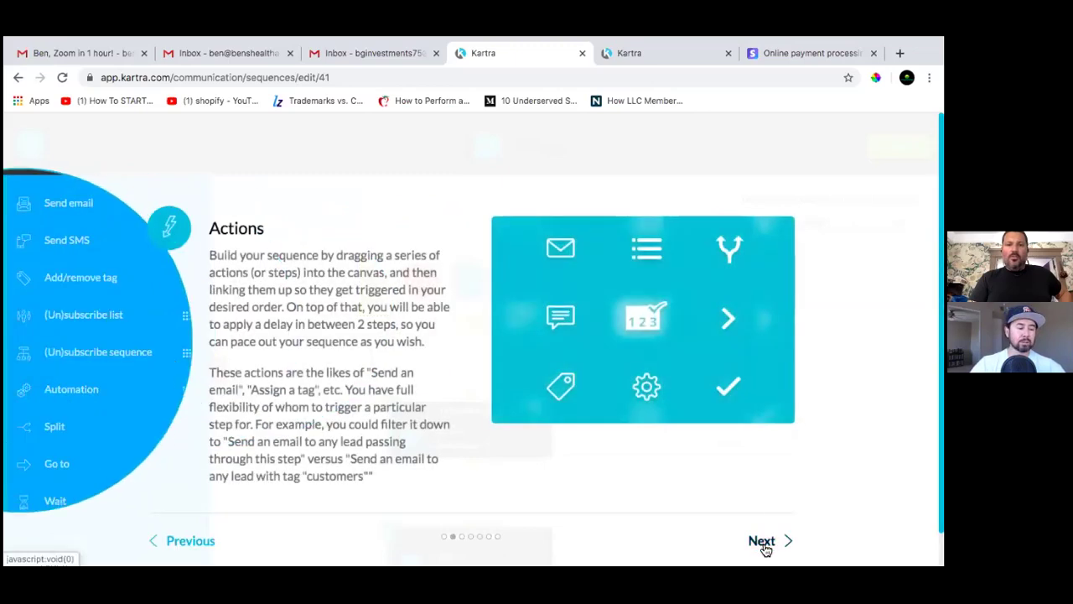
left_click(763, 542)
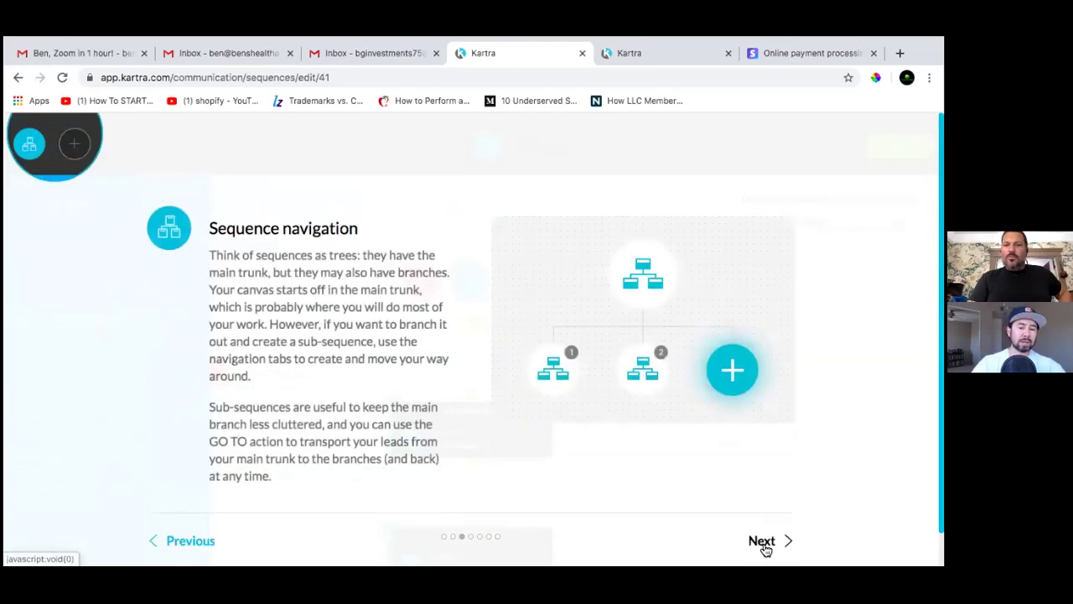
left_click(764, 545)
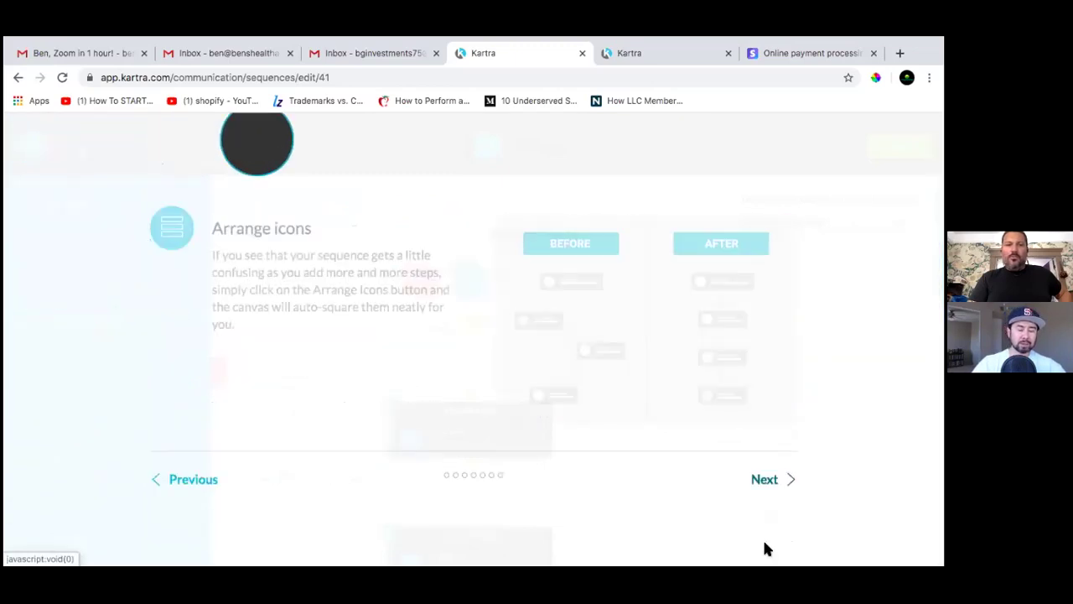
left_click(769, 484)
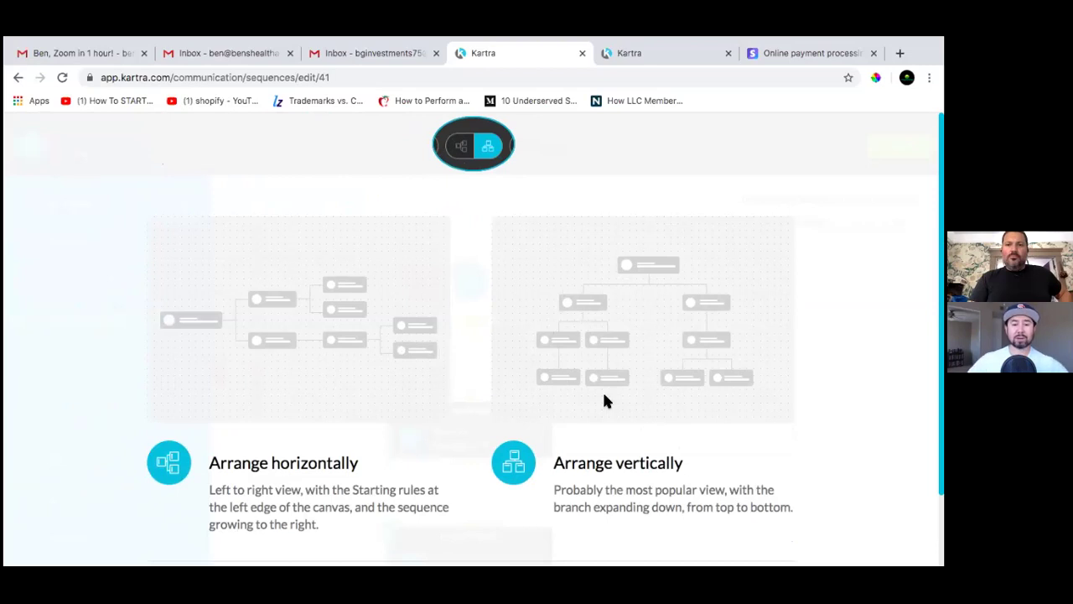
scroll(604, 400, "down", 2)
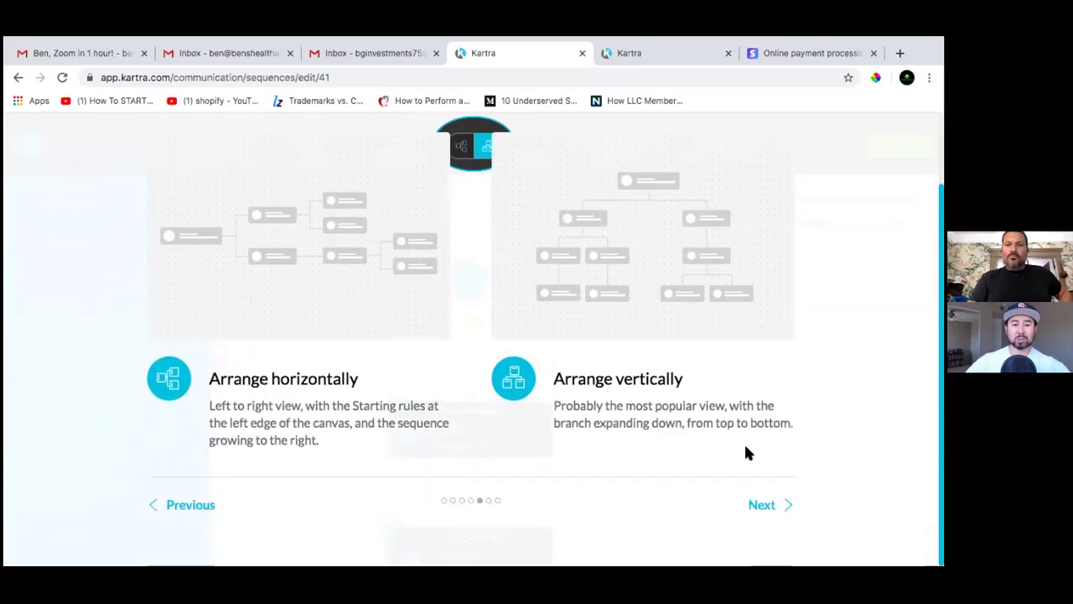
left_click(773, 508)
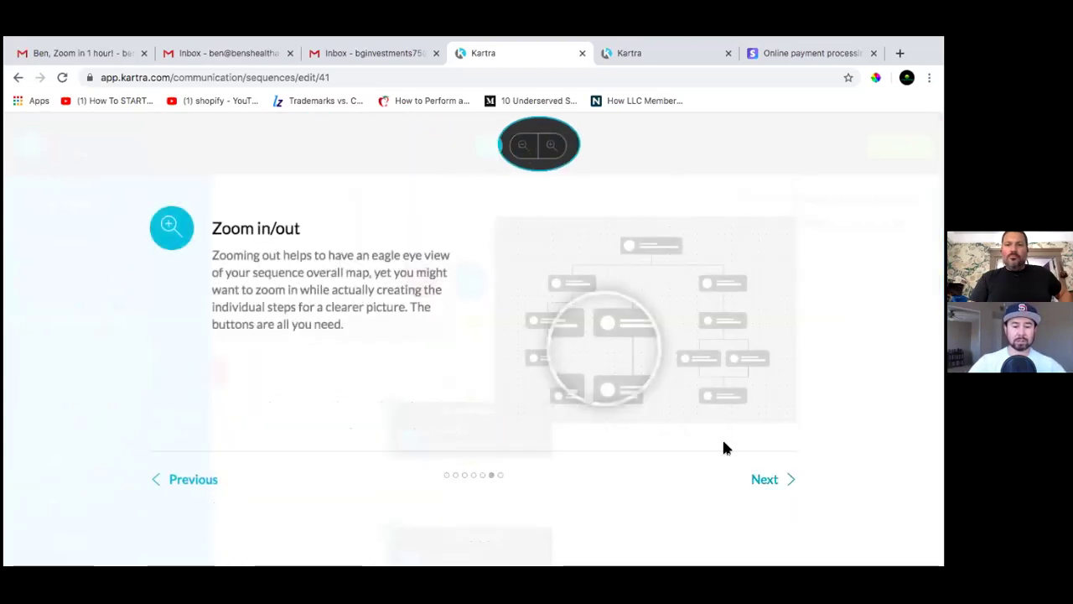
left_click(763, 484)
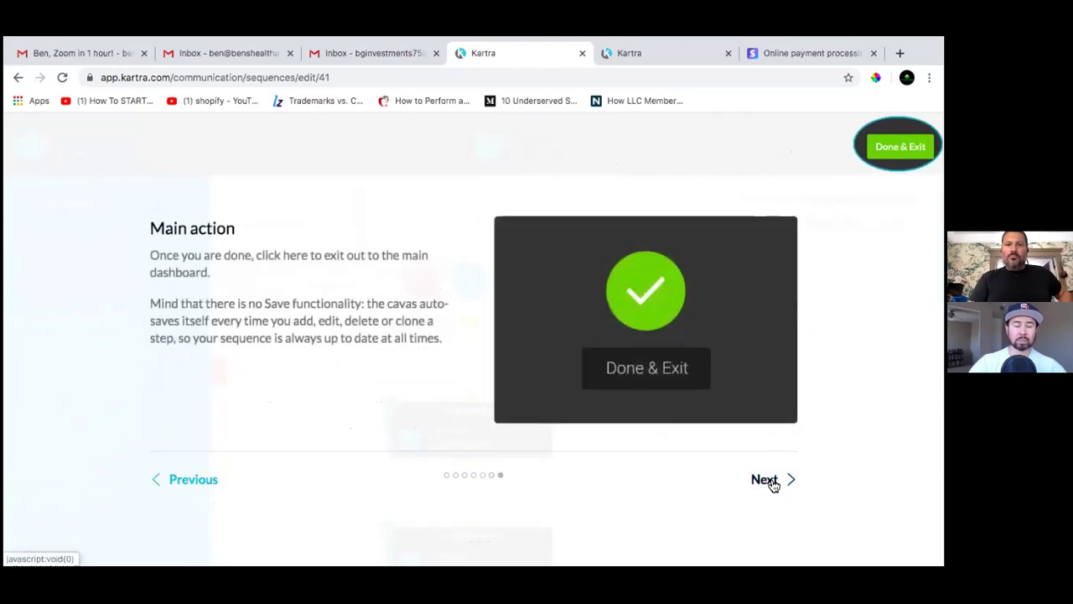
left_click(773, 485)
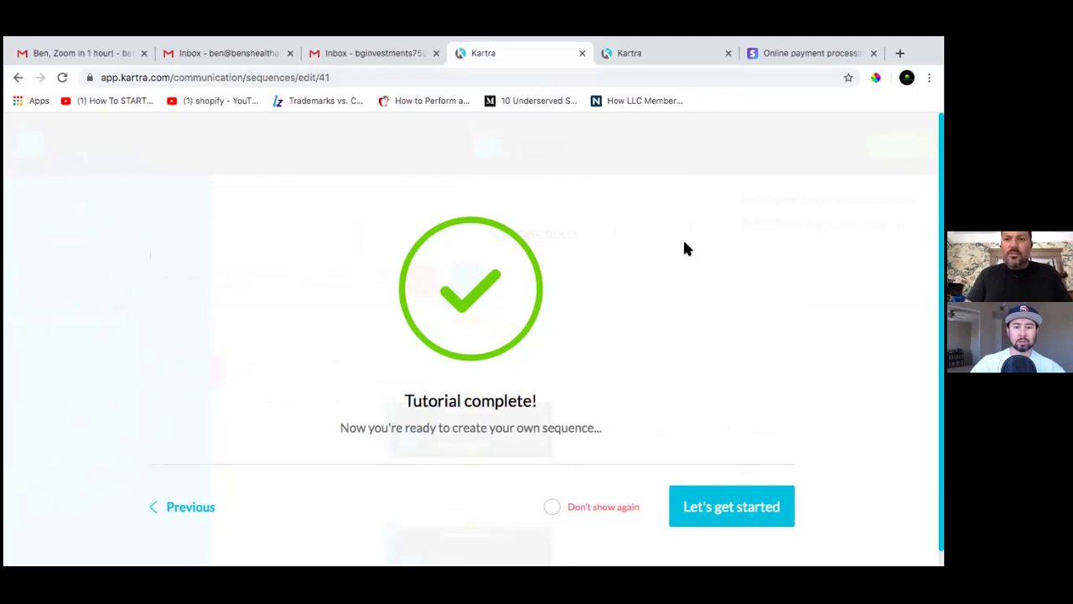
left_click(705, 508)
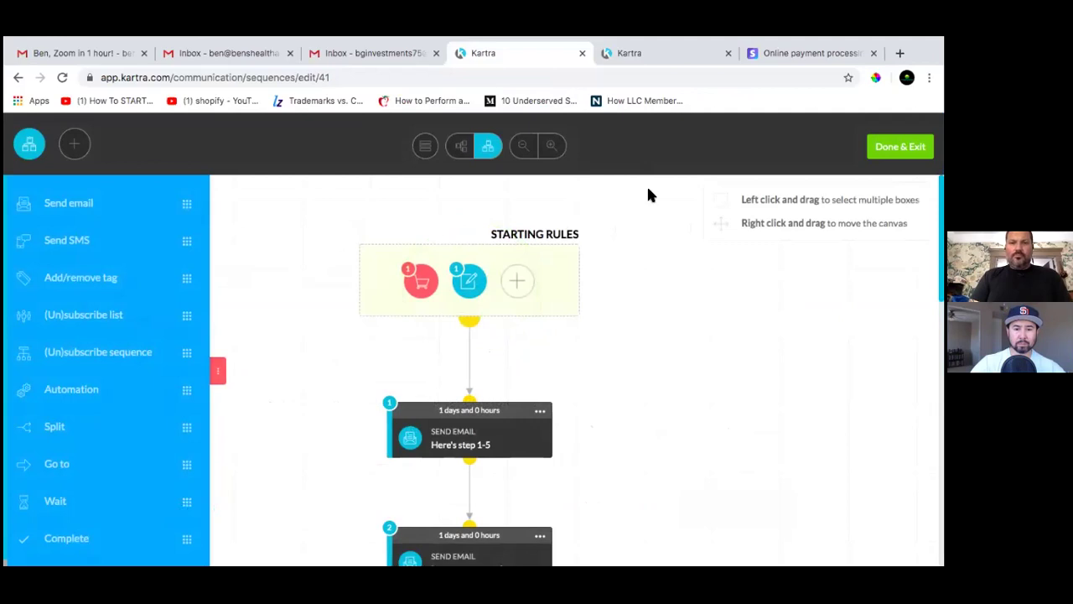
Switch to the Kartra tab listing the BSF Step 1-5 to 5-5 pages
left_click(645, 53)
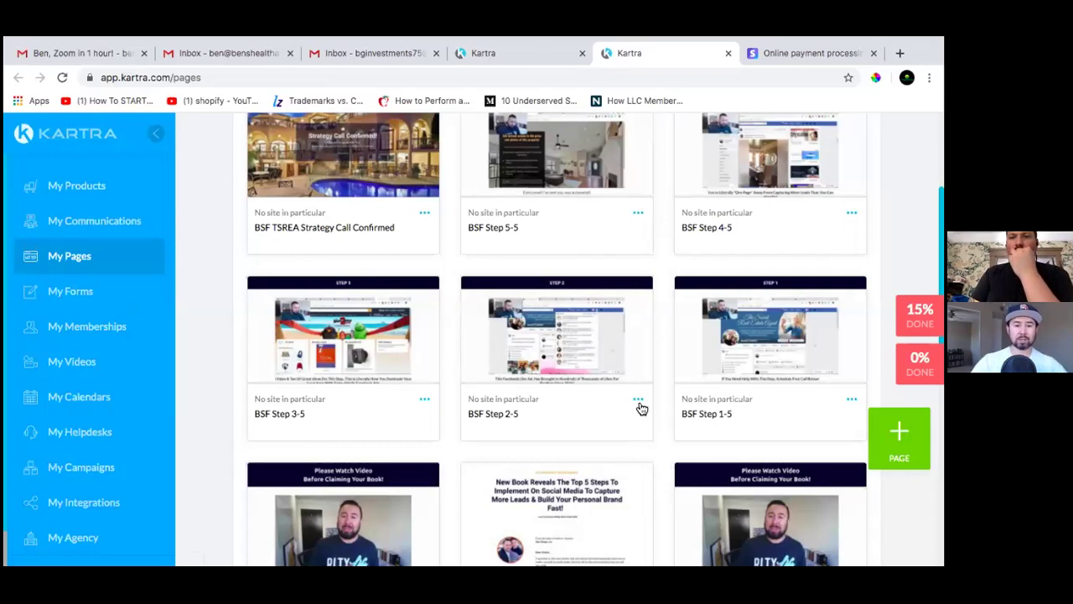
scroll(639, 402, "down", 2)
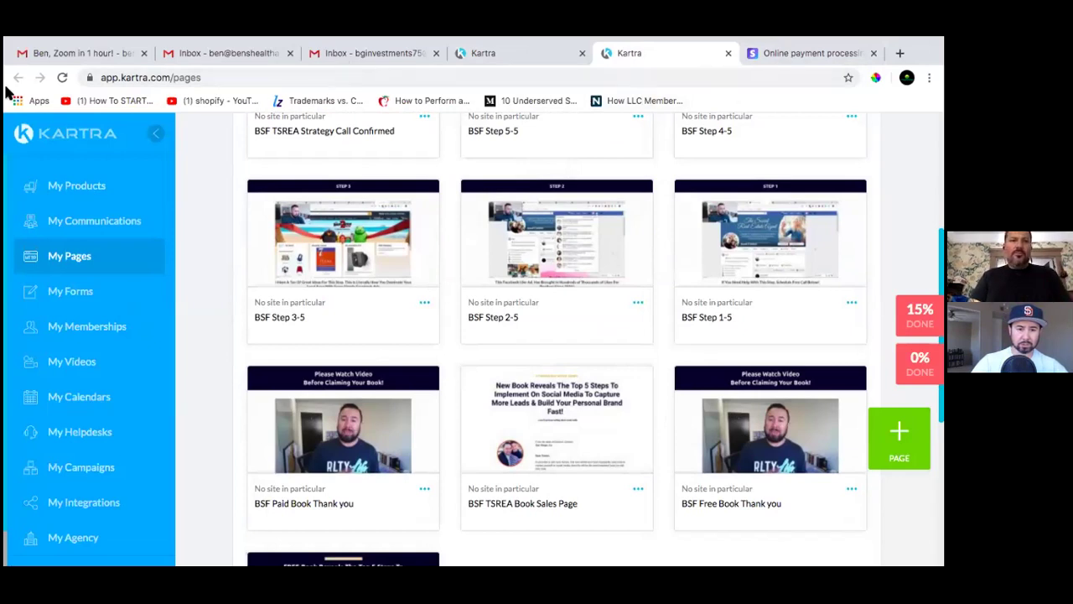
mouse_move(39, 49)
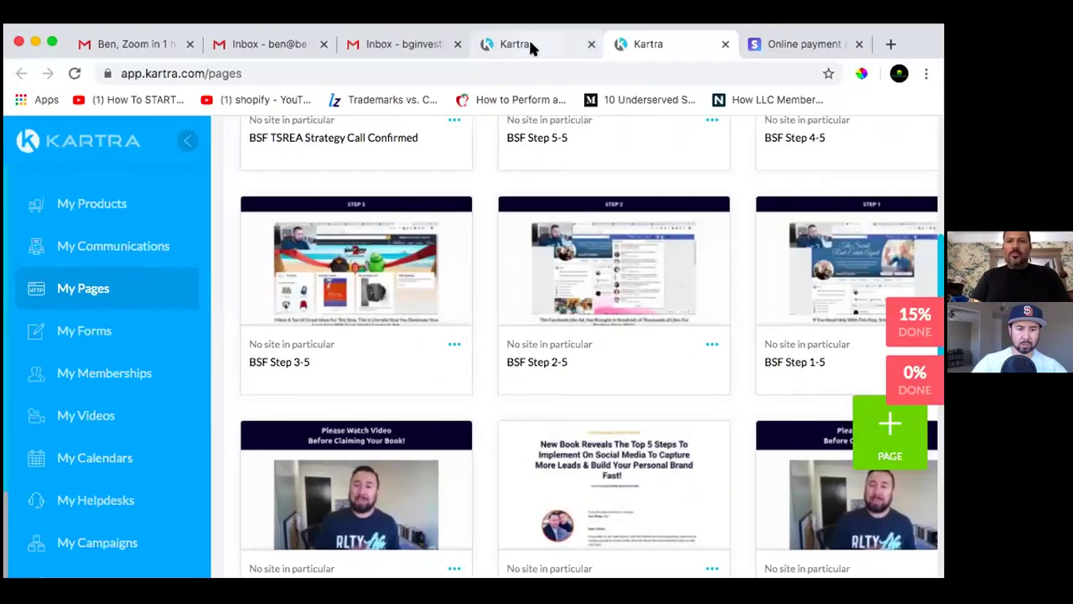
Return to the BSF Funnel sequence builder and look over its starting rules and email steps
left_click(529, 42)
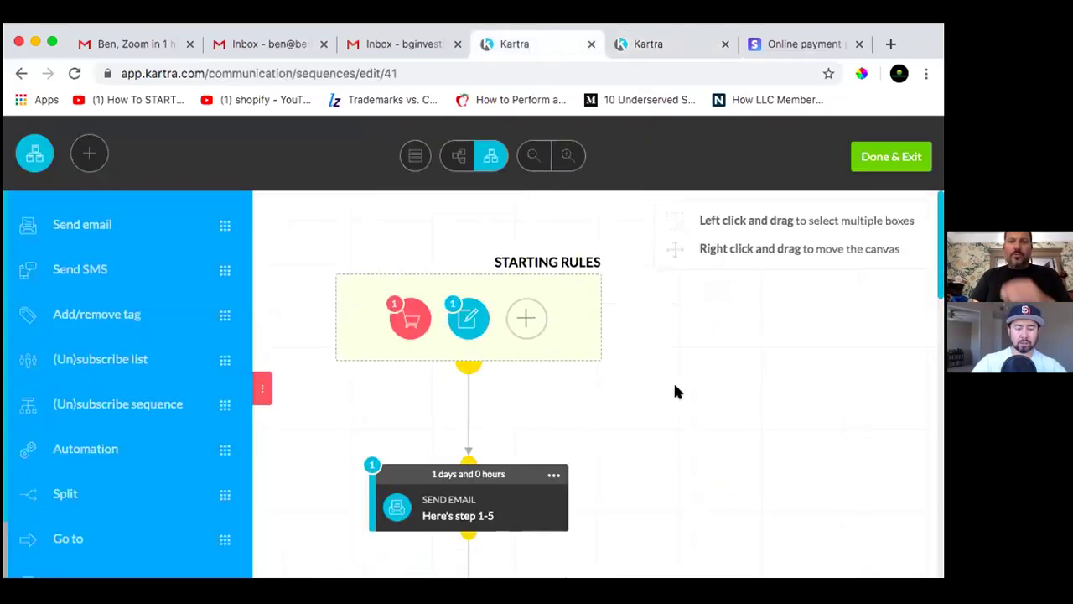
scroll(675, 390, "down", 3)
scroll(675, 390, "up", 3)
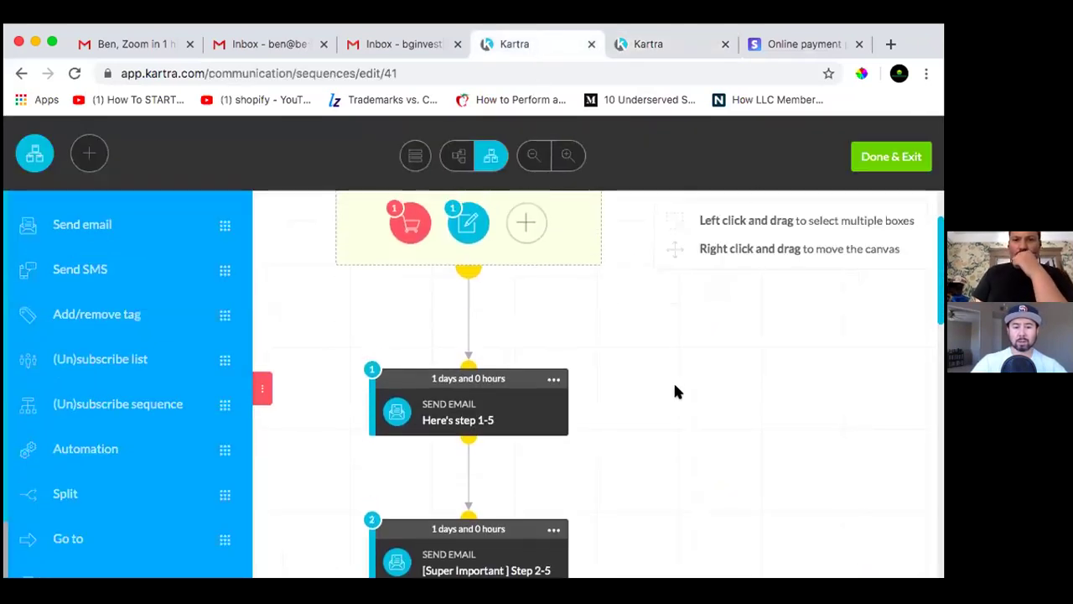
scroll(675, 391, "down", 2)
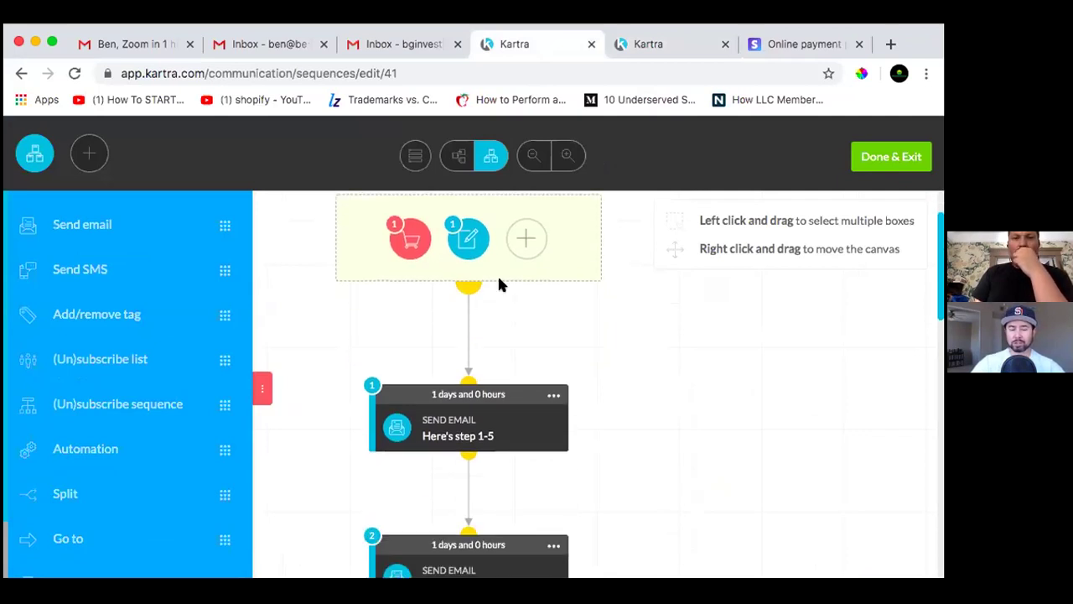
mouse_move(404, 256)
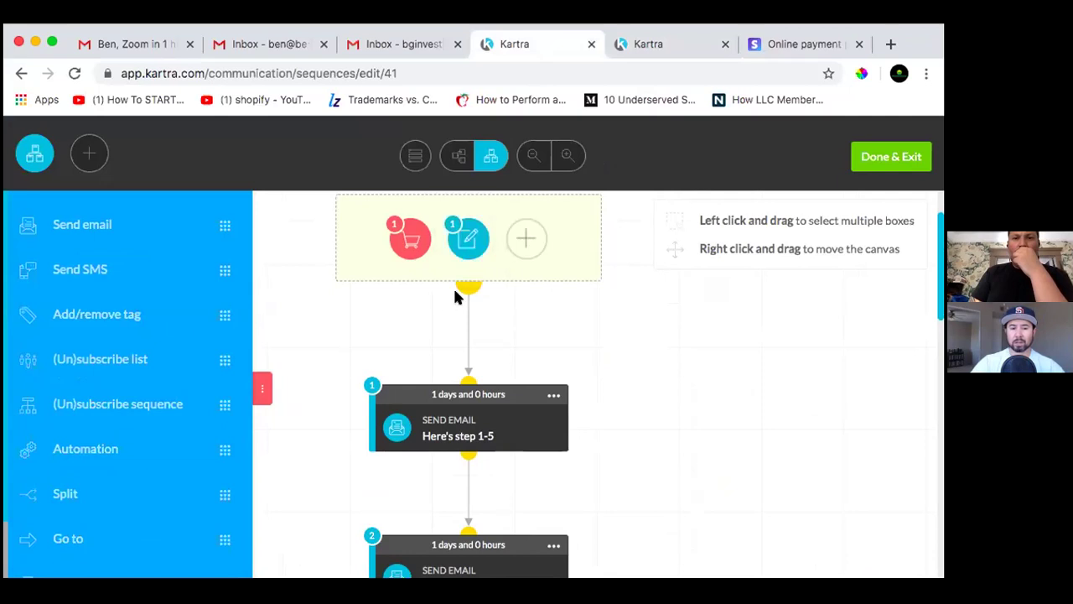
mouse_move(474, 243)
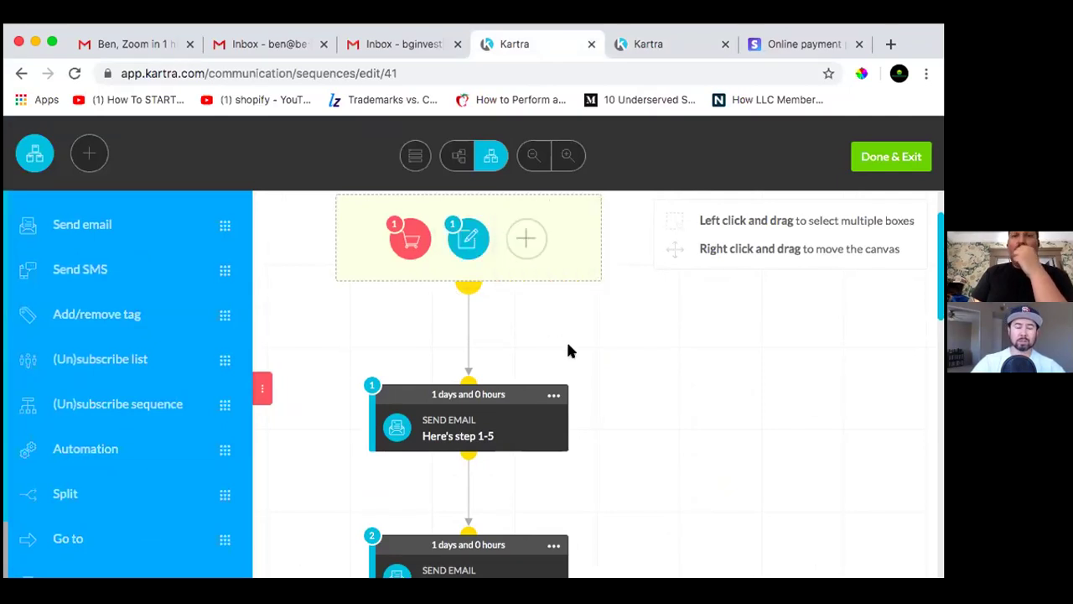
scroll(620, 352, "down", 2)
scroll(630, 355, "up", 2)
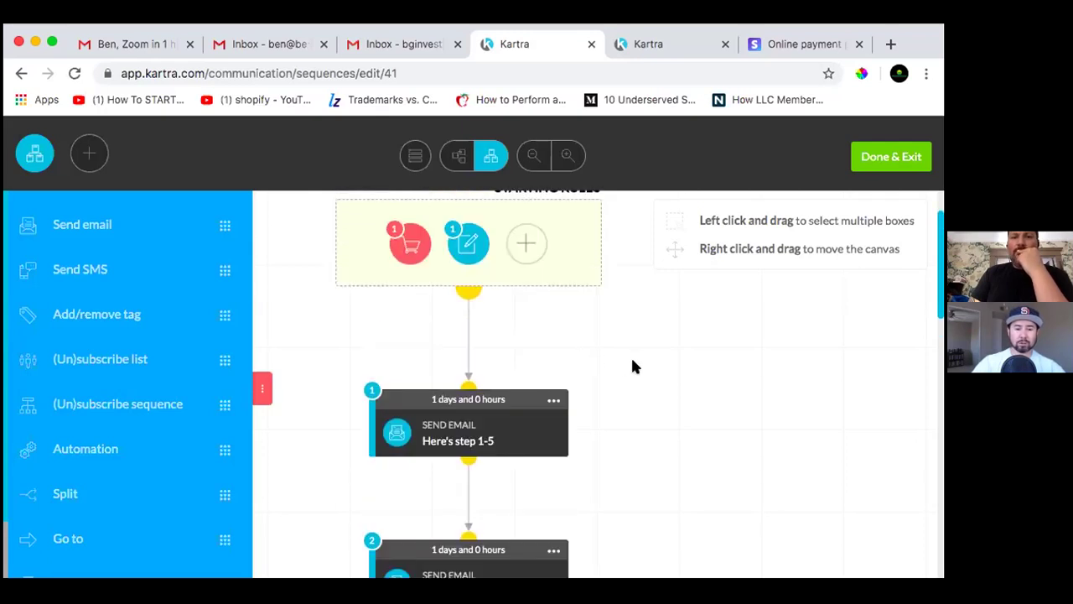
scroll(702, 377, "down", 2)
scroll(701, 377, "up", 3)
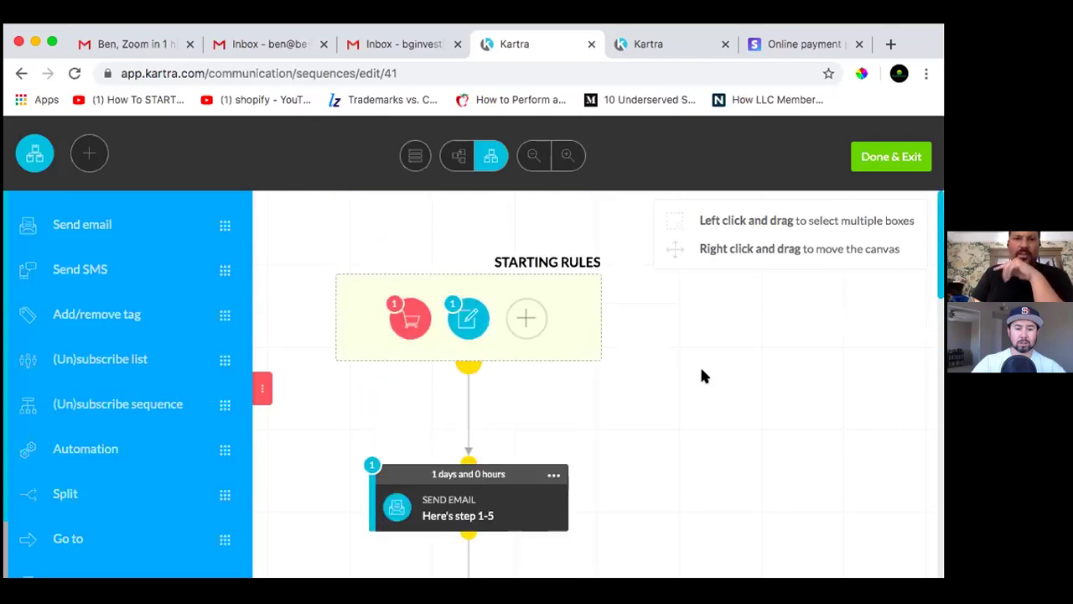
scroll(741, 366, "down", 10)
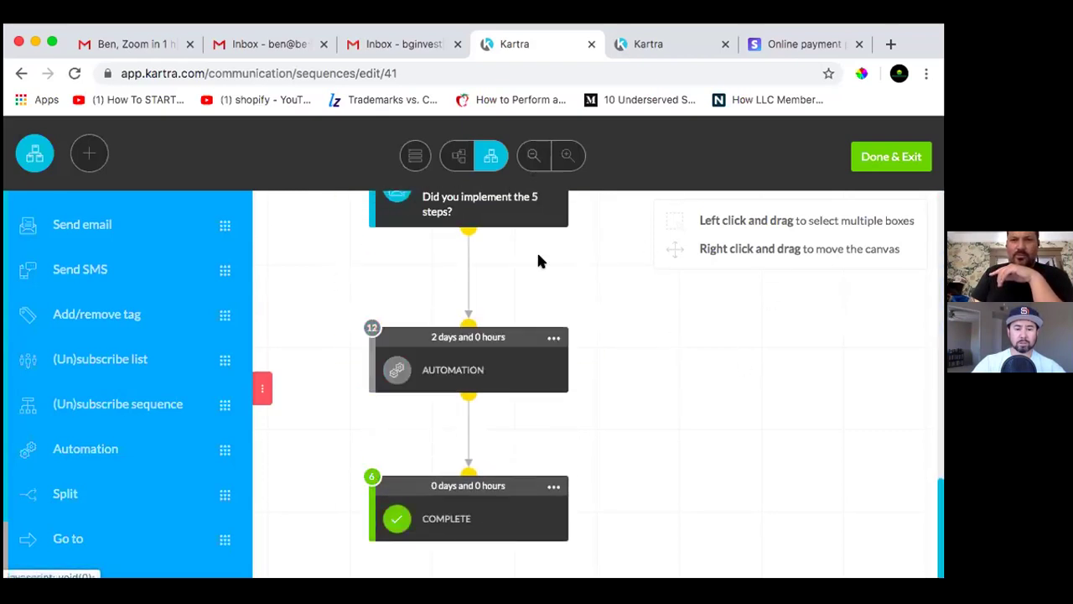
scroll(538, 256, "up", 10)
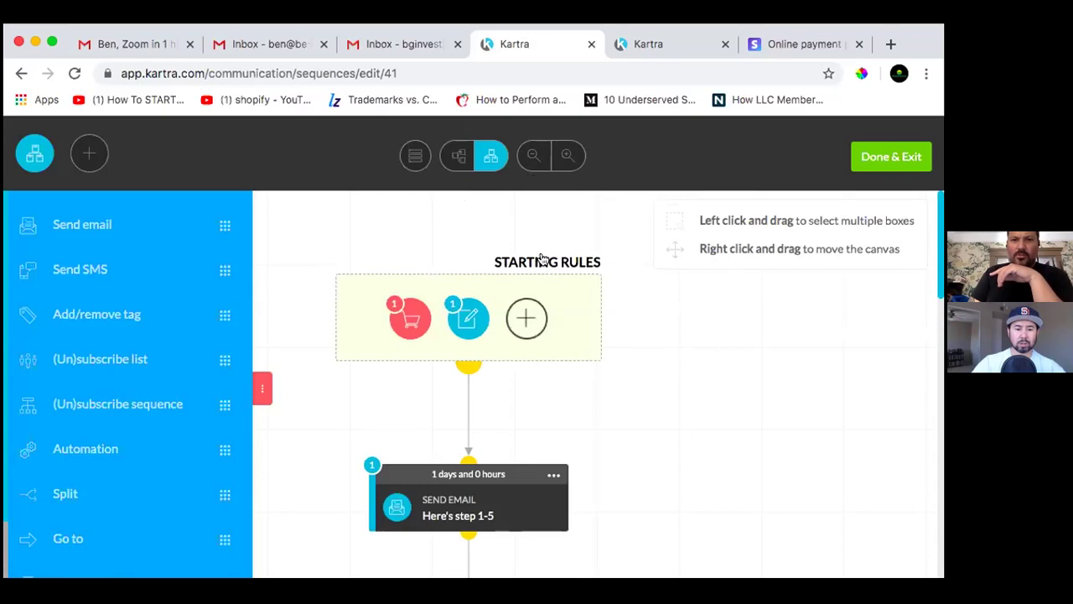
Review the BSF FREE Book opt-in rule and book-purchase order rule, then save them
mouse_move(470, 330)
left_click(554, 306)
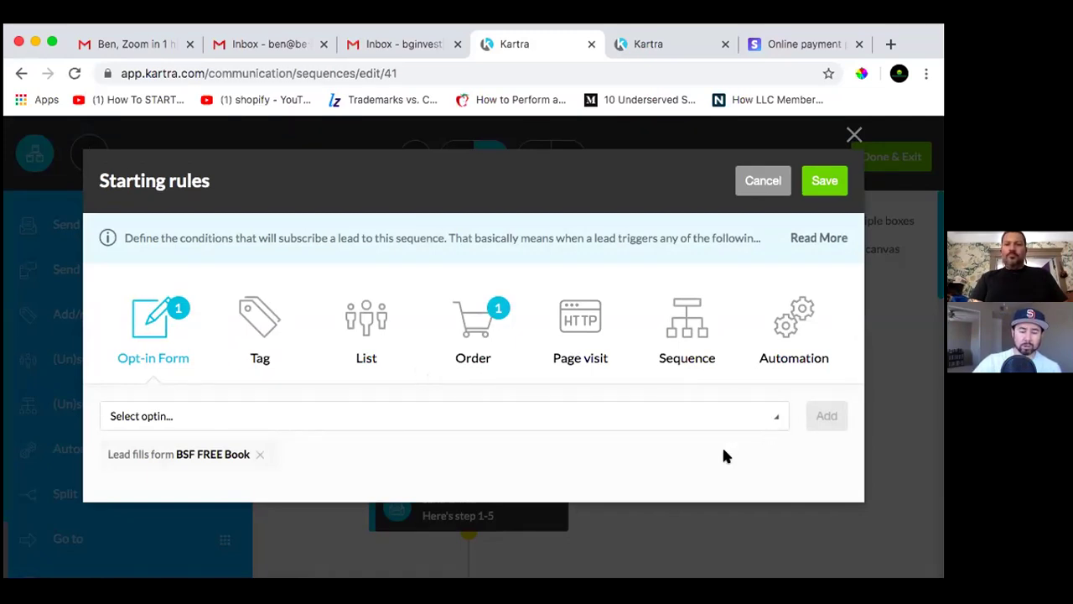
left_click(470, 333)
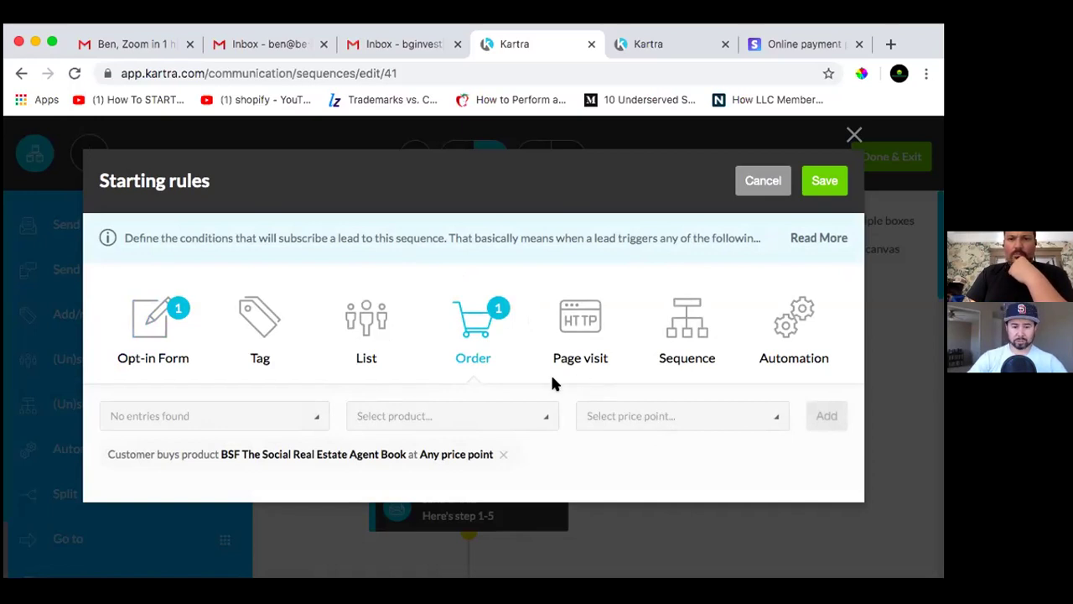
left_click(826, 183)
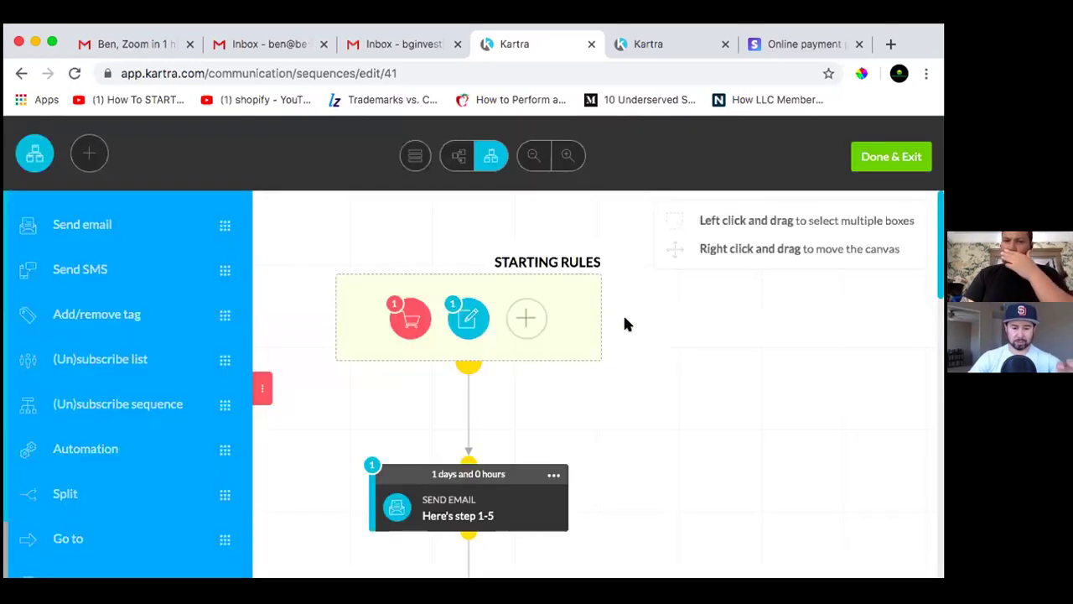
scroll(628, 327, "down", 2)
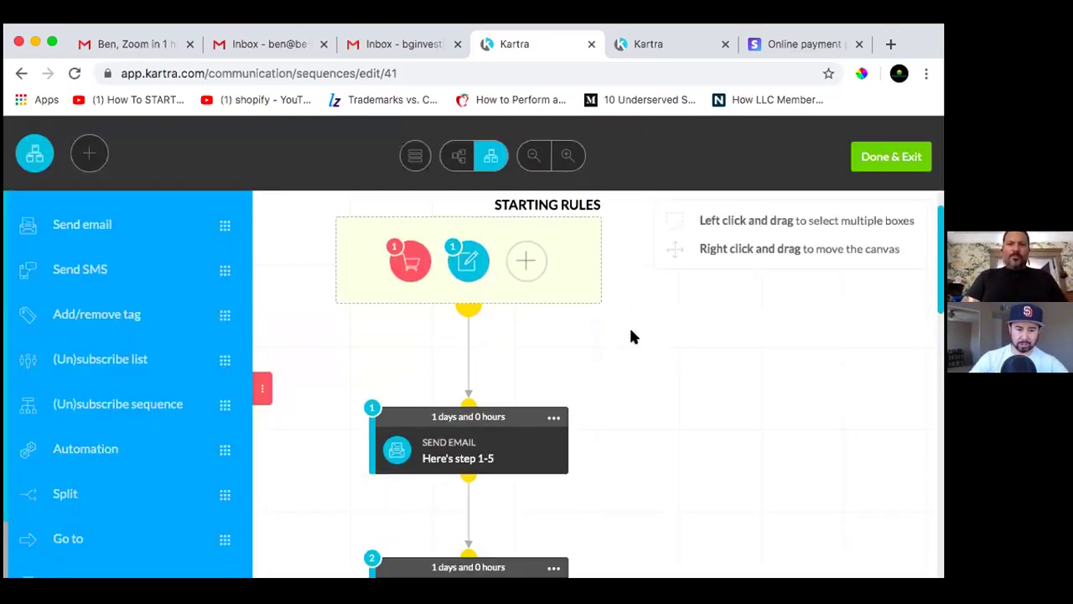
scroll(628, 331, "down", 4)
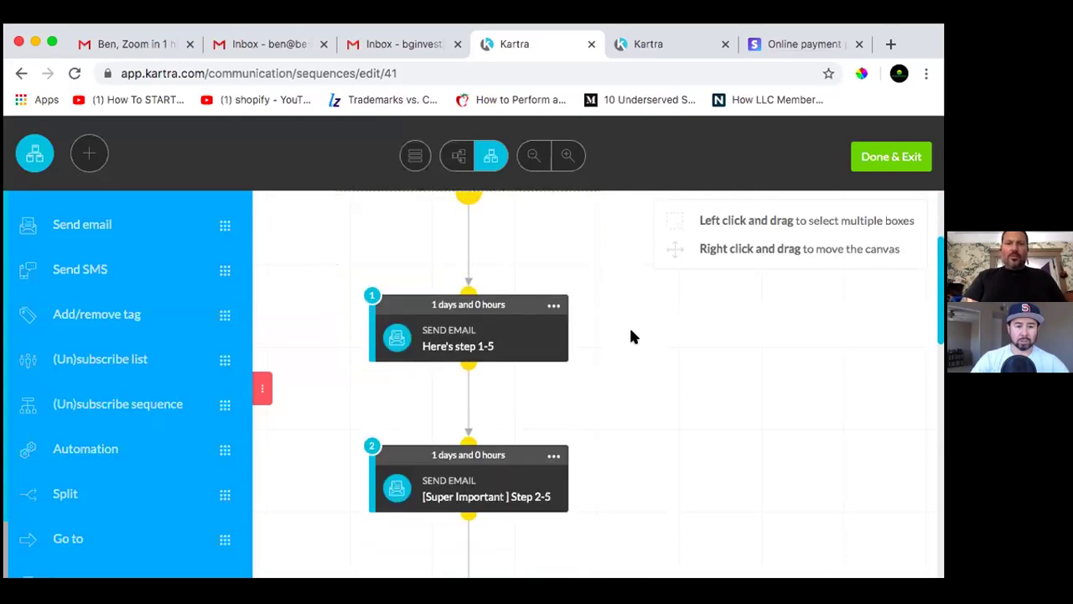
scroll(620, 335, "up", 6)
left_click(406, 314)
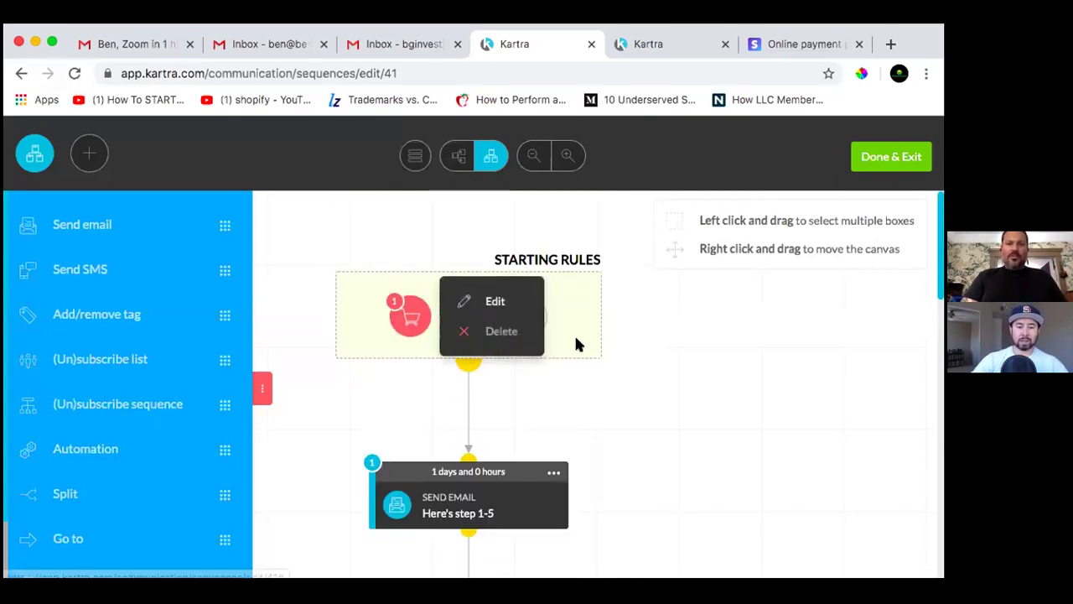
scroll(717, 419, "down", 1)
scroll(717, 420, "up", 1)
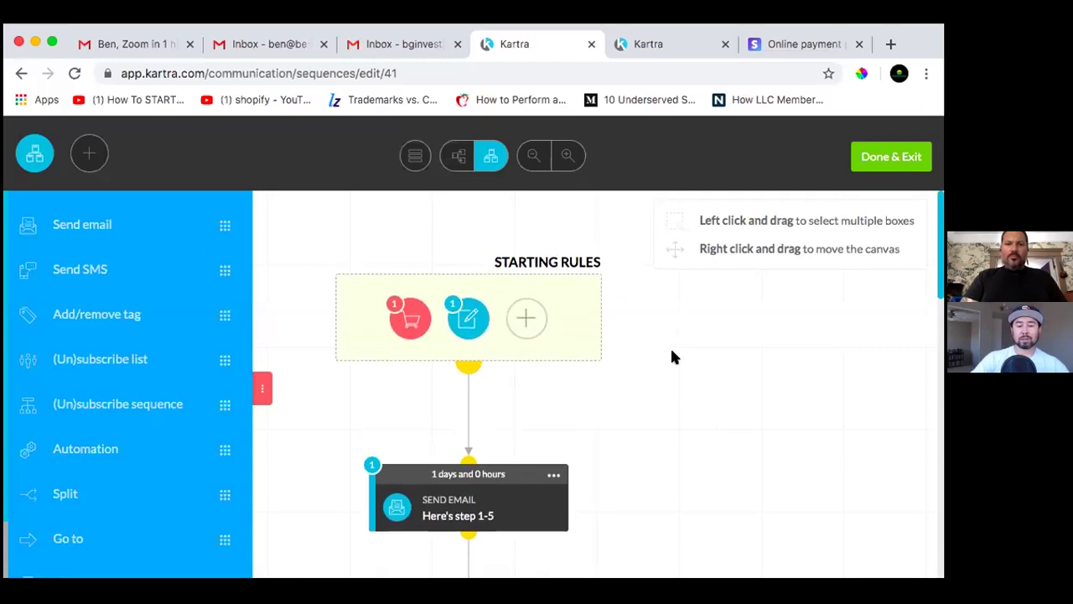
mouse_move(458, 320)
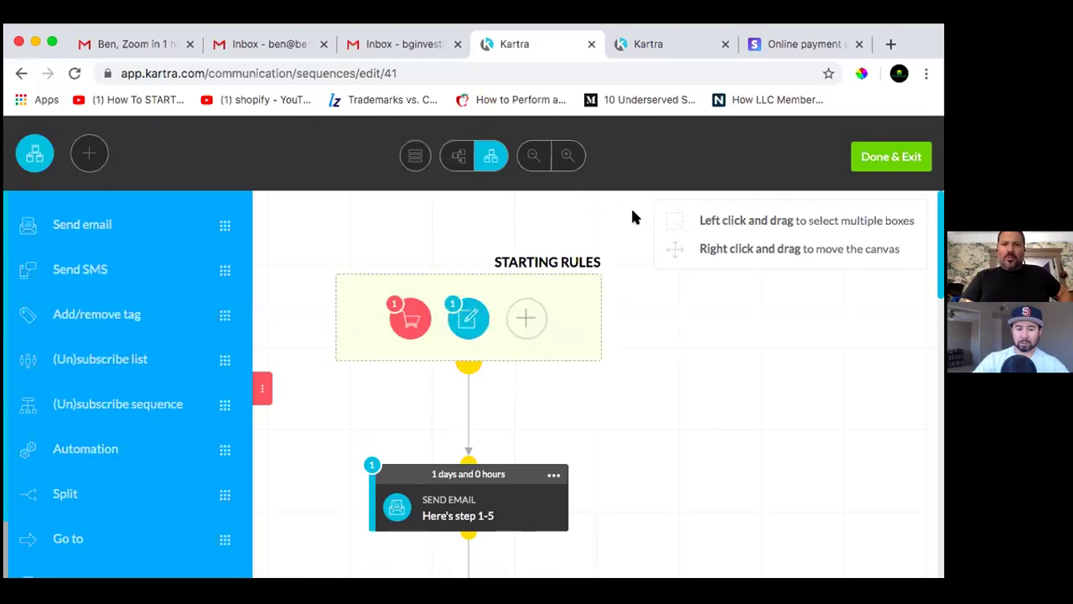
scroll(681, 352, "down", 1)
mouse_move(544, 375)
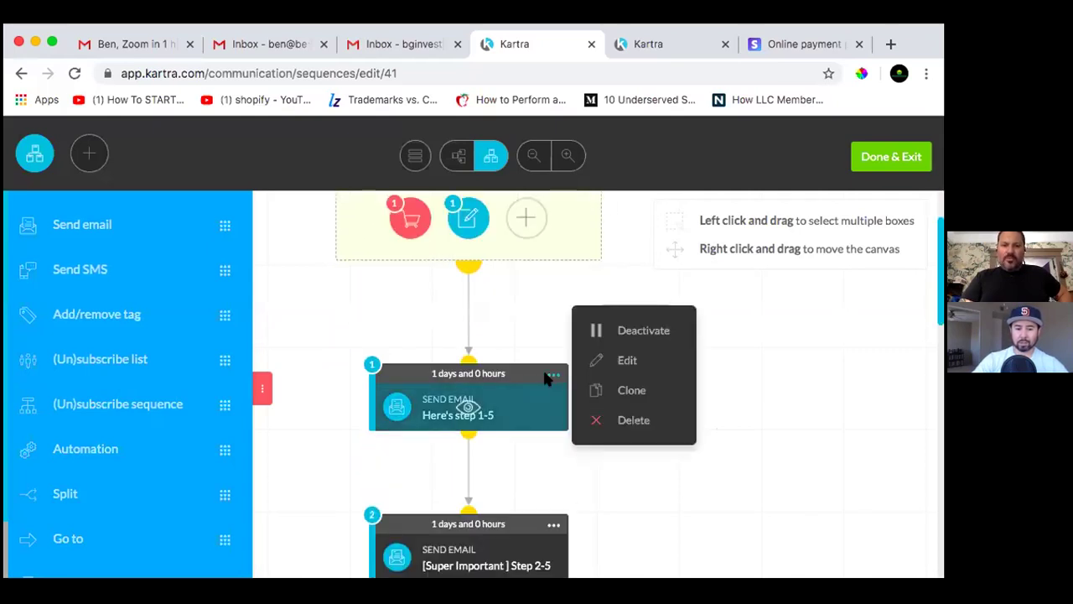
Open the Here's step 1-5 email settings and scroll through its delay, gateway and recipients
left_click(686, 401)
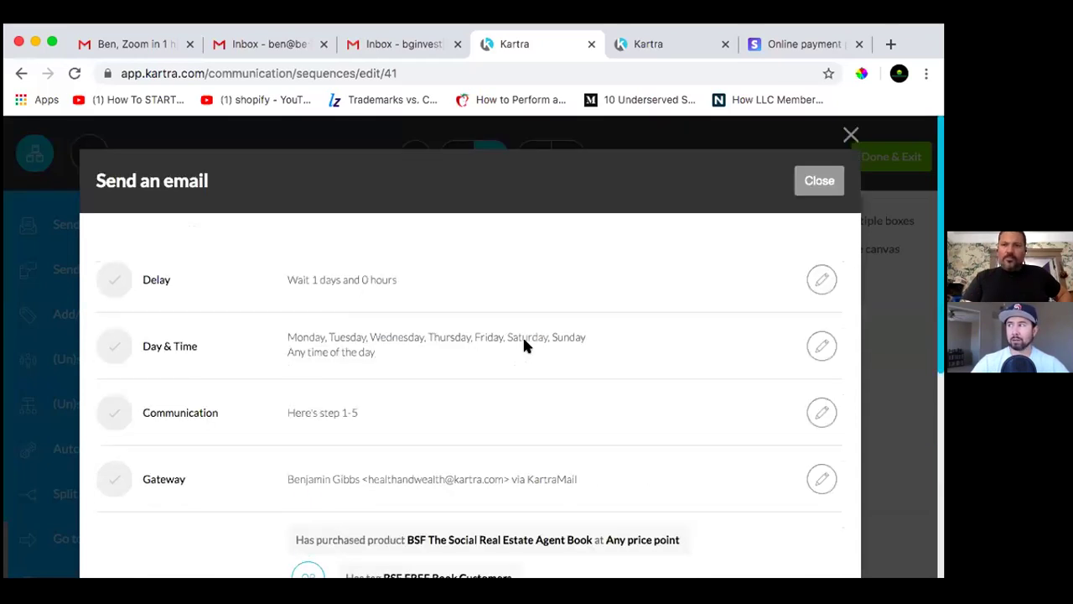
scroll(524, 339, "down", 2)
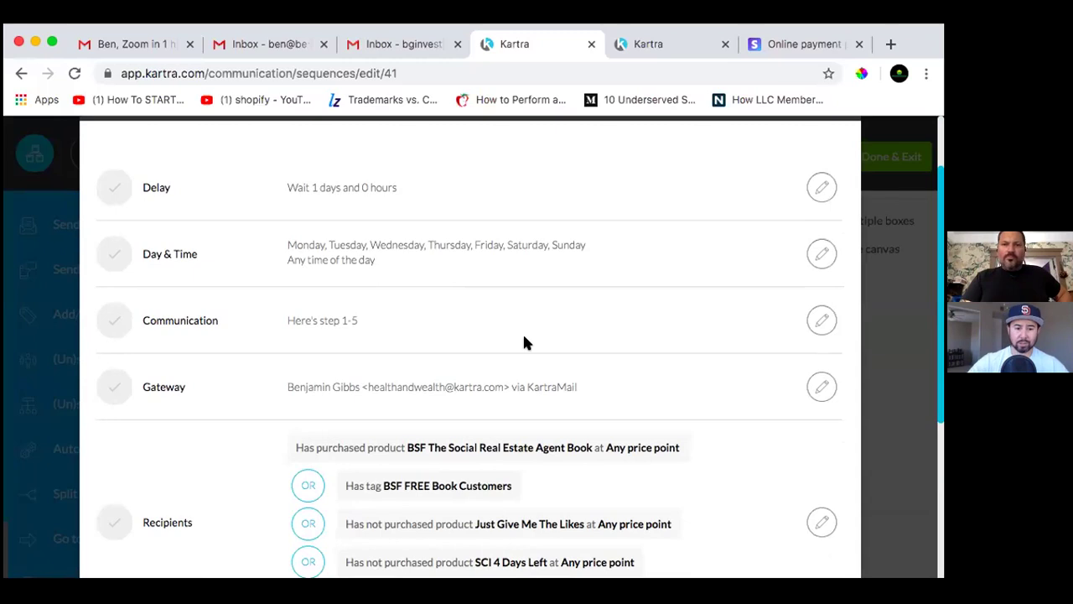
scroll(524, 342, "down", 1)
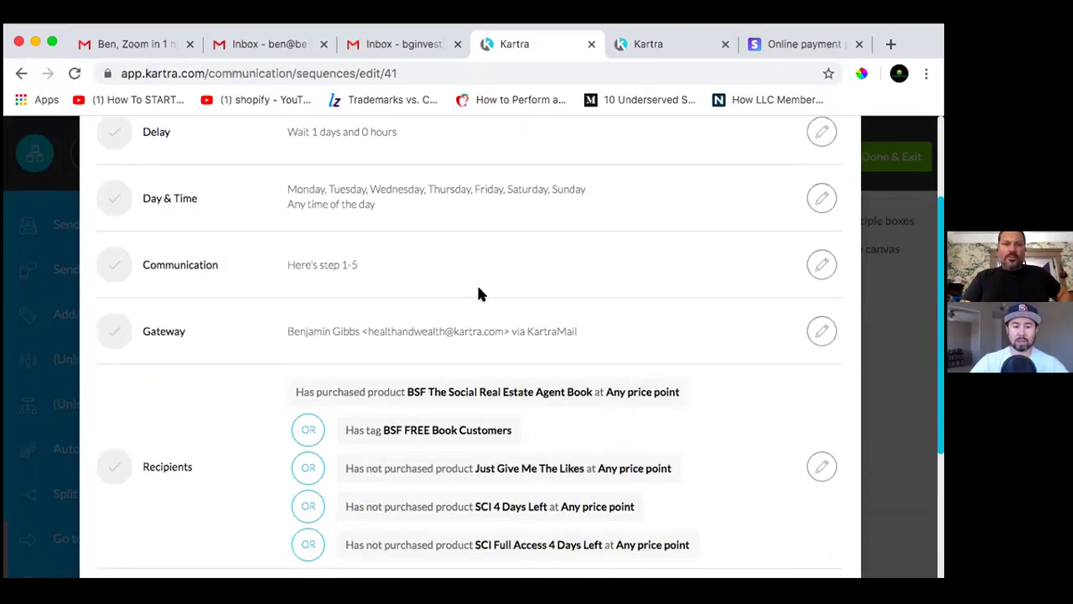
scroll(478, 293, "down", 3)
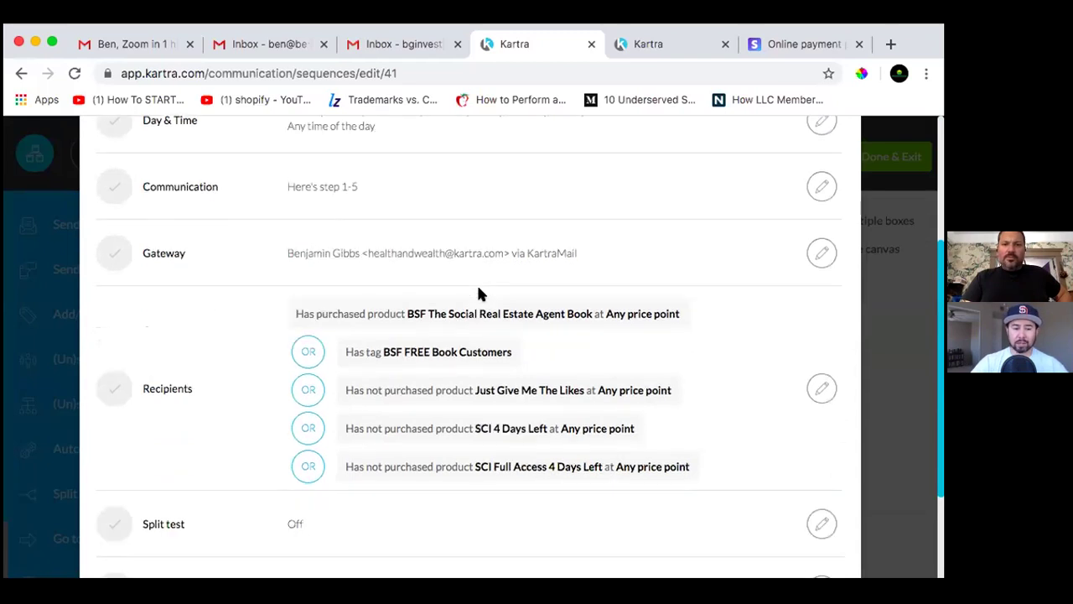
scroll(480, 291, "down", 1)
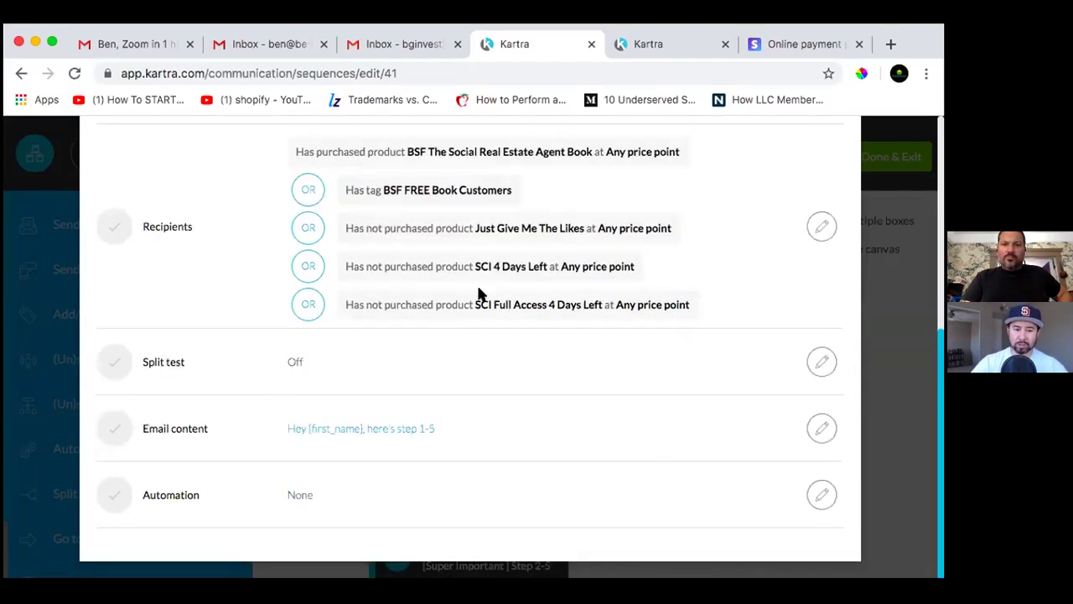
scroll(480, 293, "up", 5)
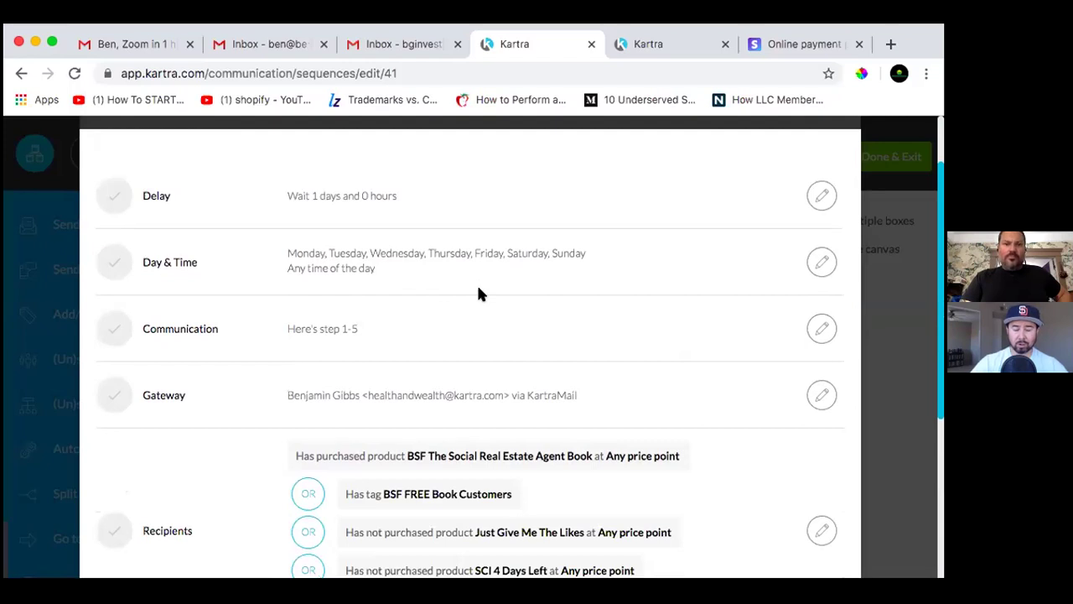
scroll(479, 293, "down", 5)
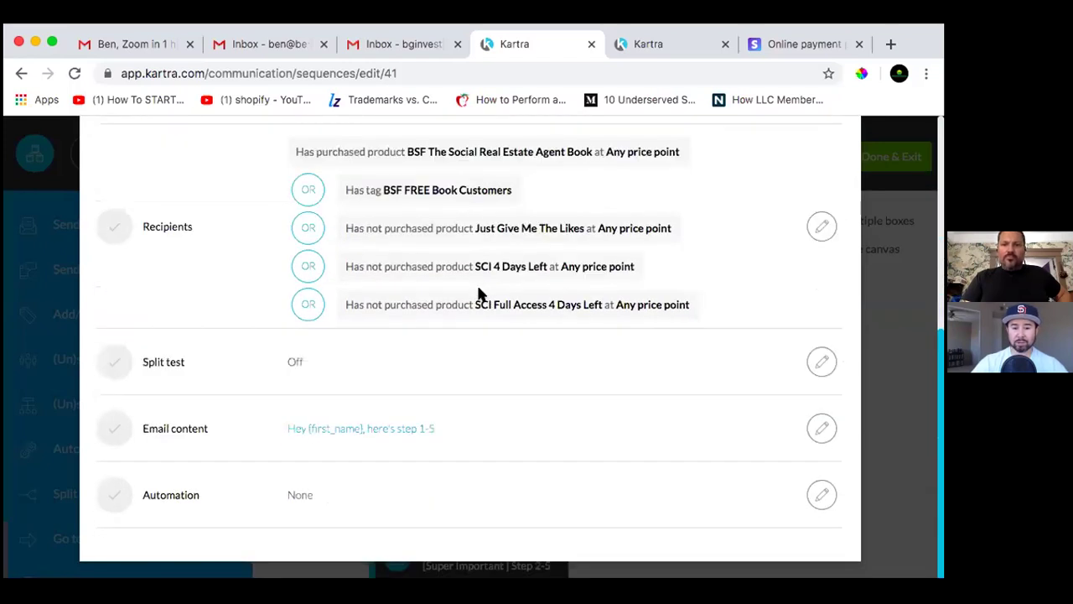
scroll(479, 292, "up", 1)
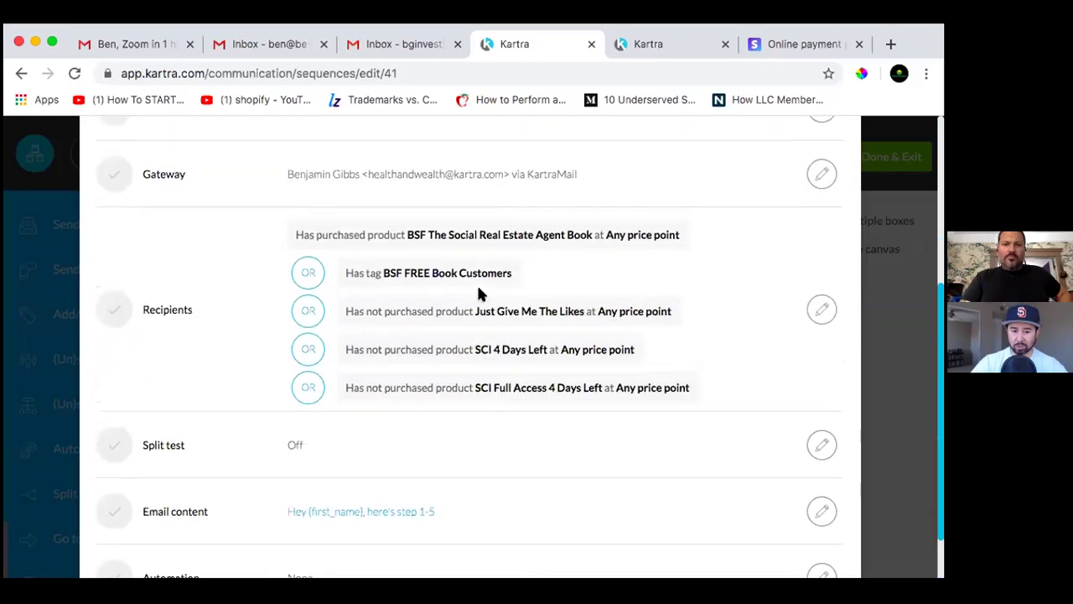
scroll(479, 294, "up", 5)
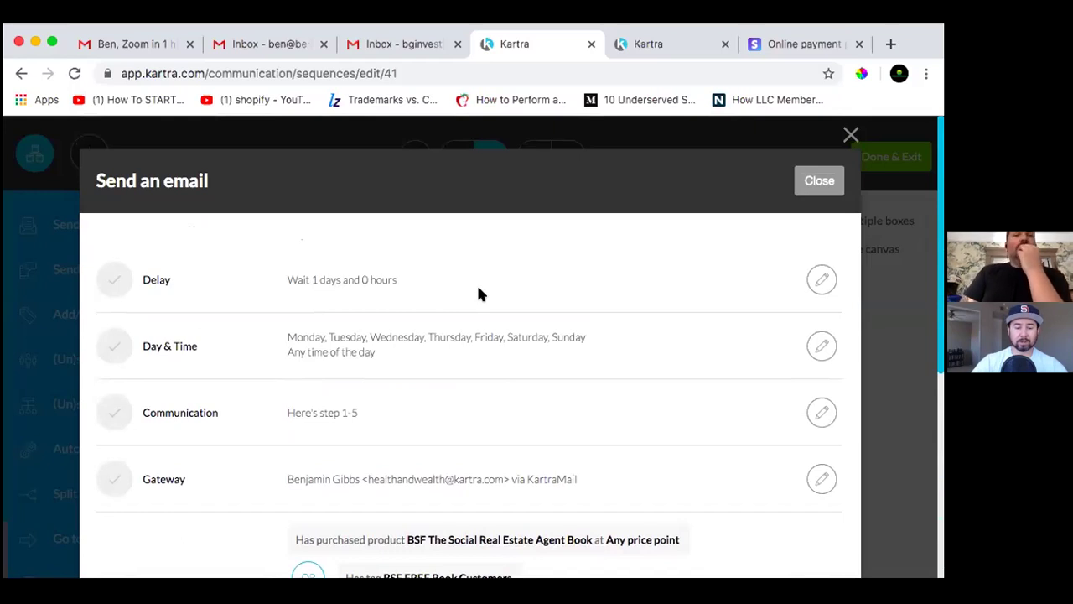
scroll(478, 294, "down", 5)
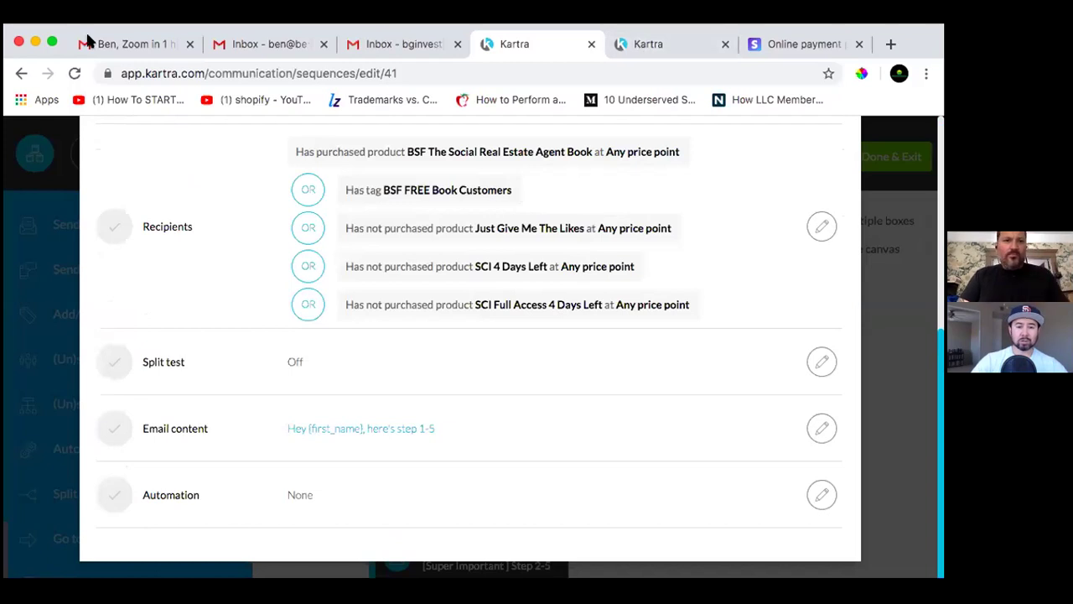
Make the browser full screen and review the step 1-5 recipient settings
left_click(52, 44)
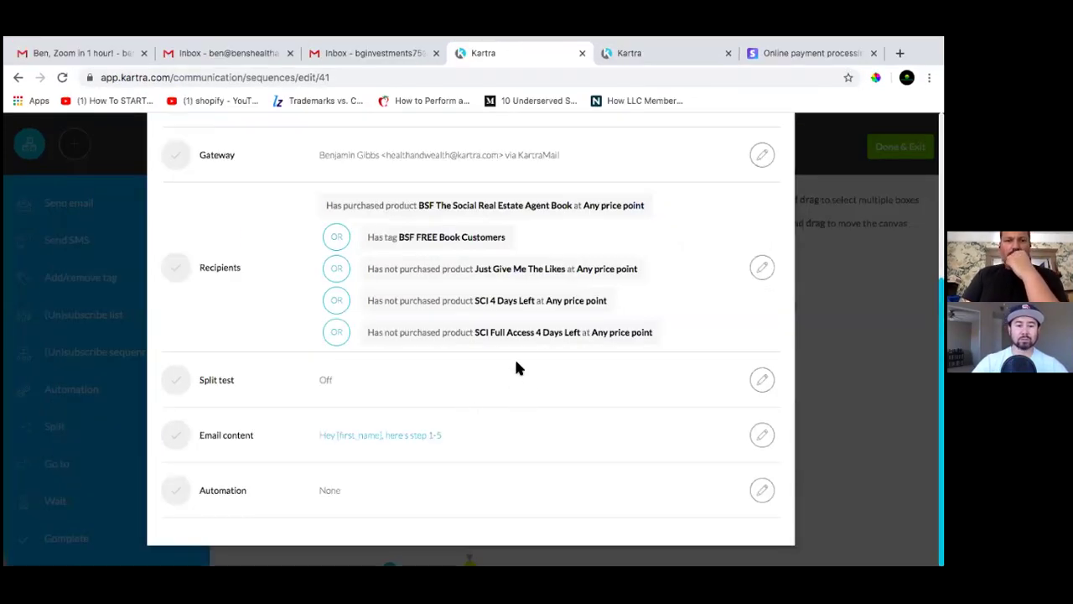
scroll(515, 367, "up", 4)
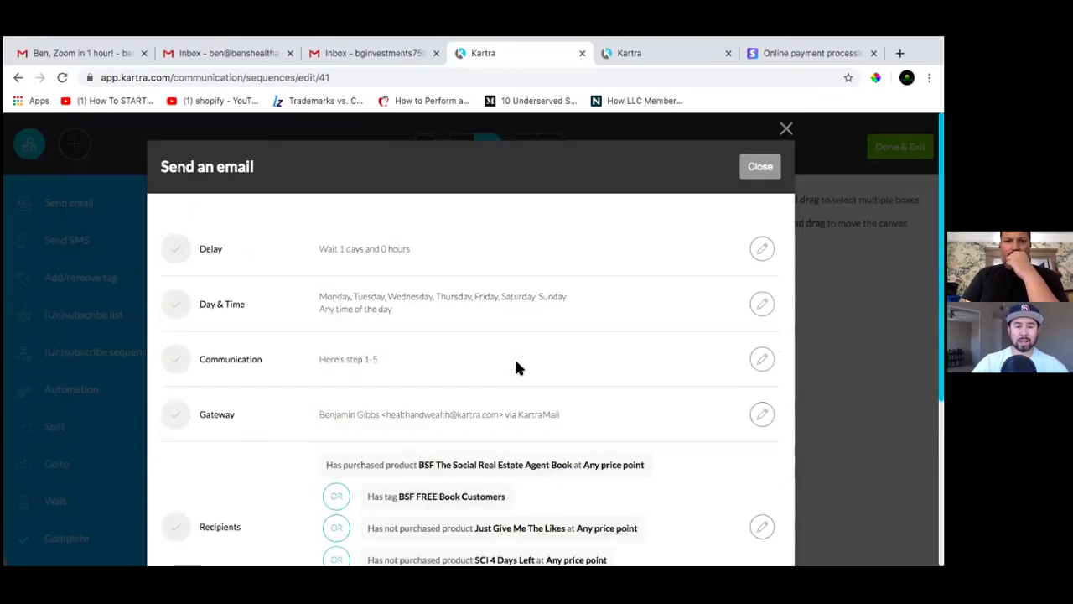
scroll(516, 367, "down", 3)
scroll(515, 367, "down", 2)
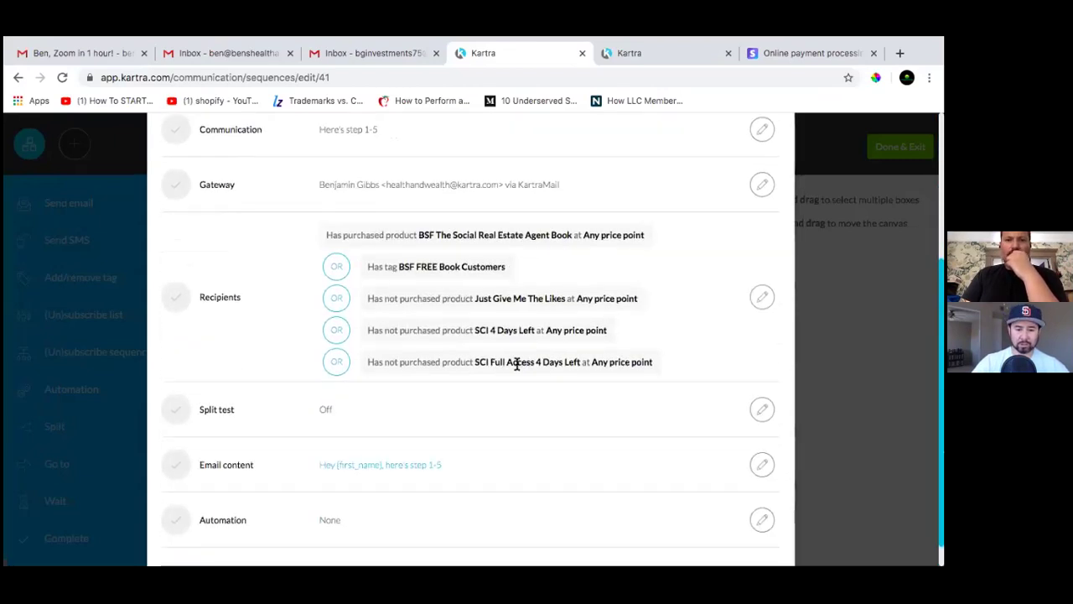
scroll(516, 368, "down", 1)
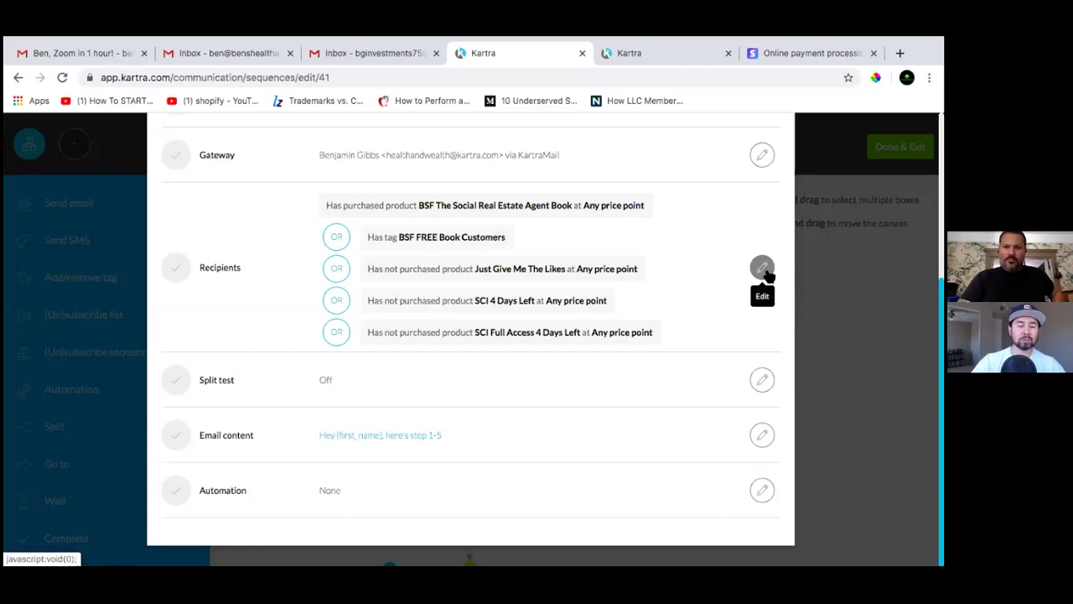
Remove the Just Give Me The Likes, SCI 4 Days Left and SCI Full Access exclusions, then save
left_click(700, 291)
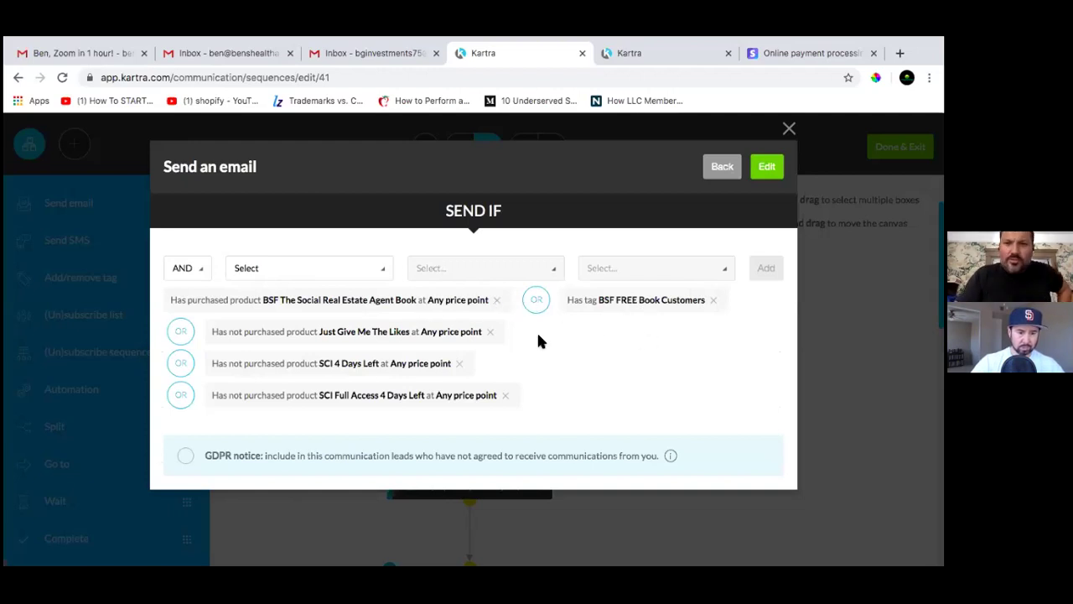
left_click(492, 332)
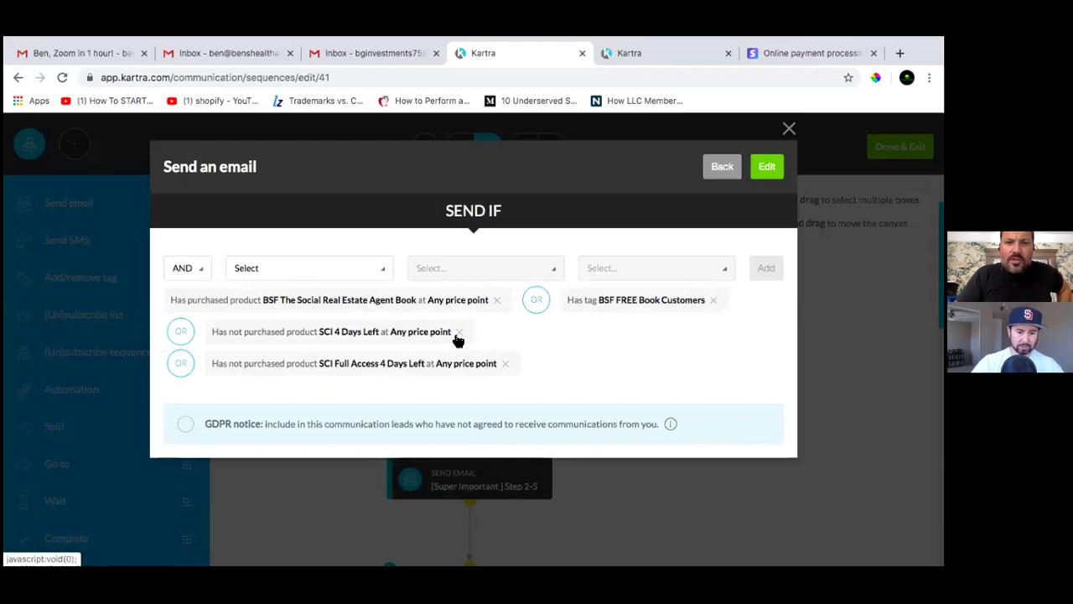
left_click(458, 332)
left_click(505, 331)
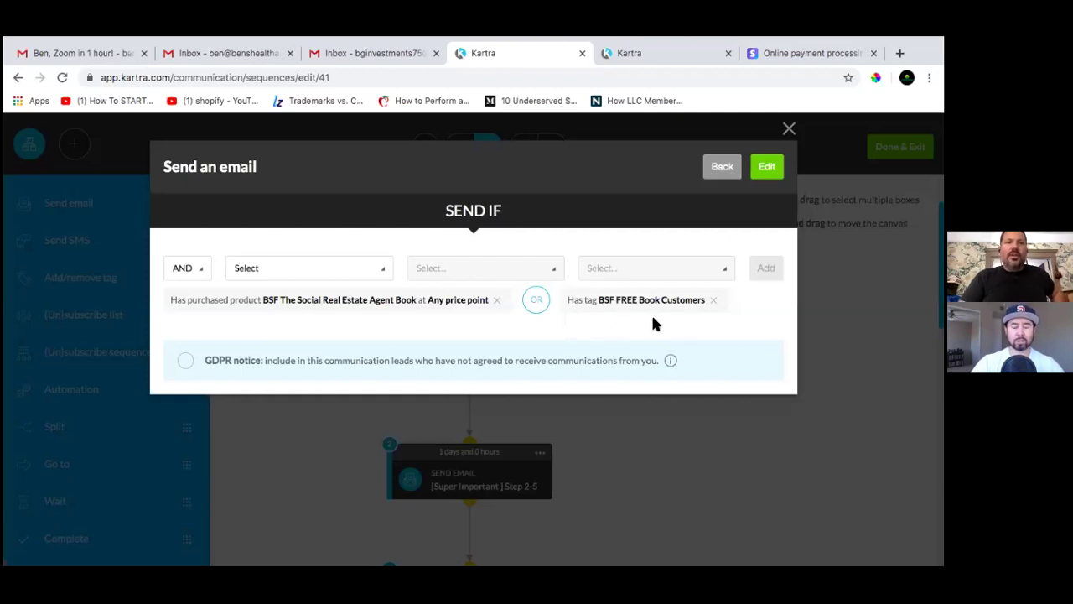
left_click(765, 169)
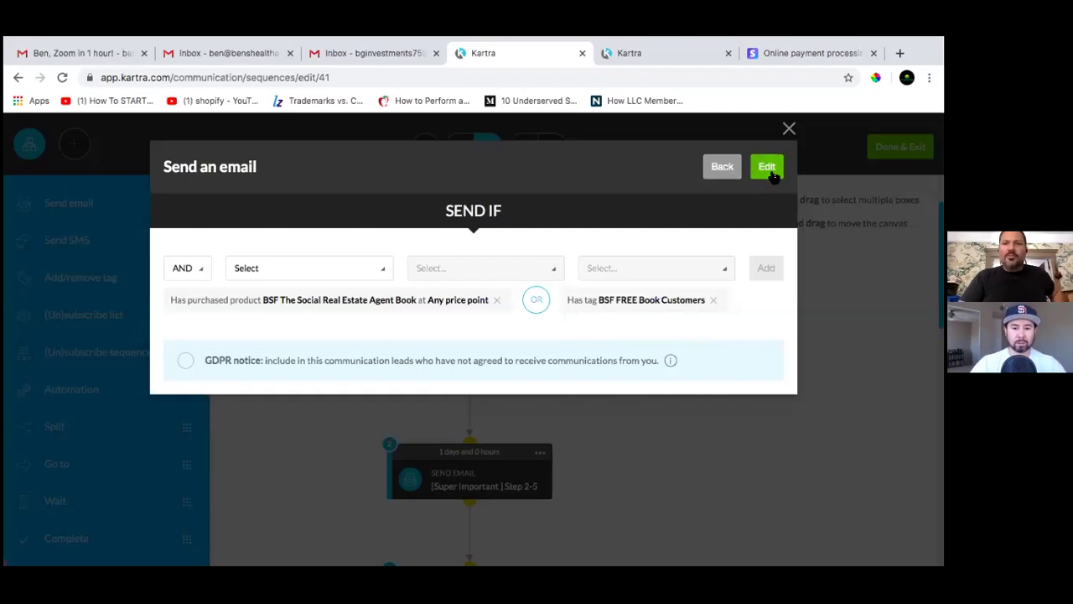
left_click(537, 307)
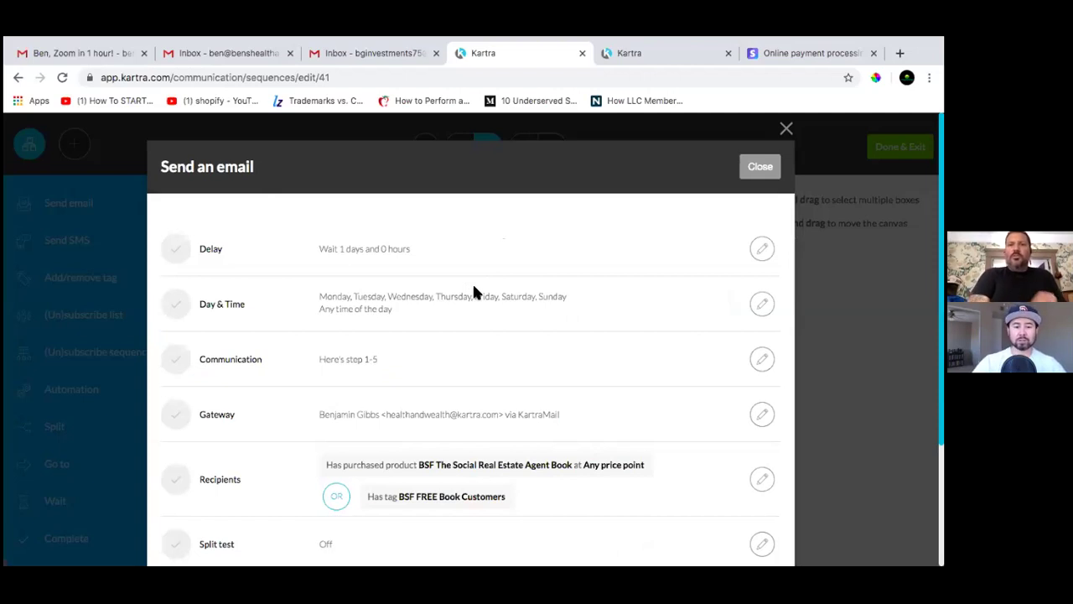
Scroll through the email settings to review the updated recipient conditions
scroll(474, 289, "down", 3)
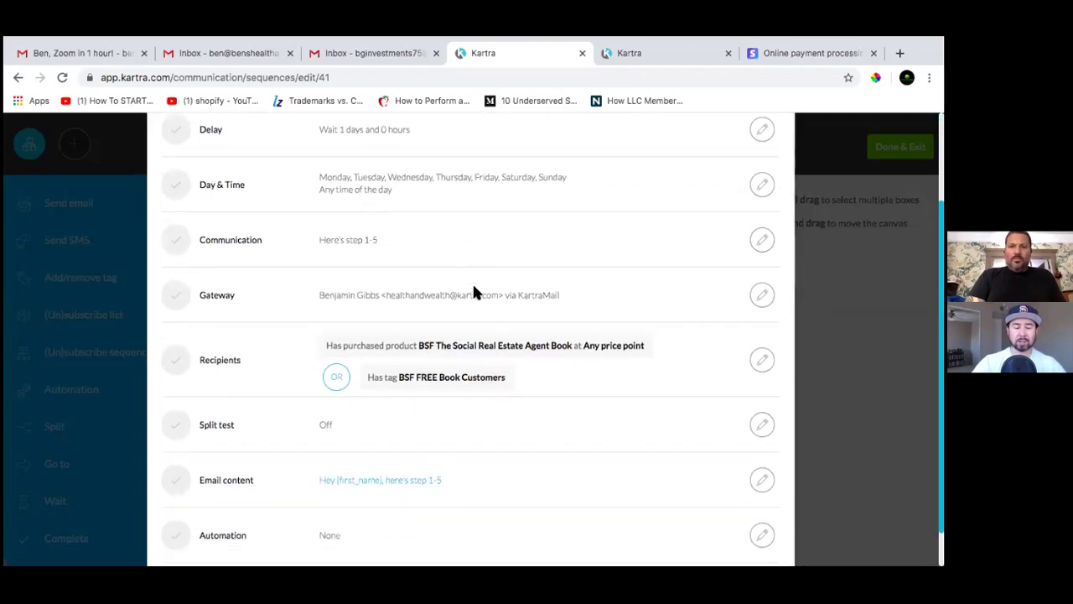
scroll(473, 291, "down", 1)
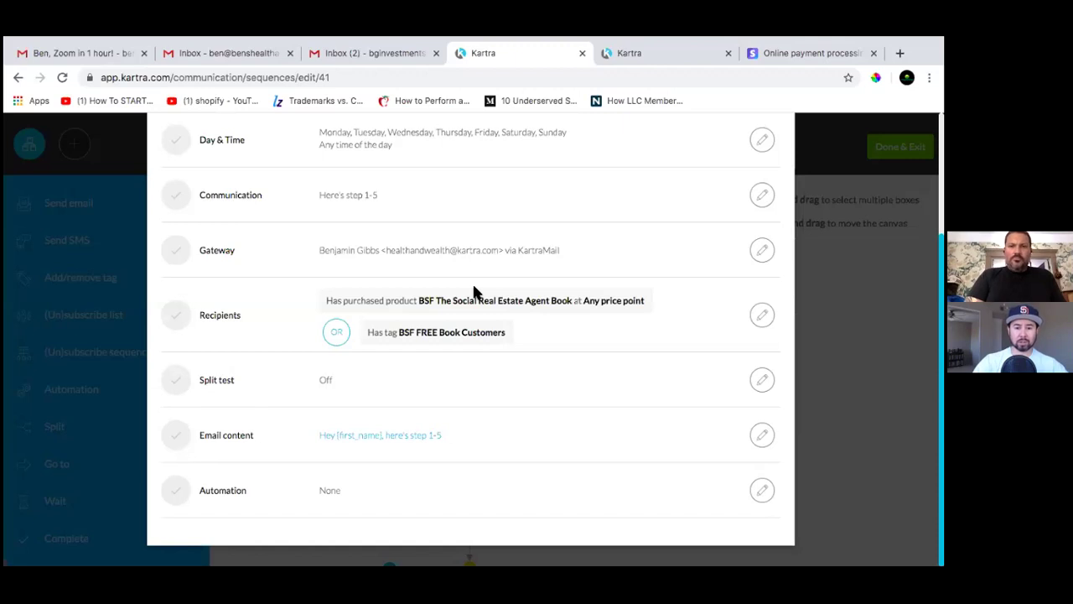
scroll(474, 291, "up", 4)
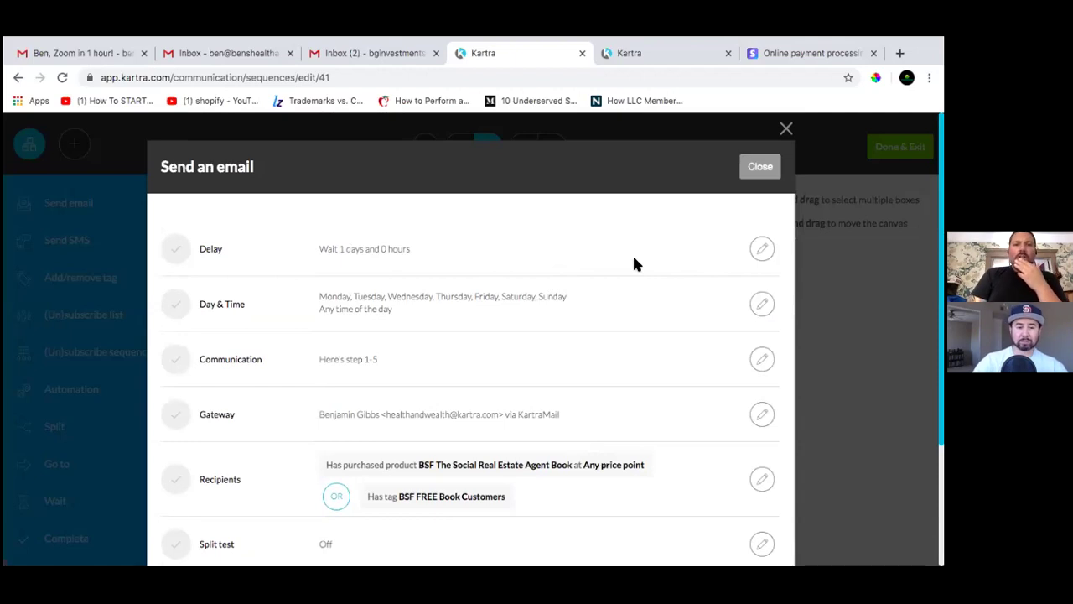
scroll(587, 319, "down", 2)
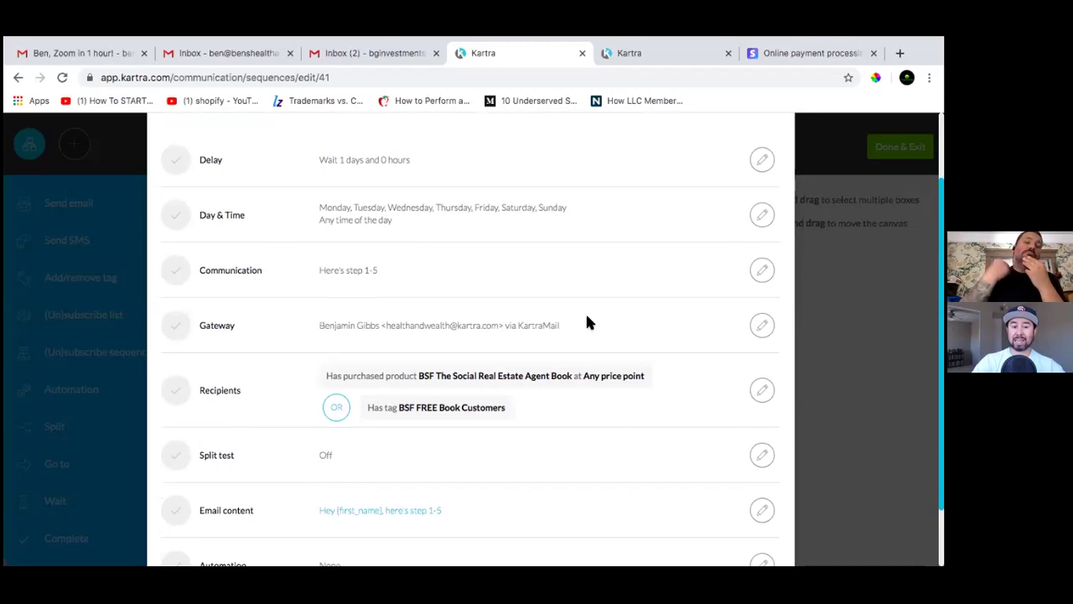
scroll(587, 321, "up", 2)
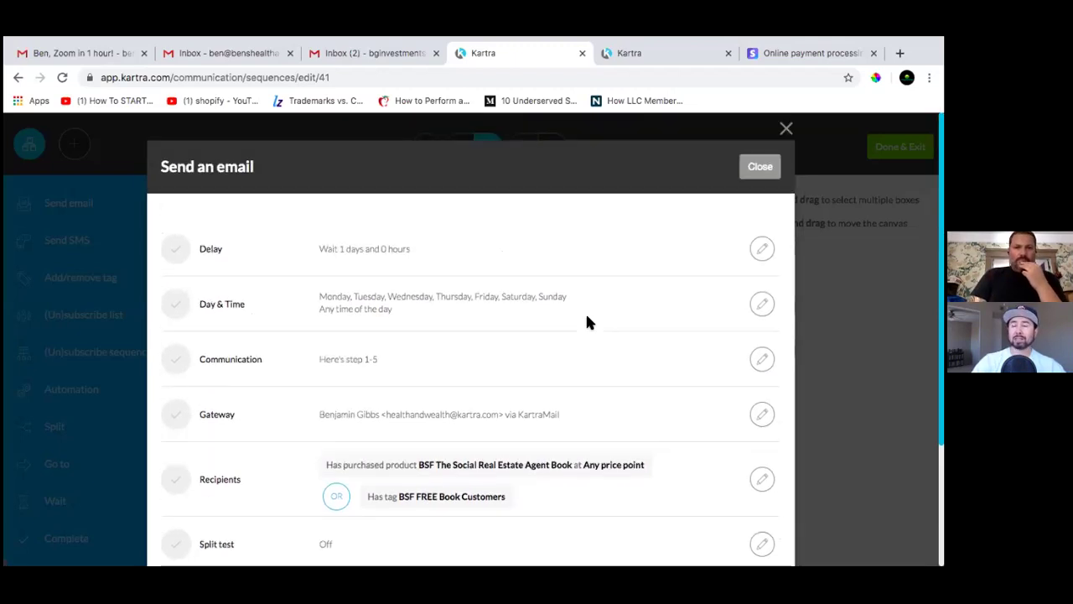
scroll(586, 321, "down", 2)
scroll(587, 321, "down", 2)
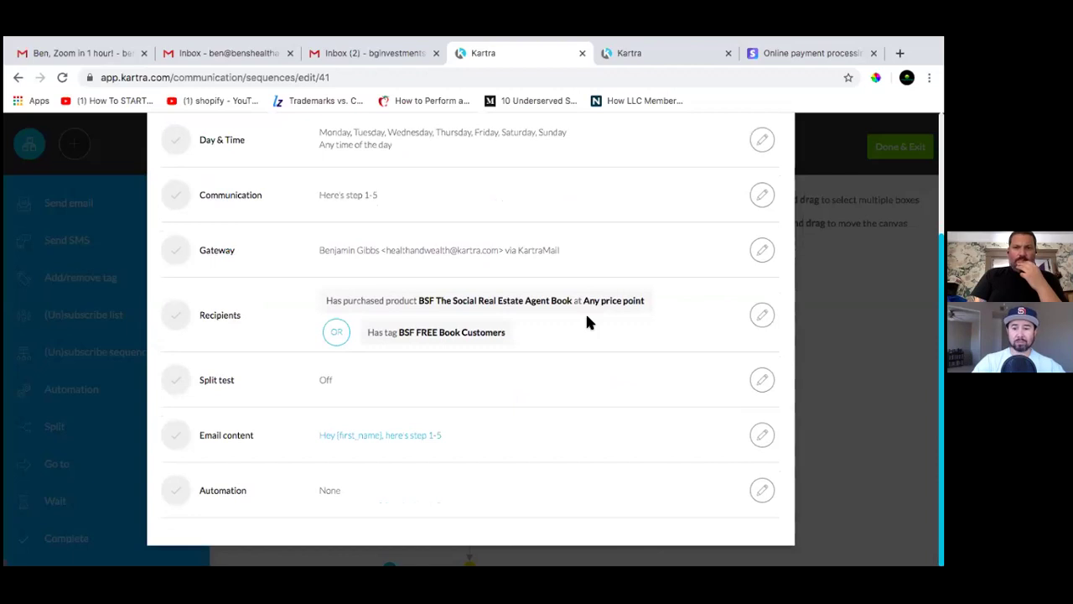
scroll(586, 321, "up", 4)
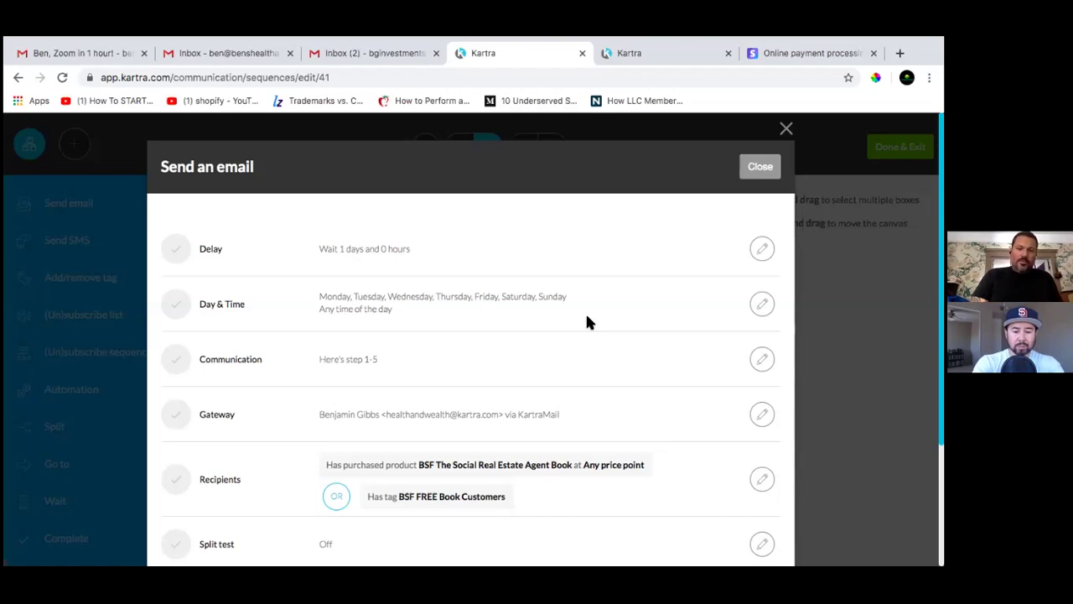
Keep KartraMail as the gateway and replace the Send From address with the new personal-domain address
left_click(767, 419)
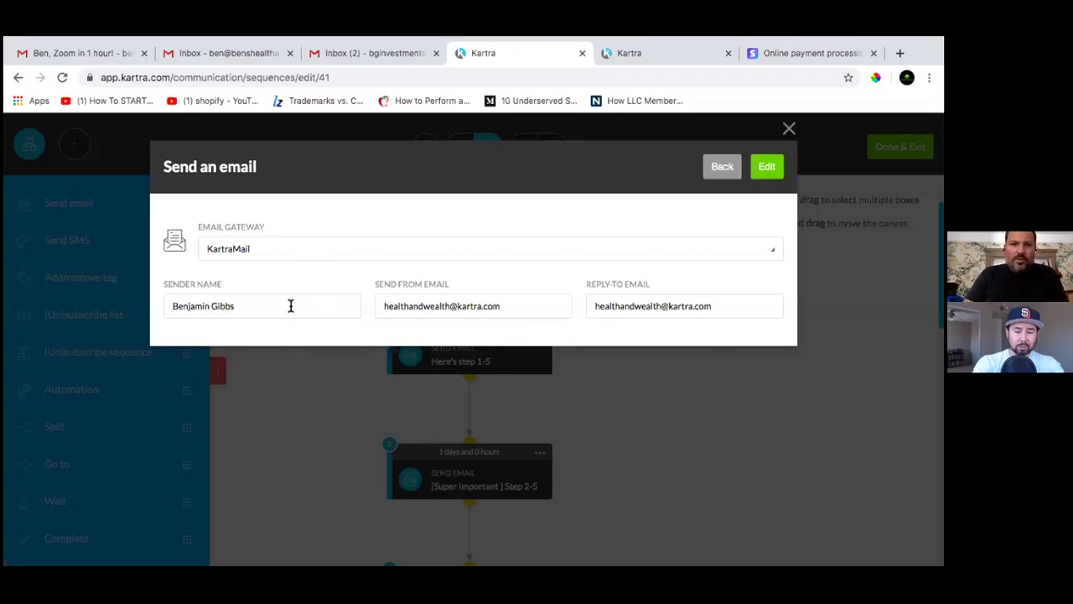
left_click(257, 254)
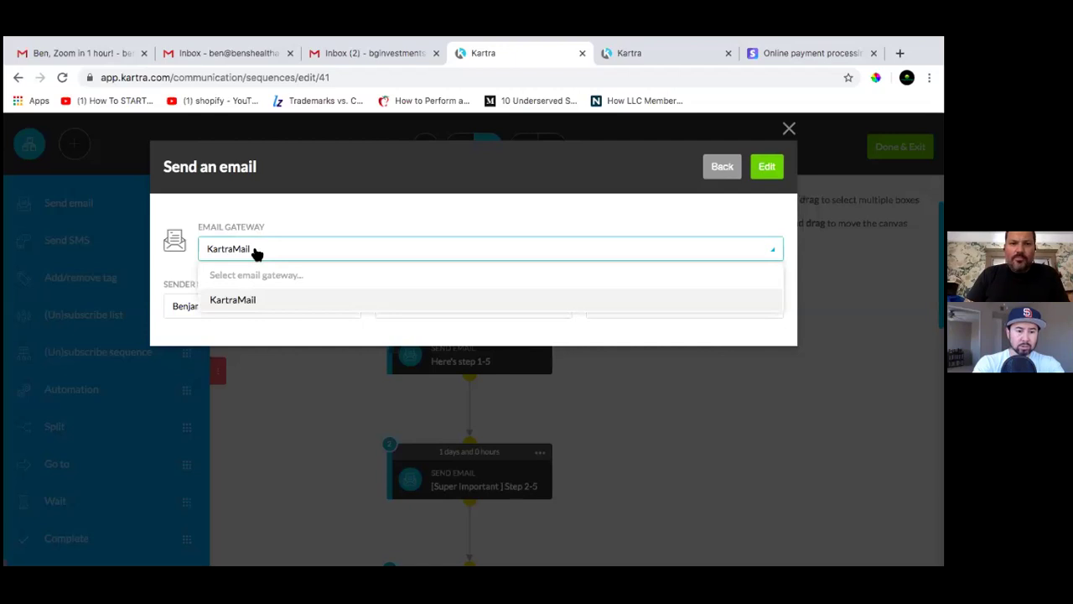
left_click(277, 254)
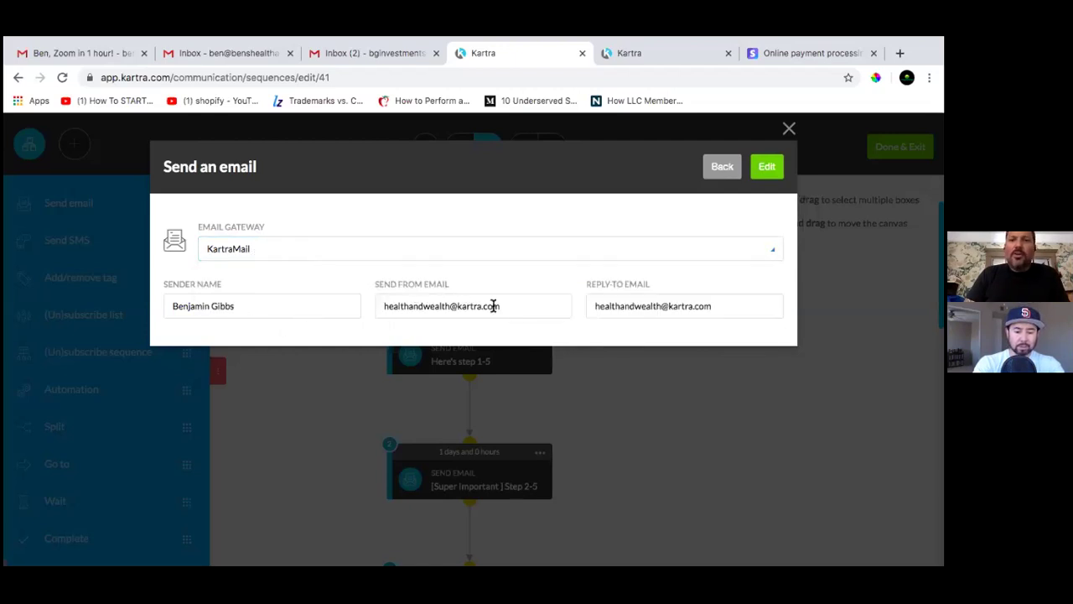
triple_click(523, 304)
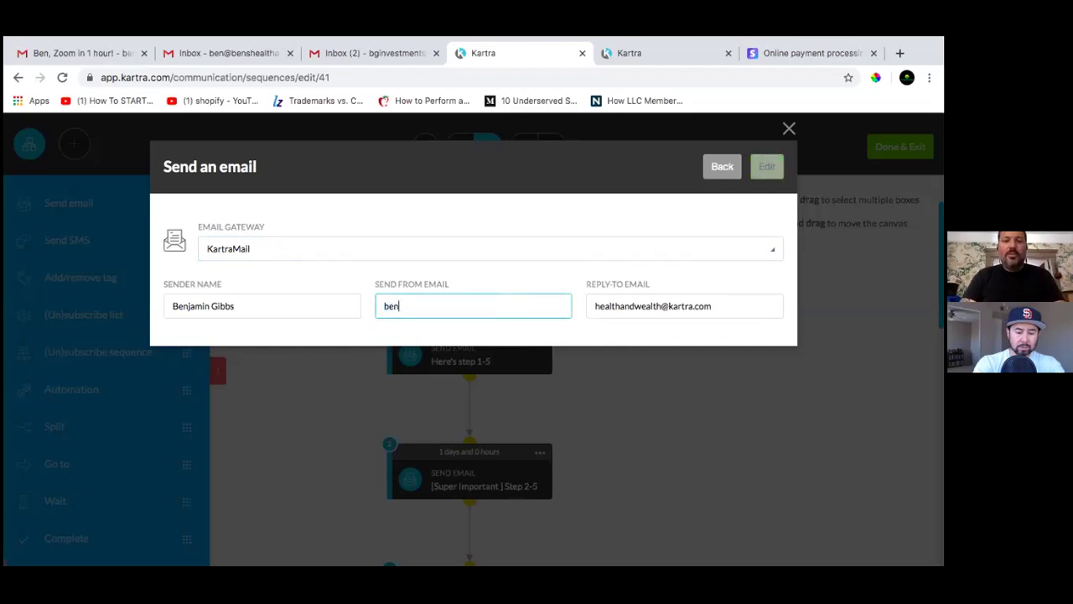
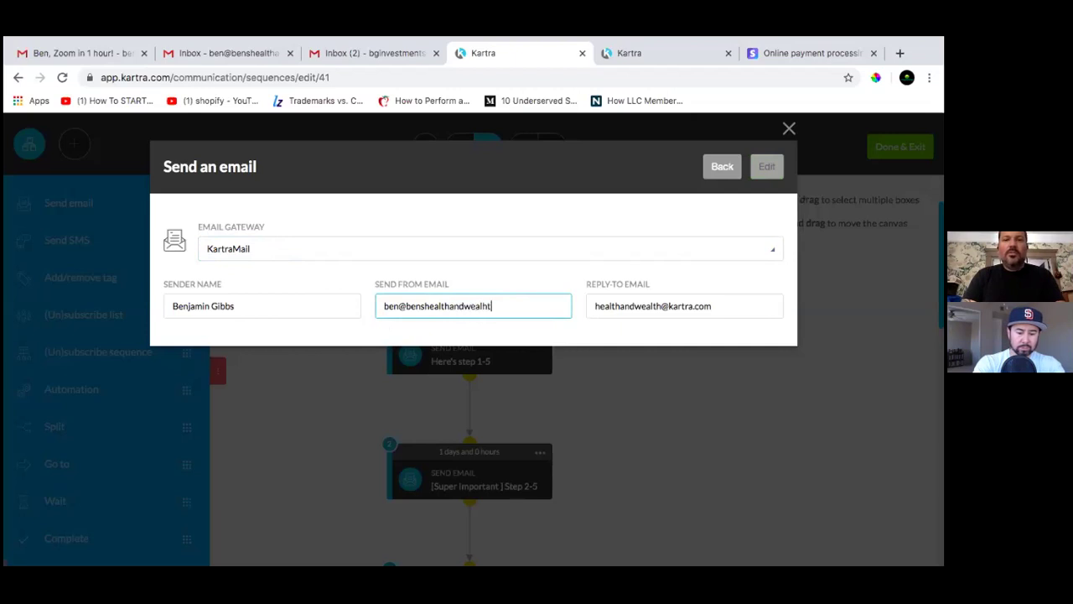
Set the Reply-To to the same new address, correct the sender's domain spelling, and save
left_click(661, 306)
left_click_drag(745, 305, 567, 303)
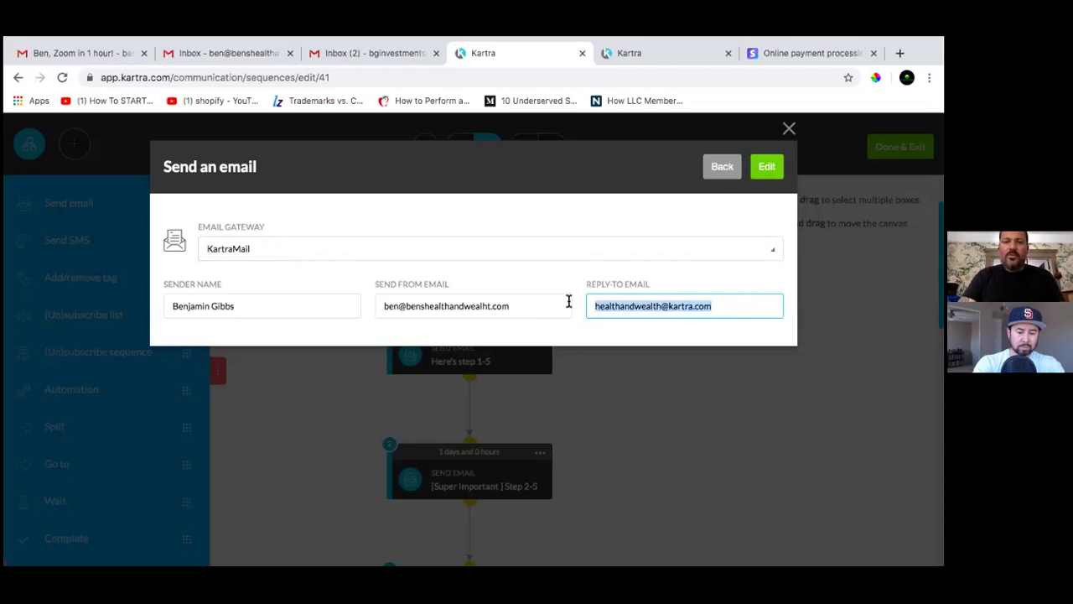
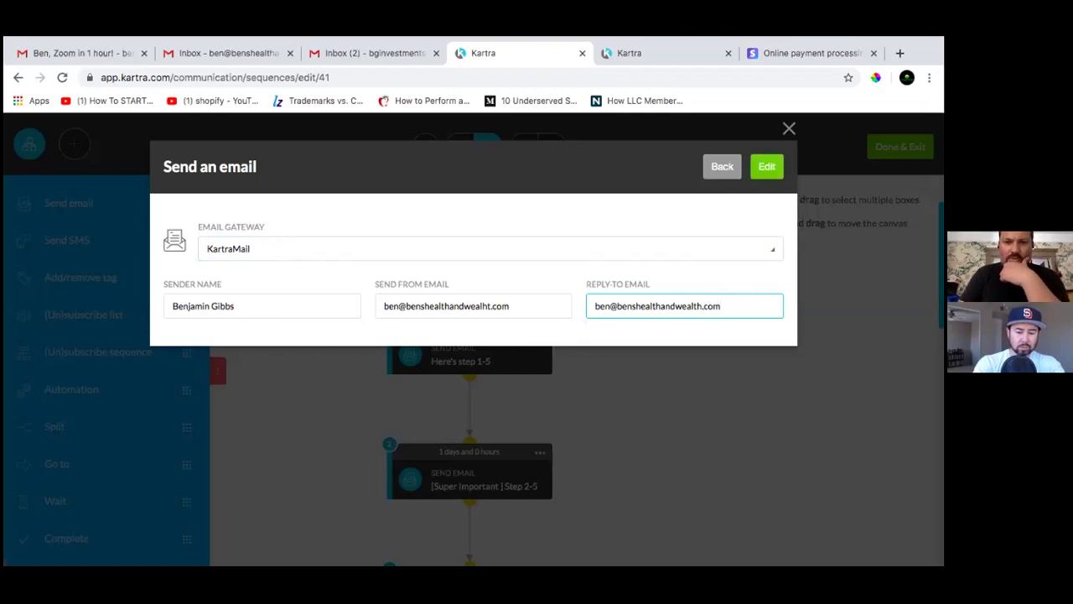
left_click(488, 306)
key("BackSpace")
key("BackSpace")
type("th")
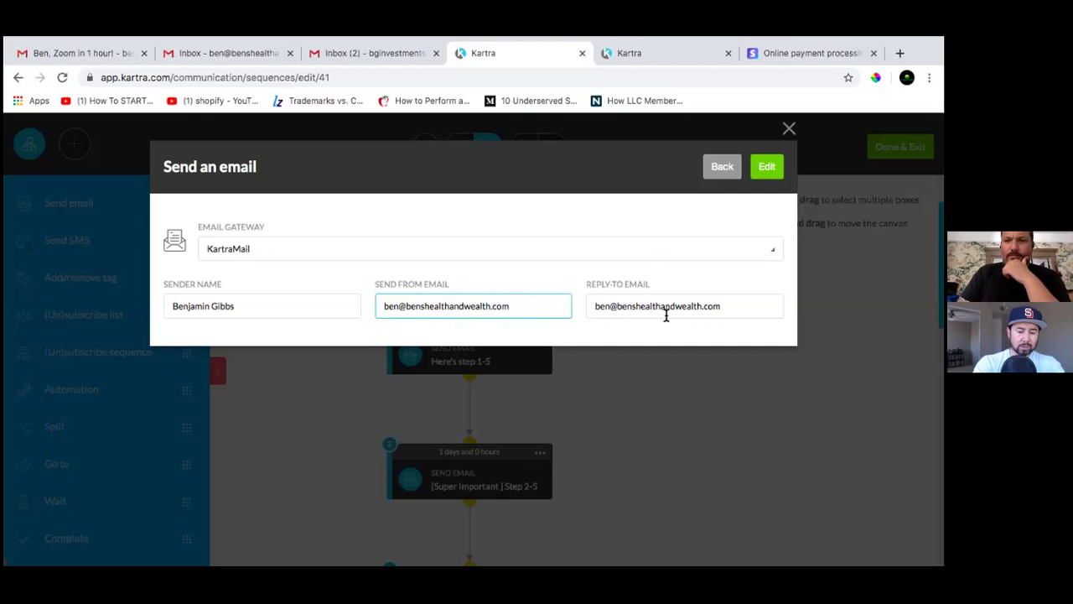
left_click(764, 176)
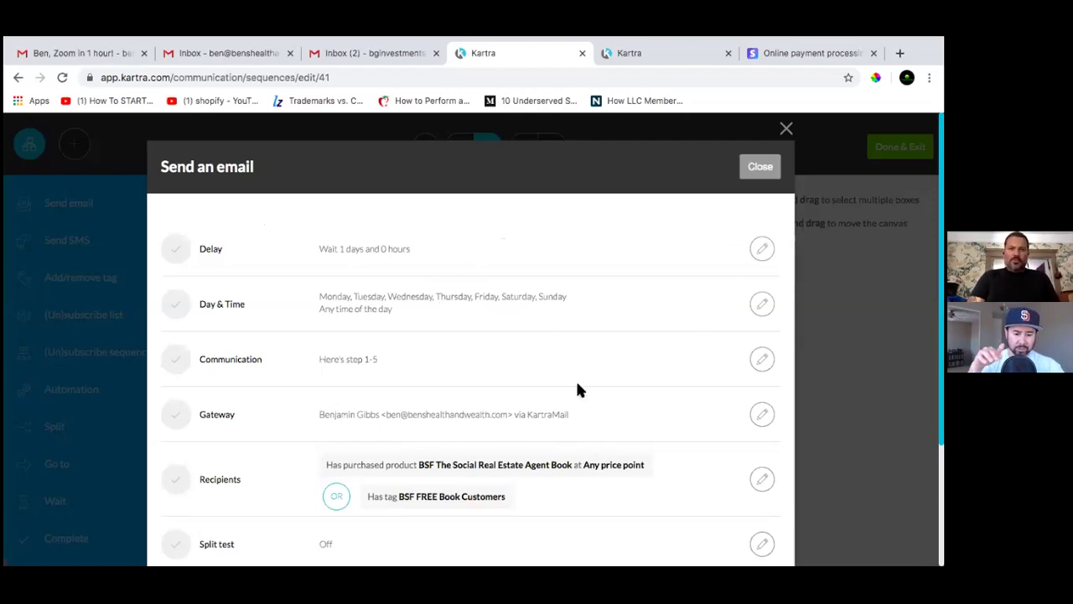
scroll(576, 386, "down", 2)
scroll(570, 423, "down", 2)
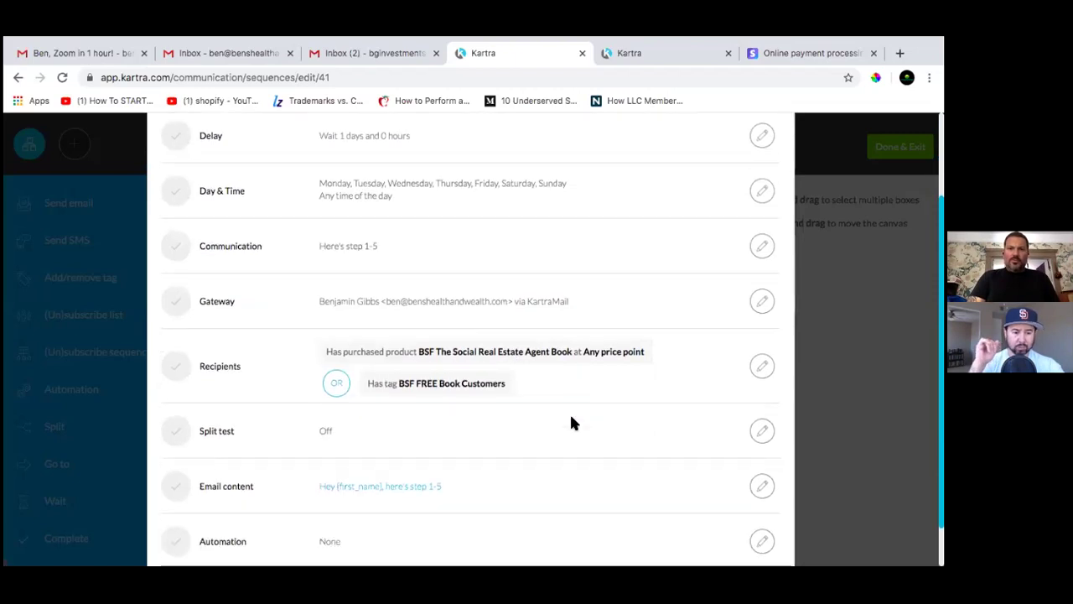
scroll(571, 424, "down", 1)
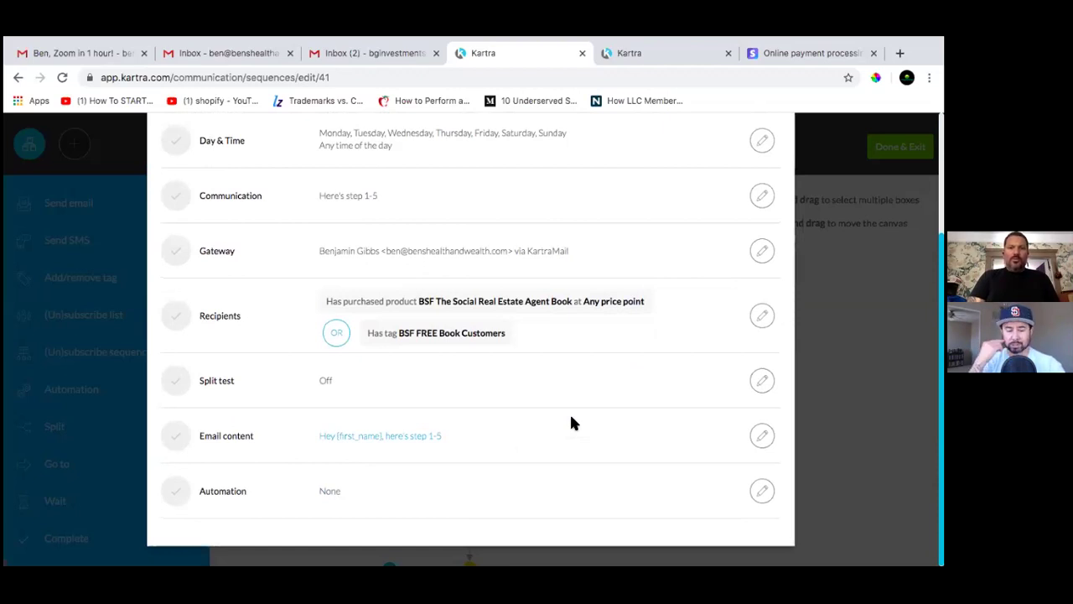
left_click(761, 435)
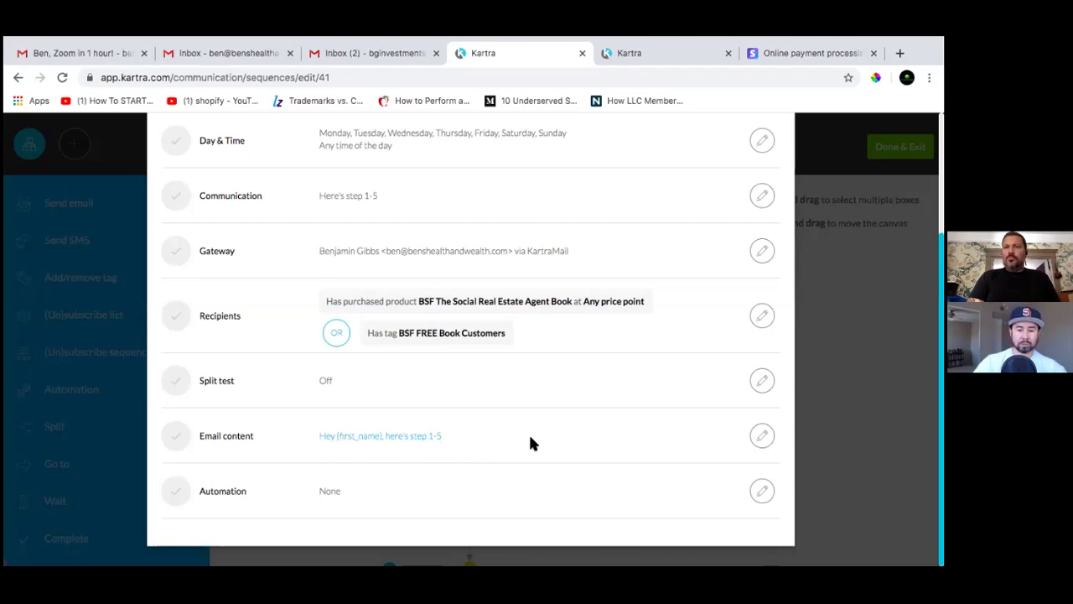
left_click(419, 435)
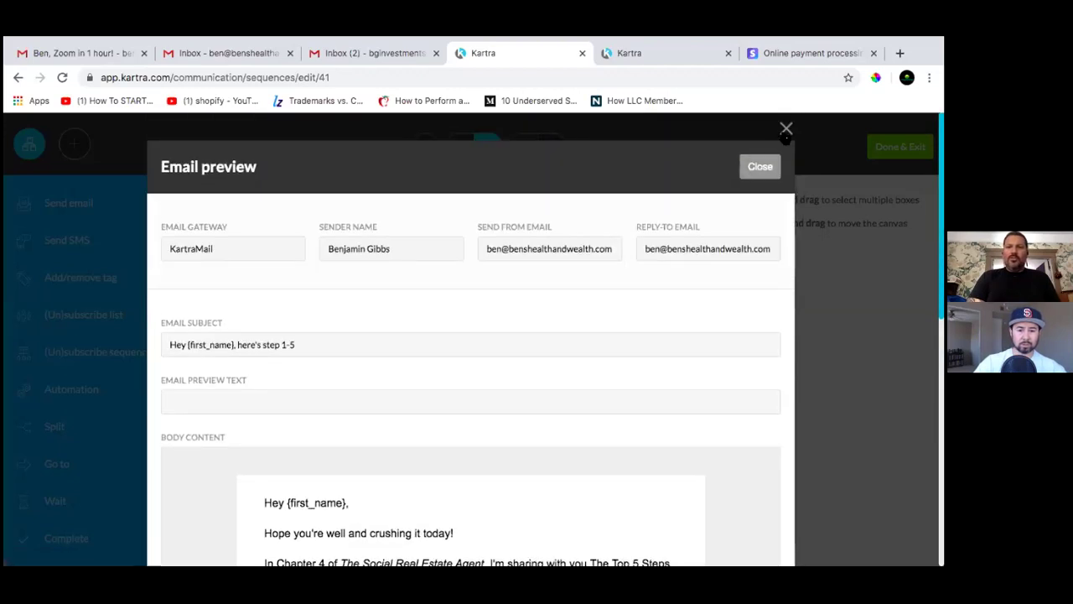
left_click(785, 131)
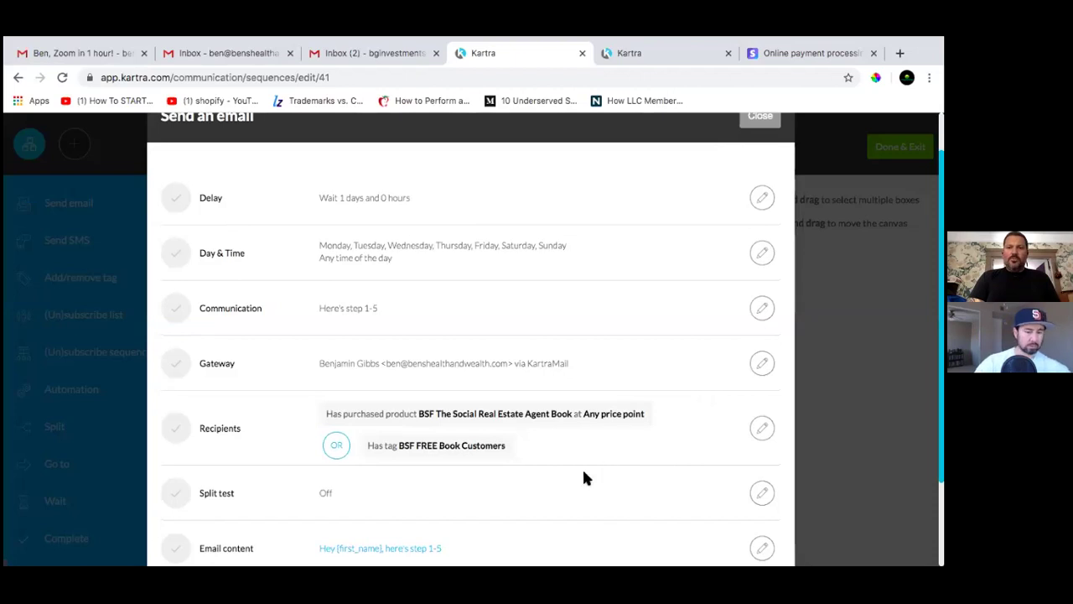
scroll(582, 470, "down", 2)
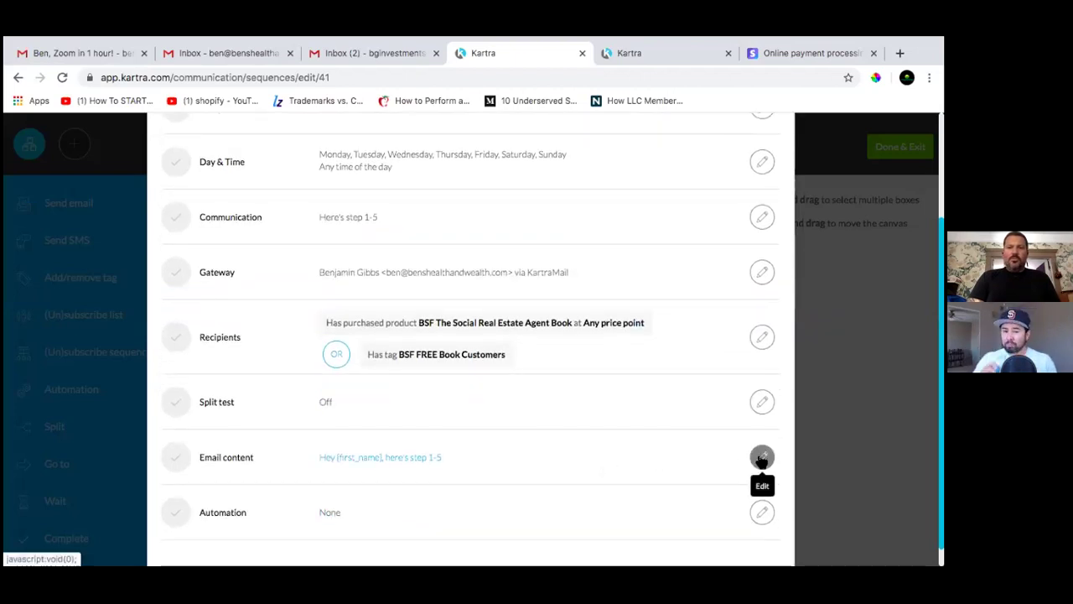
Open the step 1-5 email body editor and read through from 'Hope you're well' to the Cheers sign-off
left_click(761, 457)
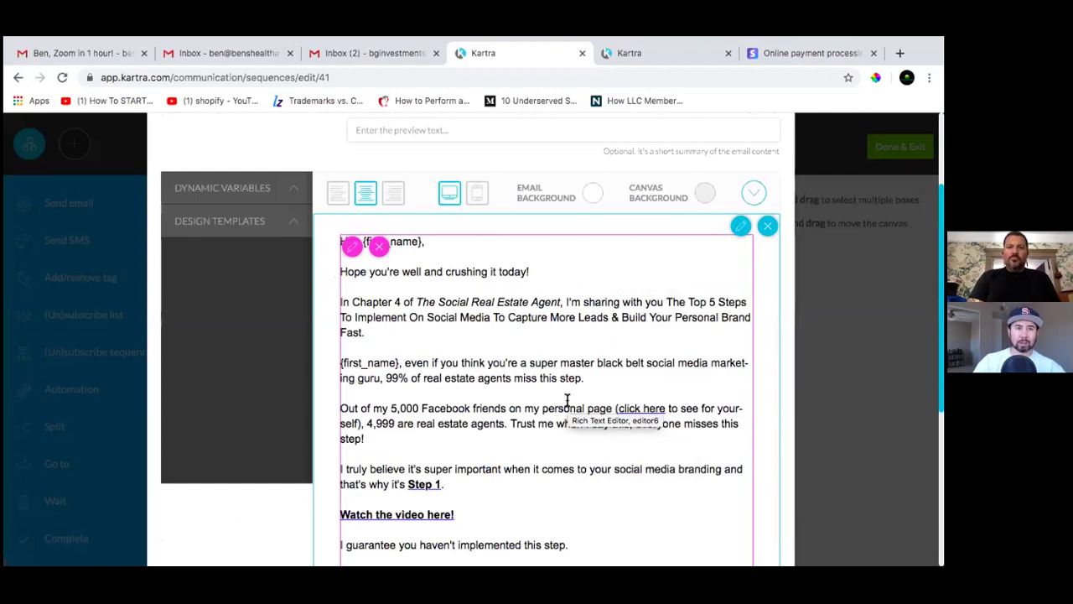
scroll(567, 400, "down", 3)
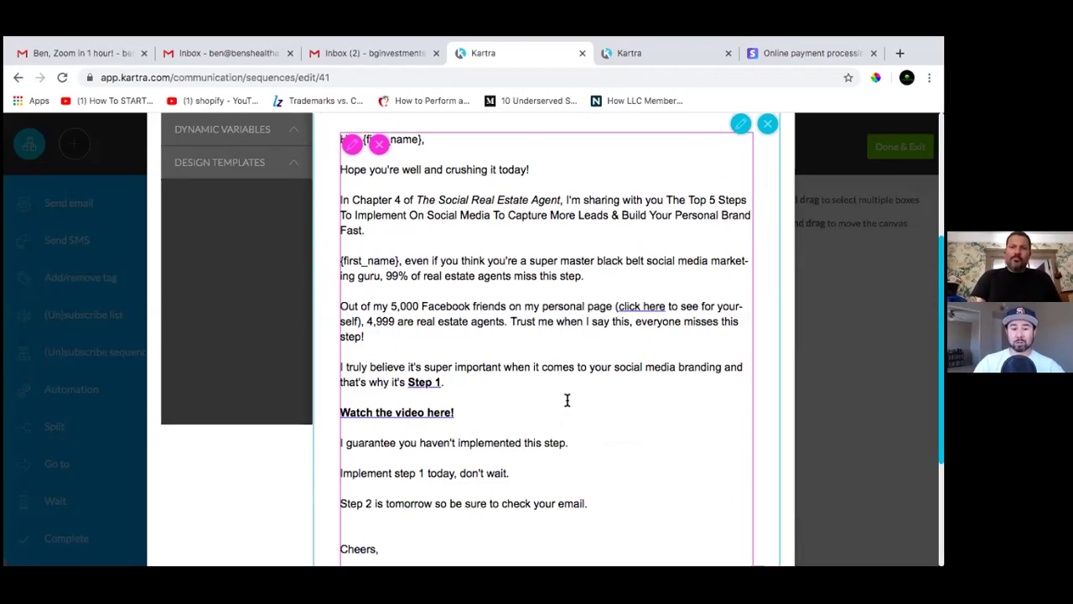
scroll(567, 400, "up", 6)
scroll(567, 399, "down", 6)
scroll(567, 400, "down", 4)
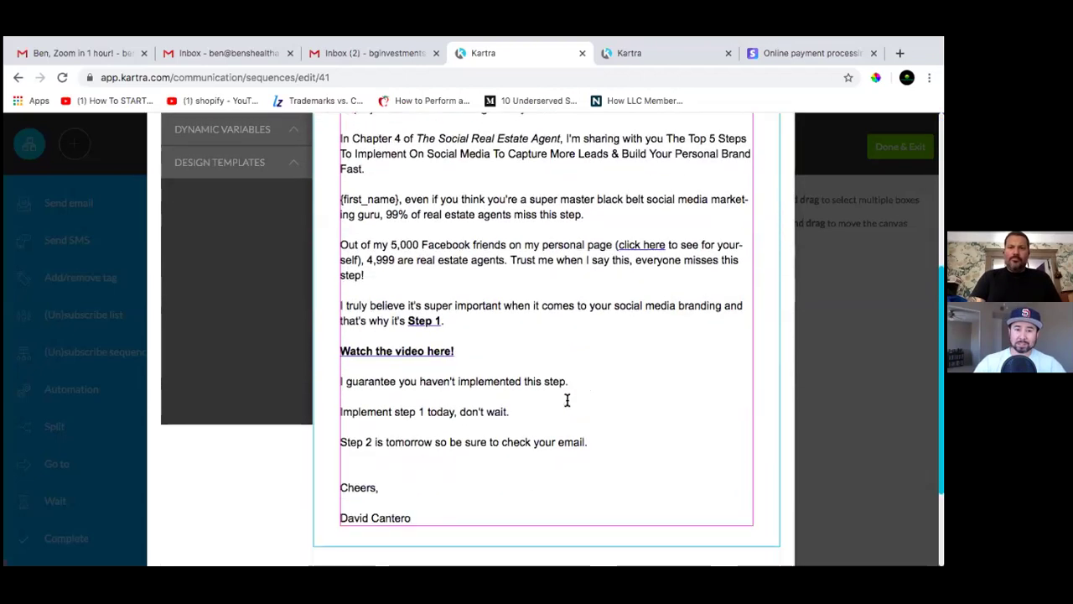
scroll(567, 400, "up", 6)
scroll(567, 400, "up", 1)
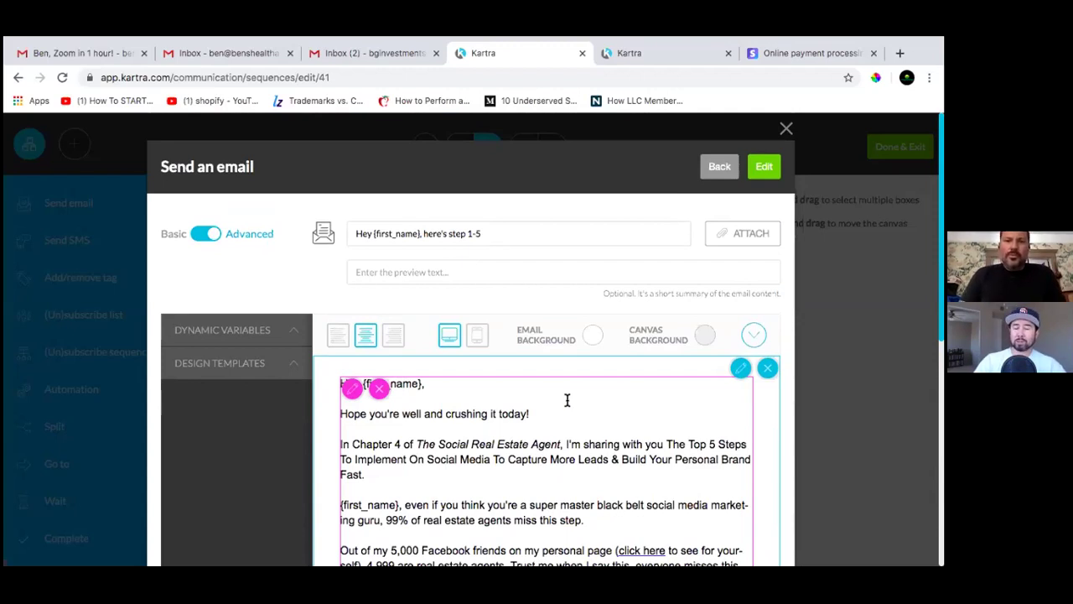
scroll(566, 400, "down", 3)
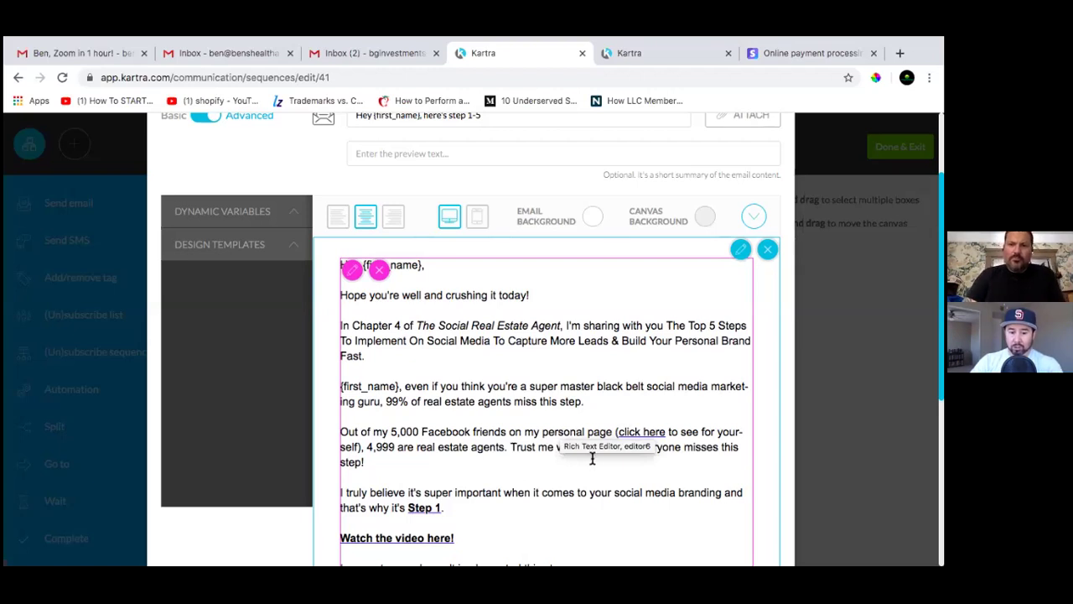
scroll(557, 461, "down", 2)
scroll(558, 461, "down", 3)
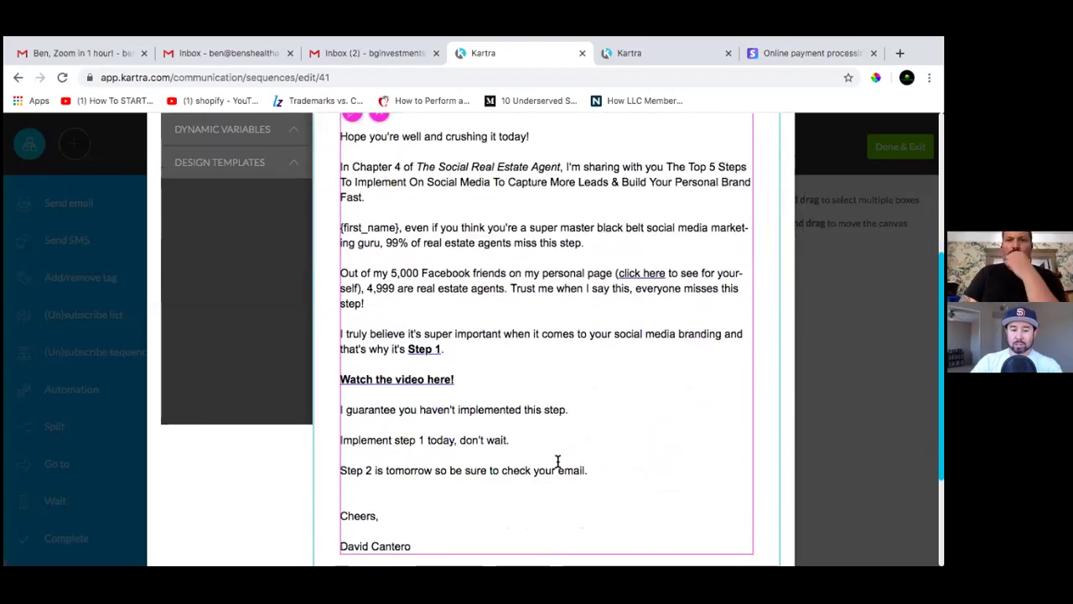
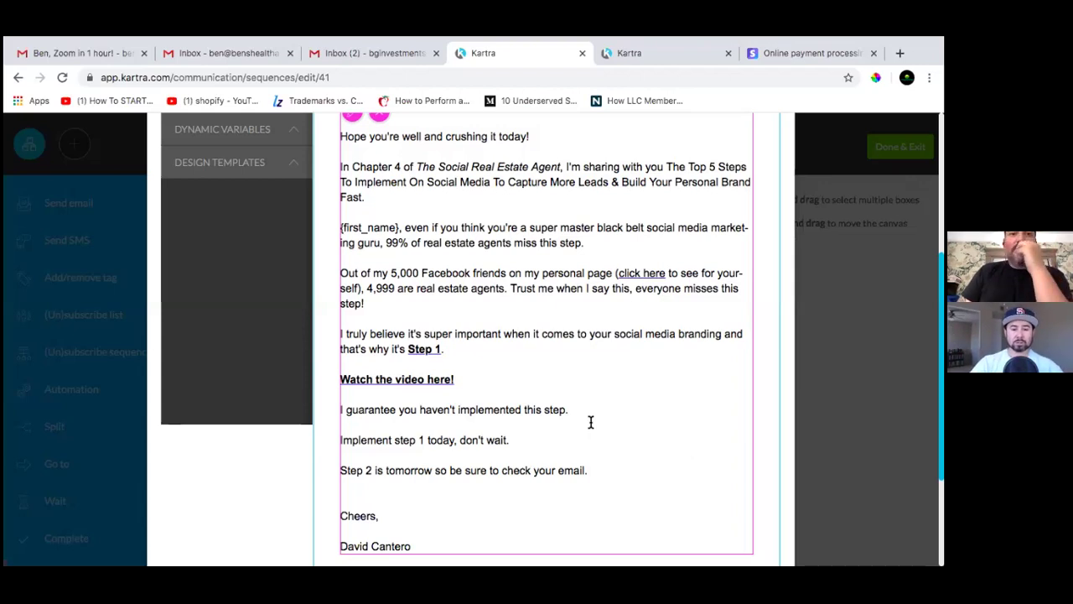
Edit the email body text and expand Dynamic Variables to show {first_name}, {last_name}, {email_address}, {date_joined}
scroll(546, 352, "up", 5)
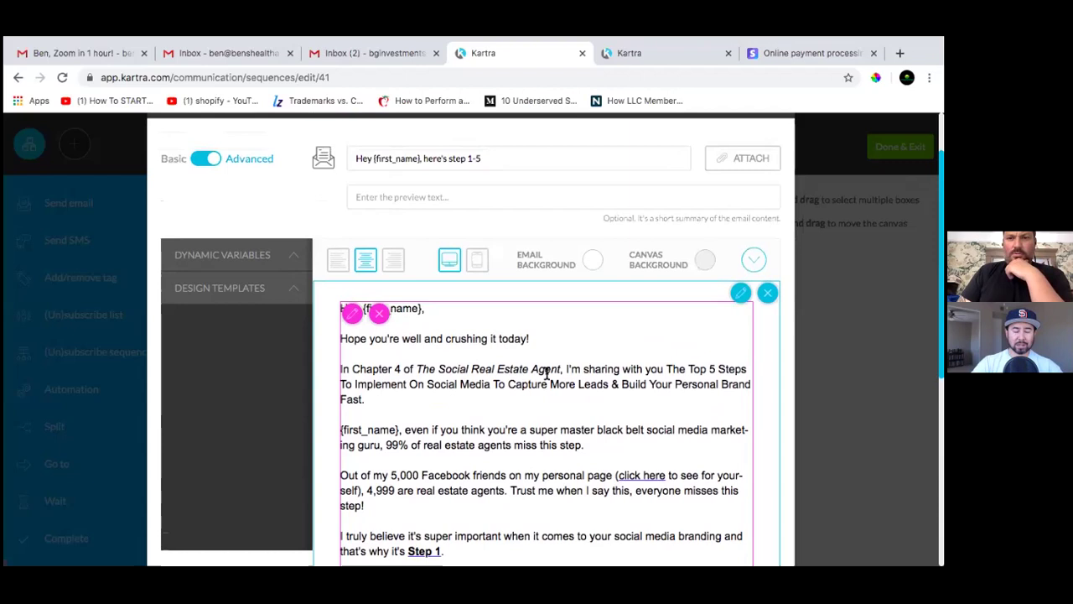
scroll(545, 374, "down", 5)
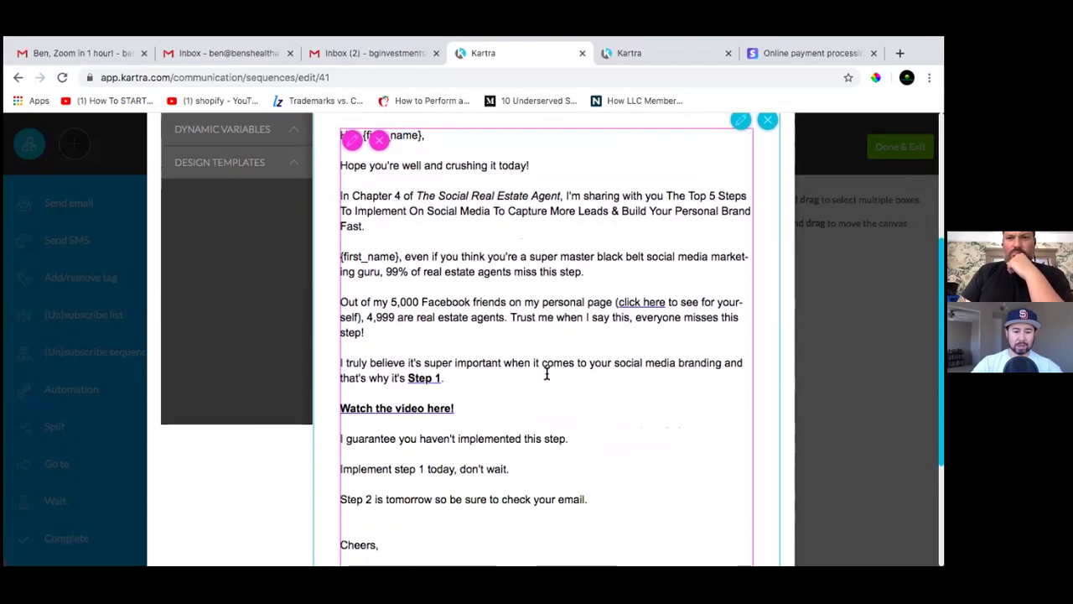
scroll(545, 374, "up", 1)
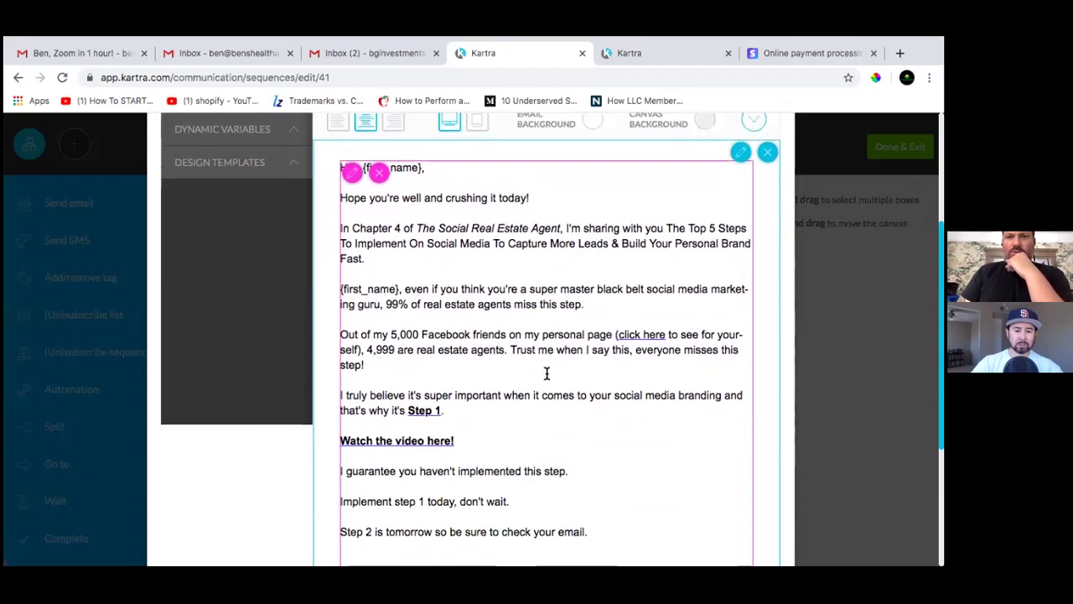
scroll(546, 374, "down", 2)
scroll(546, 374, "up", 1)
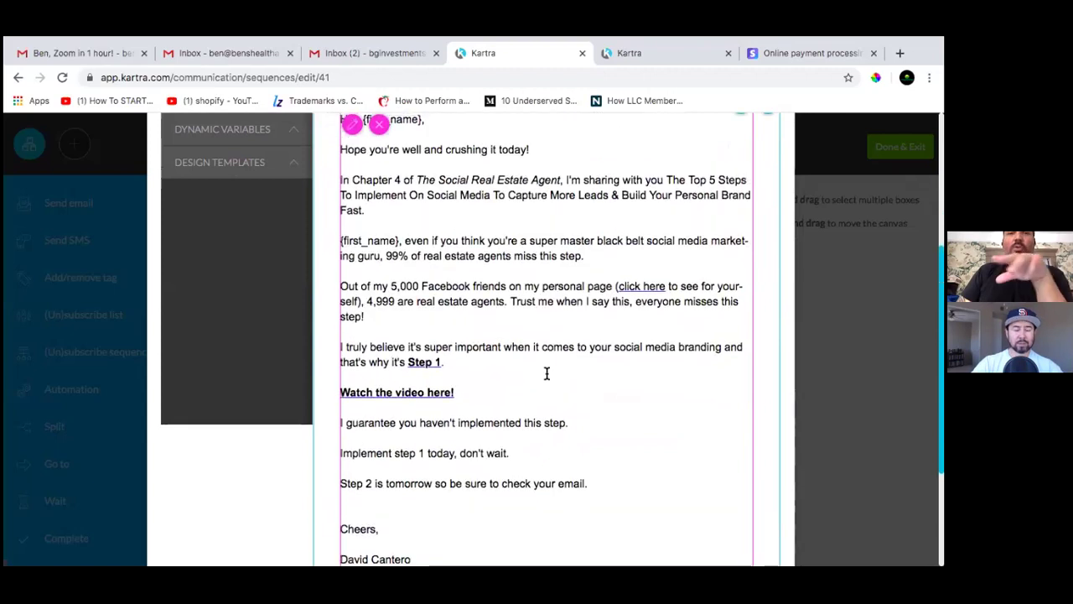
scroll(546, 374, "up", 2)
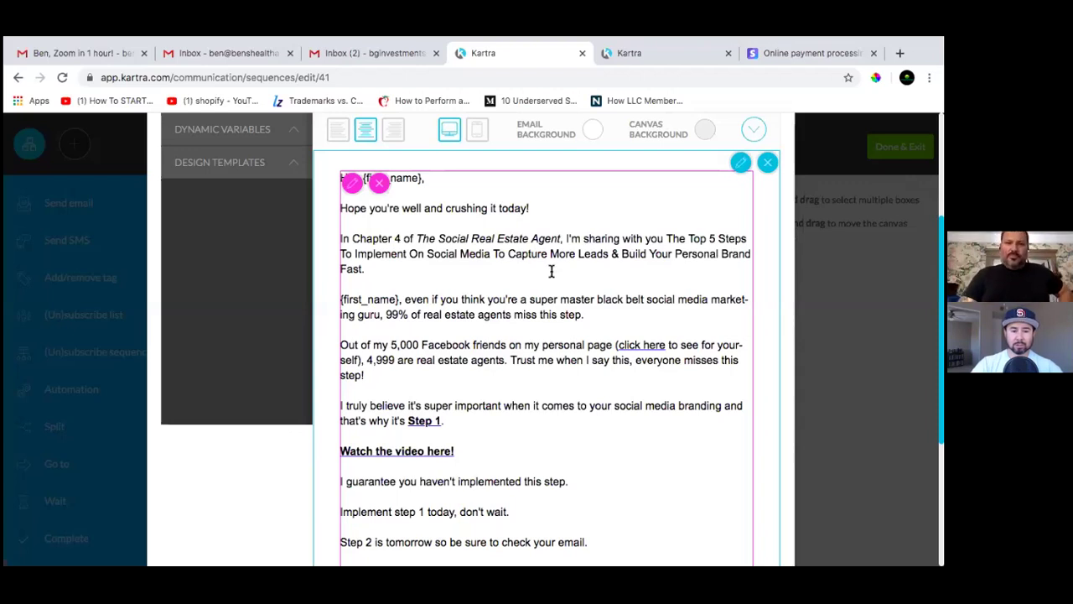
left_click(352, 186)
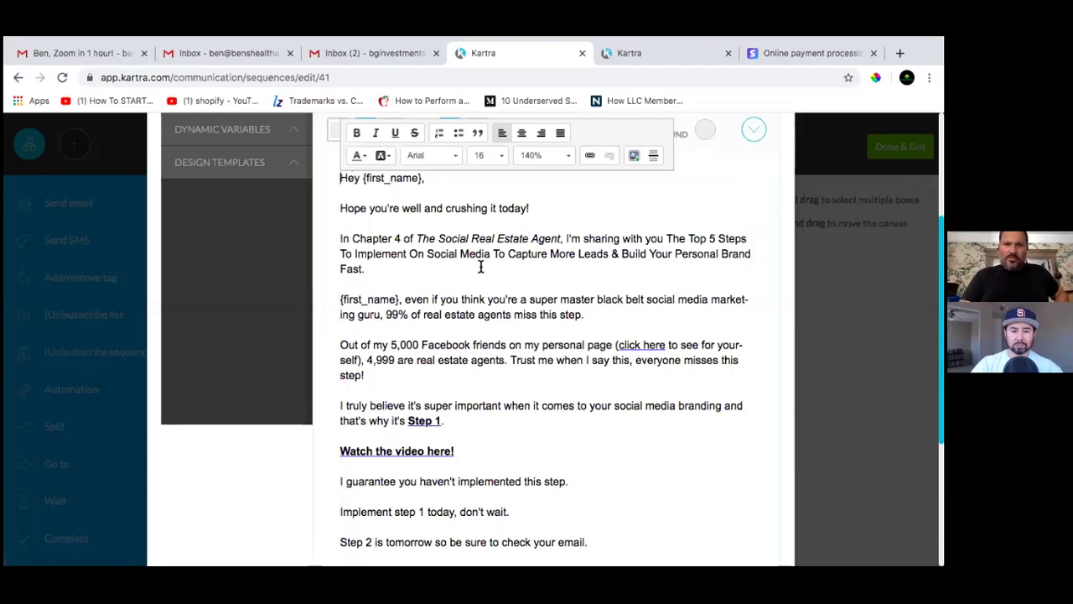
scroll(479, 265, "up", 1)
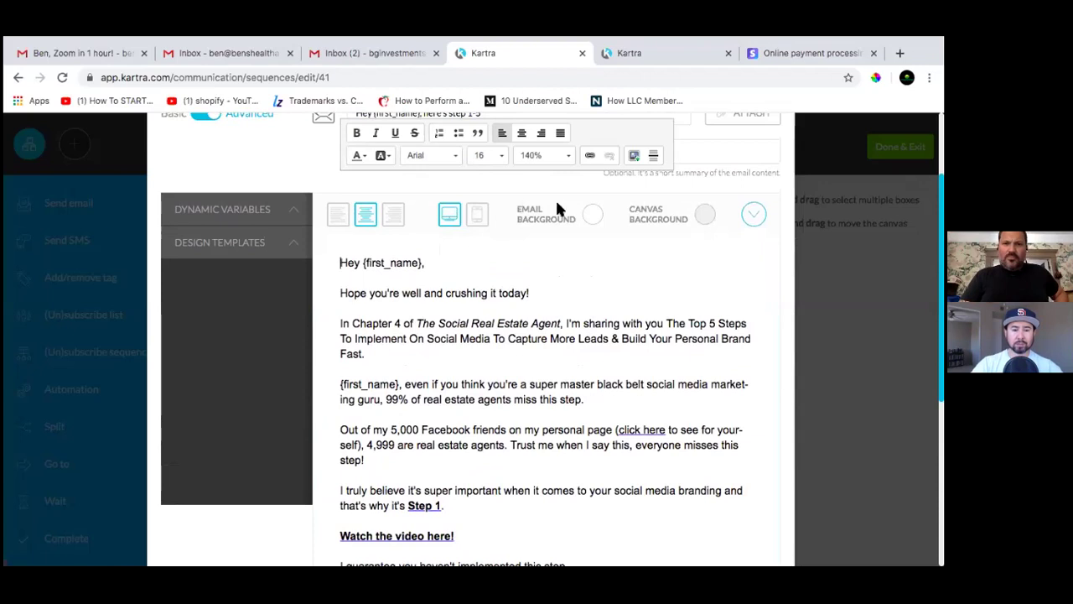
left_click(236, 219)
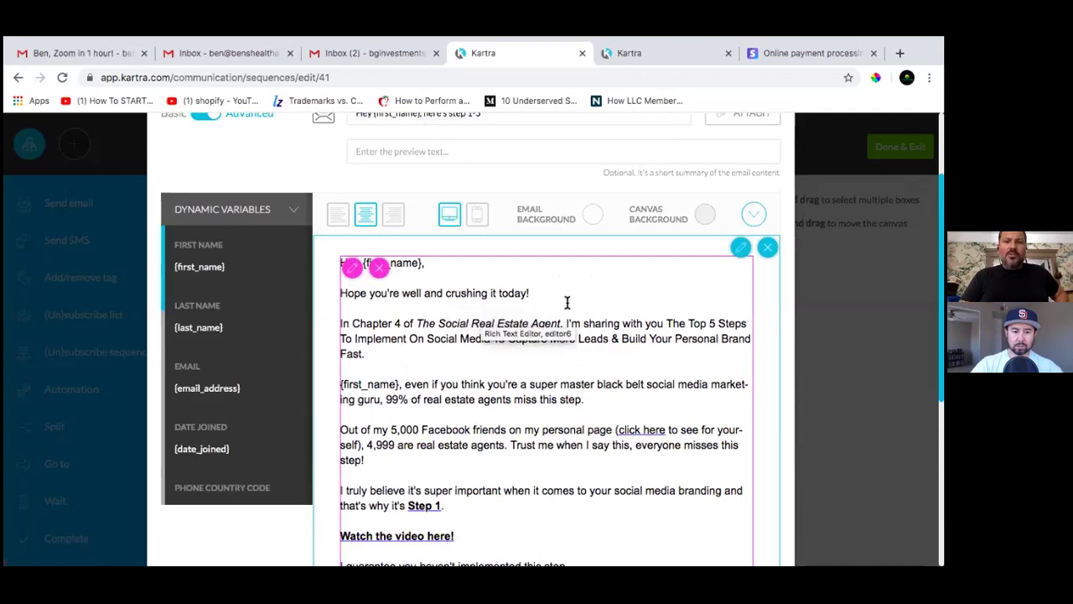
scroll(356, 346, "down", 1)
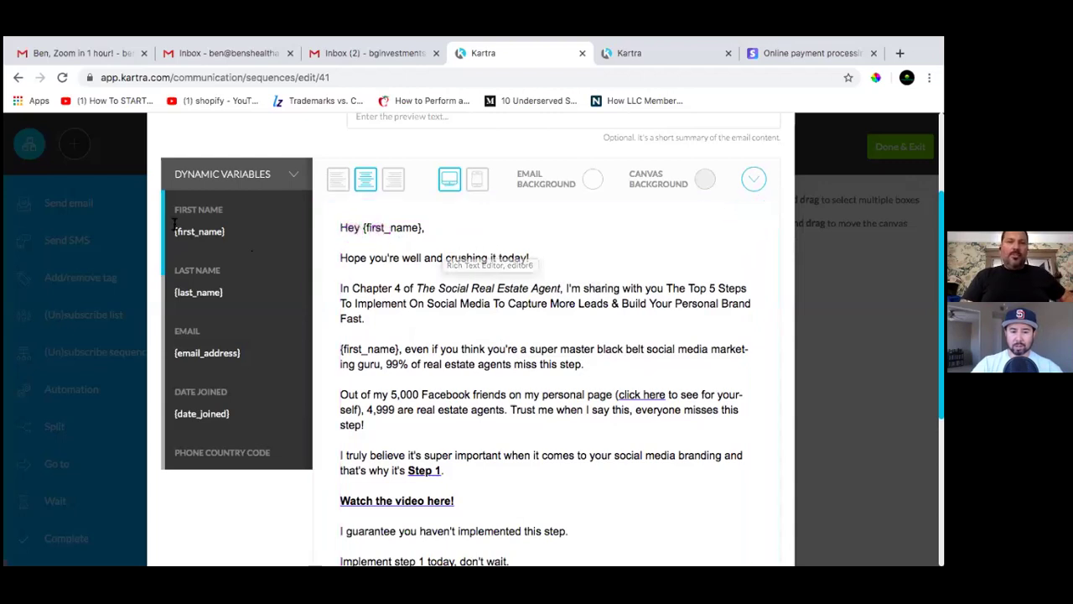
Select and copy the {first_name} placeholder from the Dynamic Variables list
left_click(228, 227)
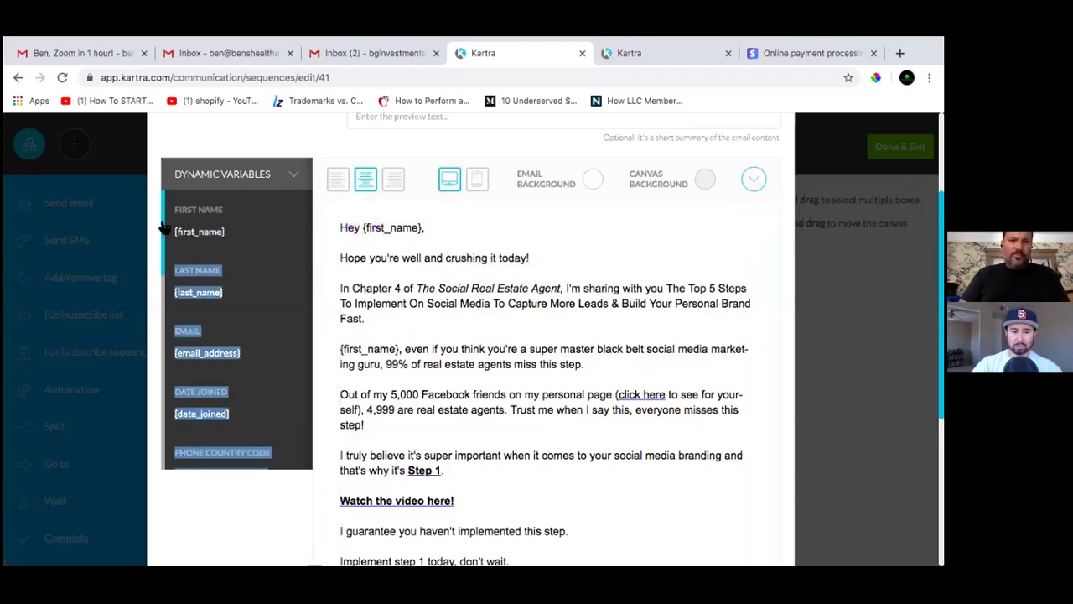
left_click_drag(227, 232, 173, 233)
right_click(207, 235)
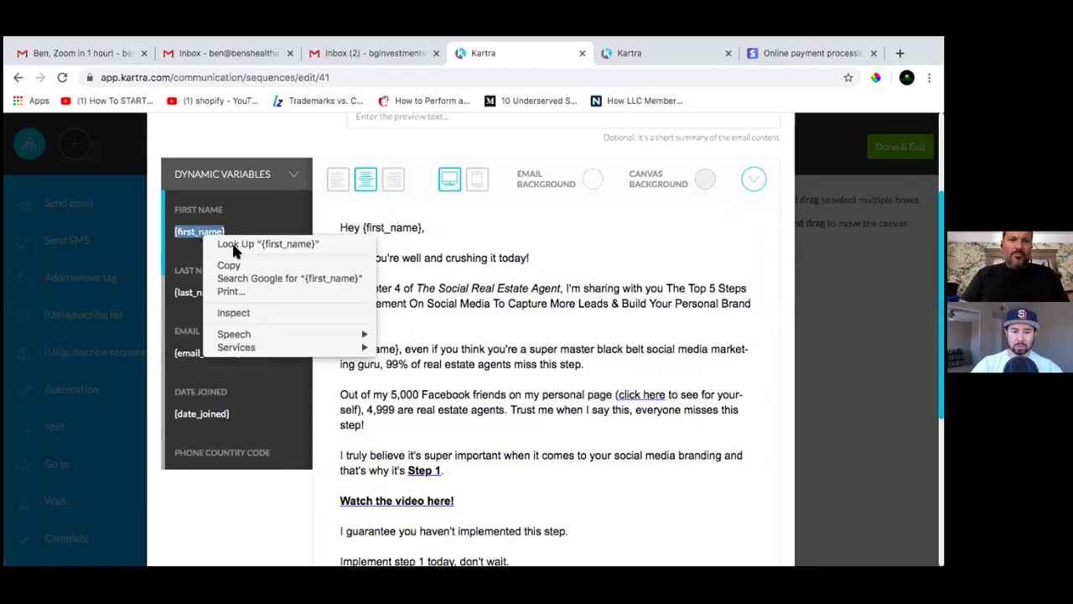
left_click(235, 262)
Open the email body for editing, cancel the paste prompt, and place the cursor after 'today!'
left_click(435, 272)
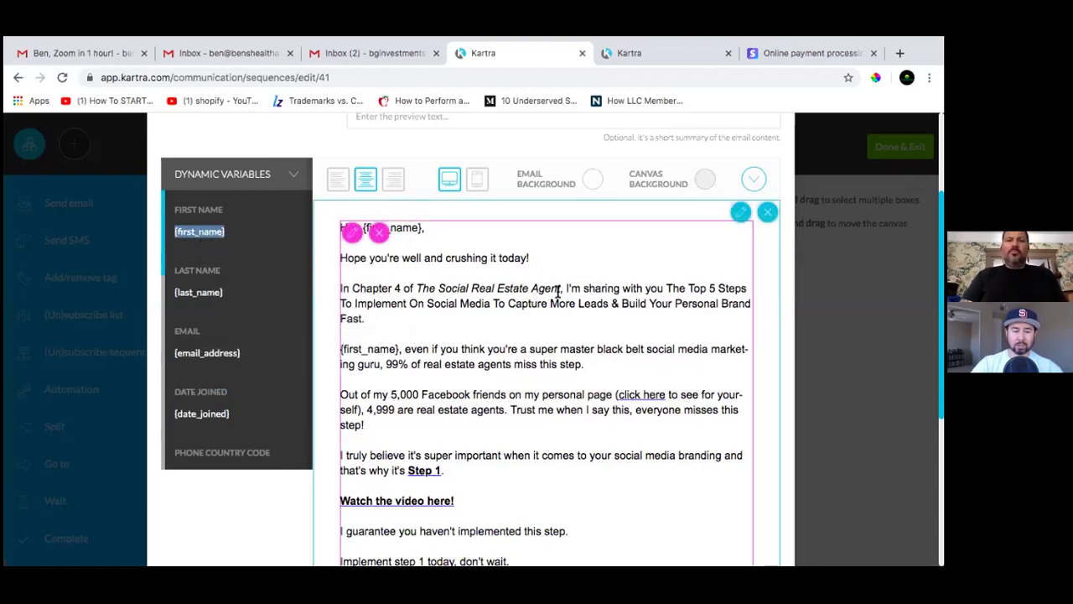
left_click(352, 234)
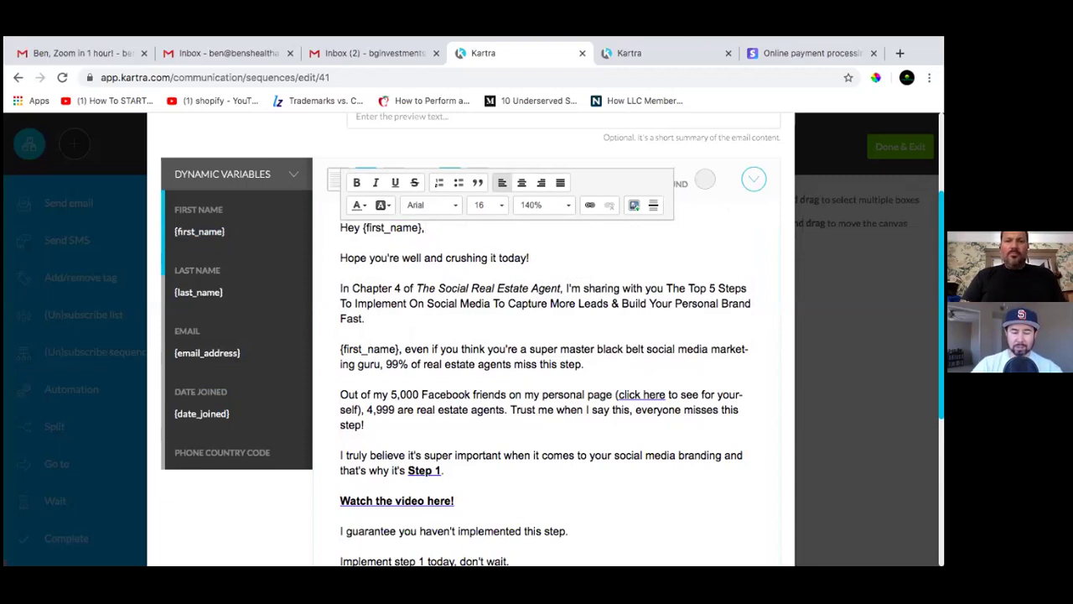
right_click(542, 252)
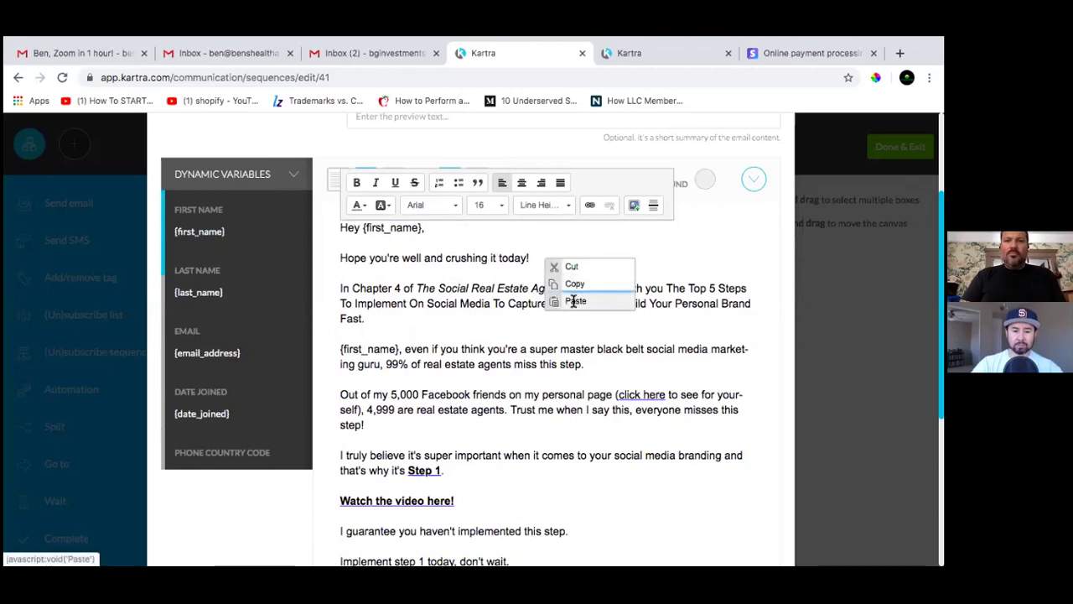
left_click(574, 301)
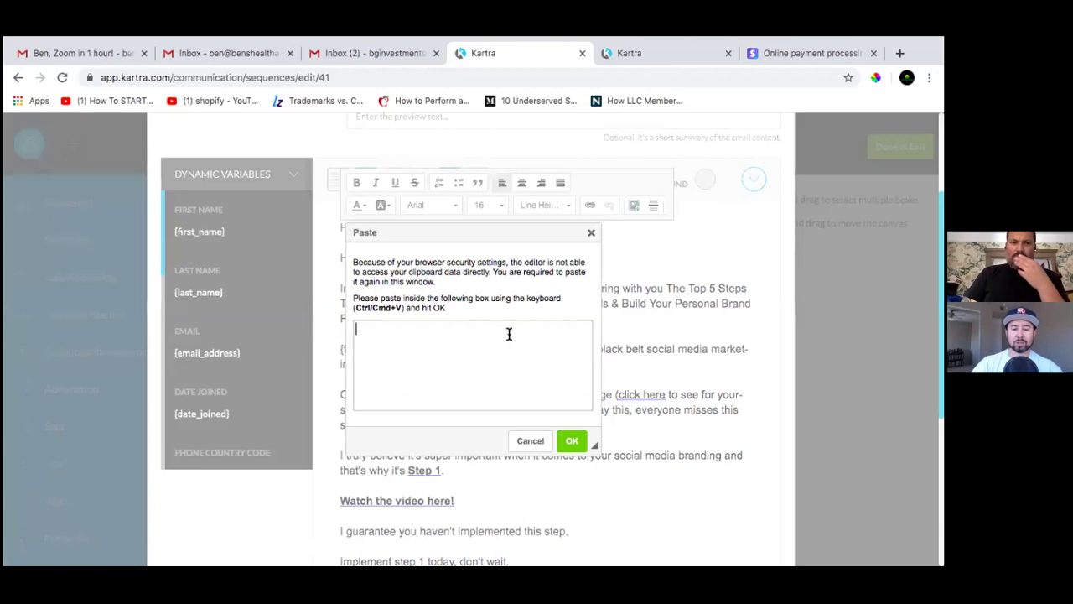
left_click(530, 440)
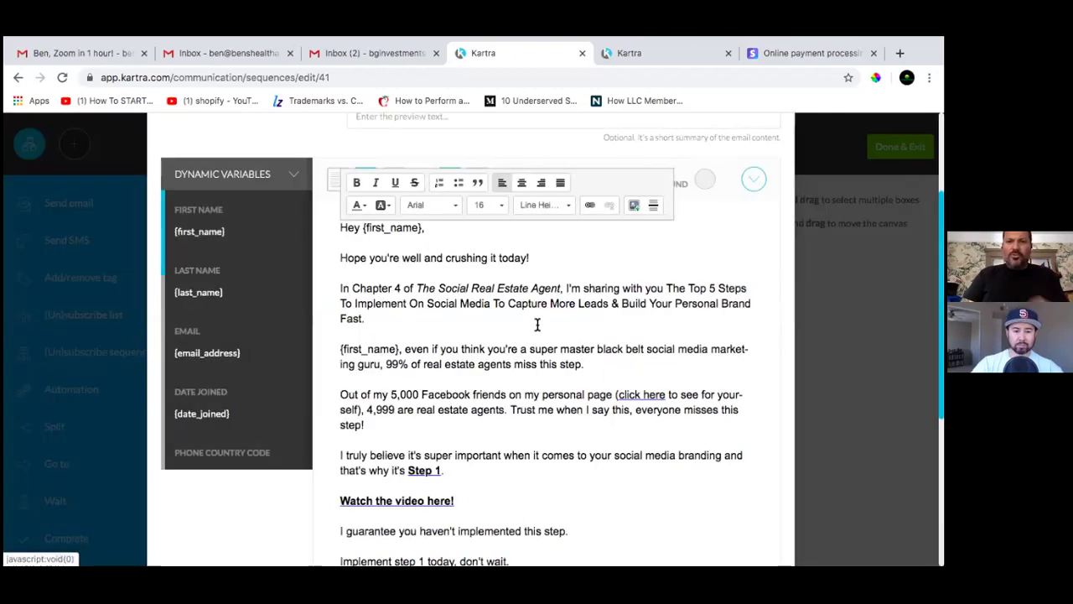
left_click(546, 256)
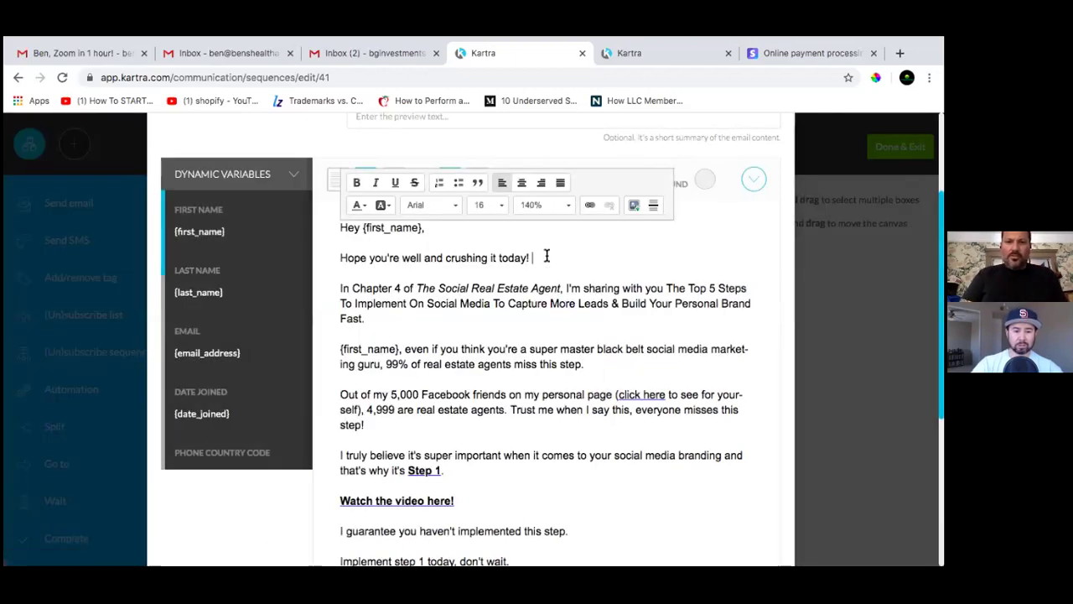
scroll(547, 255, "down", 4)
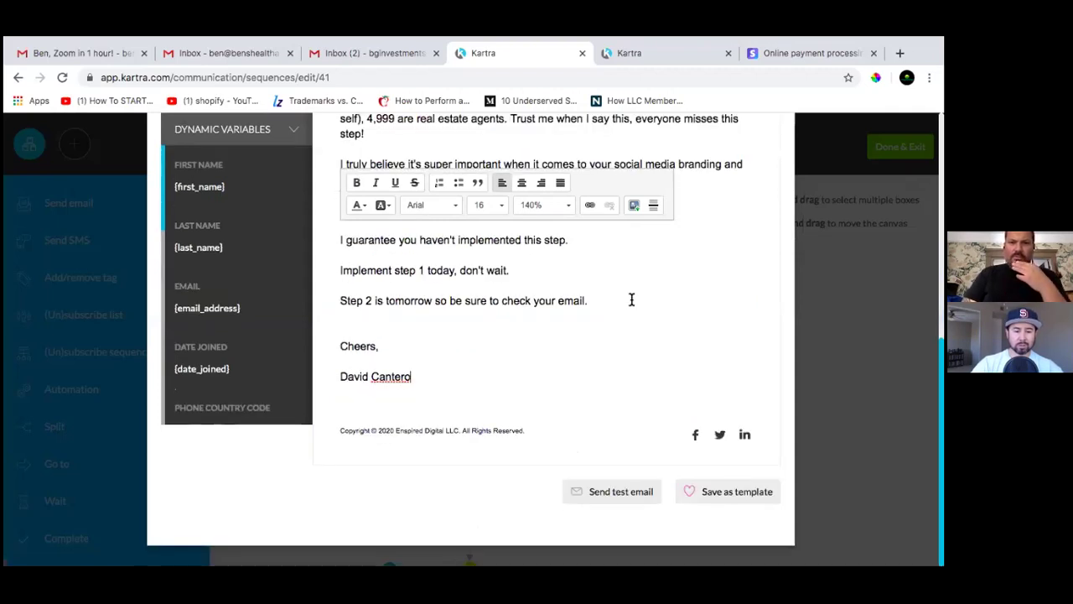
scroll(630, 293, "up", 6)
scroll(629, 294, "down", 1)
left_click(559, 332)
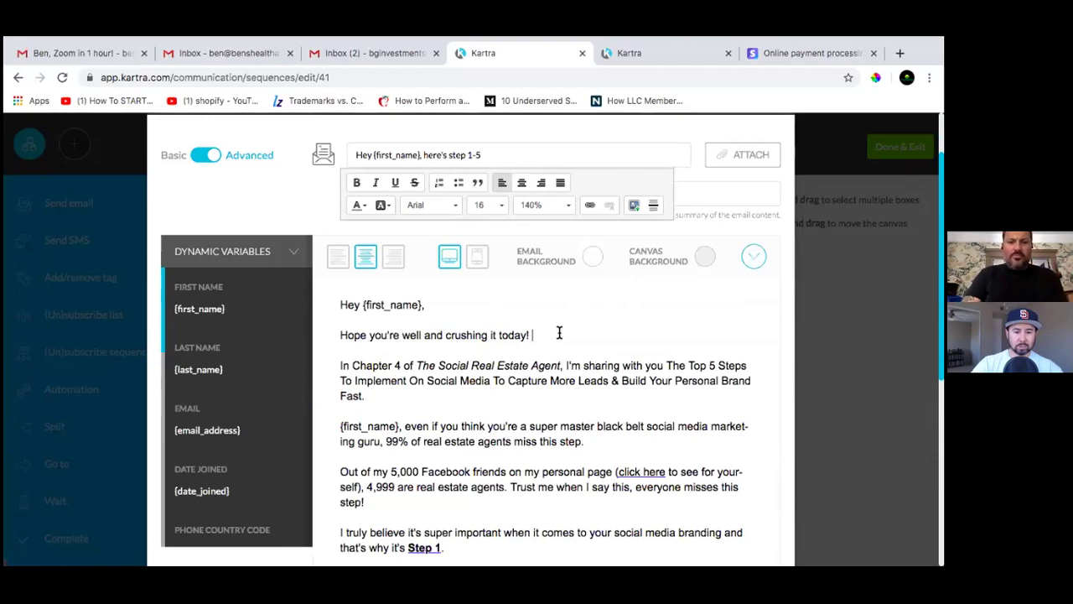
key("super+Down")
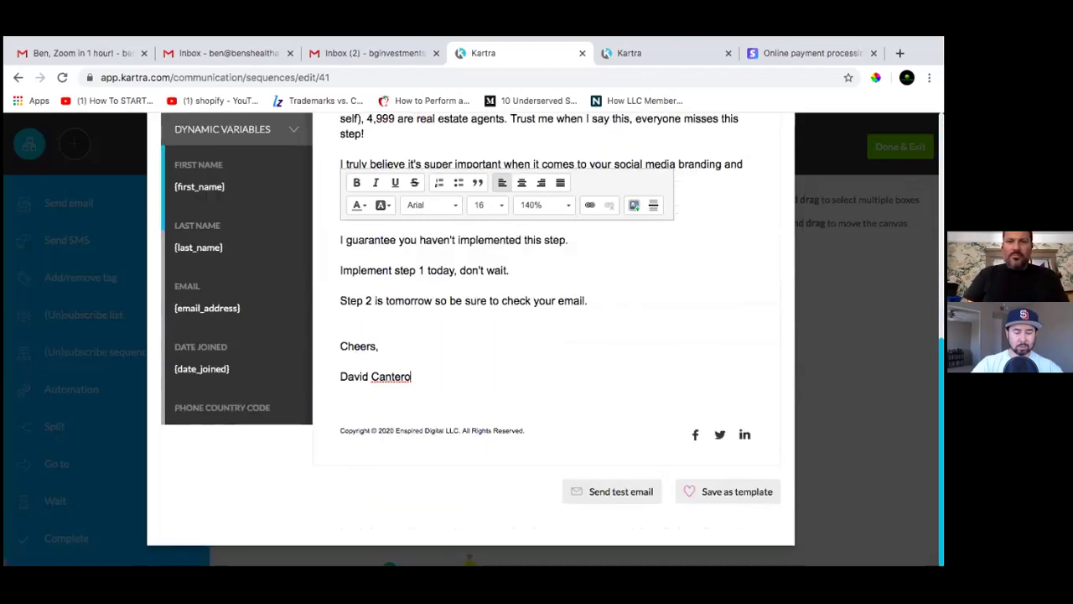
scroll(585, 374, "up", 10)
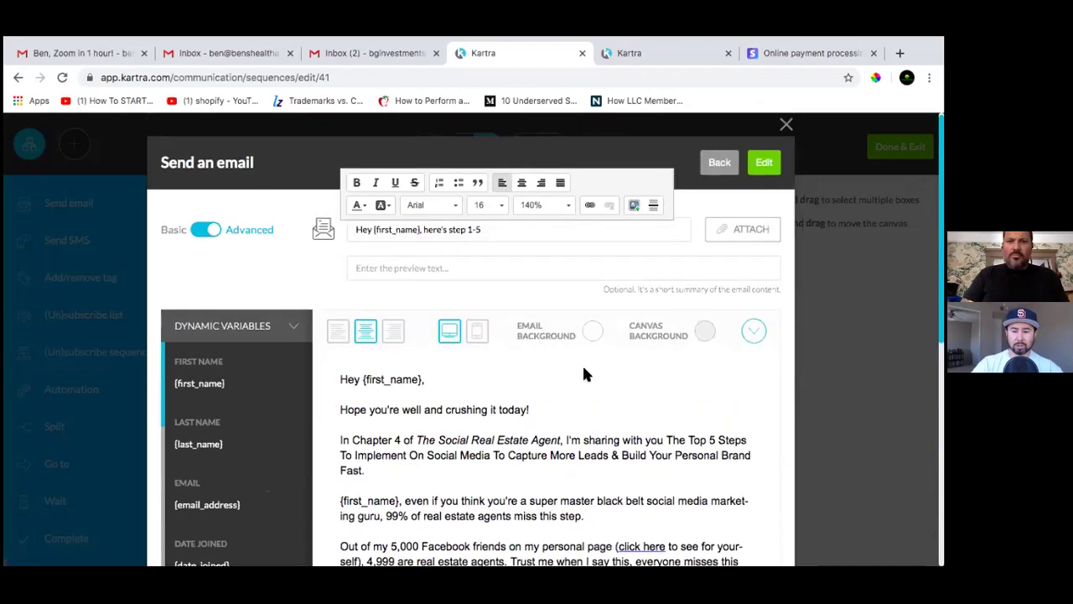
scroll(551, 398, "down", 2)
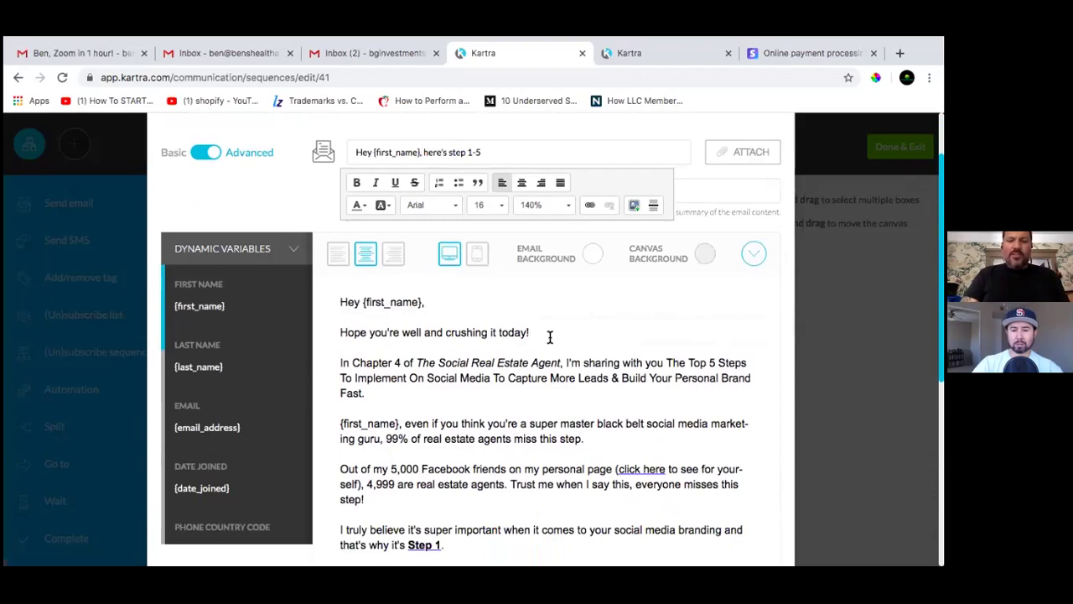
Paste {first_name} after 'today' and remove the exclamation mark
key("ctrl+v")
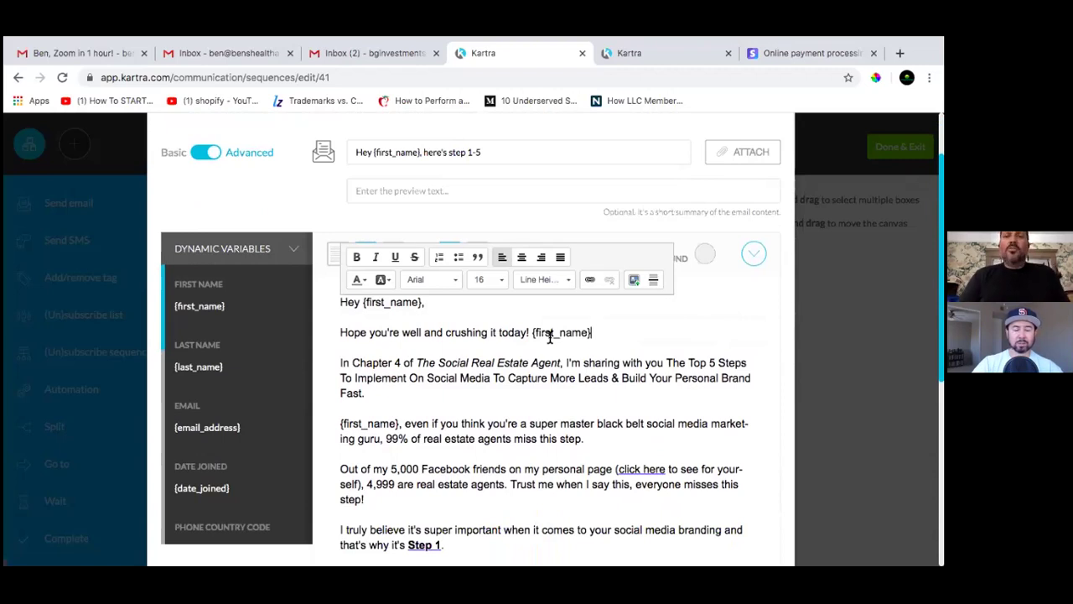
left_click(532, 332)
key("BackSpace")
key("BackSpace")
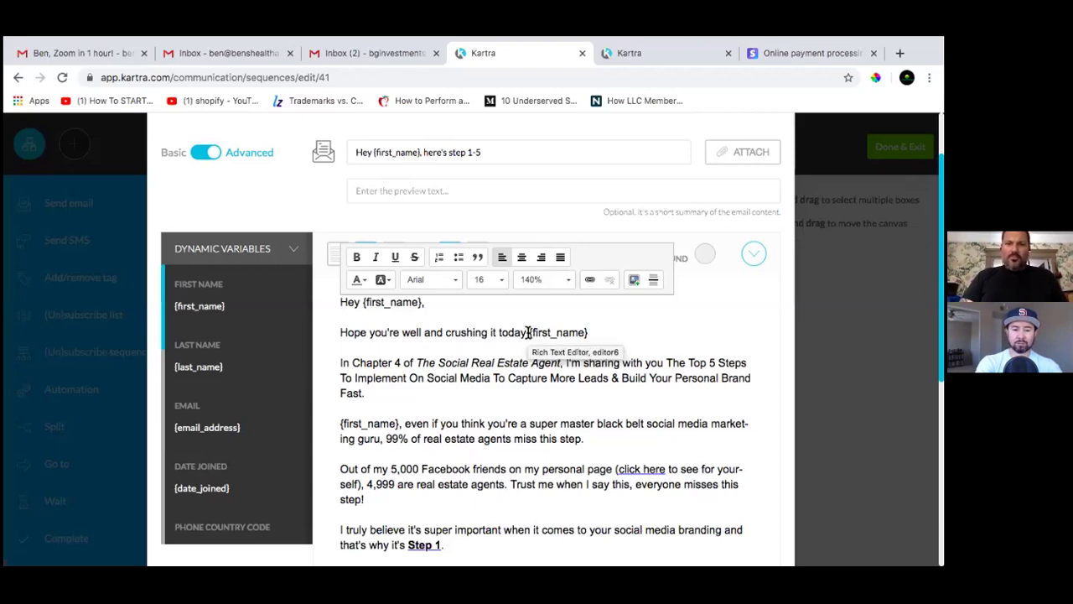
Delete the pasted {first_name} and restore the '!' so the line ends 'crushing it today!'
left_click_drag(528, 332, 589, 333)
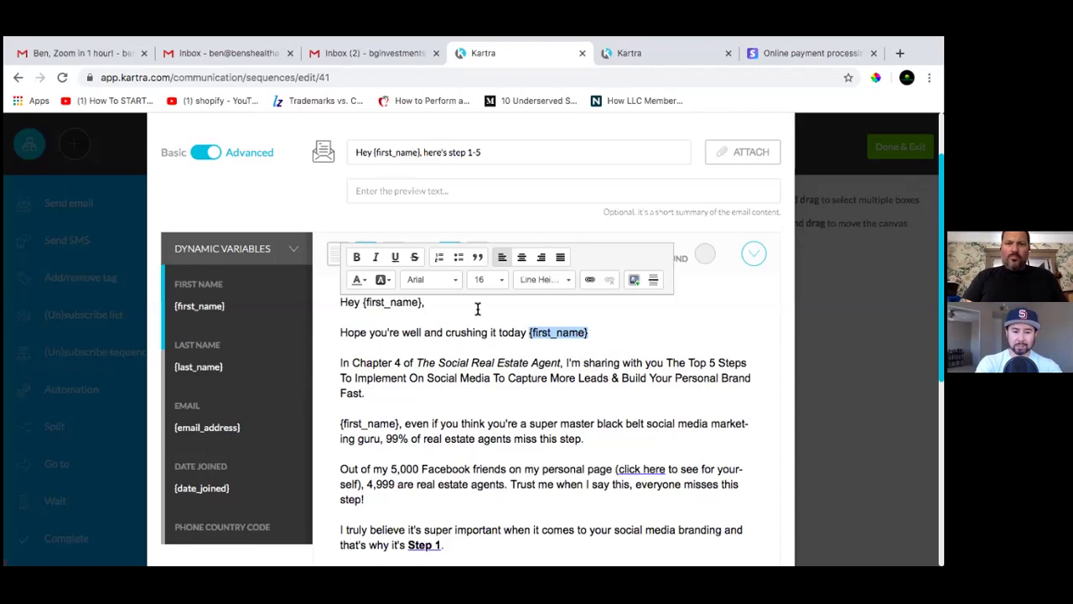
left_click(454, 359)
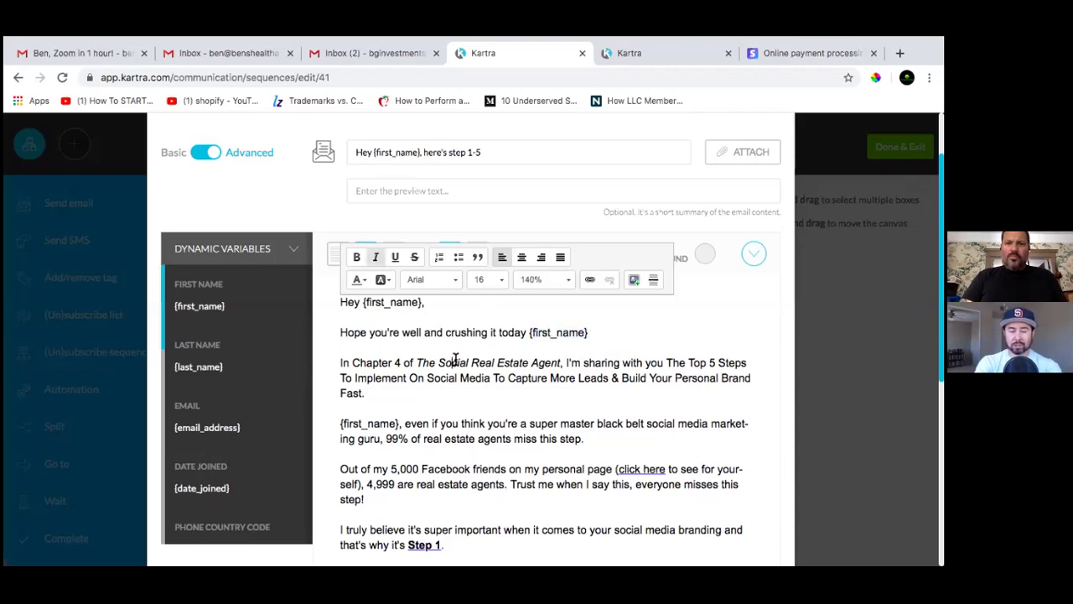
left_click(540, 329)
left_click(497, 369)
left_click(552, 329)
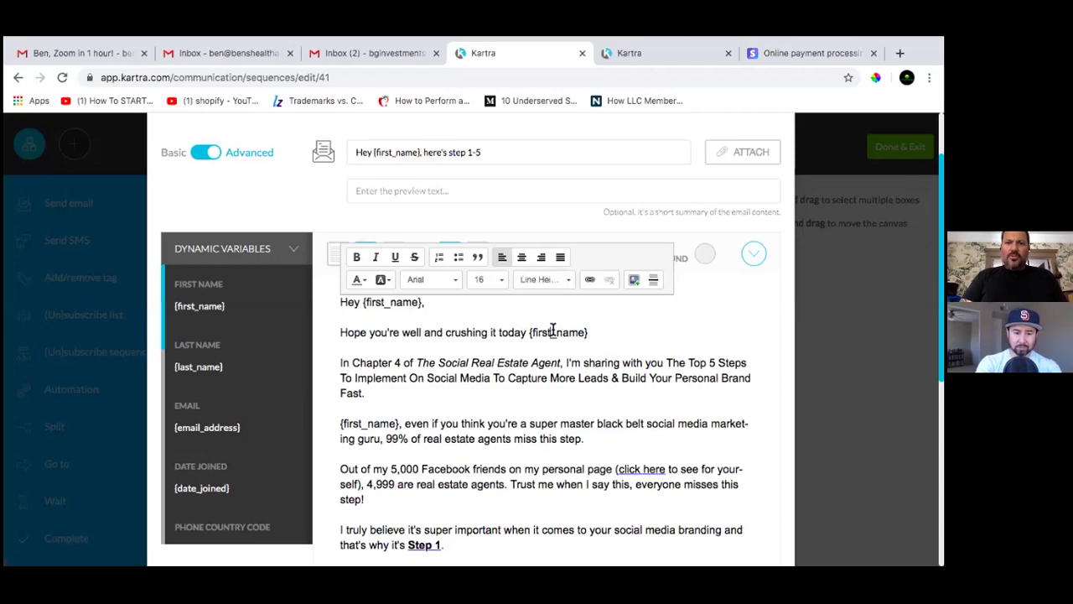
left_click(483, 366)
left_click(535, 333)
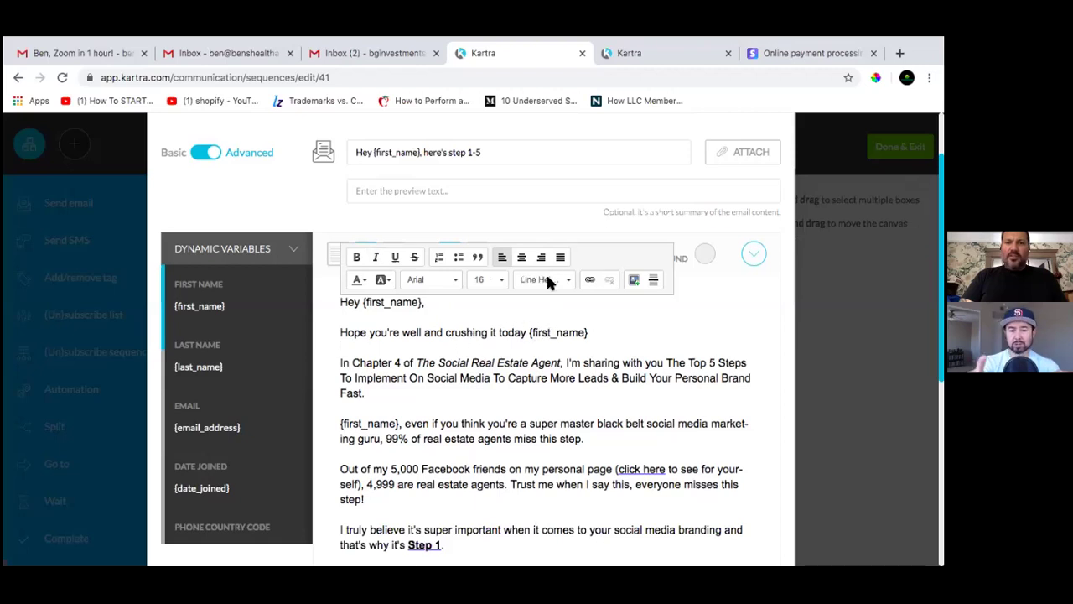
left_click(531, 360)
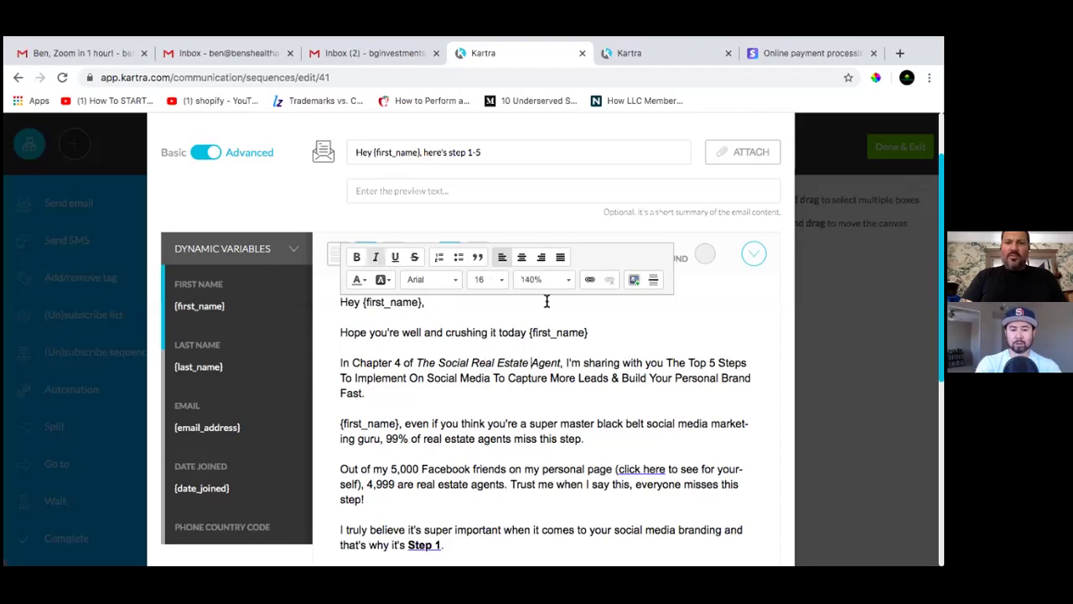
left_click(569, 334)
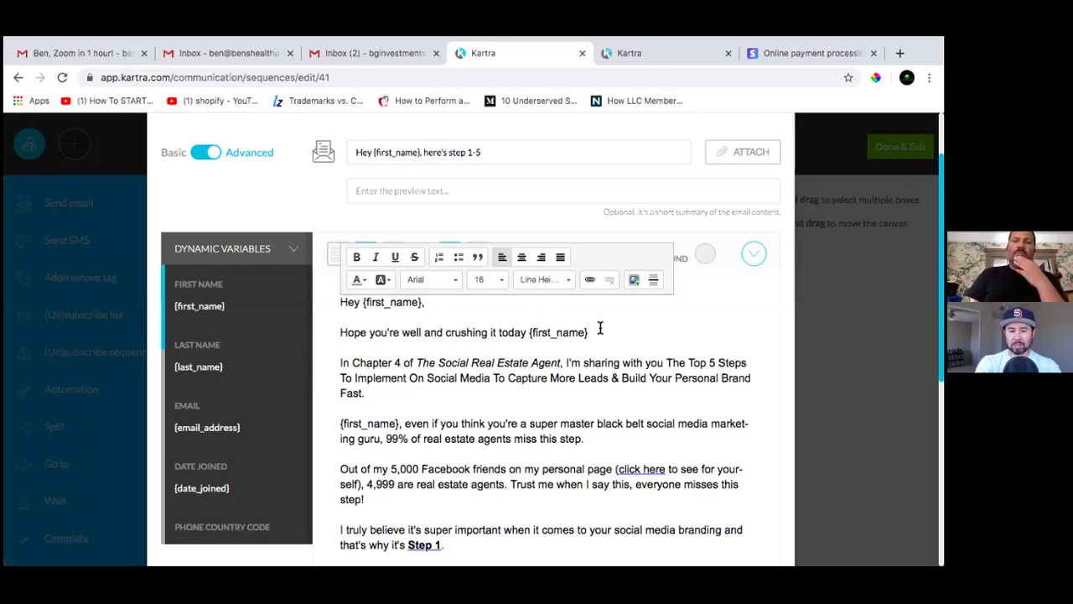
left_click(601, 329)
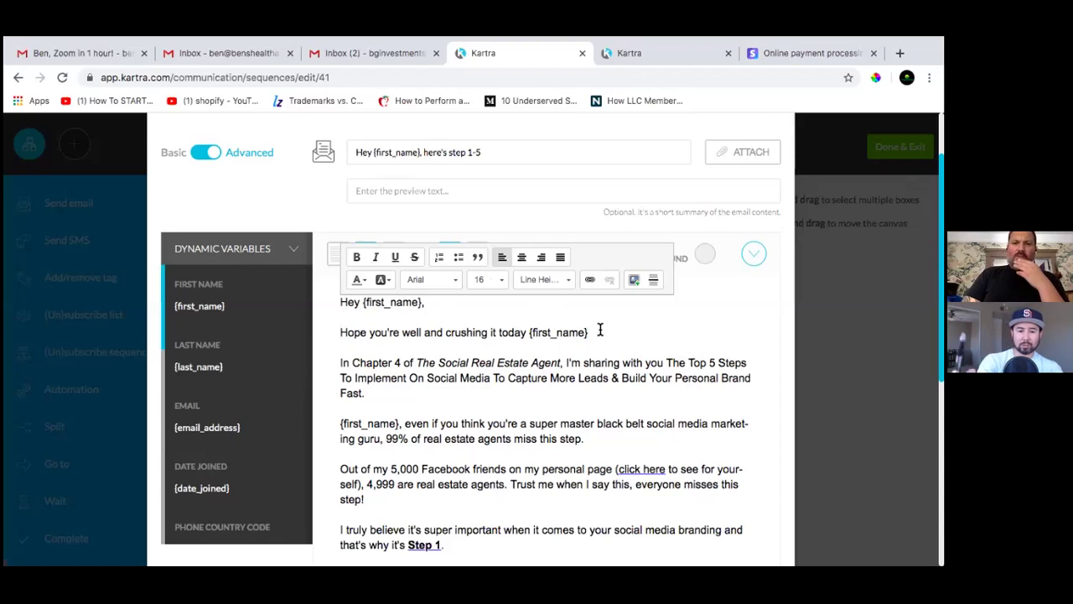
key("BackSpace")
key("BackSpace")
key("BackSpace")
key("BackSpace")
key("BackSpace")
key("BackSpace")
key("BackSpace")
key("BackSpace")
key("BackSpace")
key("BackSpace")
key("BackSpace")
key("BackSpace")
key("BackSpace")
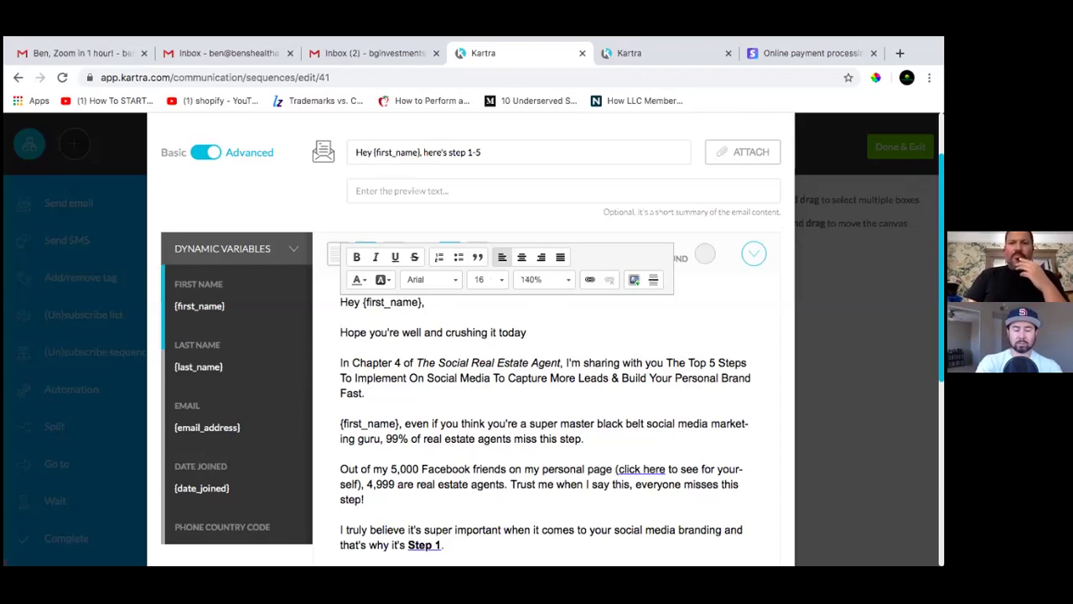
type("!")
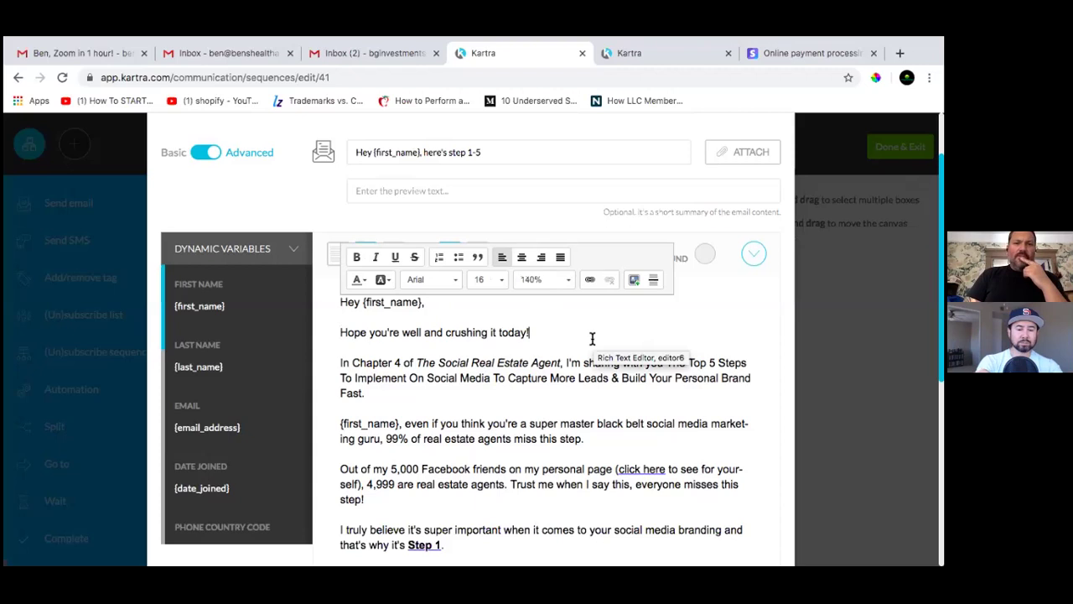
Collapse Dynamic Variables, edit the email body, and select the 'Step 1' link text
left_click(294, 253)
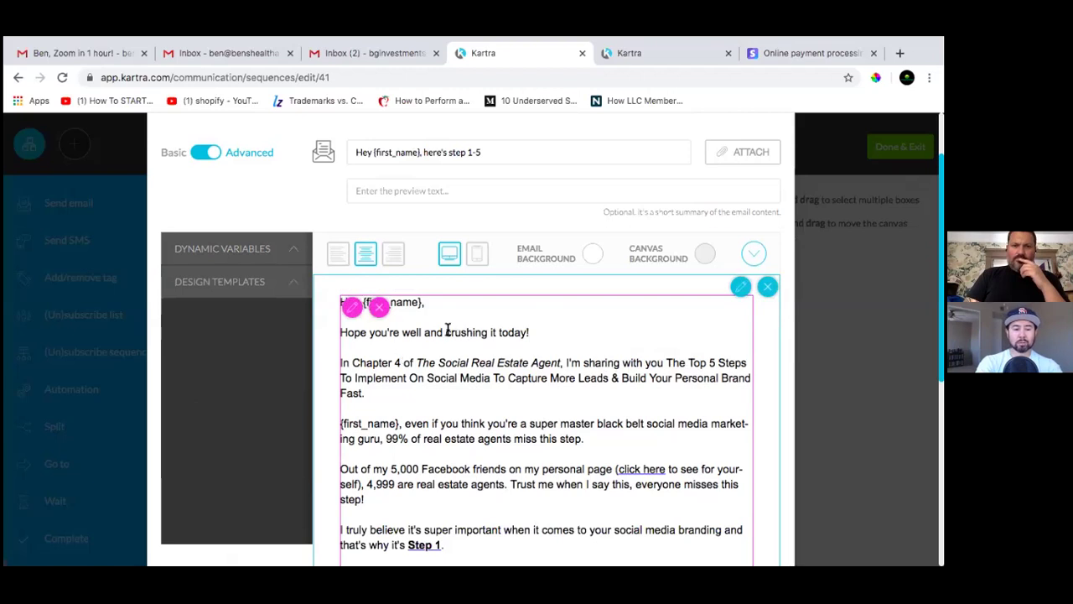
scroll(545, 350, "down", 5)
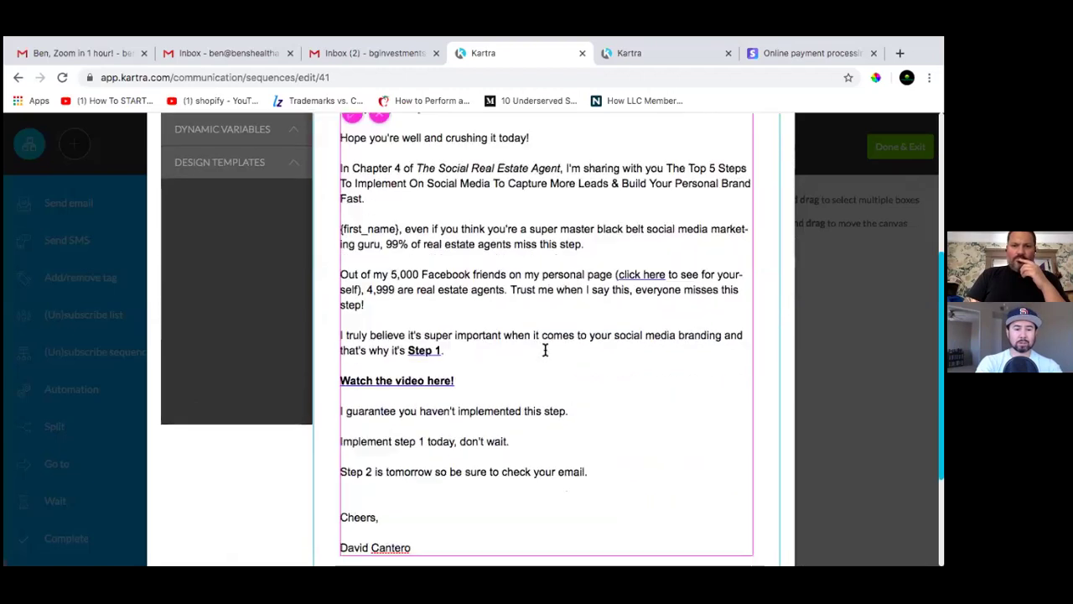
left_click(485, 361)
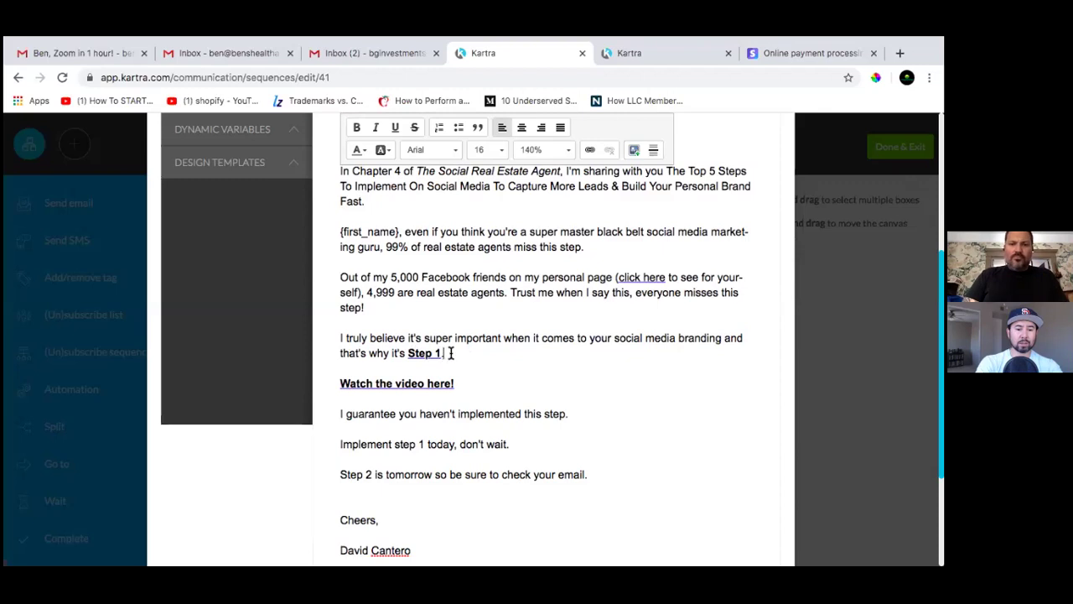
left_click_drag(446, 353, 409, 353)
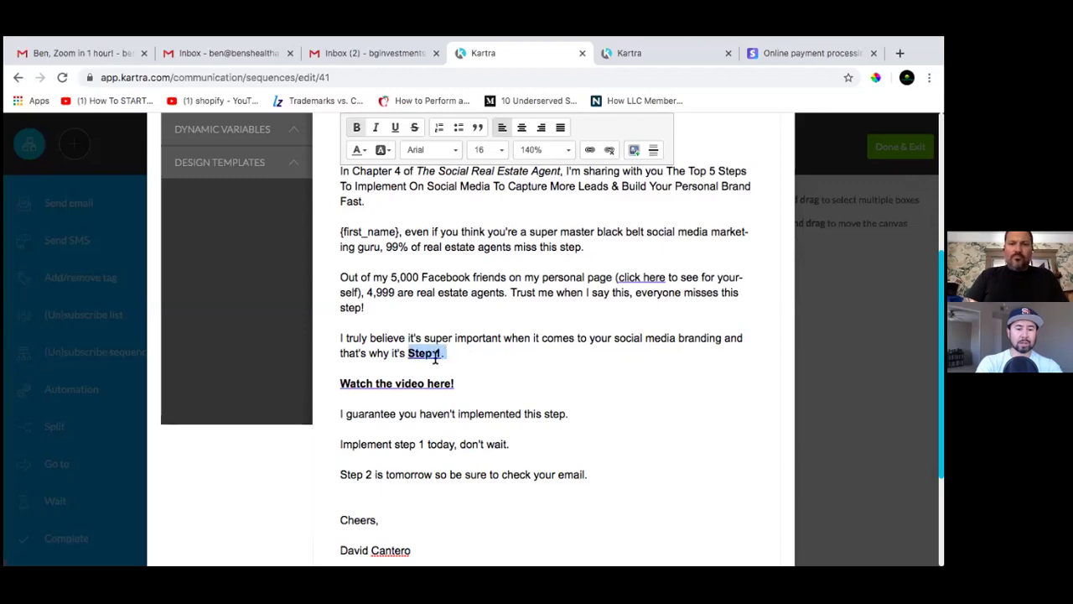
left_click(423, 352)
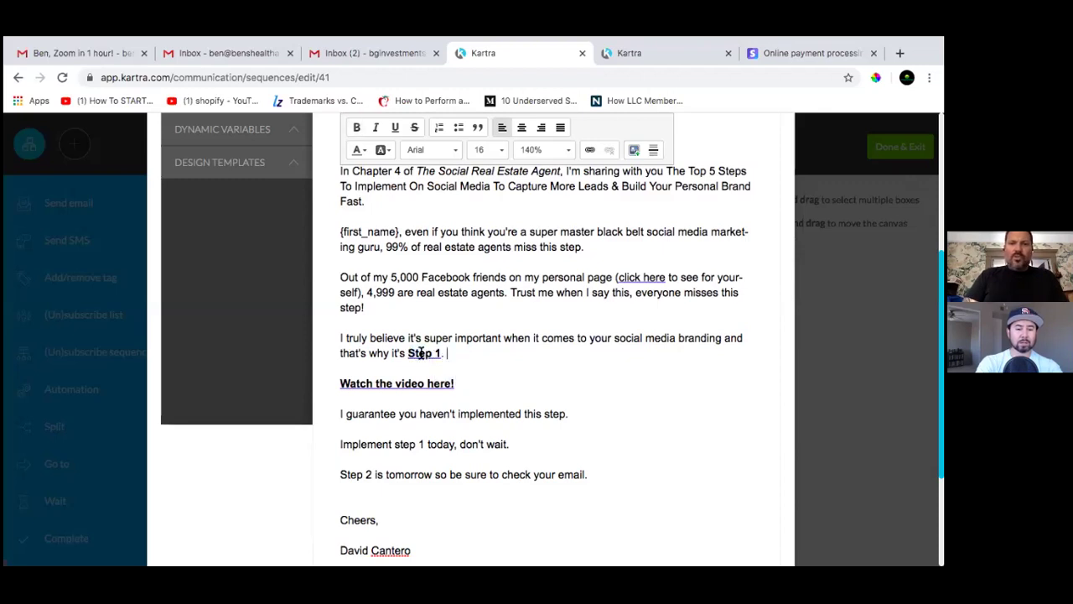
left_click_drag(419, 353, 437, 353)
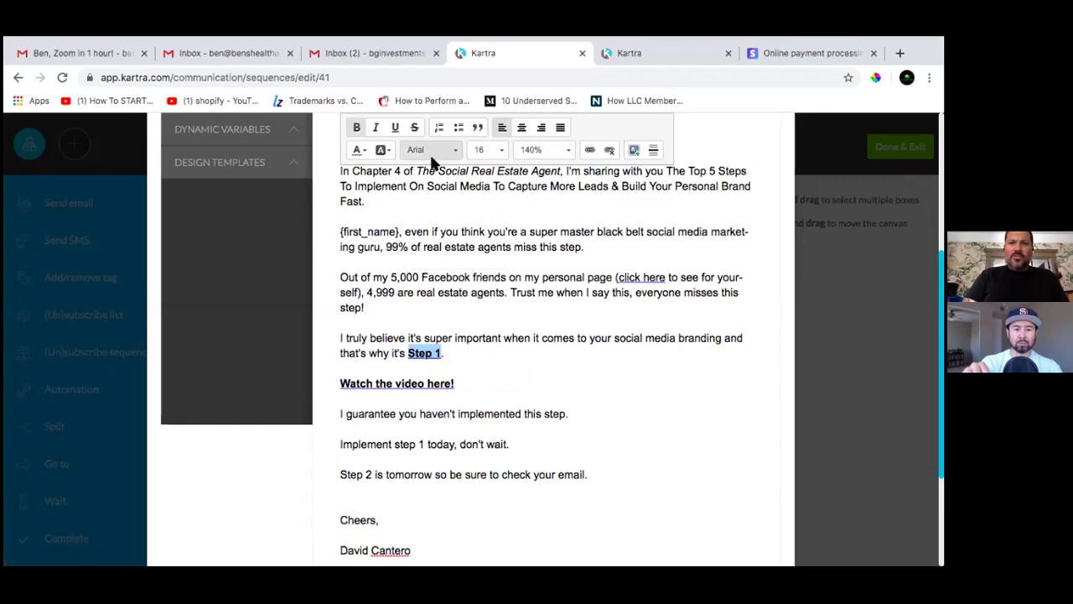
left_click(590, 151)
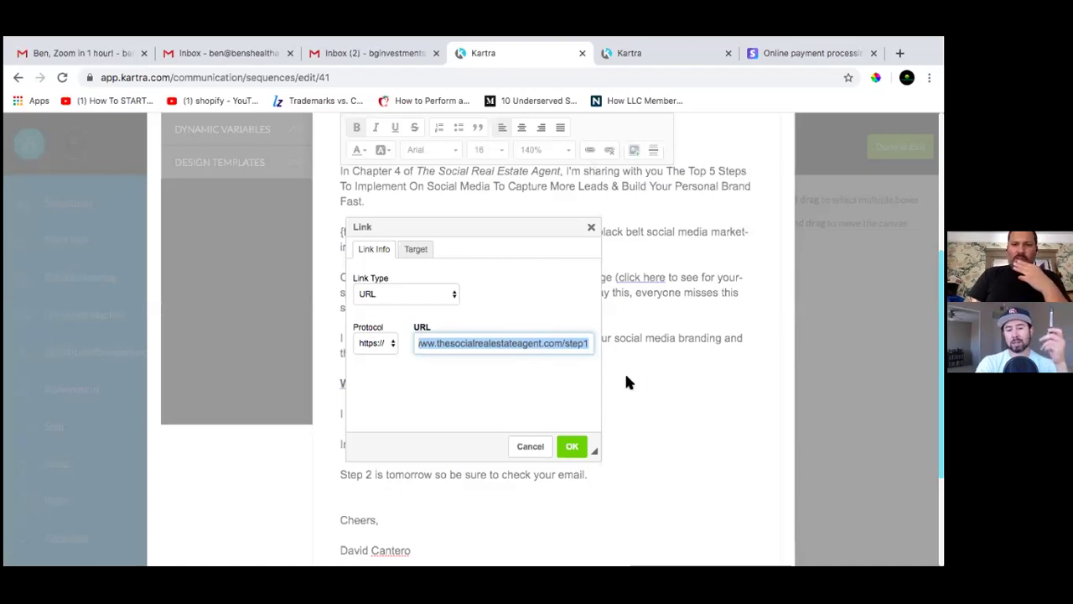
left_click(524, 452)
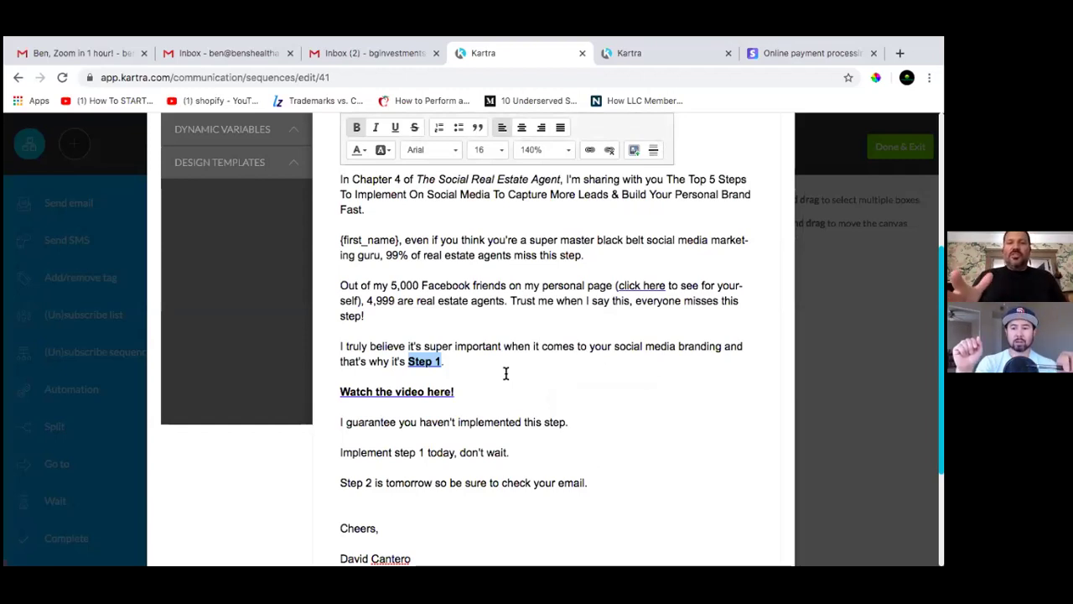
left_click(491, 374)
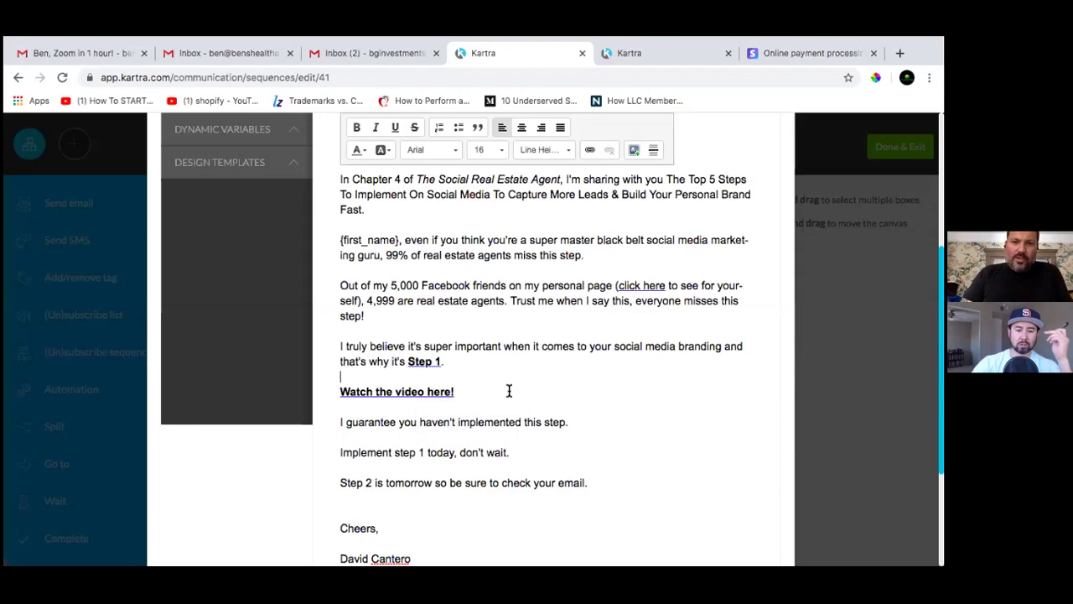
Send a test of the step 1-5 email to your own address, then switch to the Gmail inbox
scroll(503, 386, "down", 2)
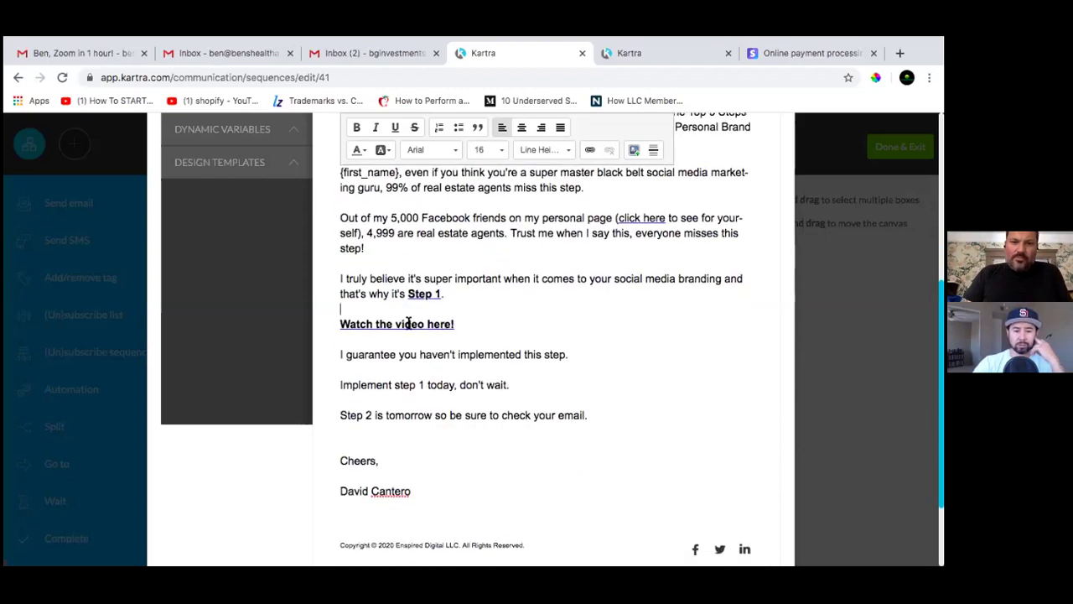
scroll(399, 334, "down", 3)
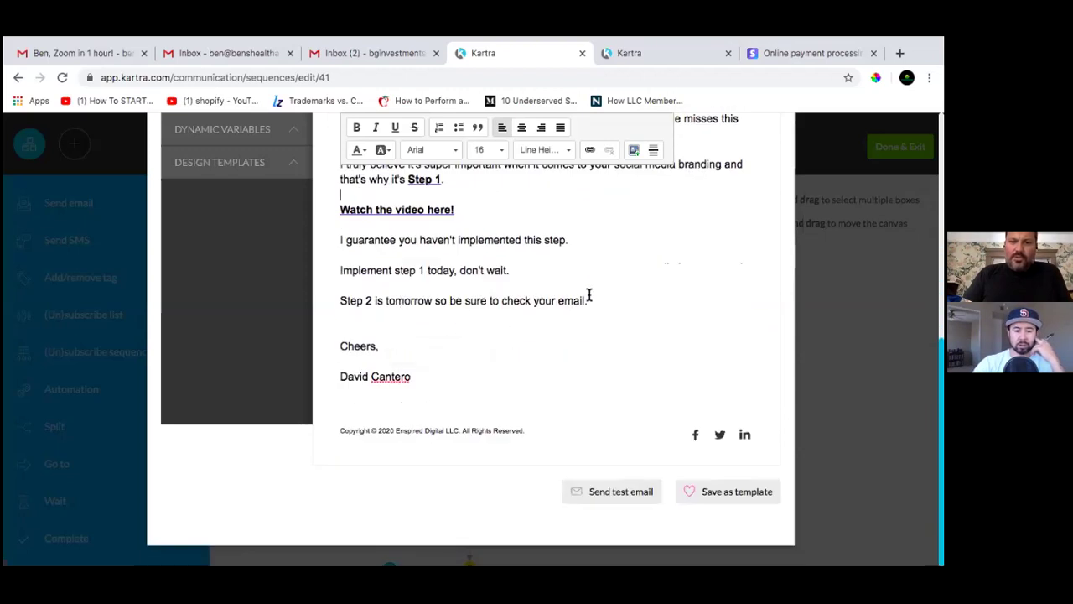
left_click(610, 500)
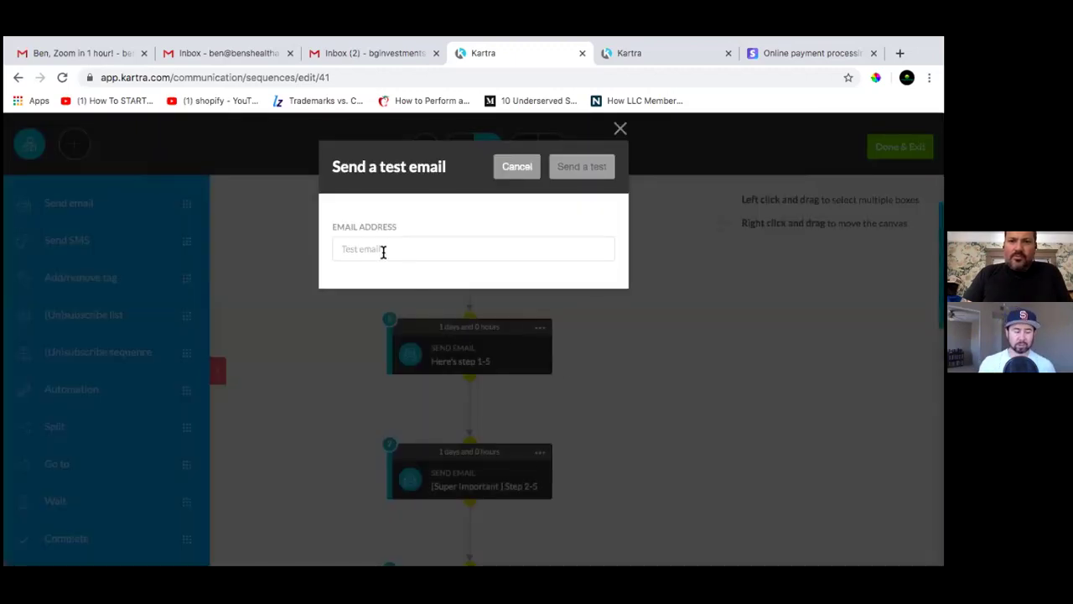
left_click(383, 249)
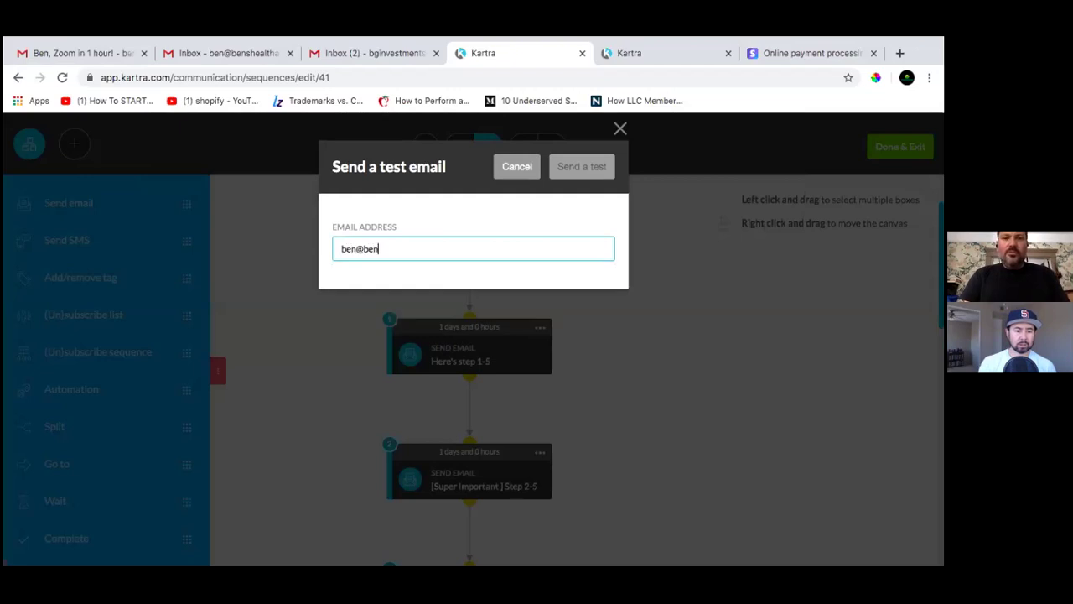
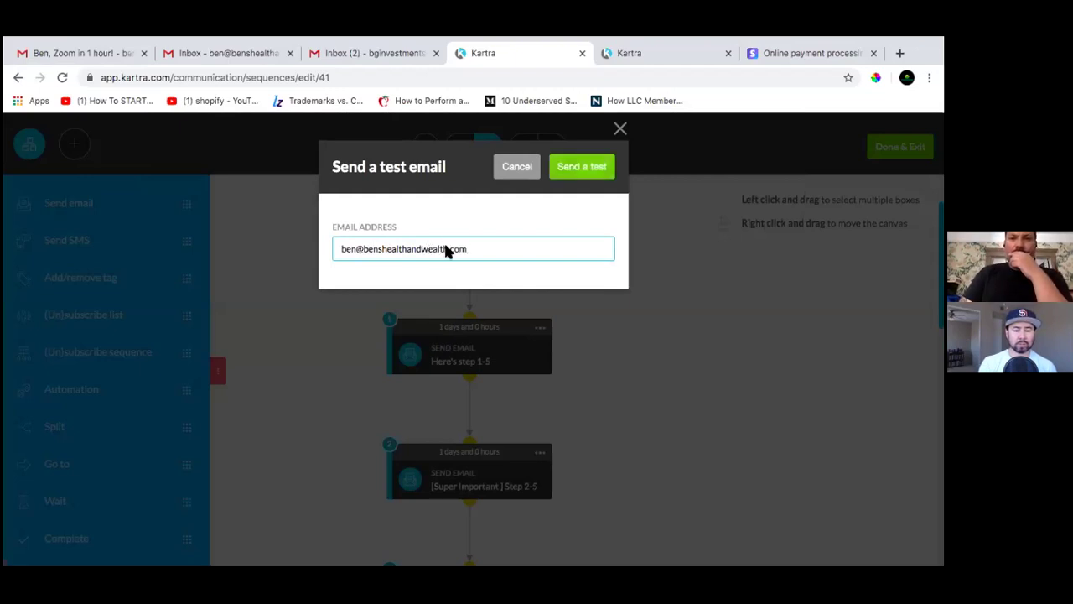
left_click(585, 168)
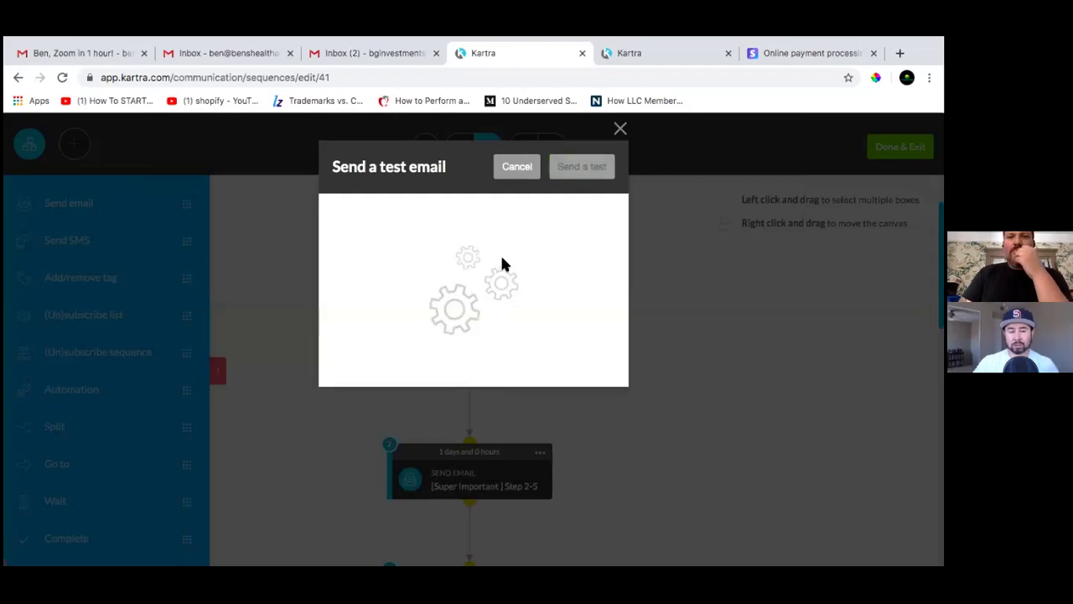
left_click(228, 52)
left_click(329, 52)
Reload Gmail, open 'Hey TEST, here's step 1-5' and follow its 'Watch the video here!' link
left_click(213, 53)
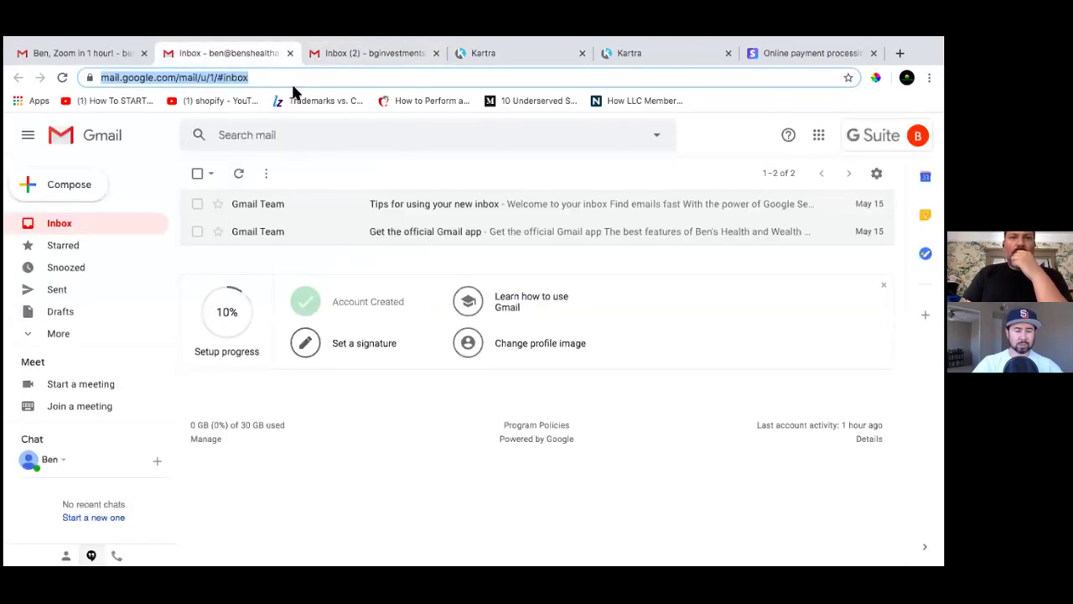
key("Return")
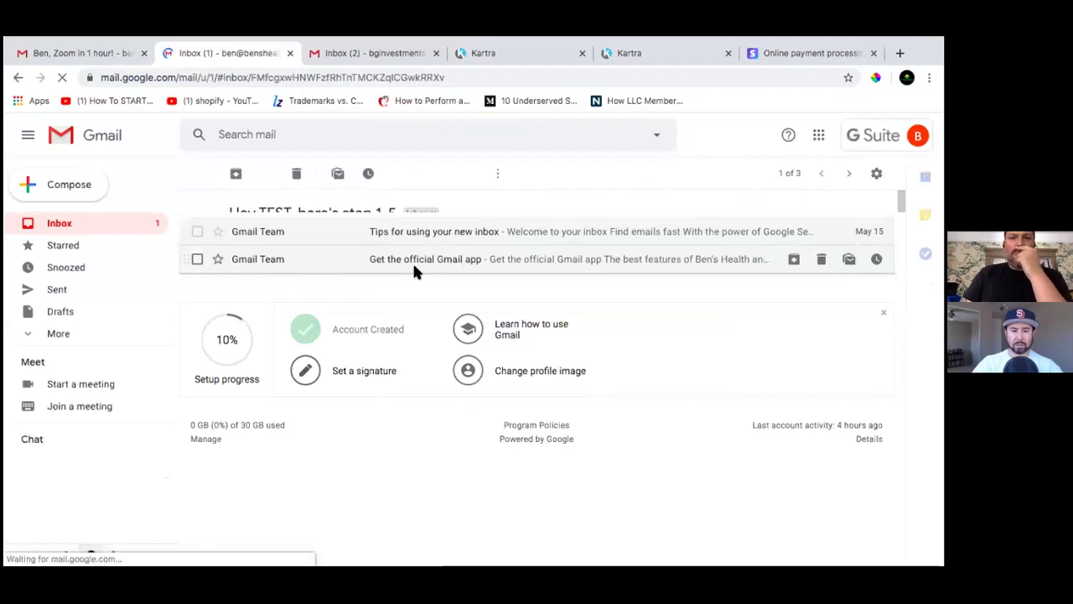
scroll(461, 315, "down", 4)
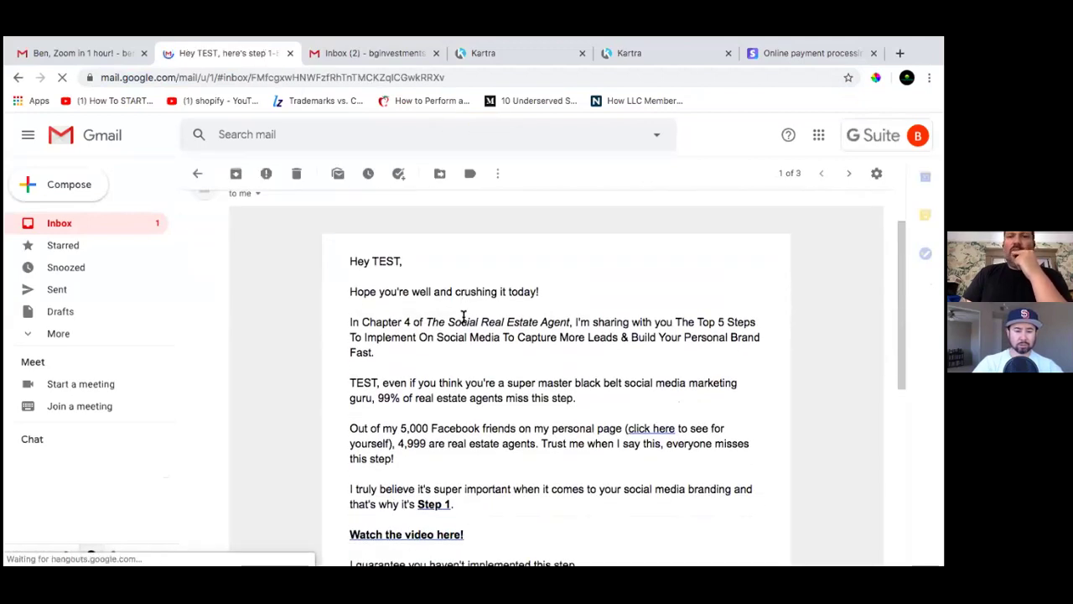
scroll(462, 319, "down", 5)
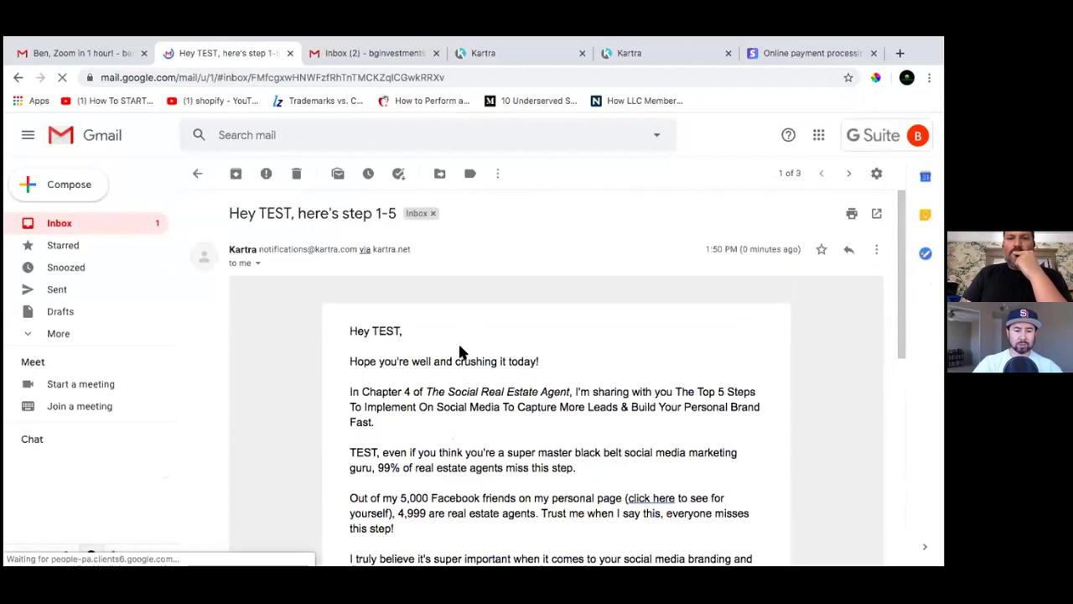
scroll(461, 309, "down", 7)
left_click(408, 378)
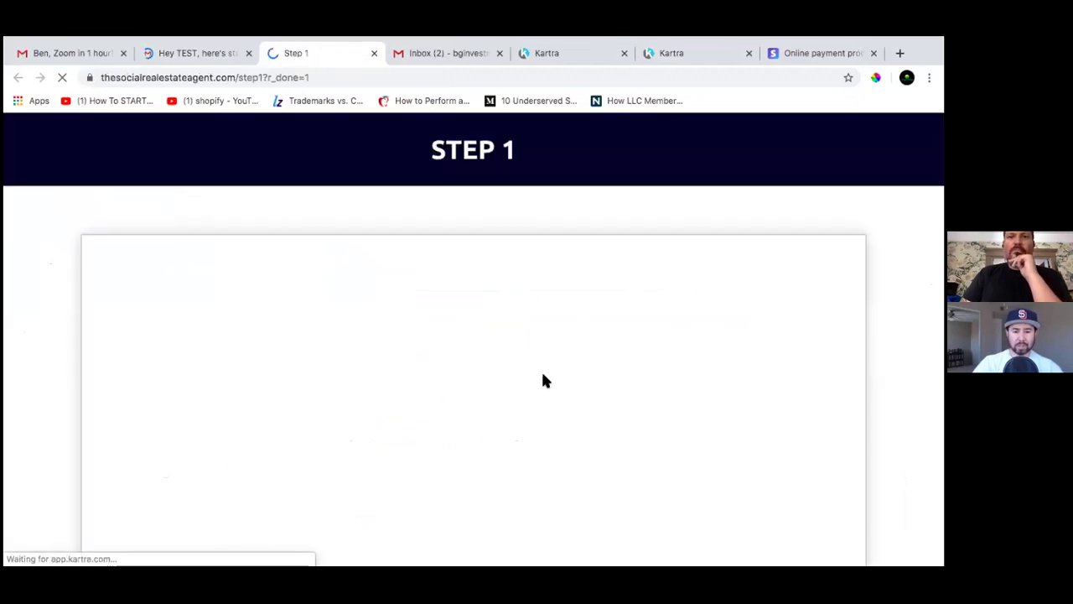
Play the embedded Step 1 training video briefly, pause it, and scroll back to the STEP 1 heading
scroll(728, 415, "down", 2)
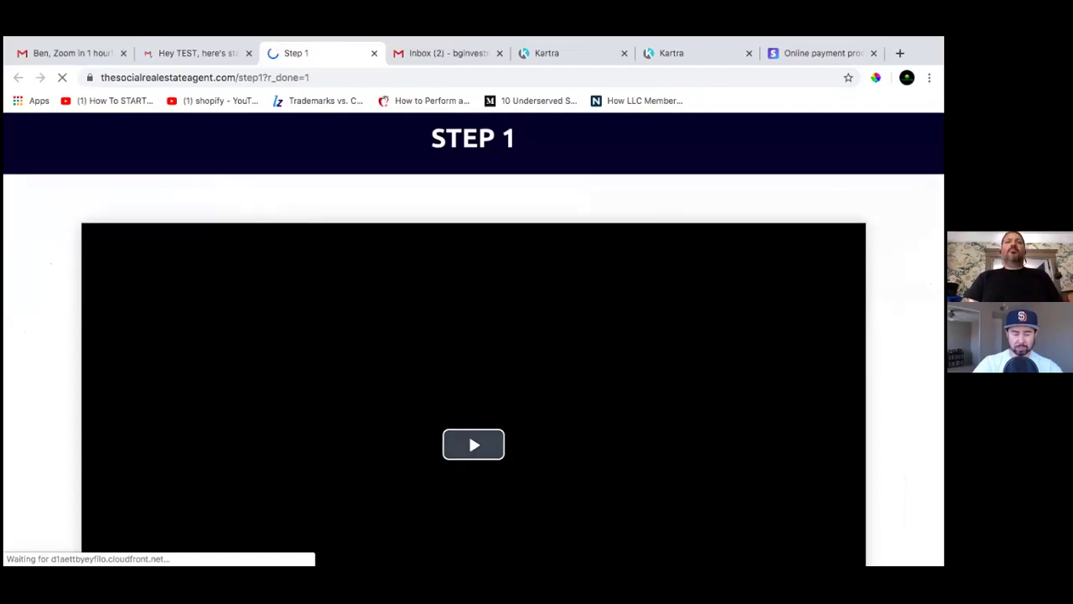
scroll(540, 381, "down", 5)
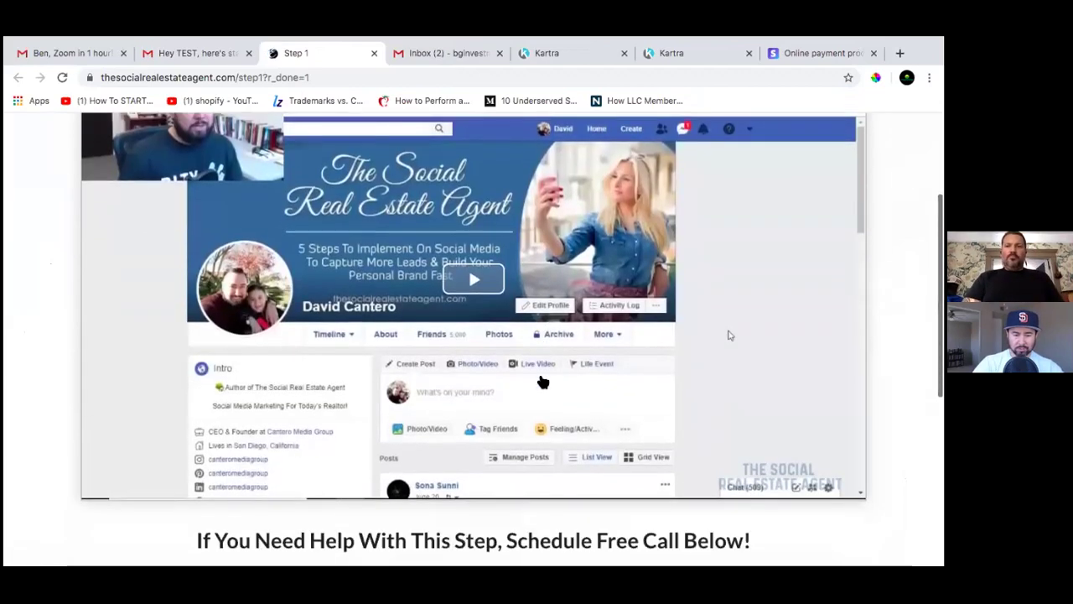
scroll(543, 381, "down", 2)
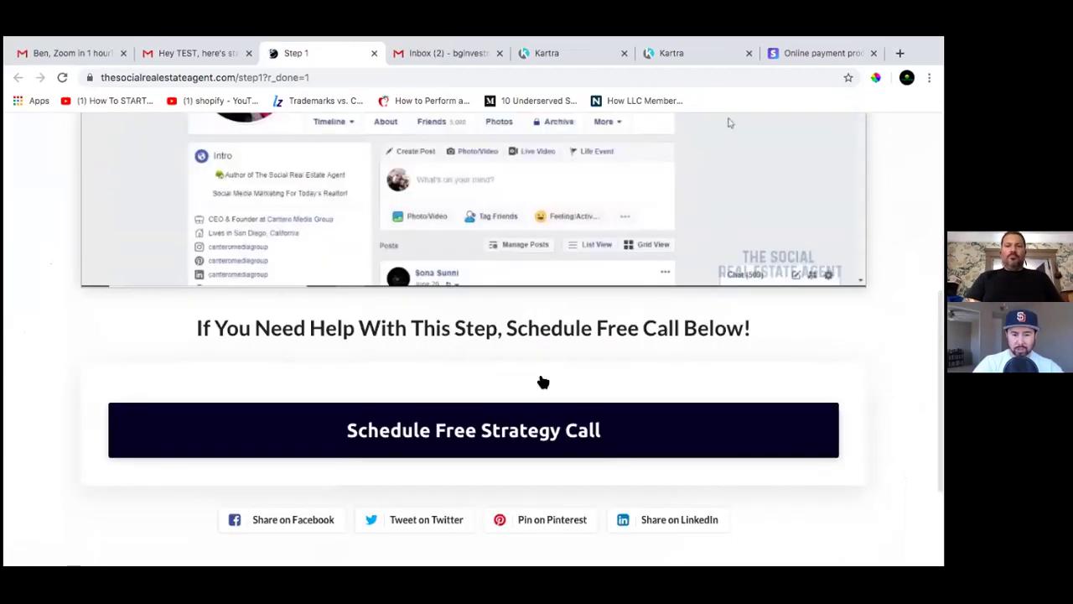
scroll(542, 381, "up", 9)
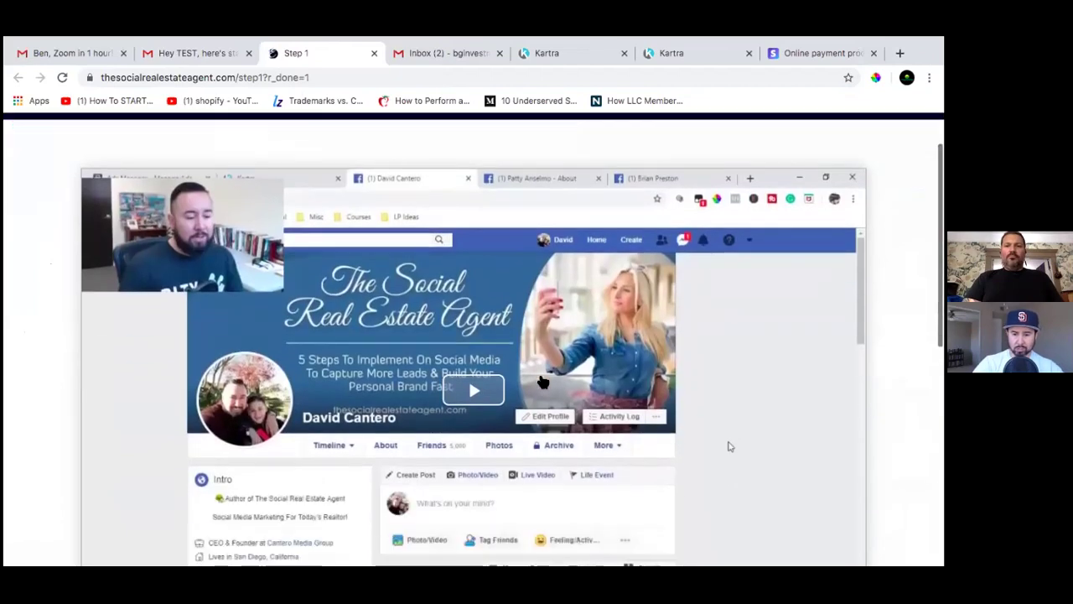
scroll(542, 381, "down", 8)
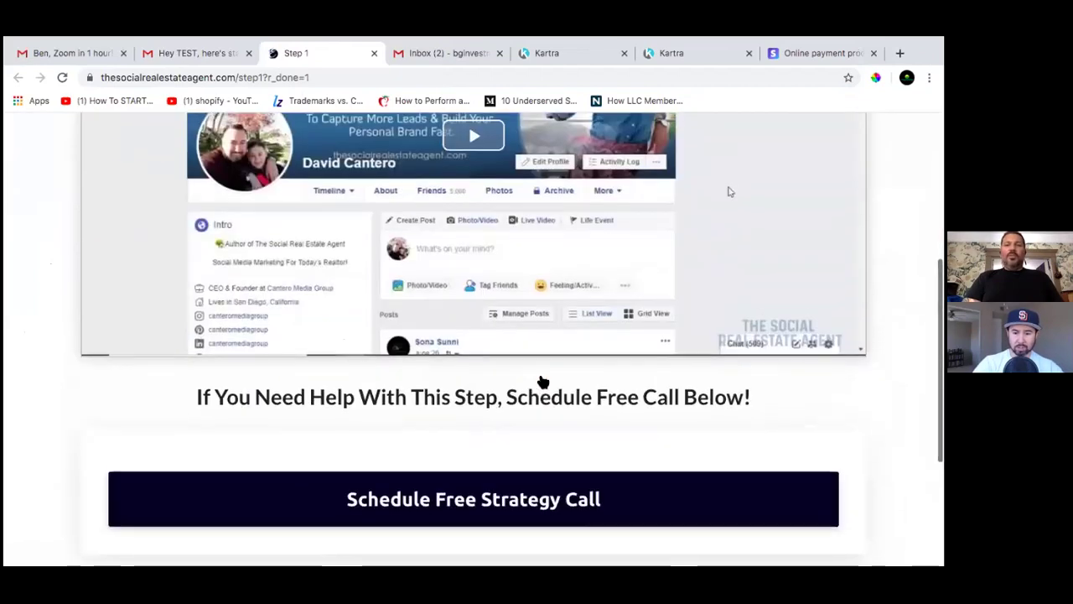
scroll(542, 382, "up", 8)
scroll(542, 382, "down", 1)
scroll(542, 382, "down", 6)
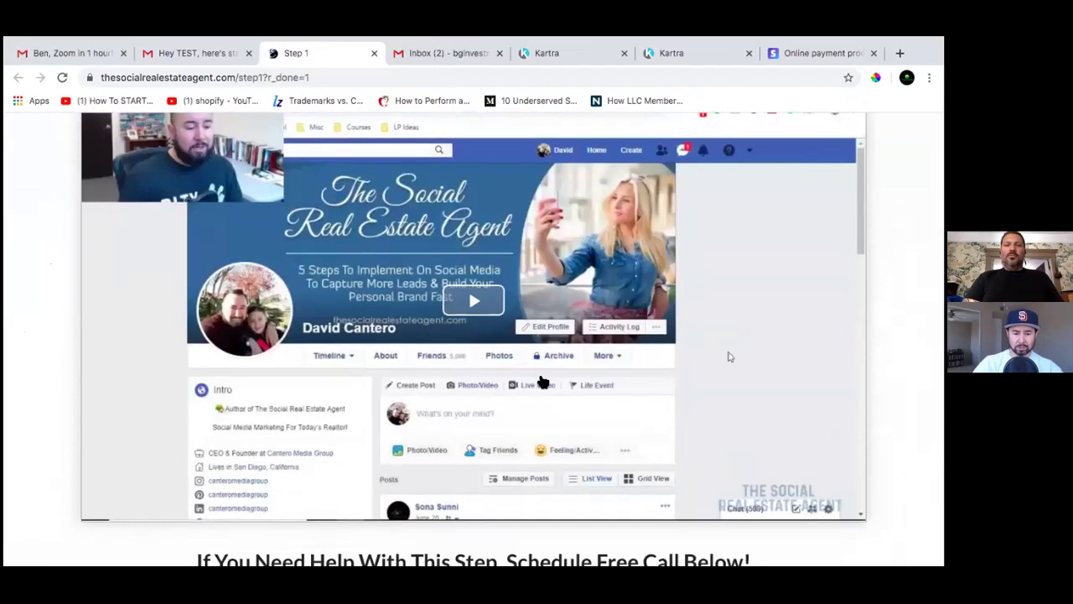
scroll(543, 381, "down", 2)
scroll(542, 382, "up", 9)
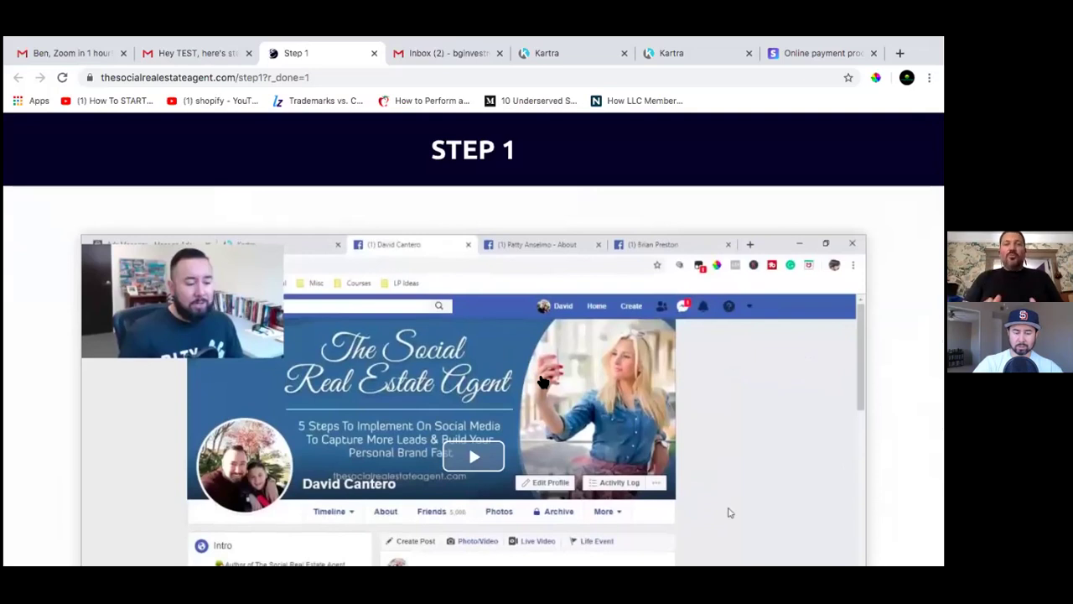
scroll(543, 382, "down", 2)
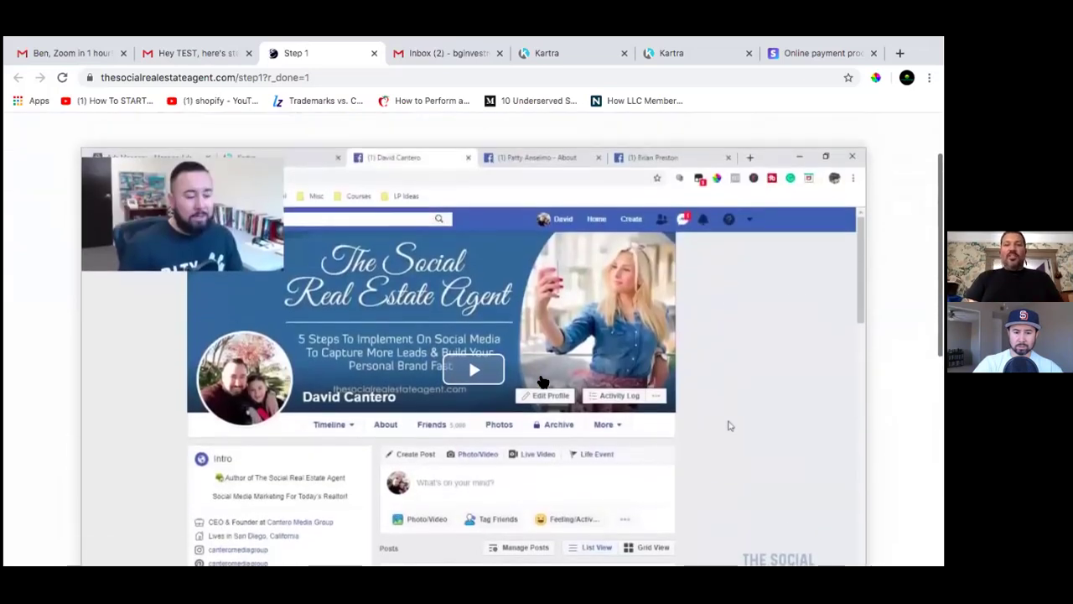
scroll(543, 381, "down", 4)
scroll(542, 381, "down", 1)
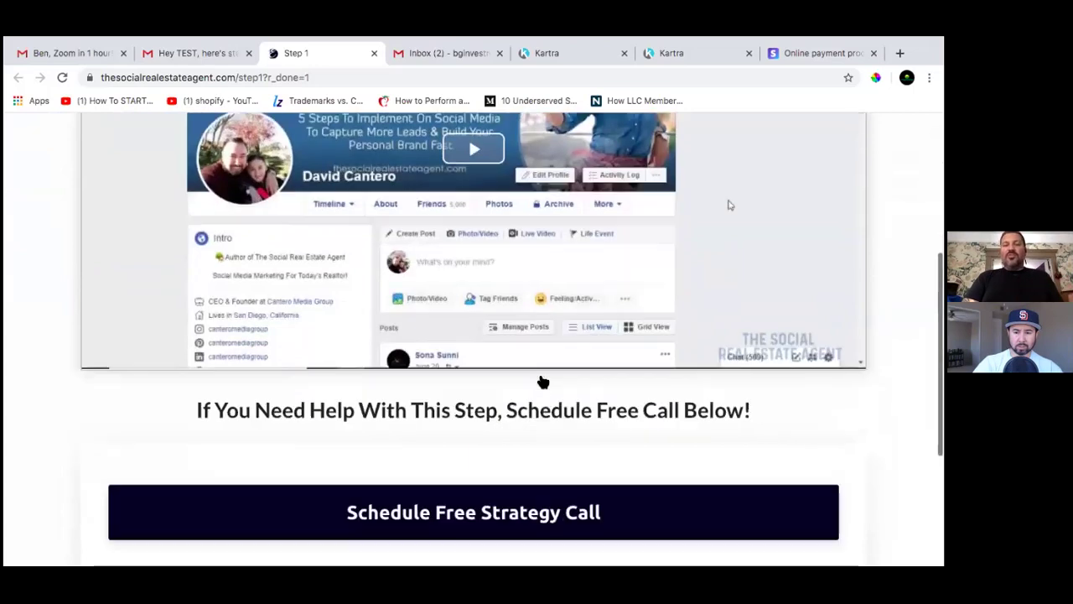
scroll(543, 382, "up", 5)
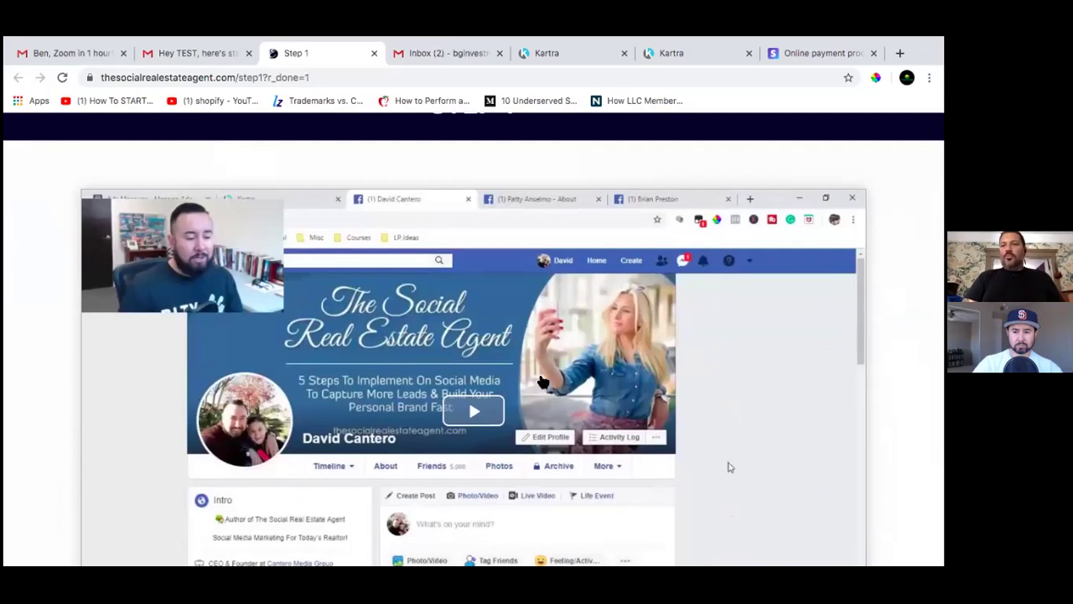
scroll(542, 382, "down", 2)
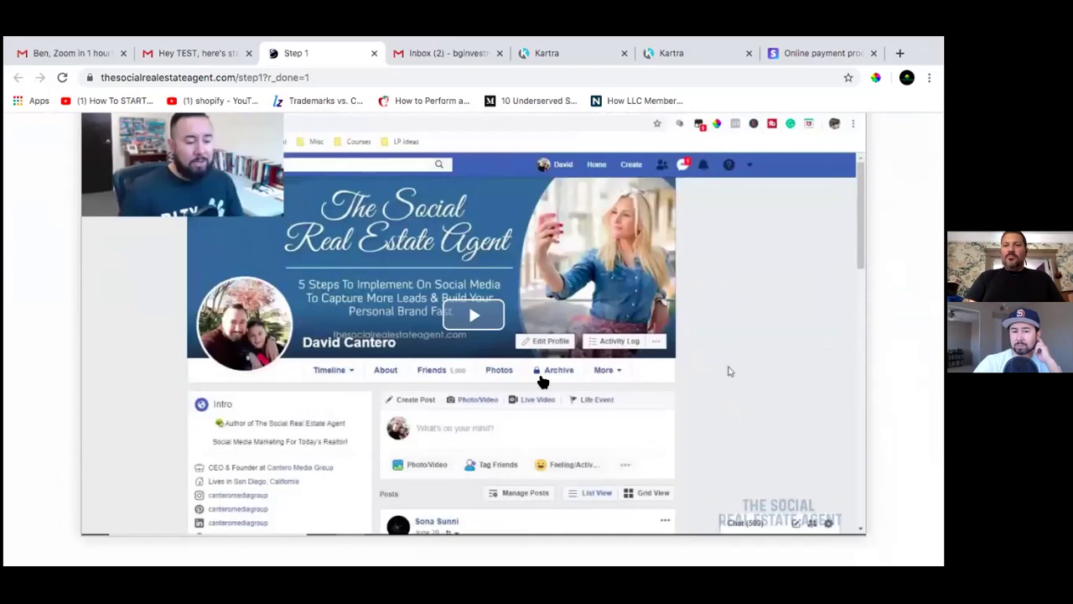
scroll(542, 382, "down", 1)
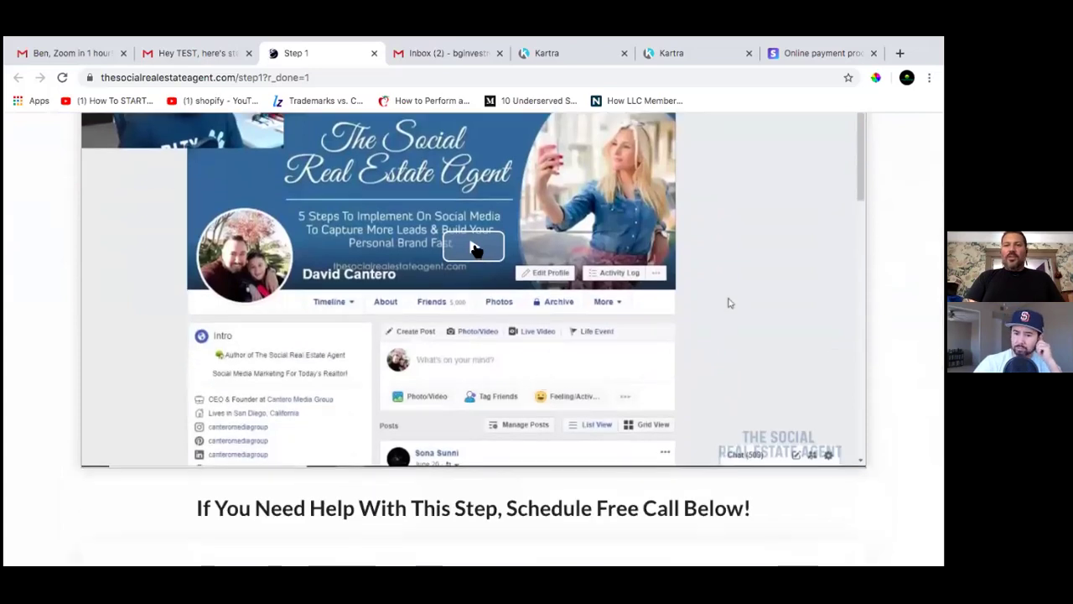
left_click(727, 302)
scroll(787, 536, "up", 3)
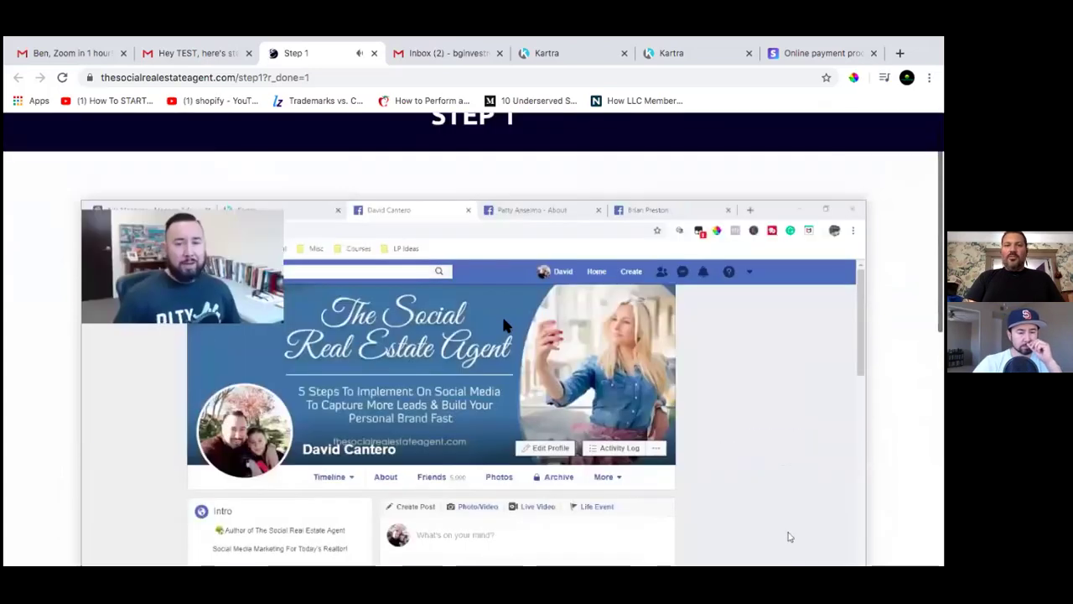
scroll(445, 369, "down", 1)
left_click(445, 369)
scroll(509, 323, "down", 3)
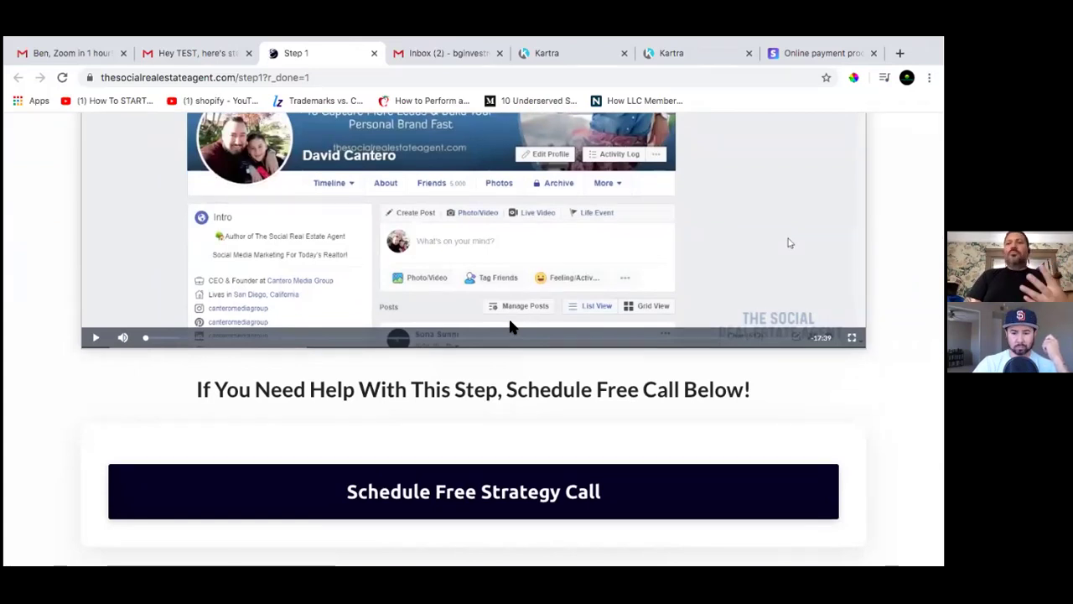
scroll(463, 259, "up", 4)
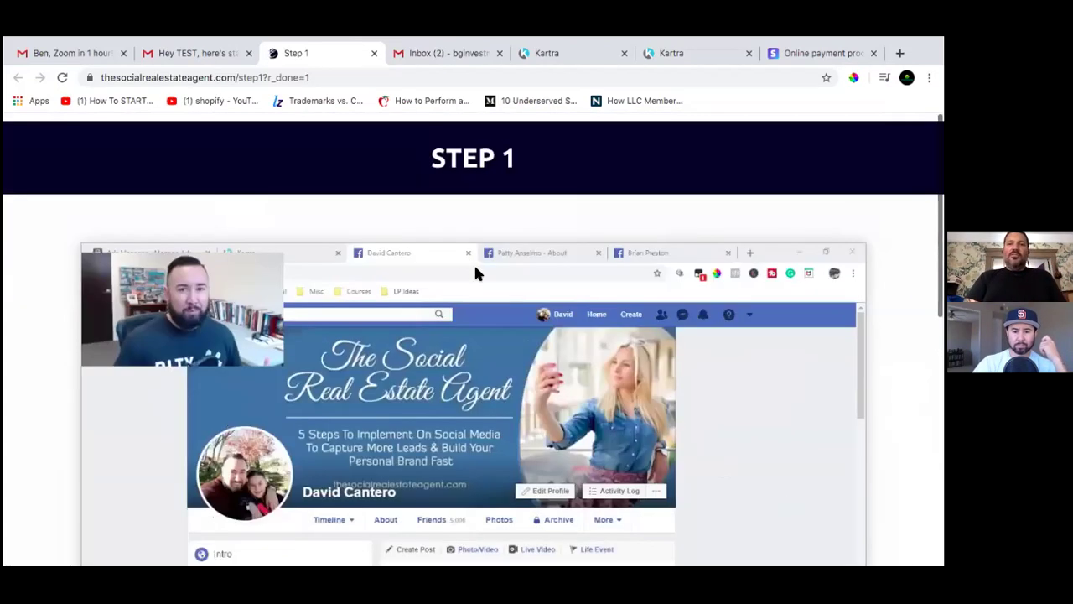
Close the Step 1 page tab and return from Gmail to the Kartra email sequence tab
left_click(374, 54)
scroll(459, 331, "down", 1)
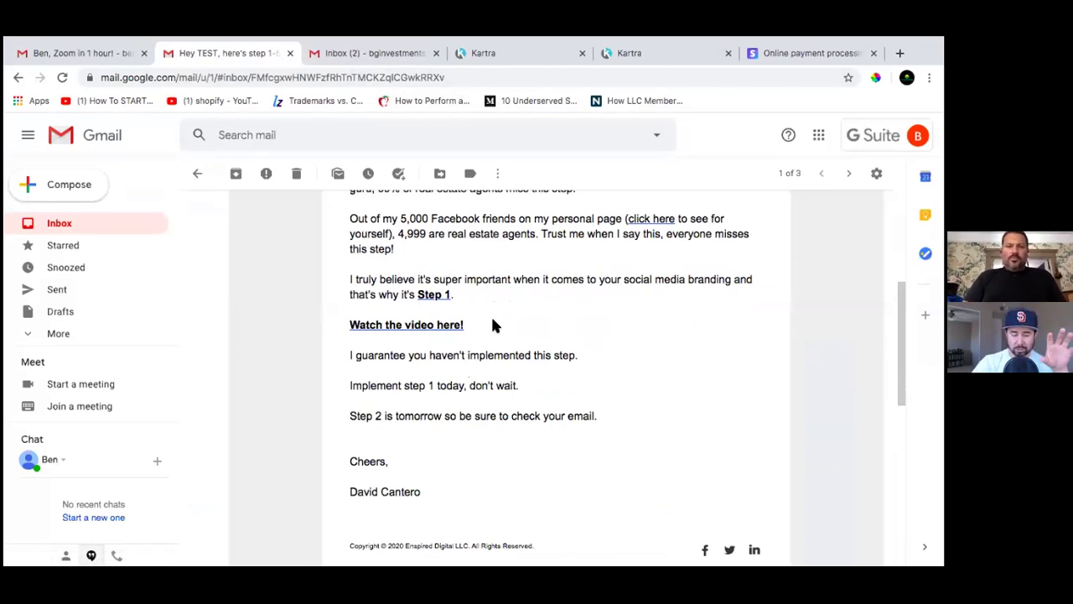
scroll(490, 326, "up", 2)
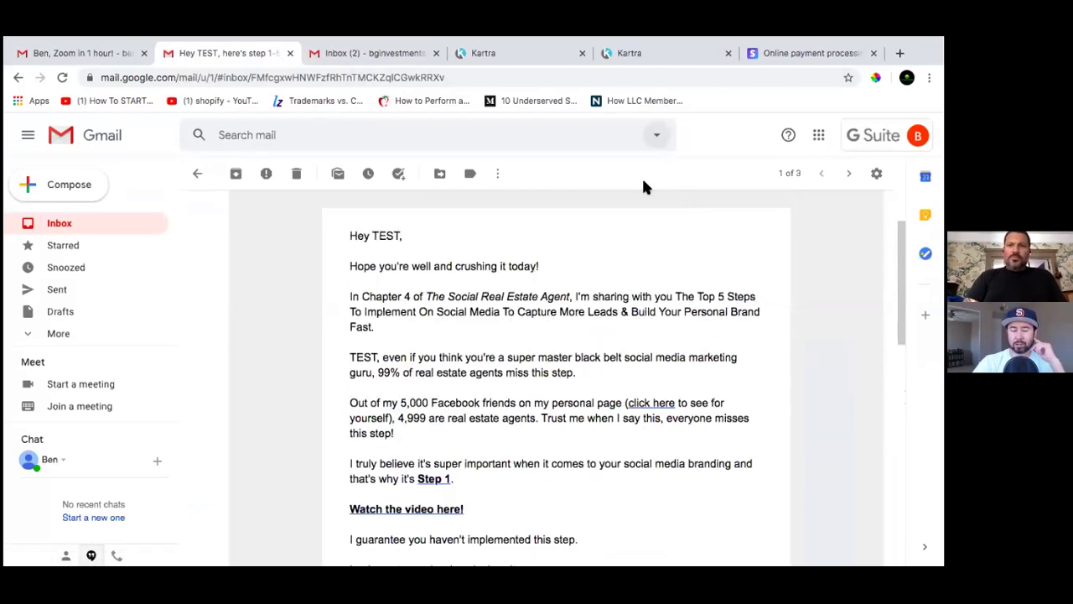
left_click(660, 54)
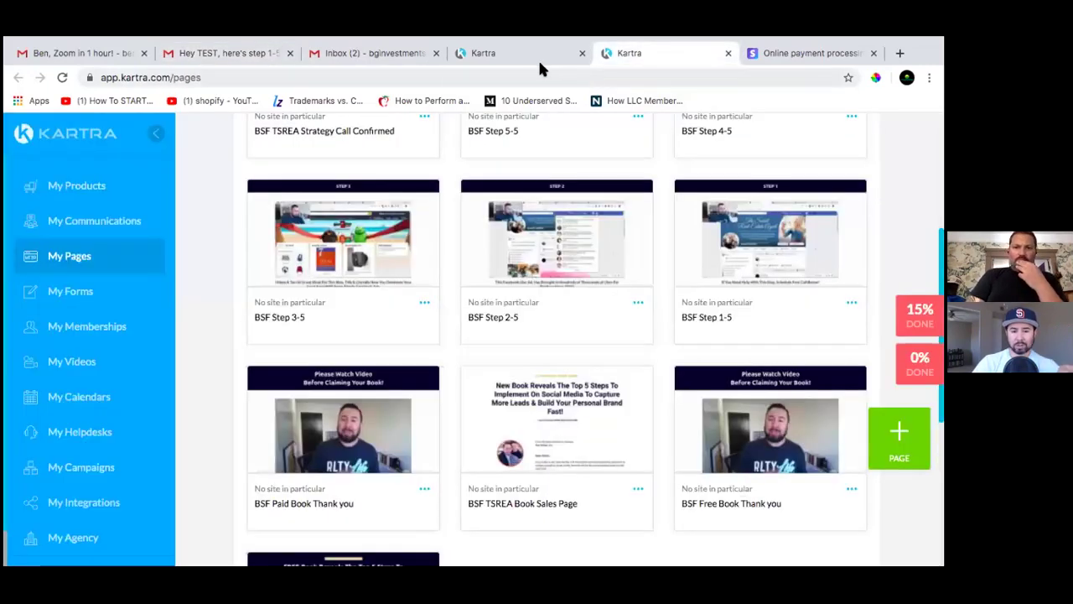
left_click(532, 61)
Dismiss the test-sent confirmation and review the step 1-5 email body down to its 'Step 2 is tomorrow' sign-off
left_click(620, 129)
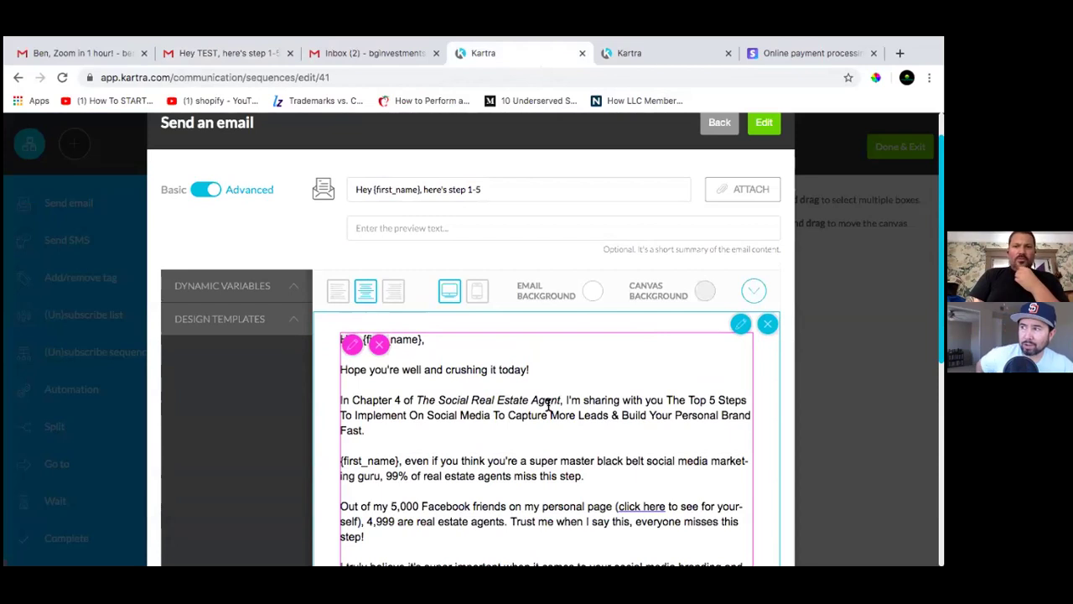
scroll(548, 405, "down", 5)
scroll(549, 405, "down", 1)
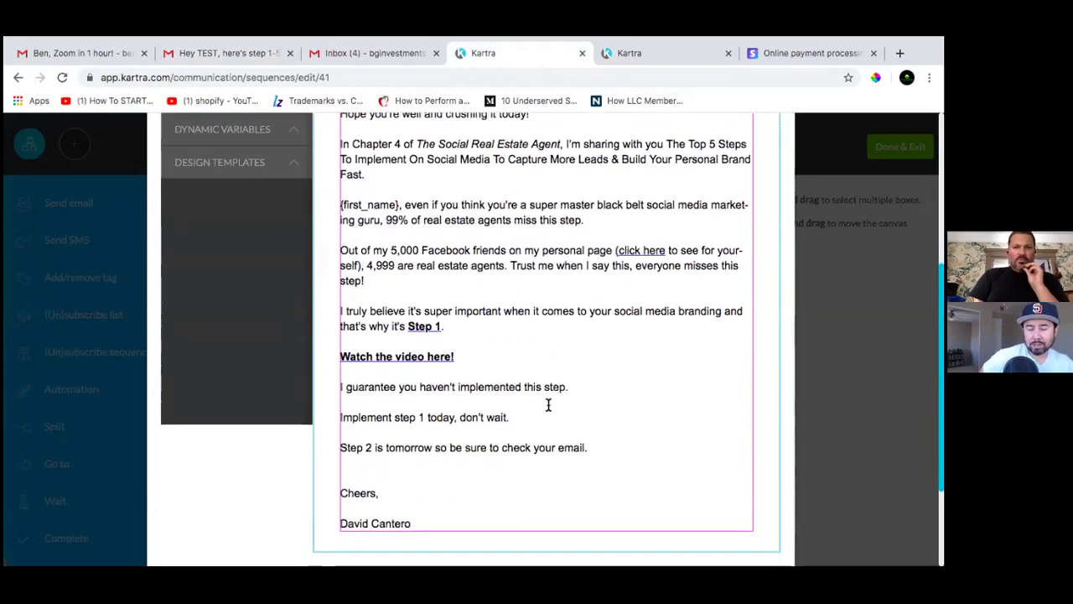
scroll(549, 405, "up", 5)
scroll(548, 404, "up", 1)
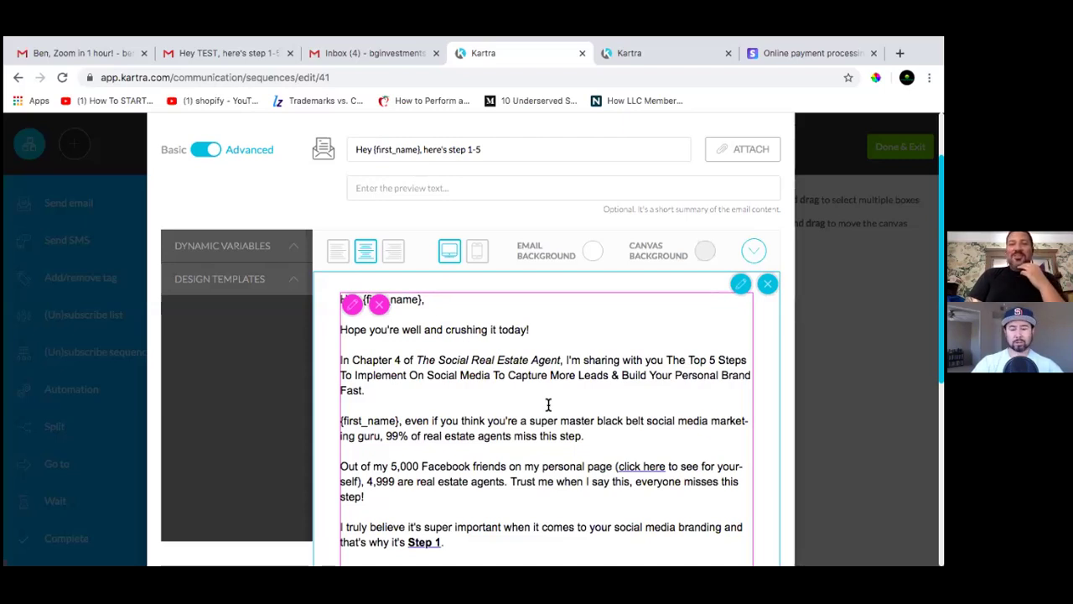
scroll(548, 405, "down", 5)
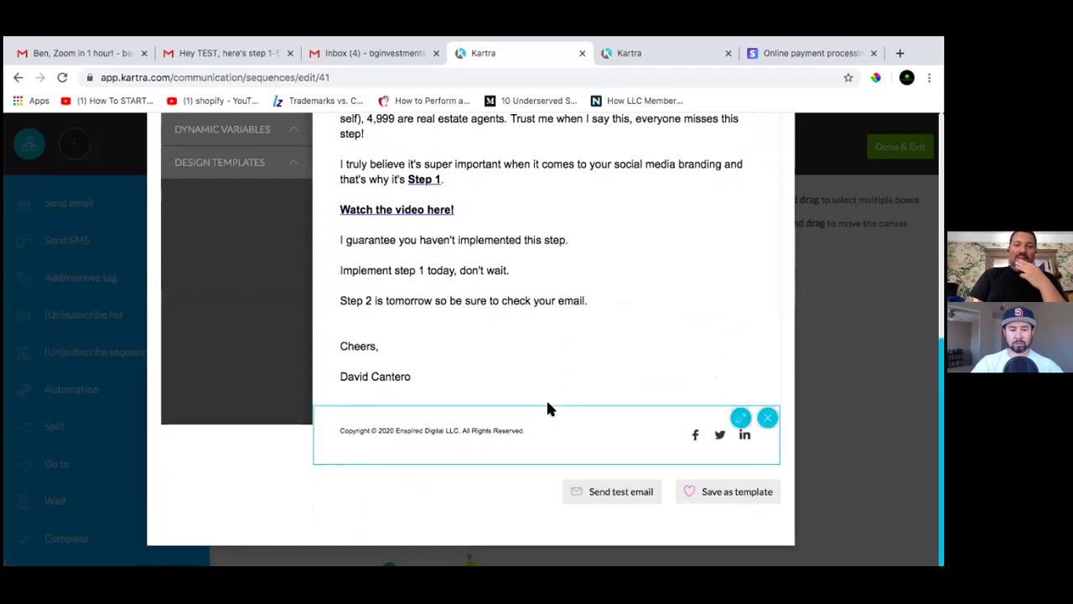
scroll(548, 405, "up", 6)
scroll(548, 405, "down", 3)
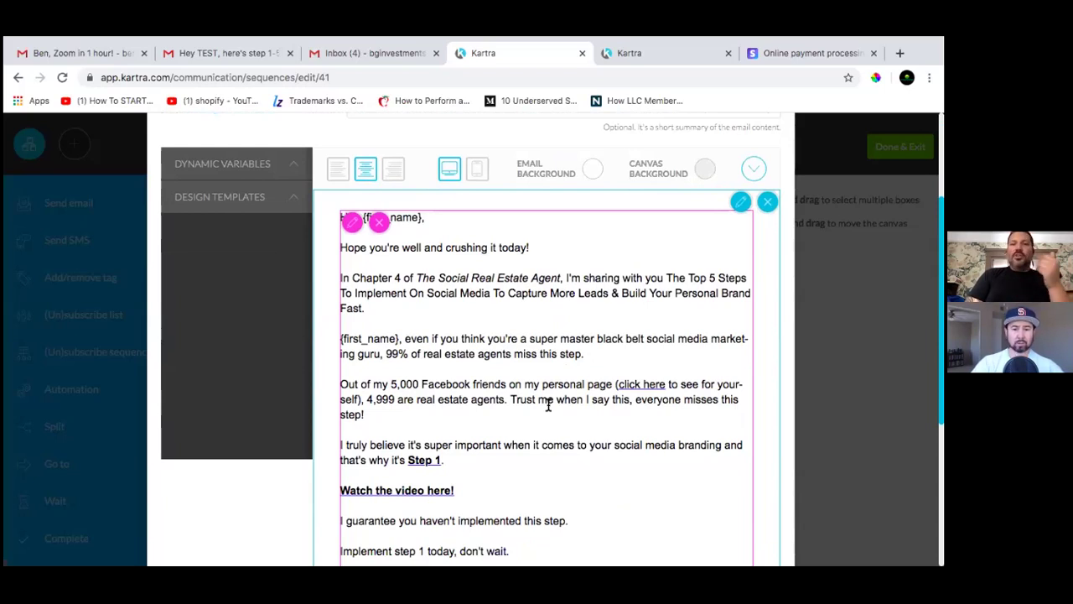
scroll(579, 413, "down", 3)
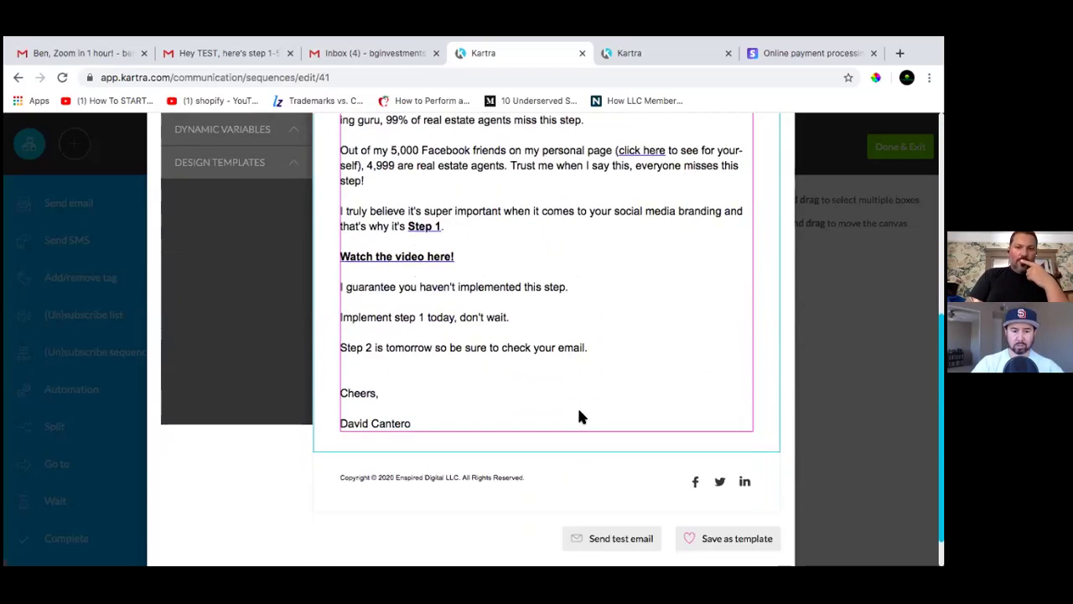
scroll(579, 413, "up", 5)
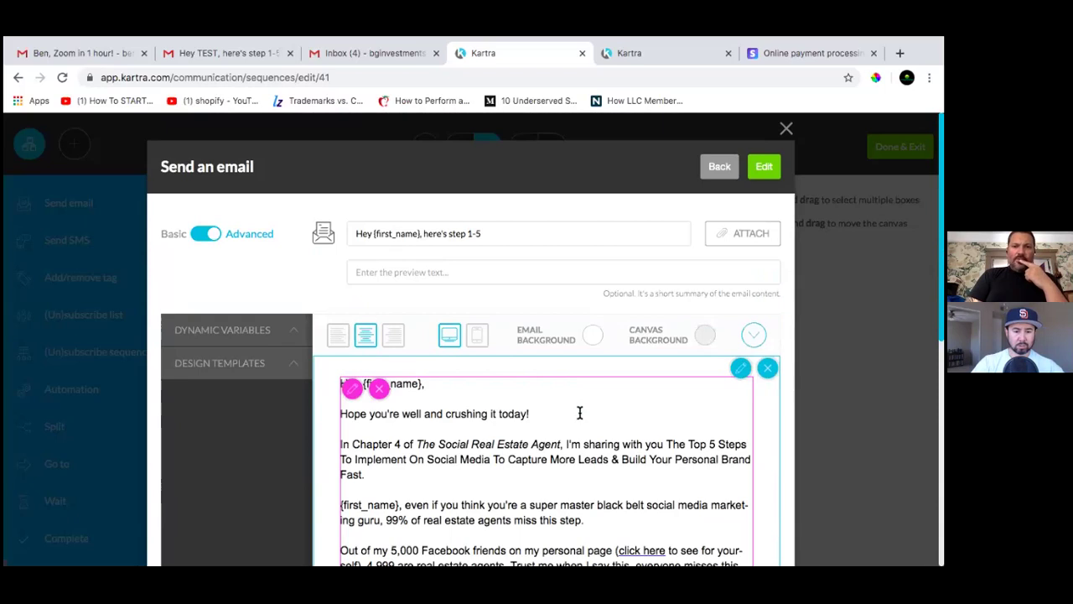
scroll(579, 413, "down", 1)
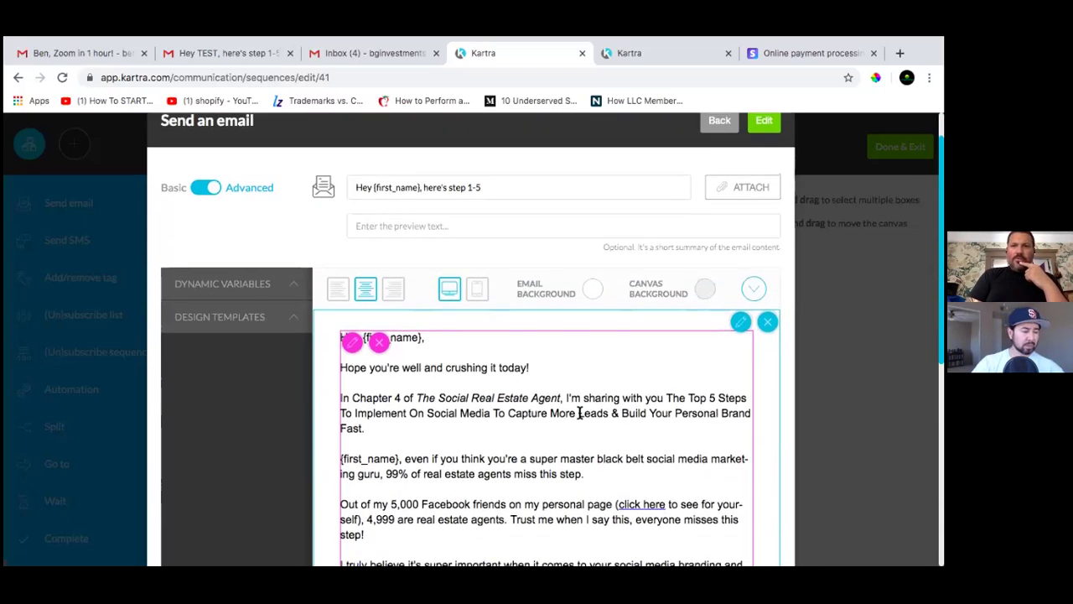
scroll(579, 413, "down", 2)
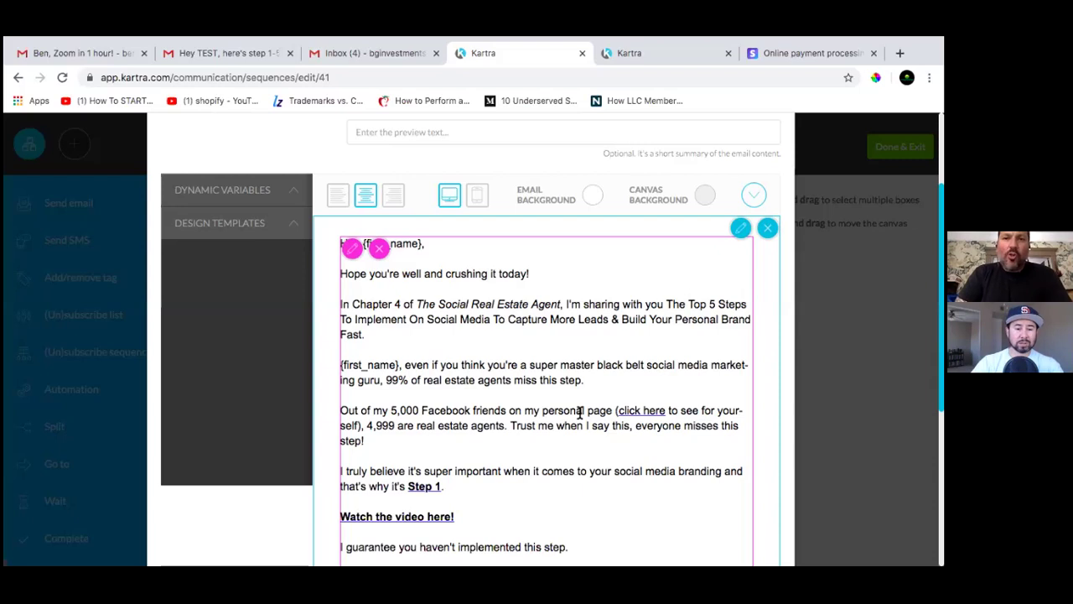
scroll(579, 412, "down", 2)
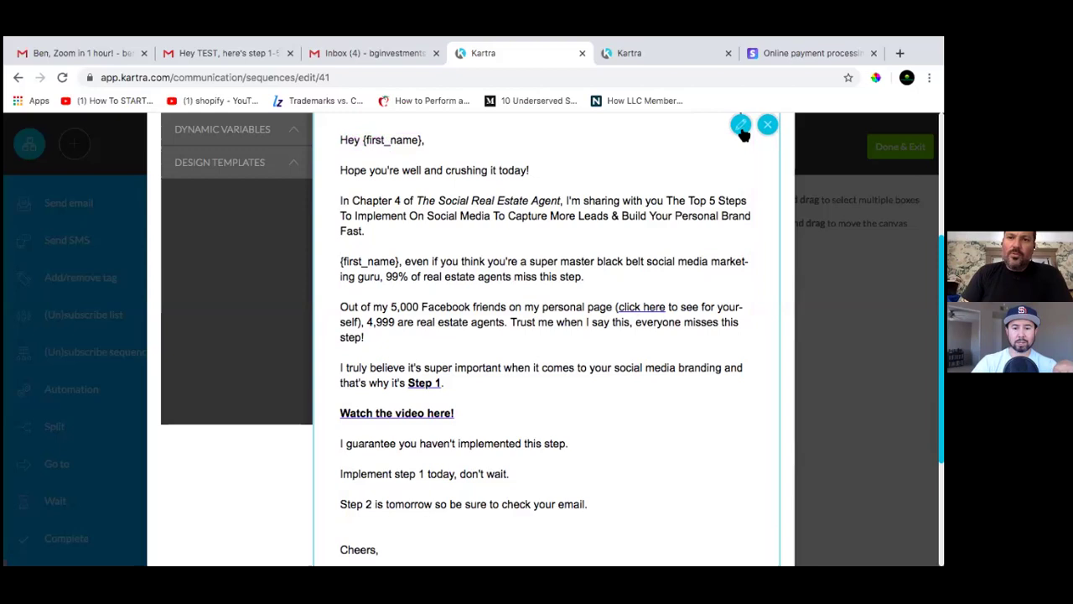
Save the step 1-5 email content, review its 1-day delay summary, and close the settings window
left_click(768, 127)
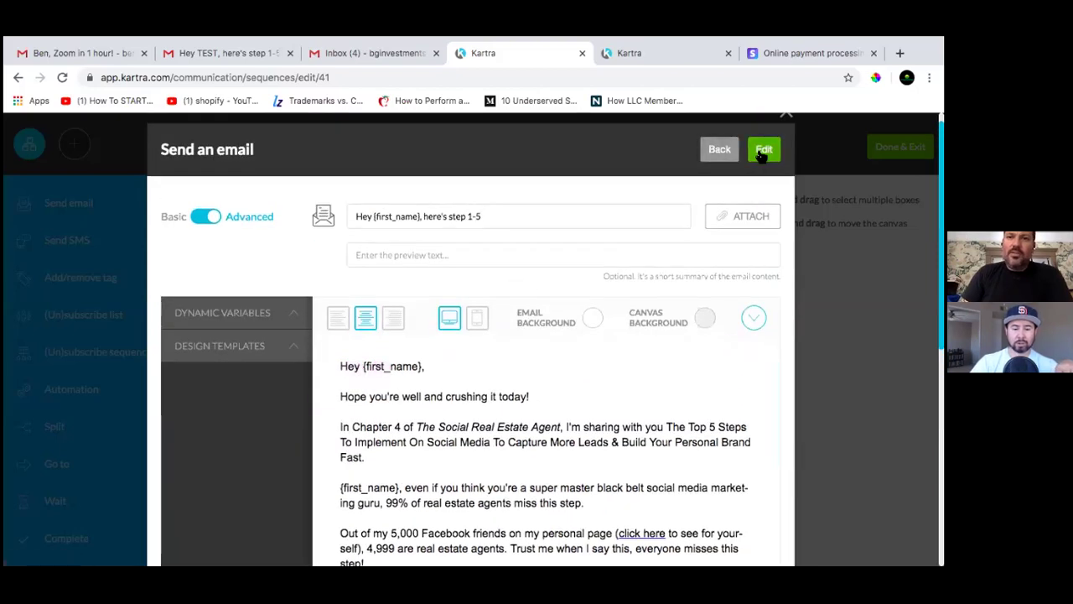
left_click(762, 152)
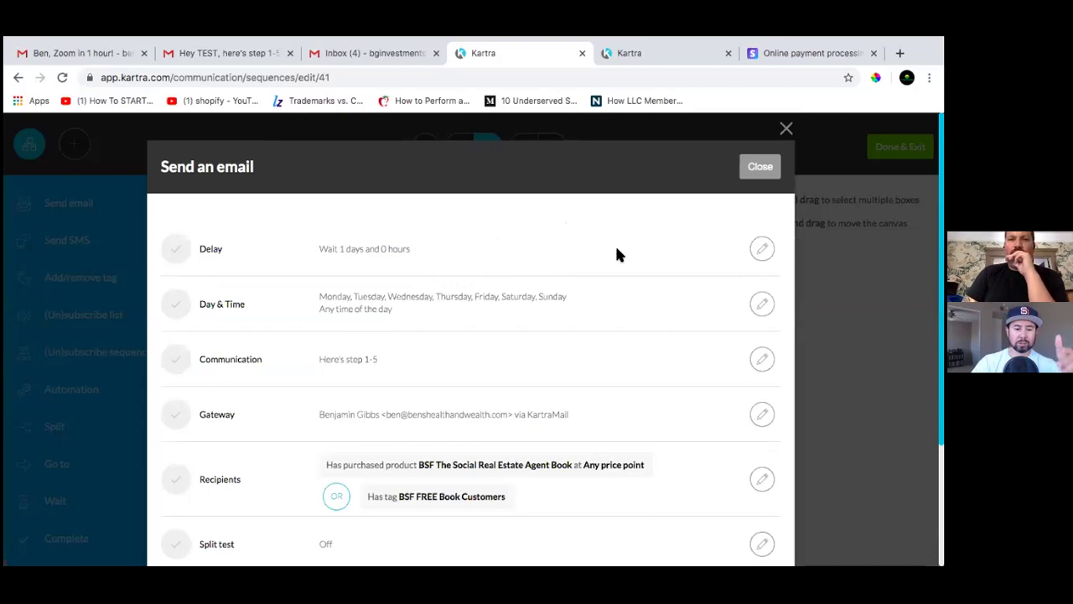
scroll(558, 304, "down", 2)
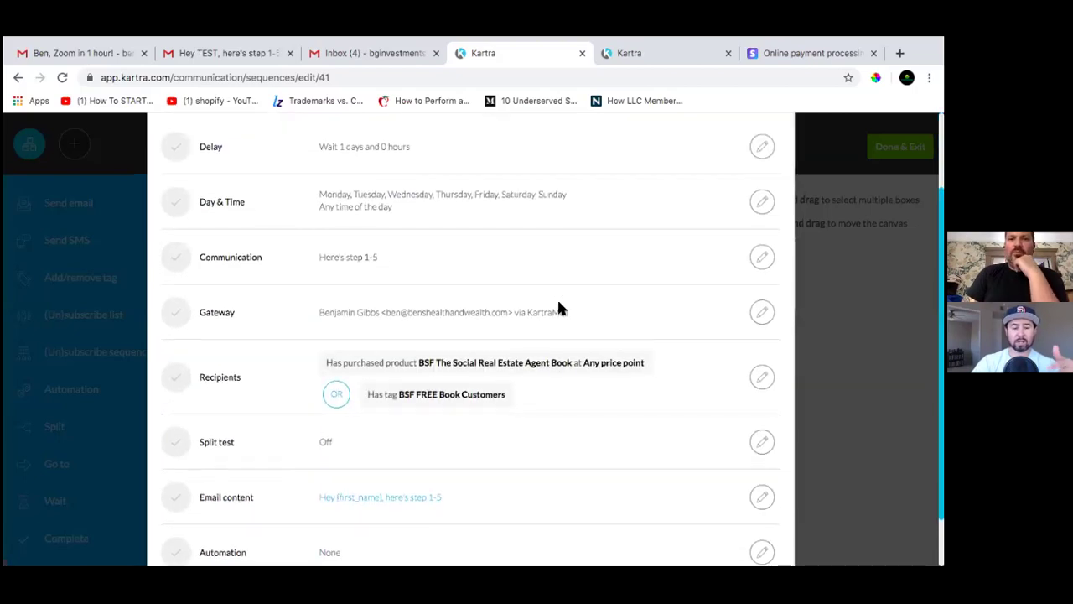
scroll(558, 306, "down", 1)
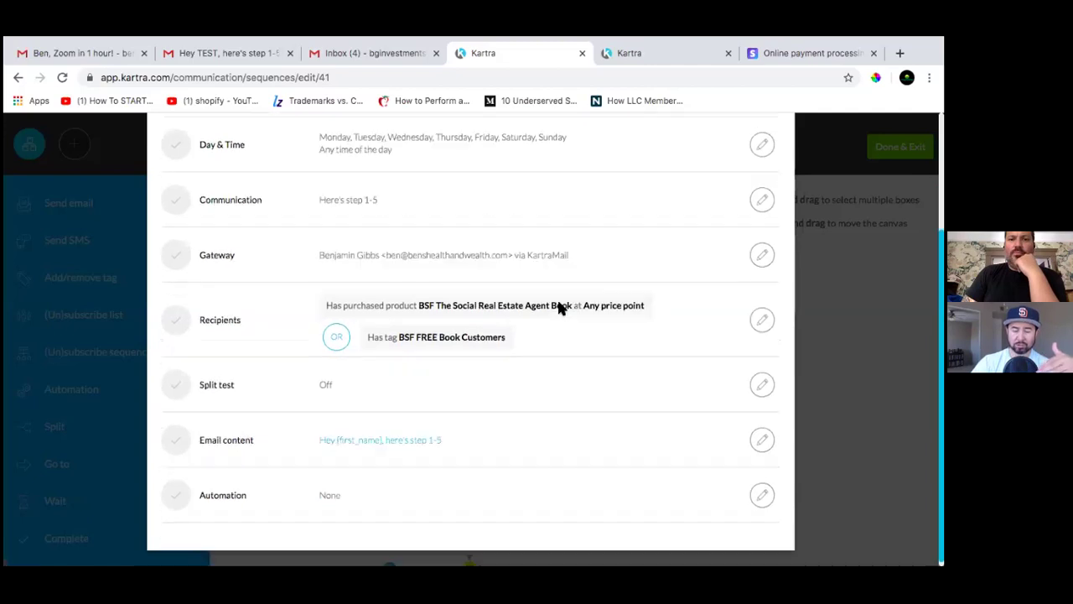
scroll(558, 306, "up", 3)
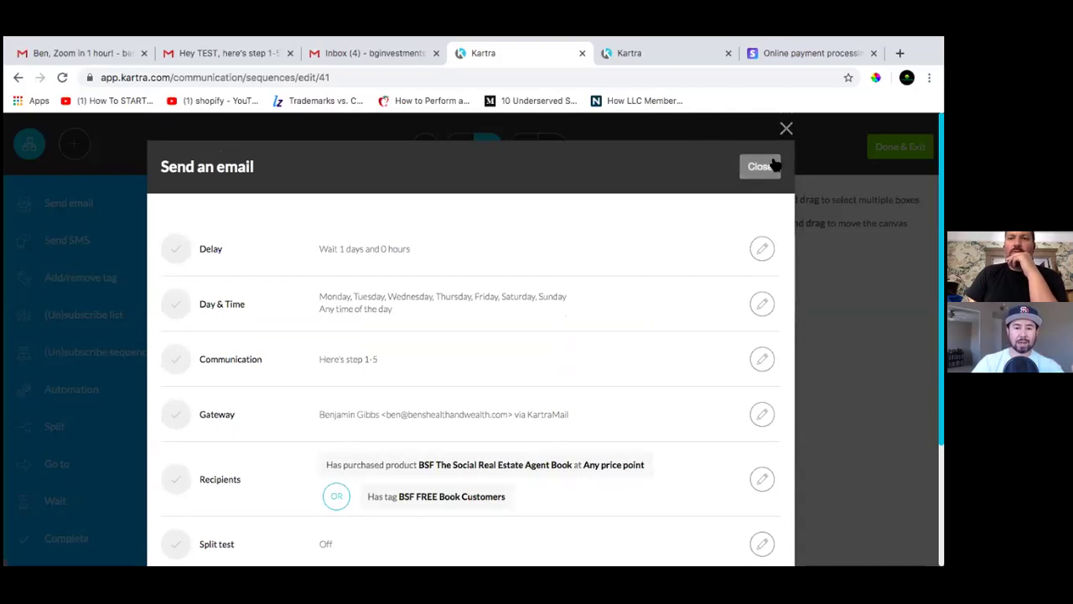
left_click(761, 166)
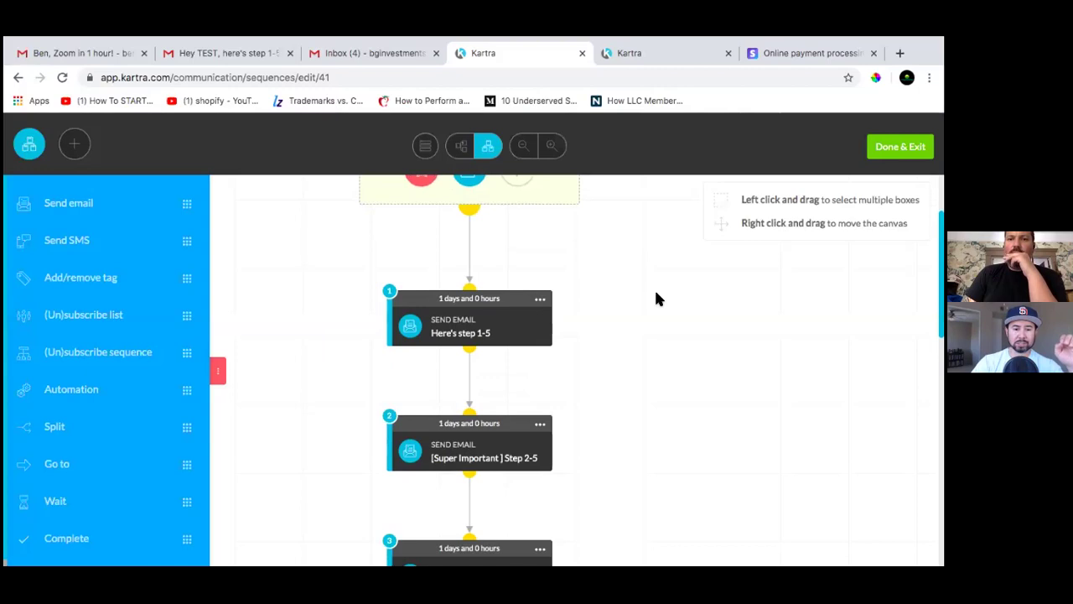
scroll(656, 300, "down", 3)
scroll(656, 299, "down", 2)
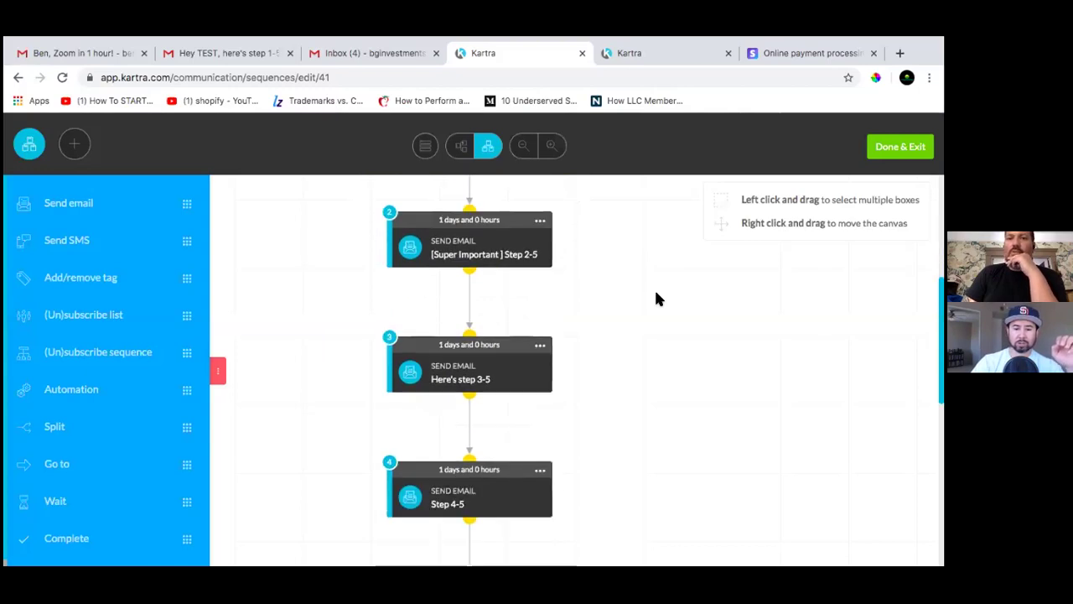
scroll(656, 300, "down", 5)
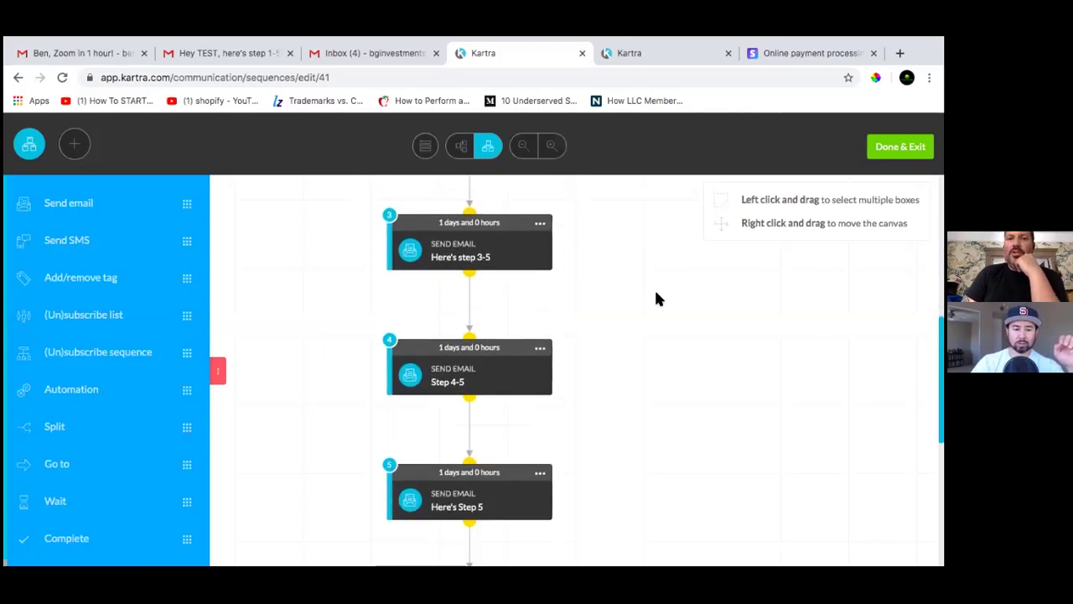
scroll(657, 300, "up", 1)
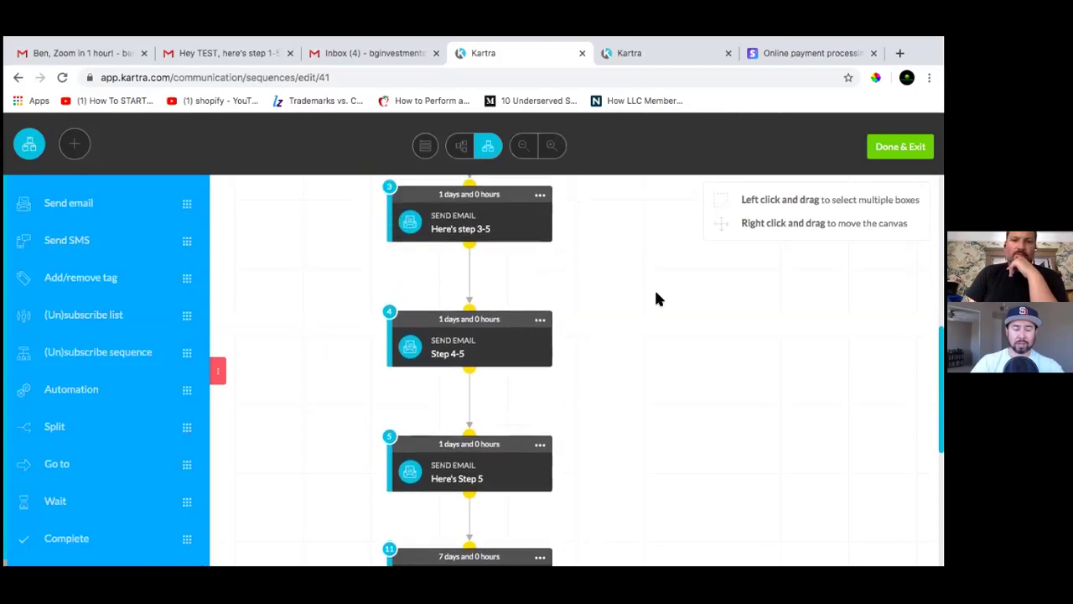
scroll(303, 352, "up", 10)
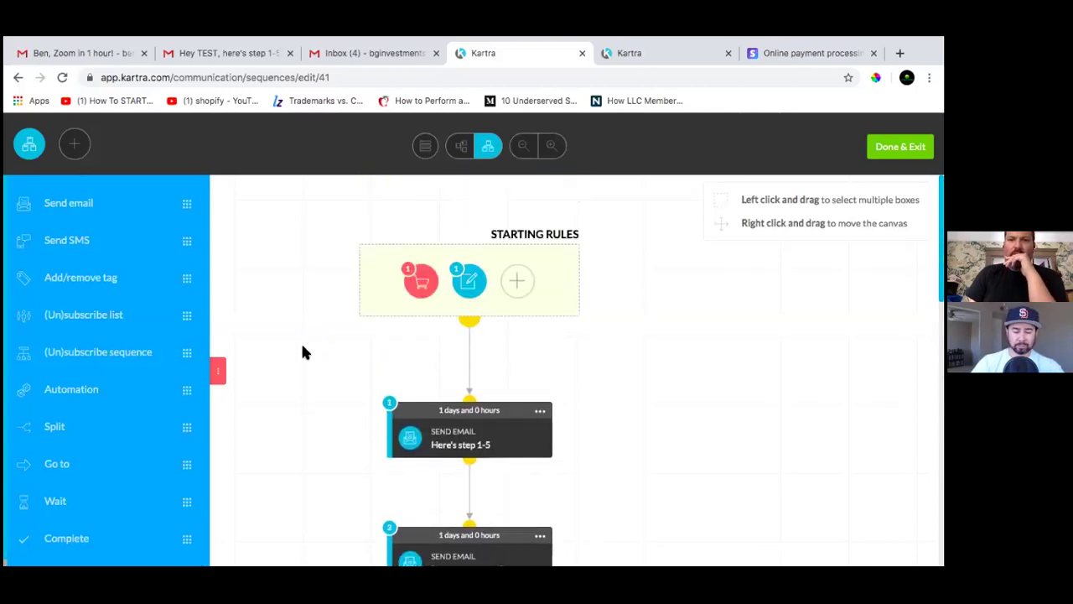
scroll(302, 352, "down", 2)
scroll(675, 359, "down", 10)
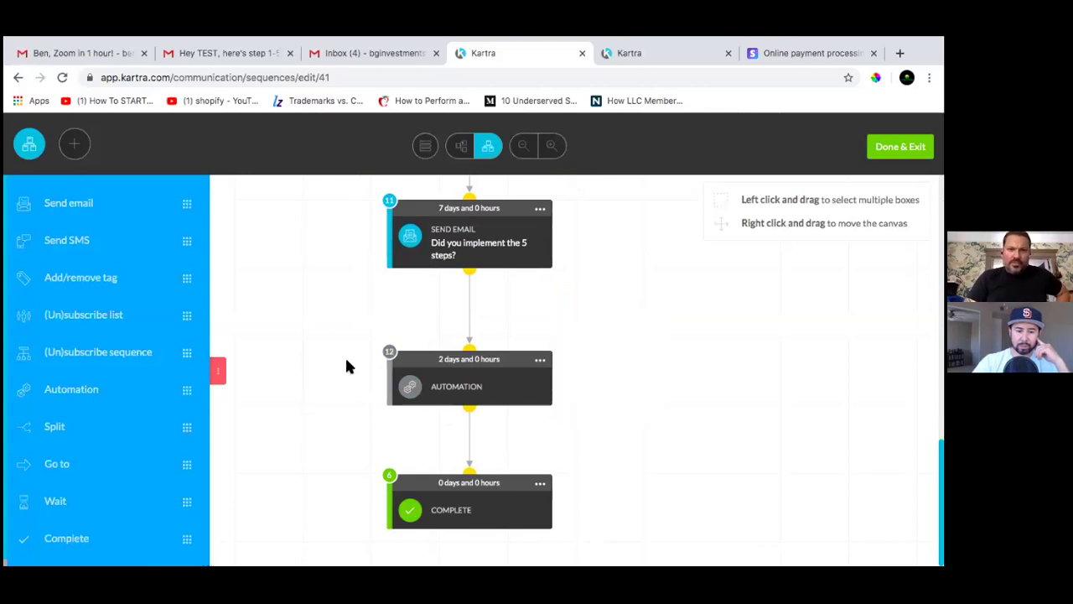
Remove the connector between the 'Did you implement the 5 steps?' email and the Automation step
mouse_move(538, 486)
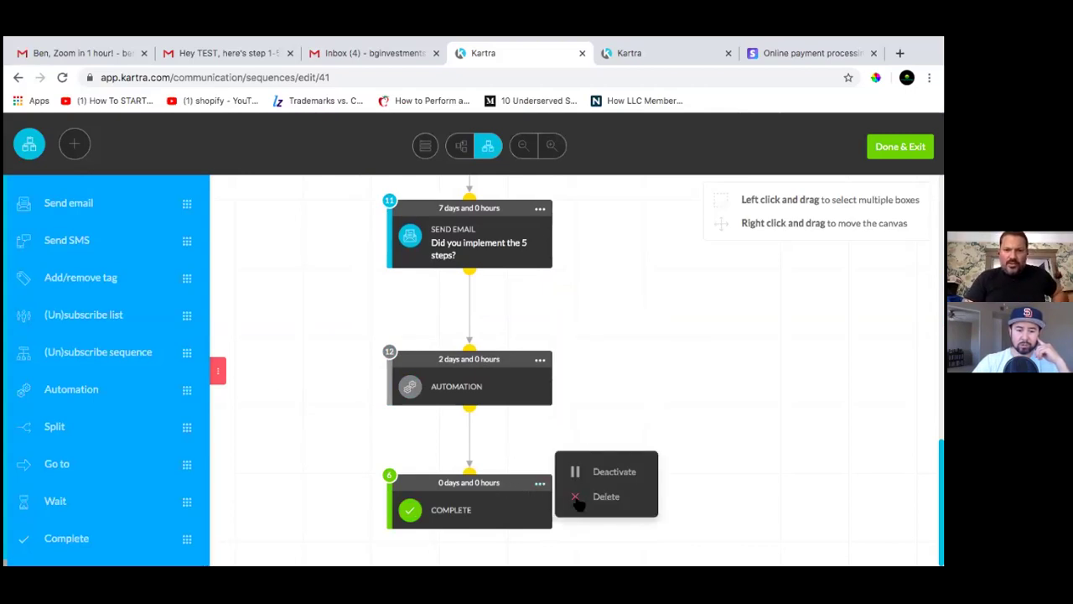
left_click(645, 362)
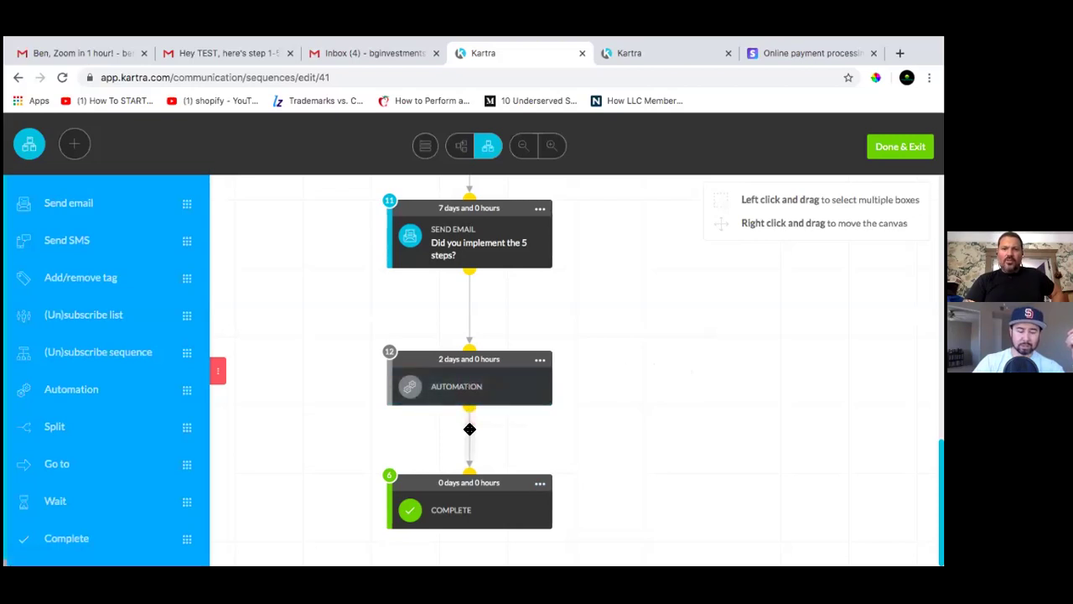
left_click(469, 429)
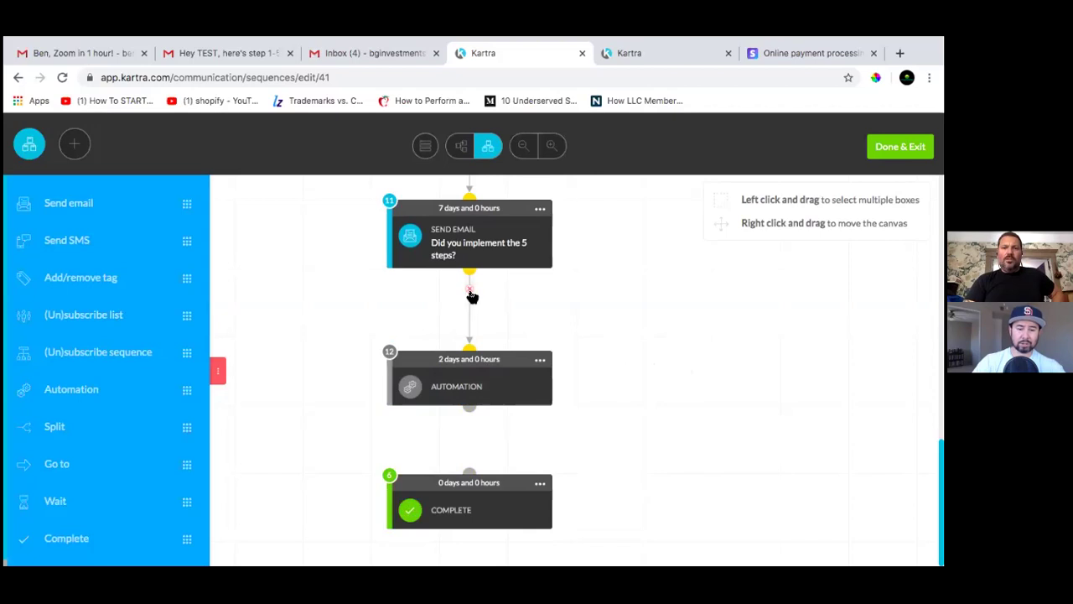
left_click(469, 291)
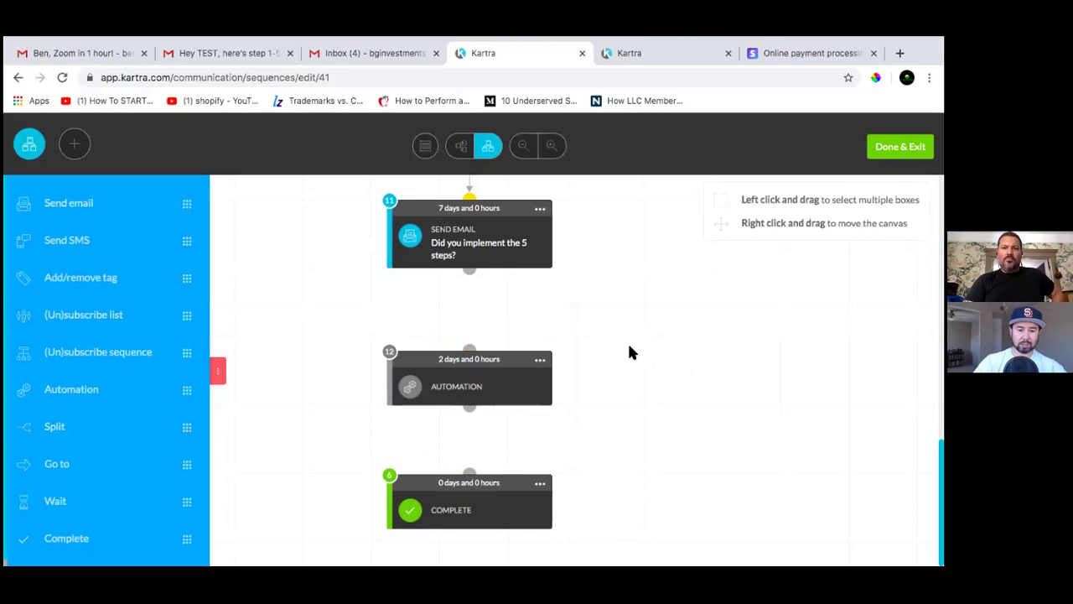
Move the Automation step slightly lower to leave space above it
left_click(470, 498)
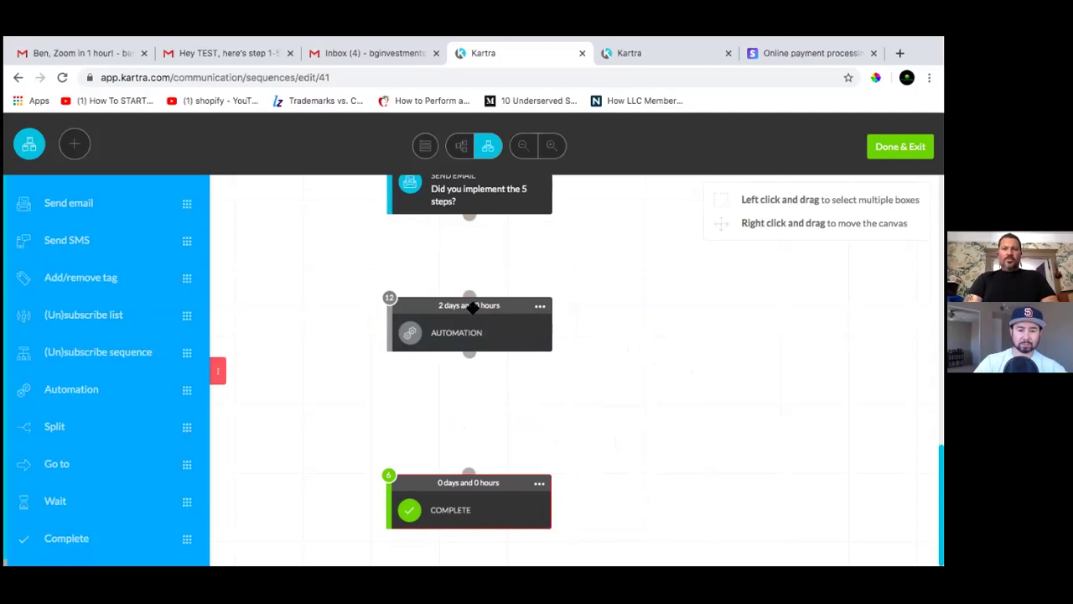
left_click(467, 332)
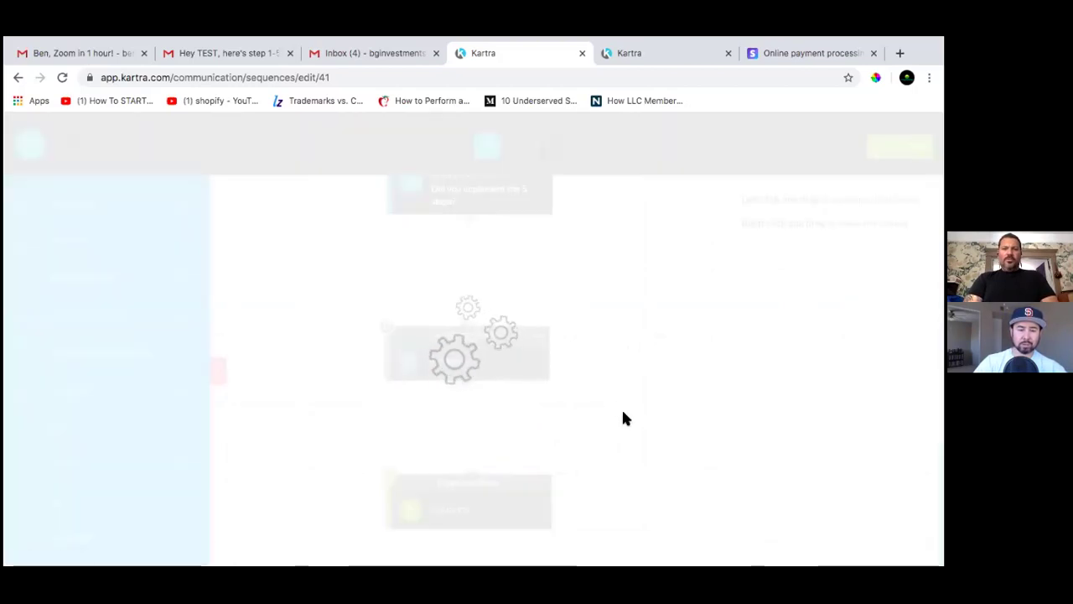
scroll(648, 329, "up", 2)
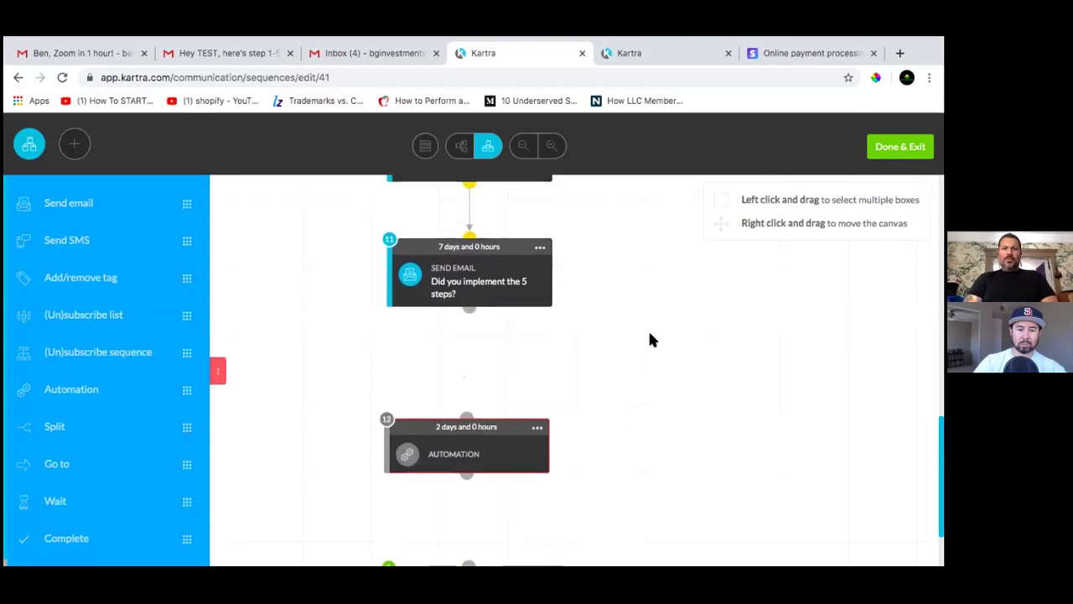
scroll(649, 334, "down", 2)
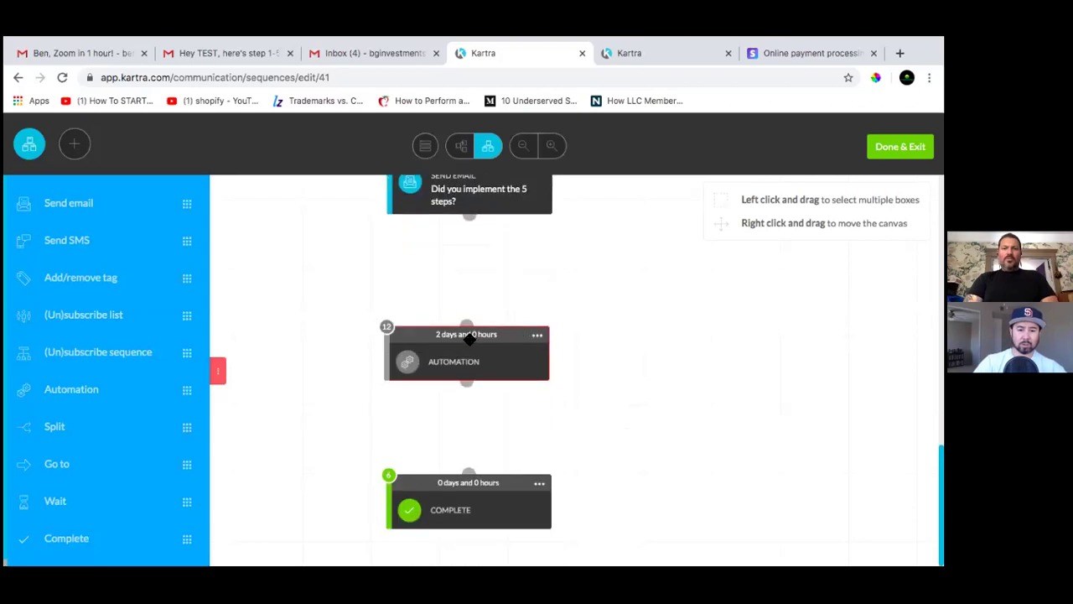
left_click_drag(469, 337, 465, 367)
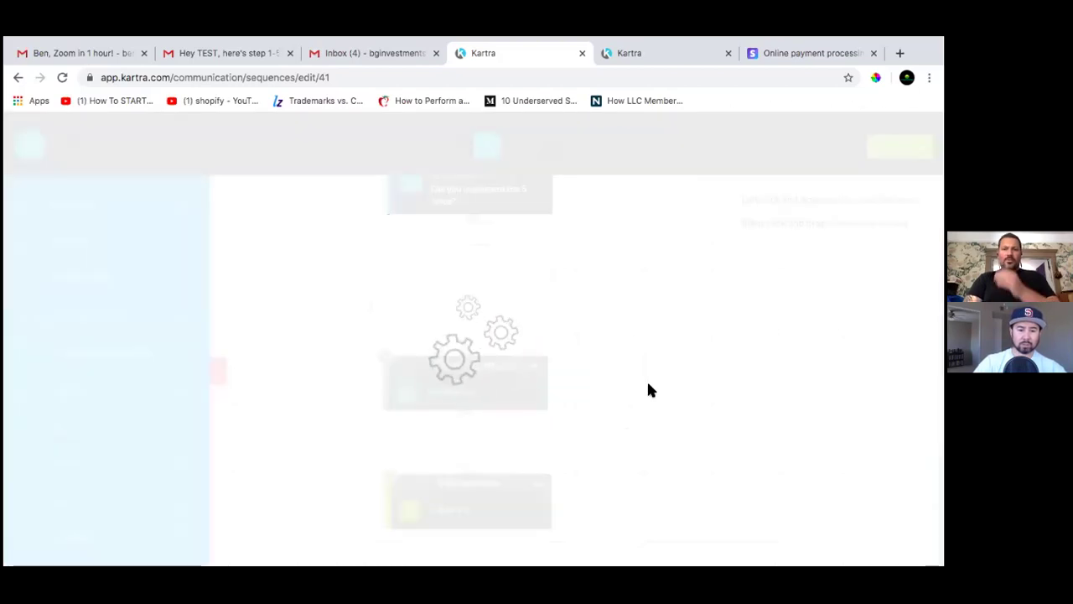
scroll(642, 348, "up", 1)
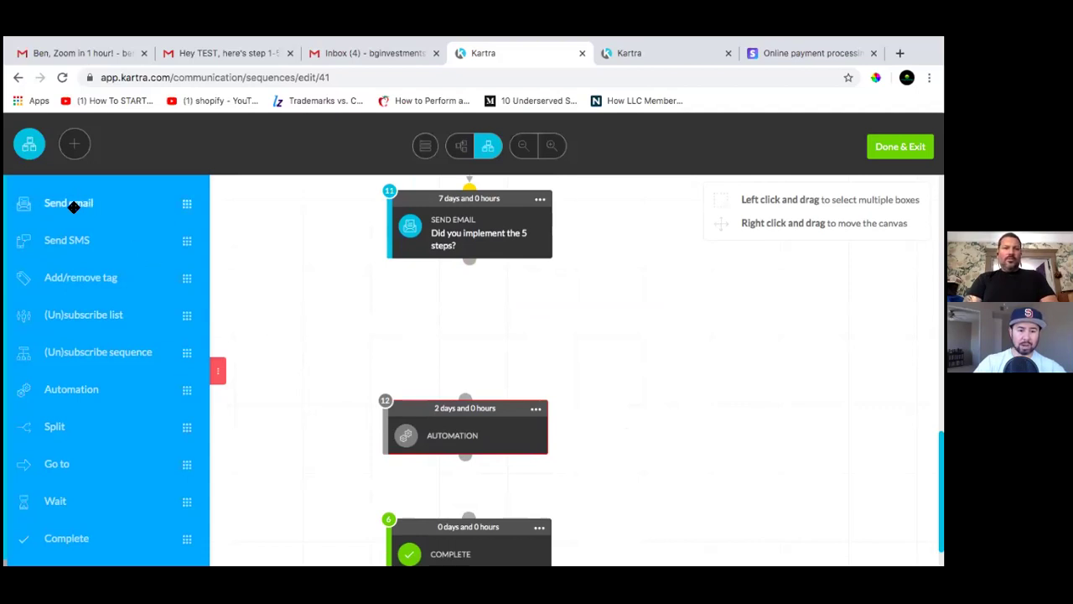
Insert a Send email step between steps 11 and 12 with a 1-day, 0-hour wait
left_click_drag(70, 206, 441, 349)
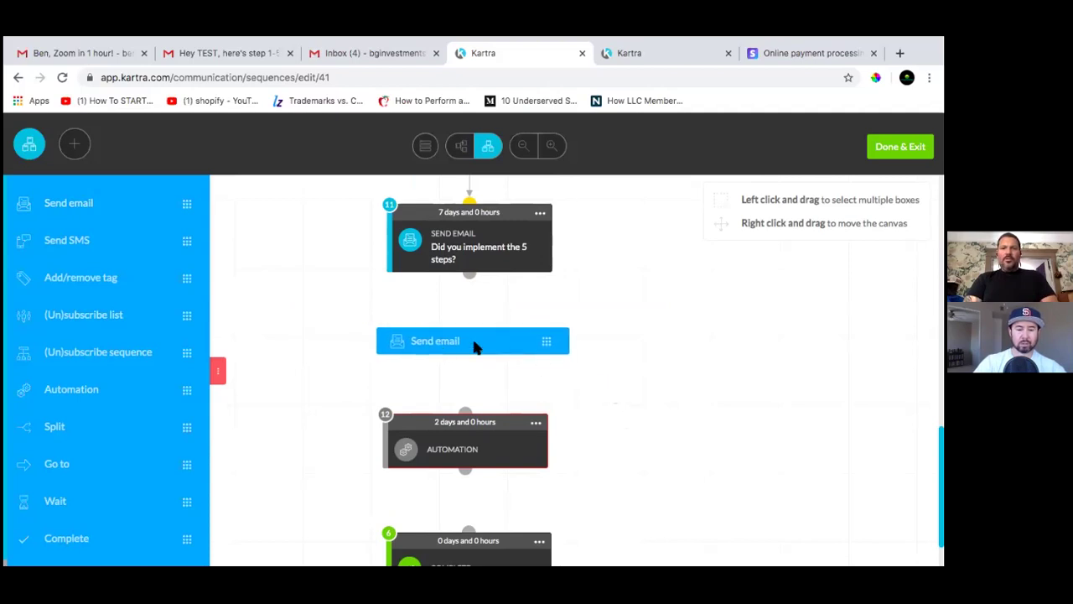
left_click(547, 344)
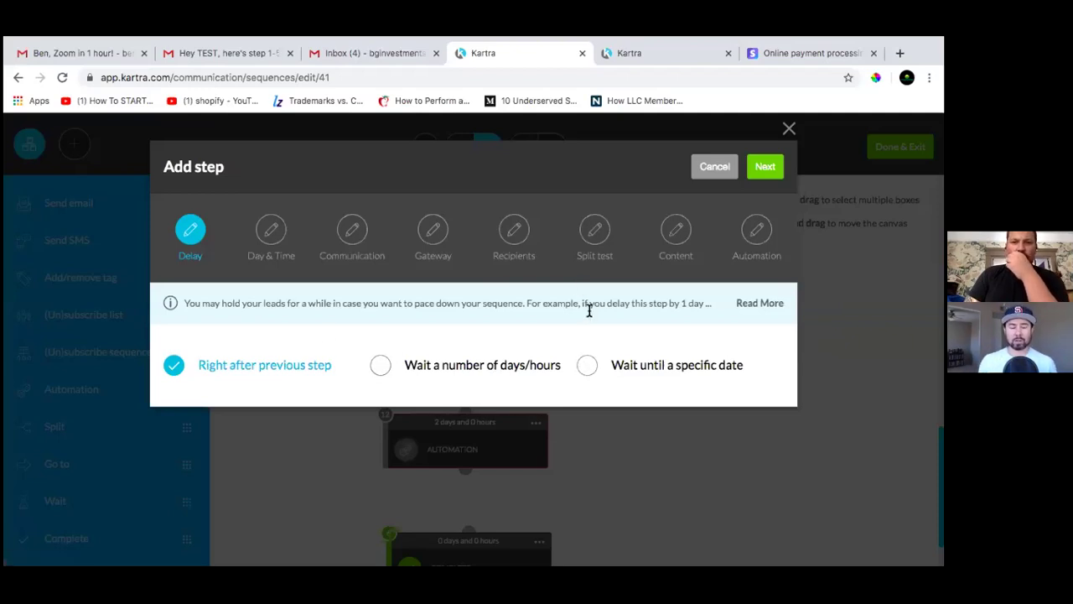
left_click(384, 366)
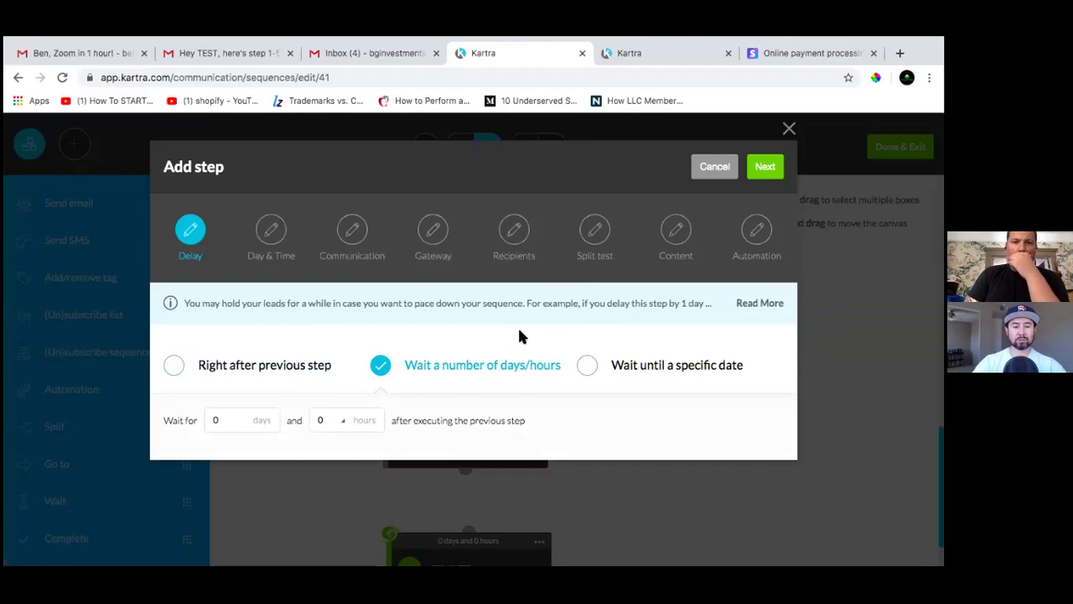
left_click(241, 419)
key("BackSpace")
type("1")
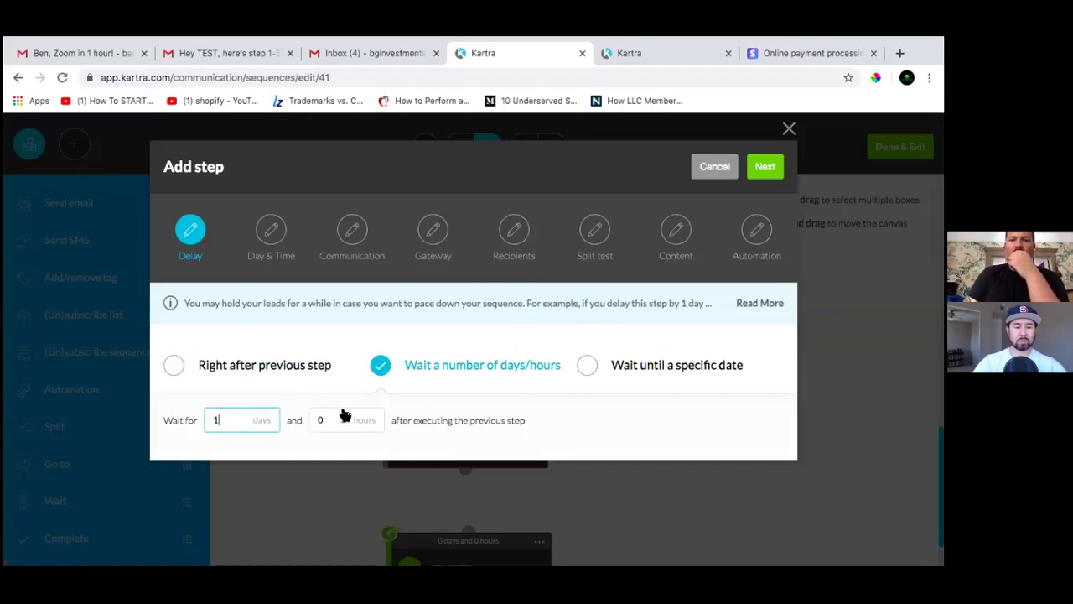
left_click(333, 421)
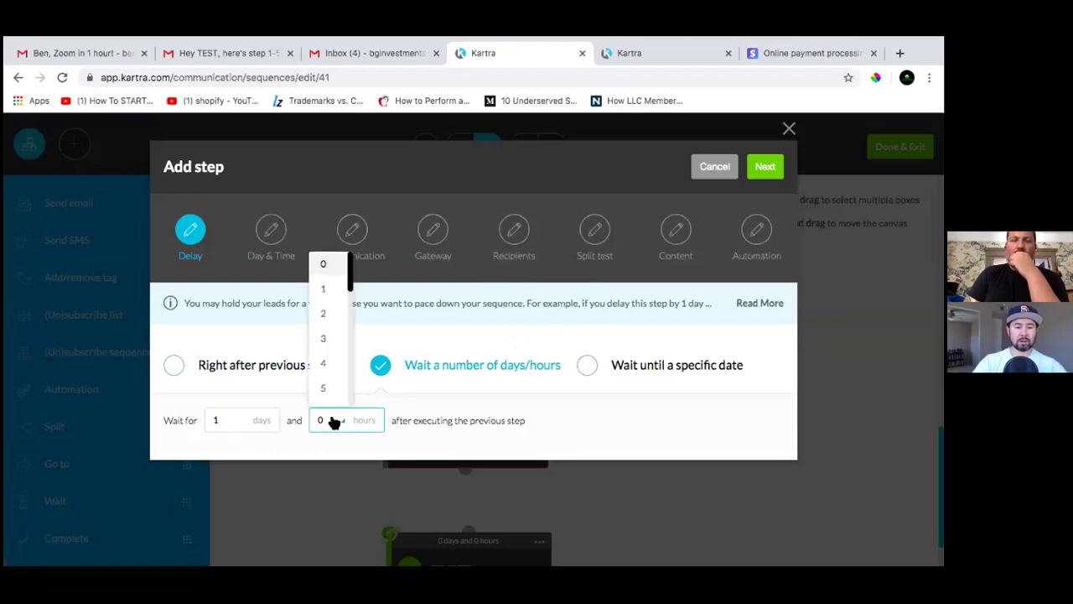
left_click(552, 419)
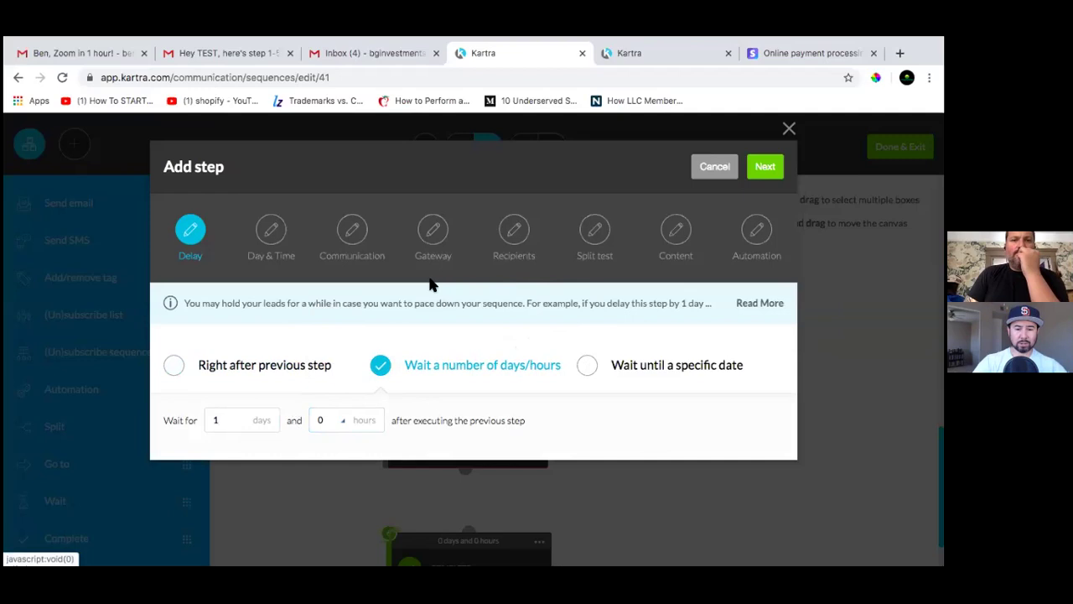
Keep the any-day, any-time sending window and continue to broadcast naming
left_click(764, 167)
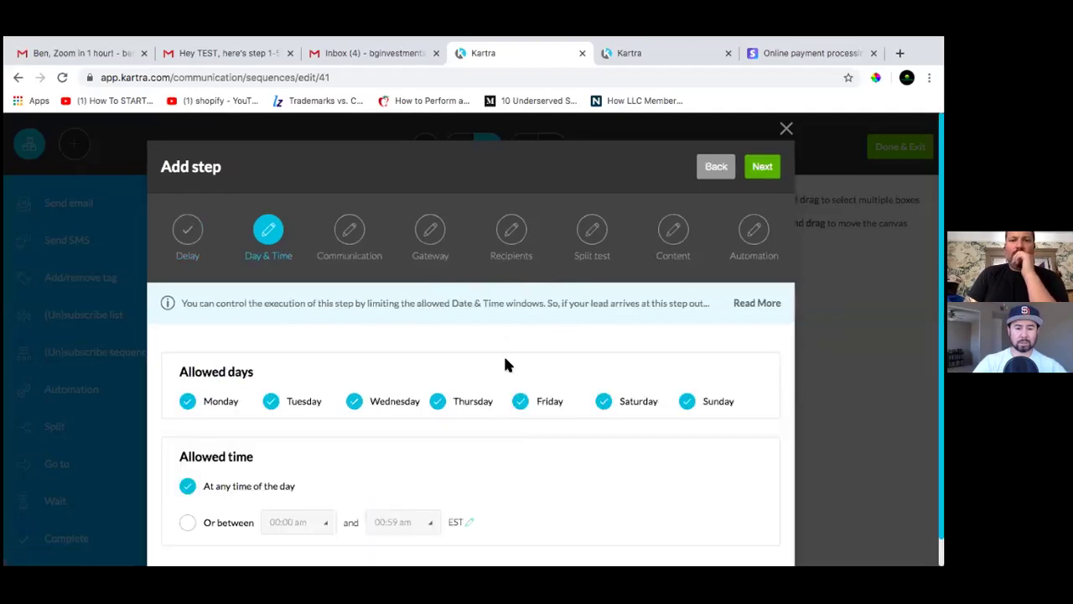
scroll(505, 365, "down", 2)
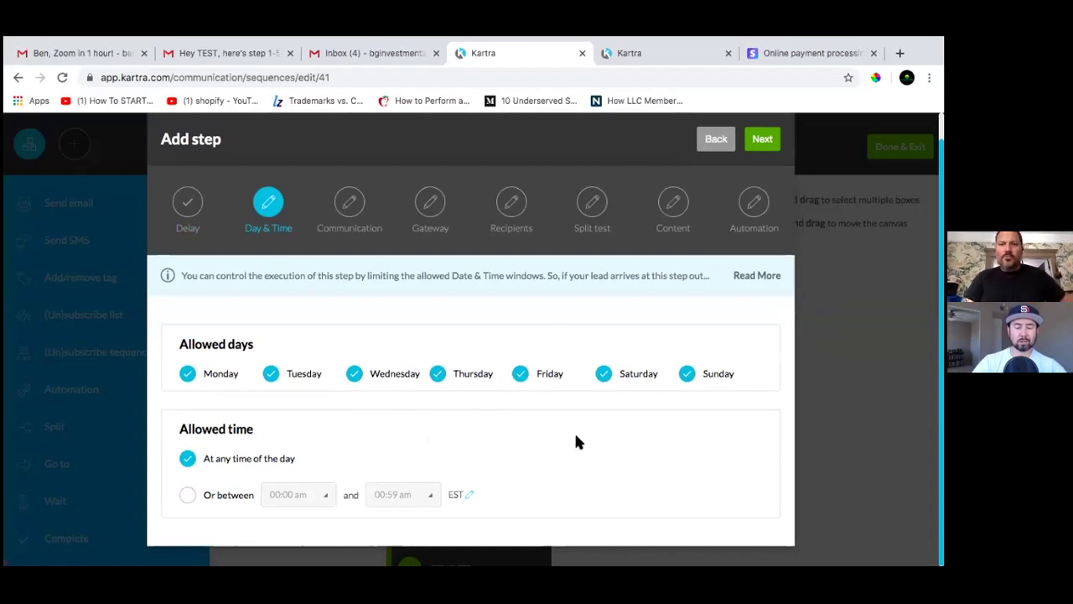
left_click(762, 142)
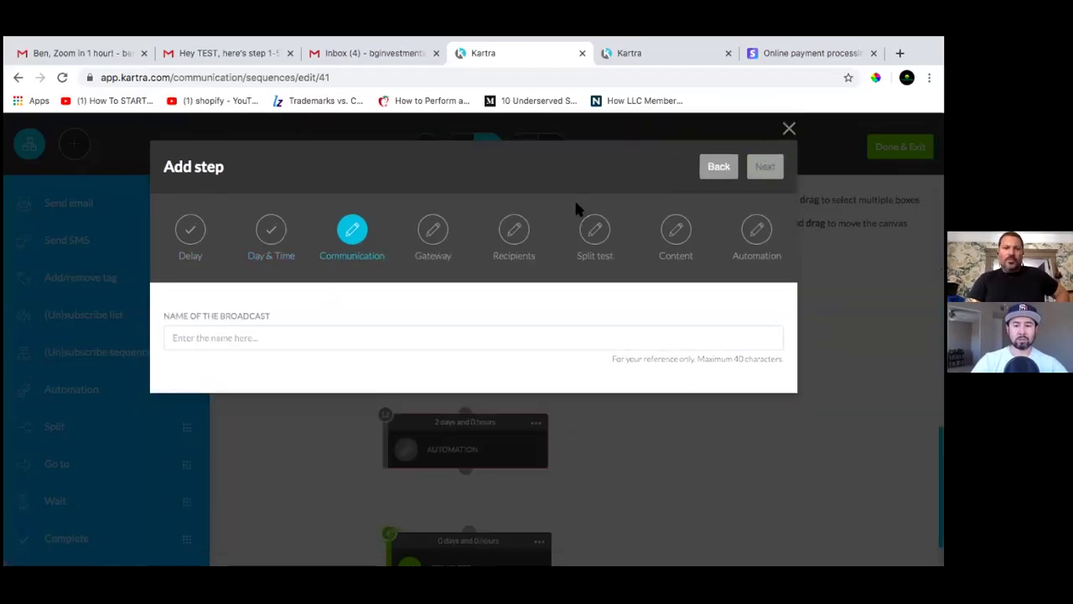
Name the new broadcast 'step 1-6' and continue to the sender settings
left_click(255, 340)
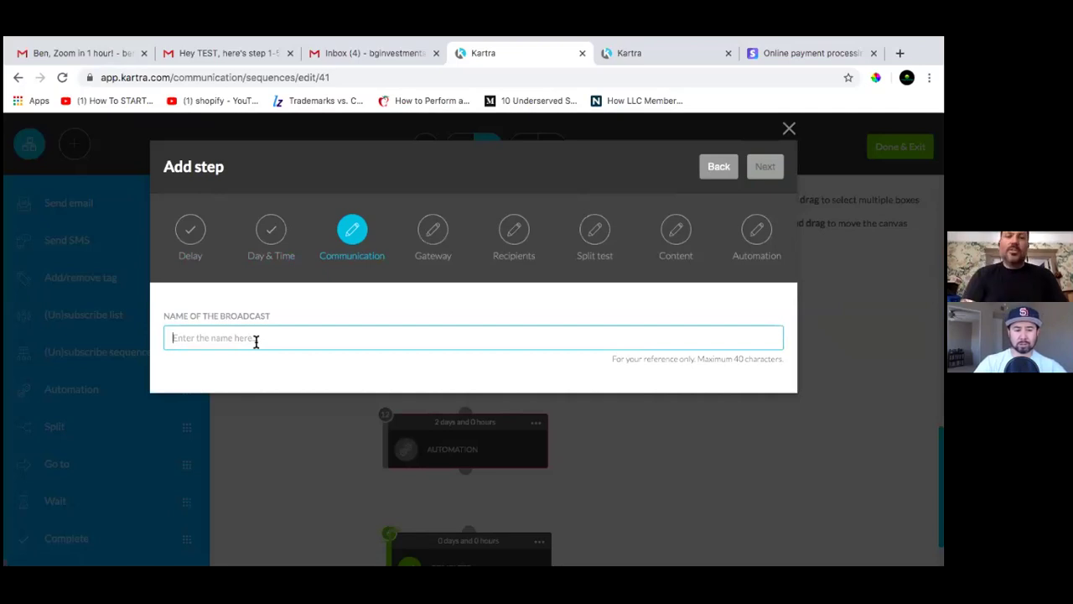
type("step 1-6")
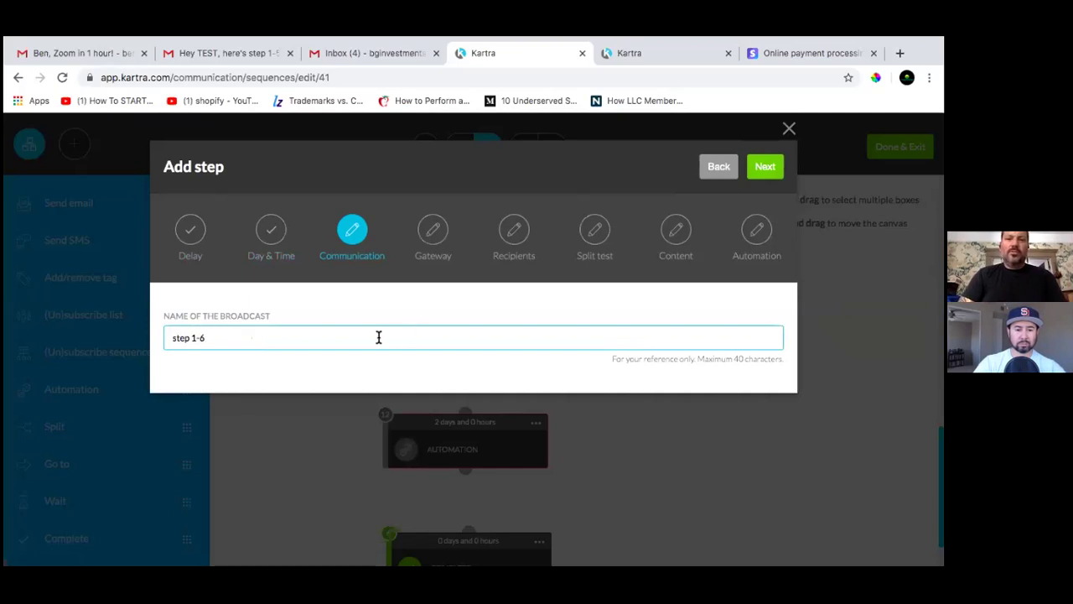
left_click(770, 171)
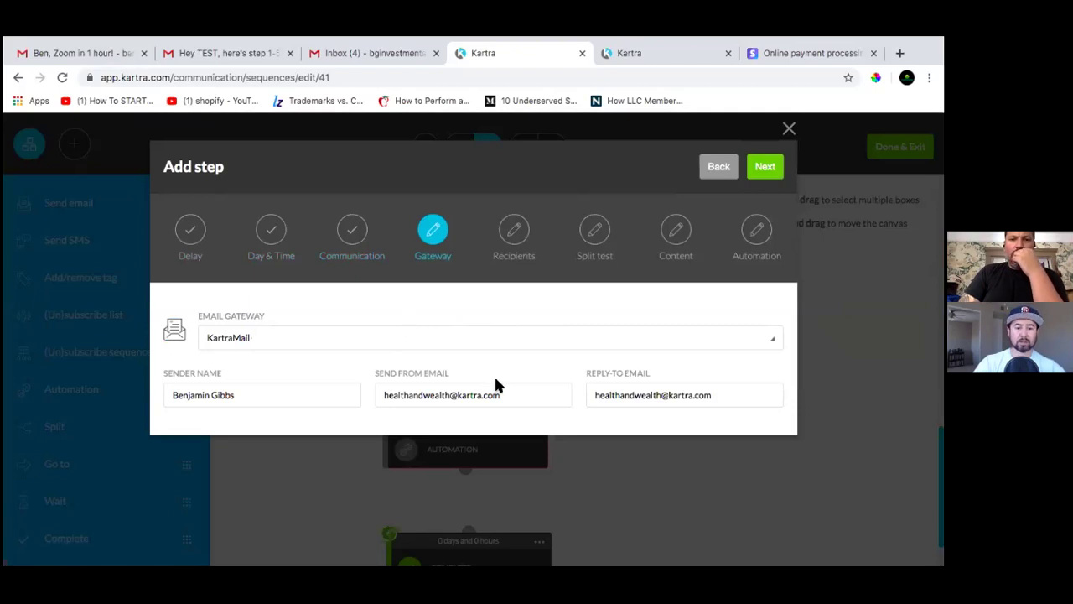
Set Send From and Reply-To to the sender's custom-domain email address, then continue to Recipients
left_click_drag(503, 395, 319, 383)
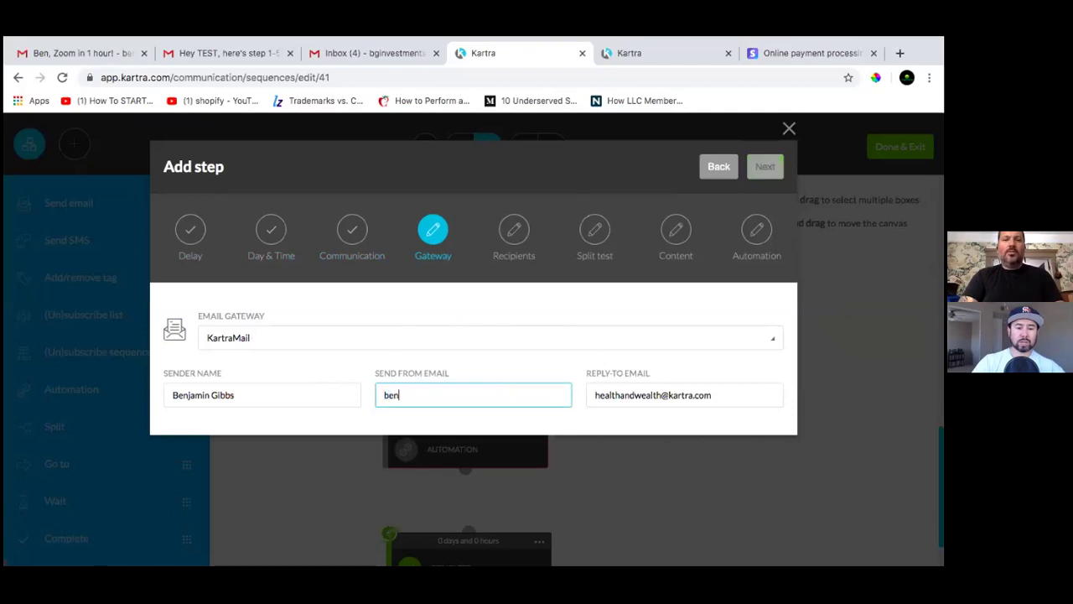
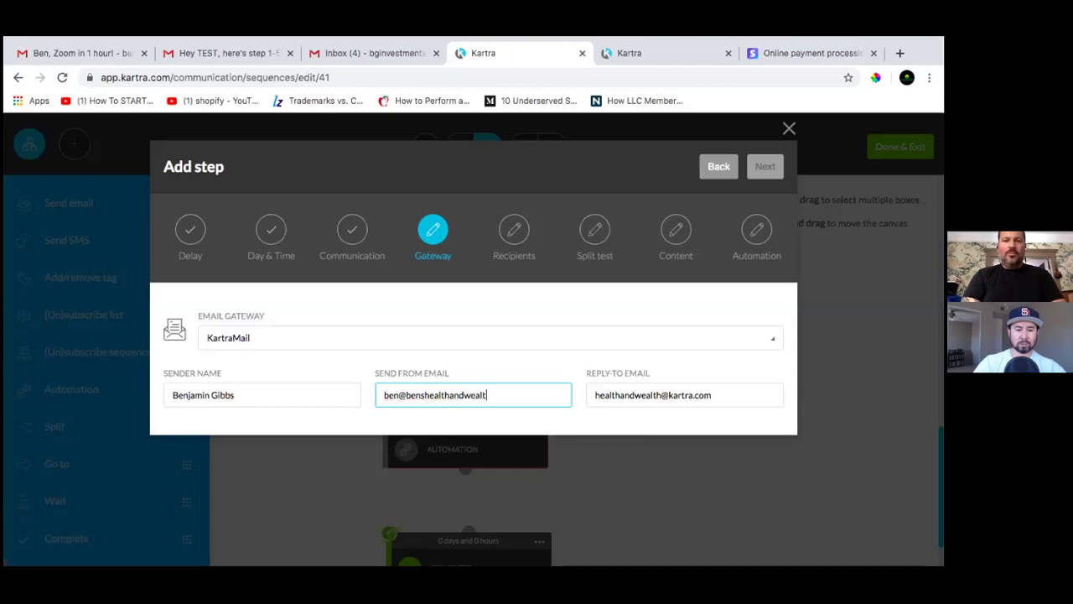
key("Tab")
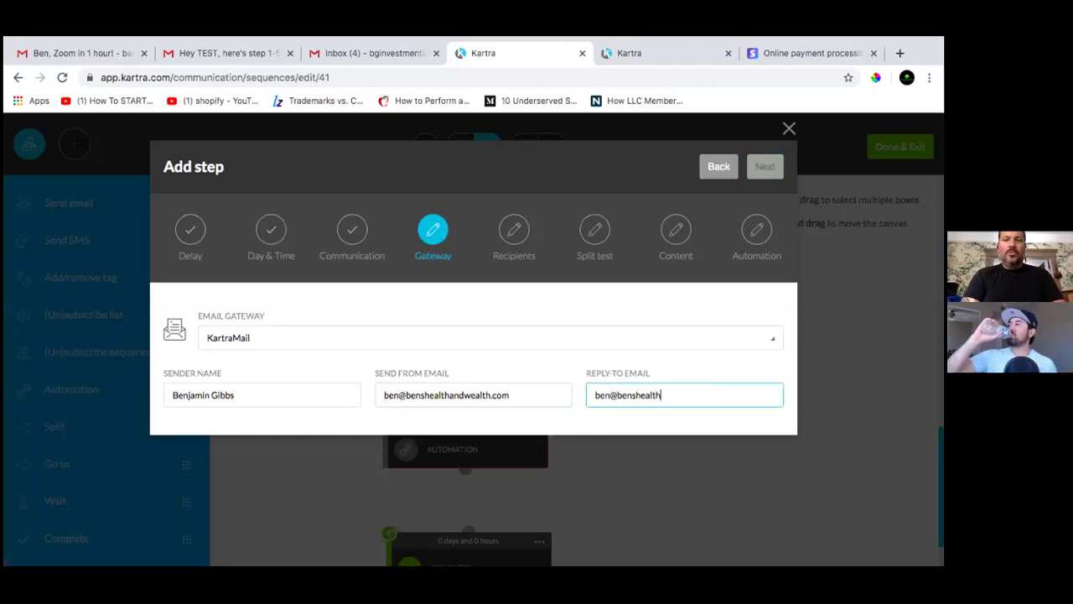
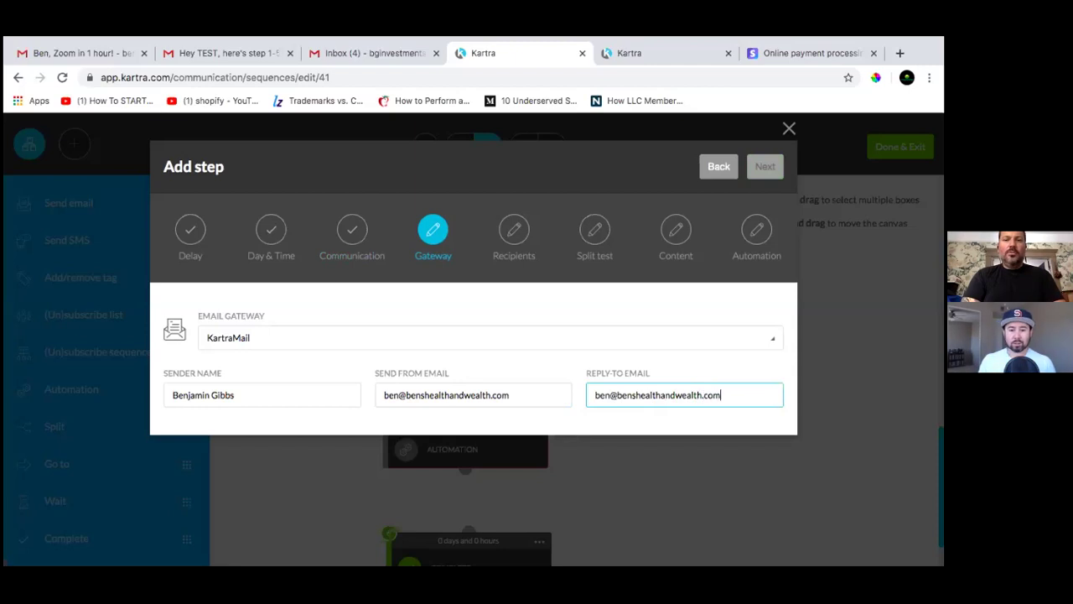
left_click(763, 166)
left_click(507, 280)
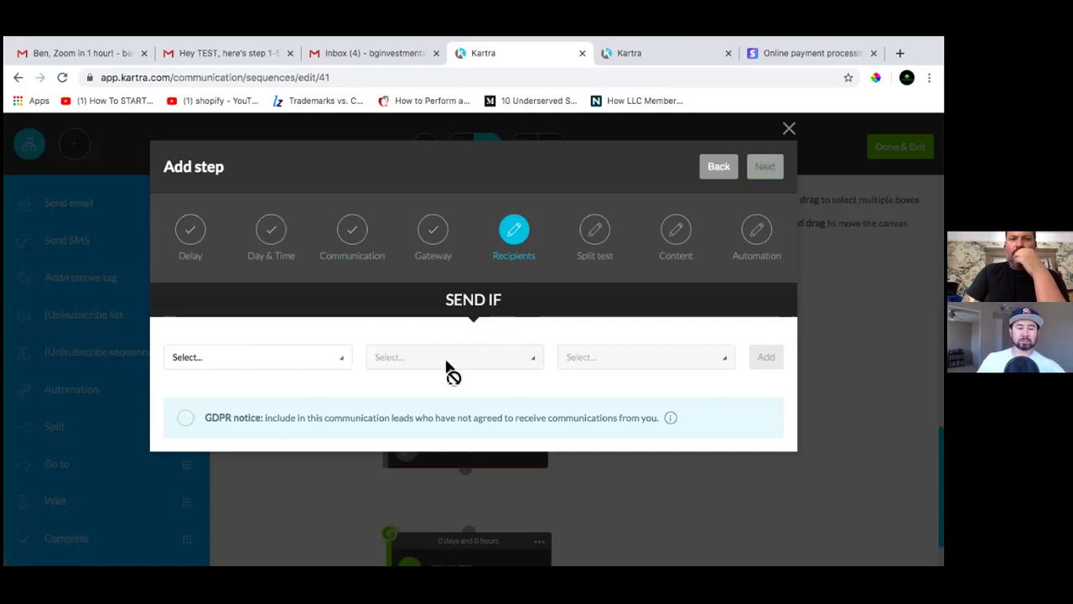
Send only to leads subscribed to the BSF FREE Book Customers list
left_click(343, 362)
left_click(422, 401)
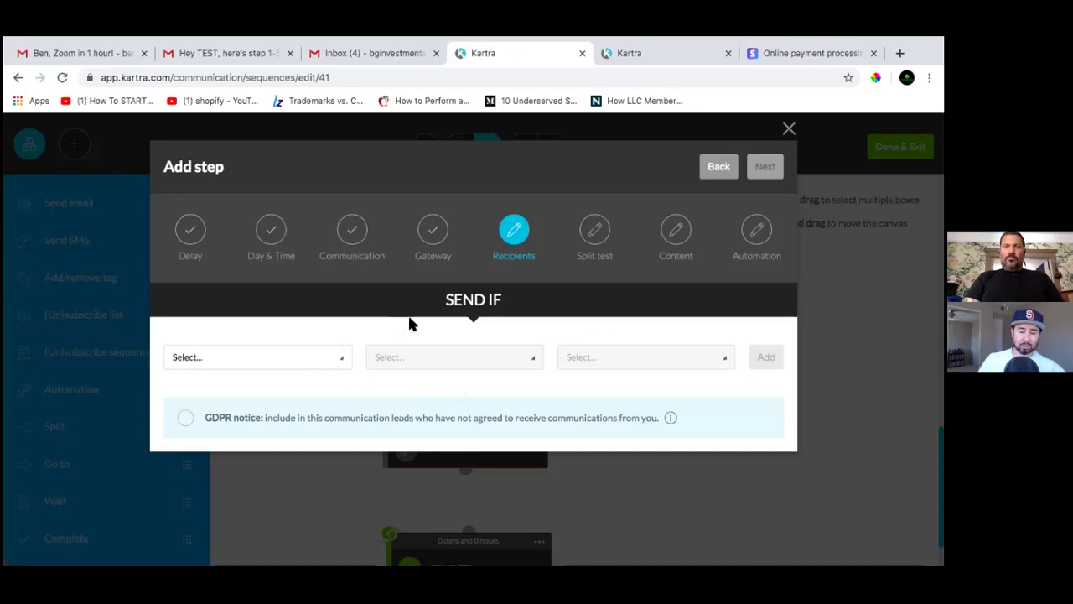
left_click(348, 367)
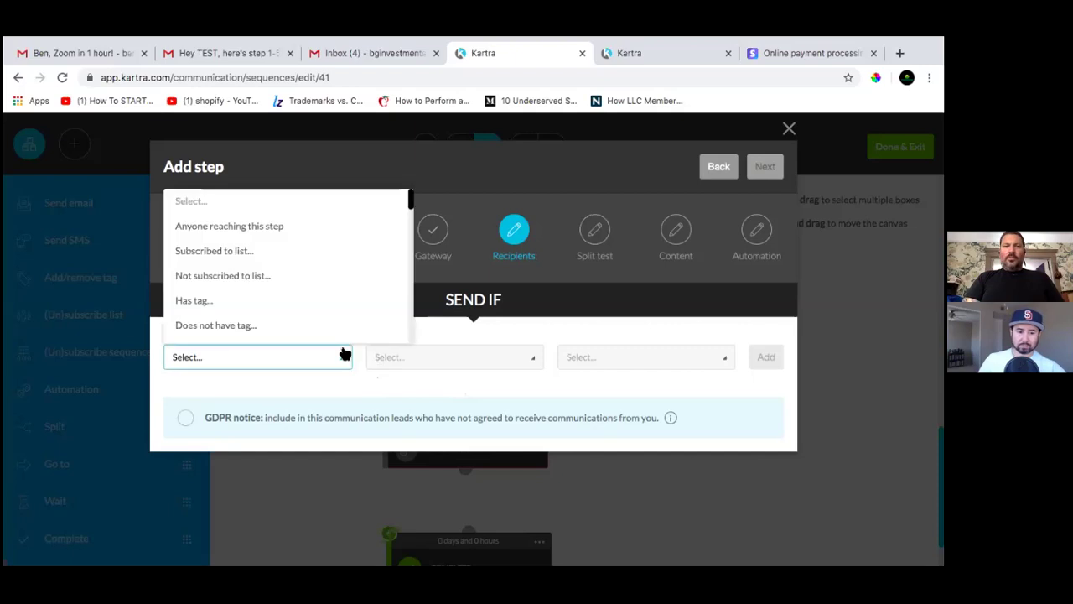
left_click(233, 252)
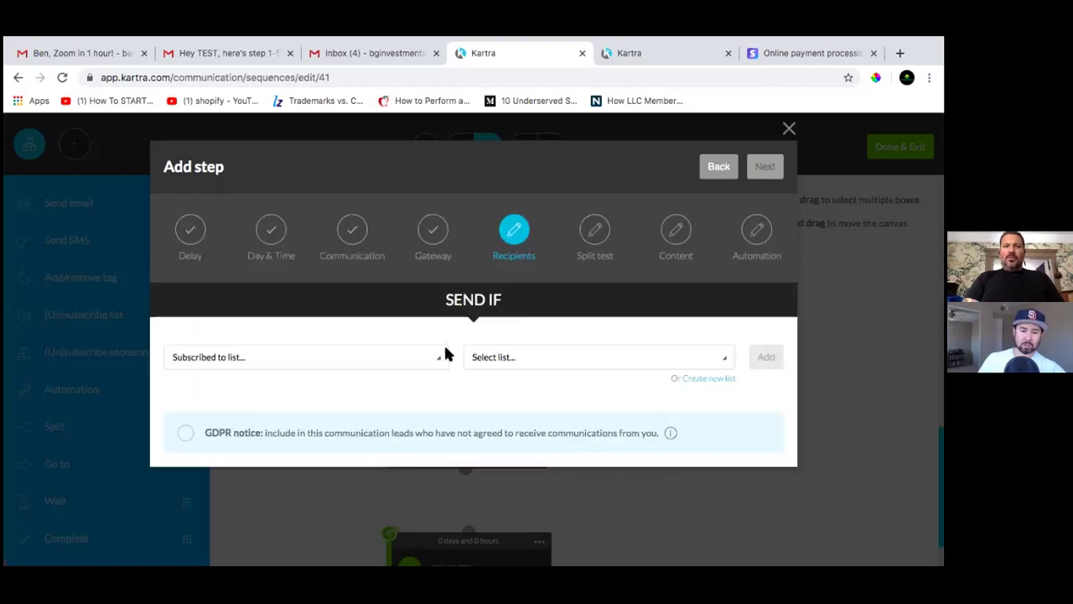
left_click(552, 367)
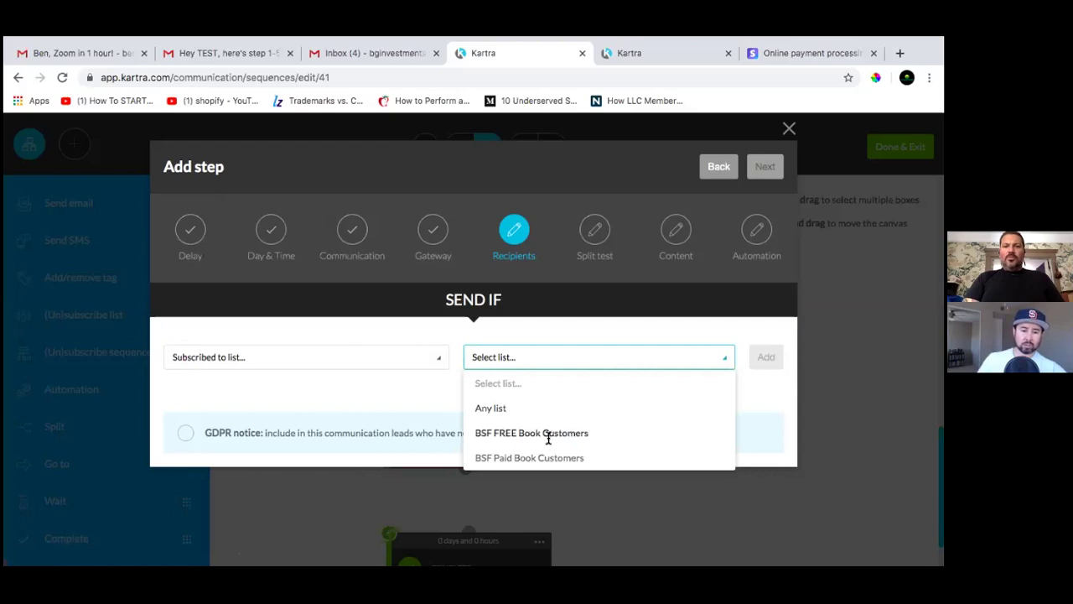
left_click(548, 434)
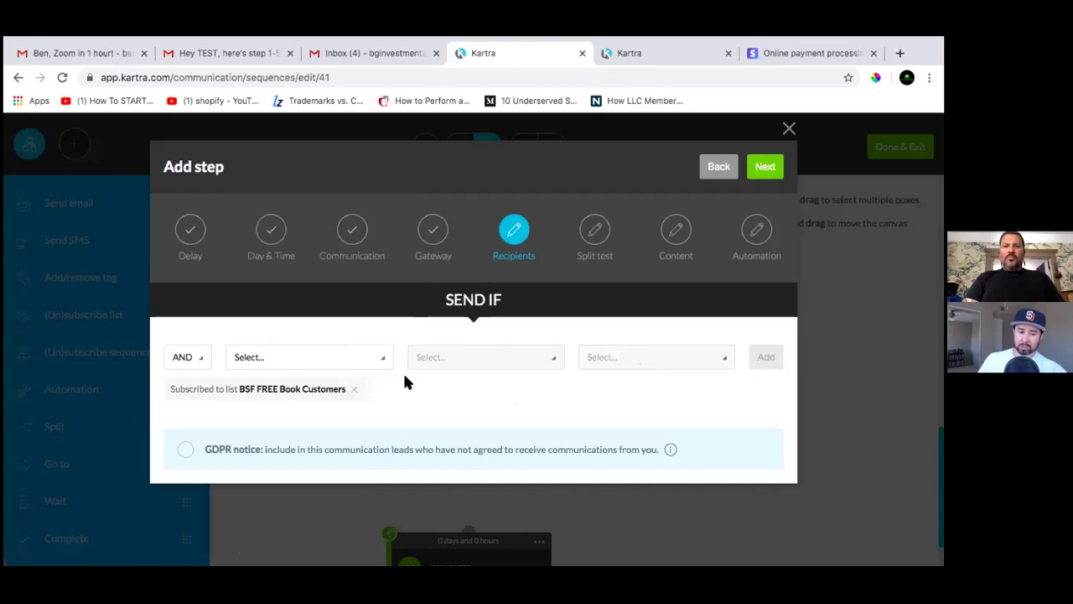
Add an OR condition for BSF Paid Book Customers subscribers and choose Single email for the split test
left_click(204, 367)
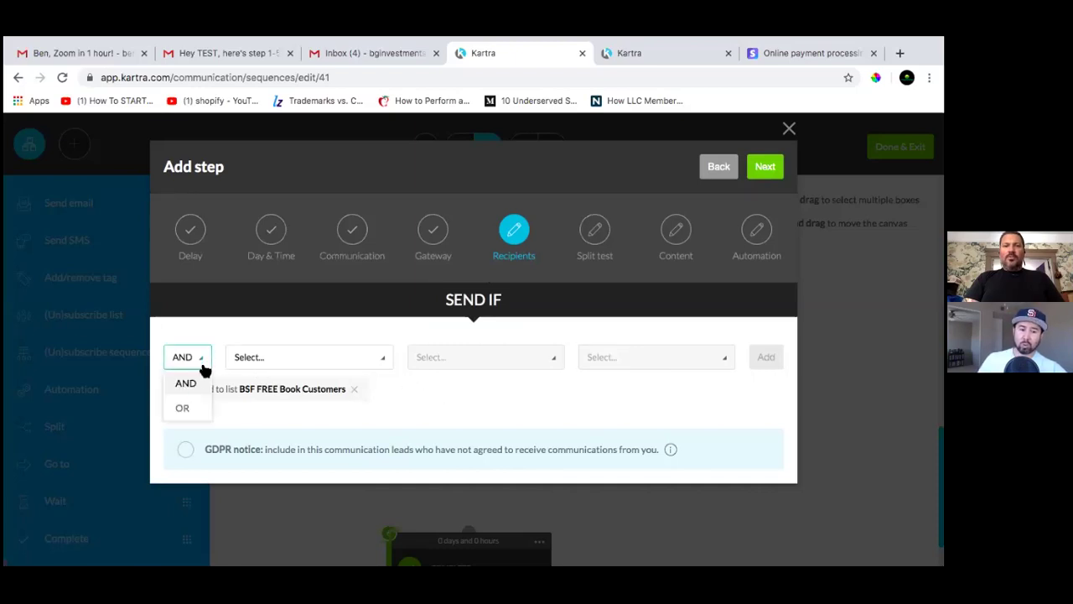
left_click(185, 408)
left_click(344, 361)
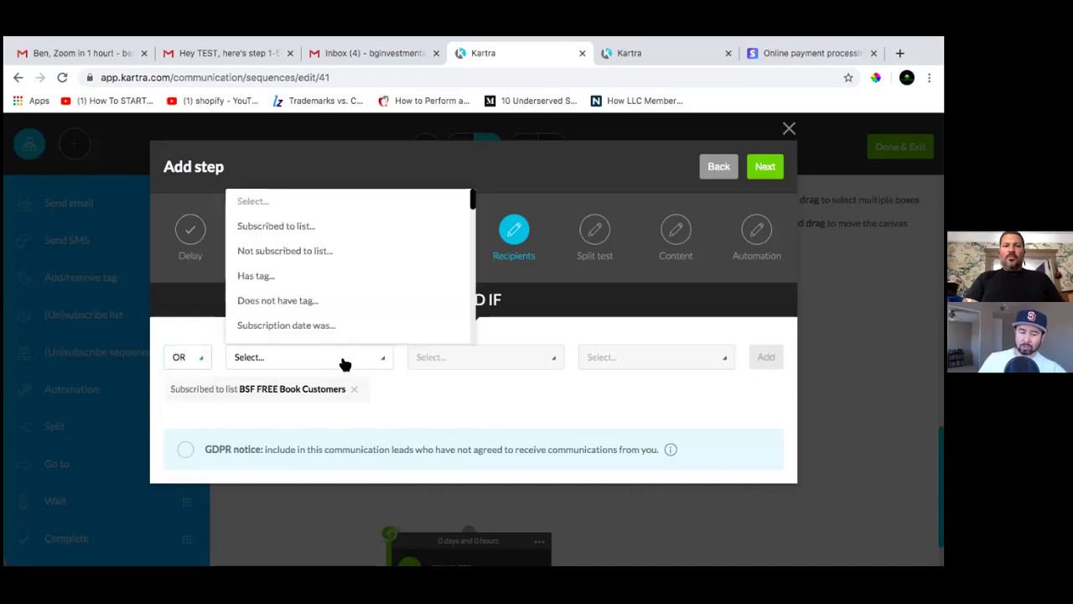
left_click(297, 227)
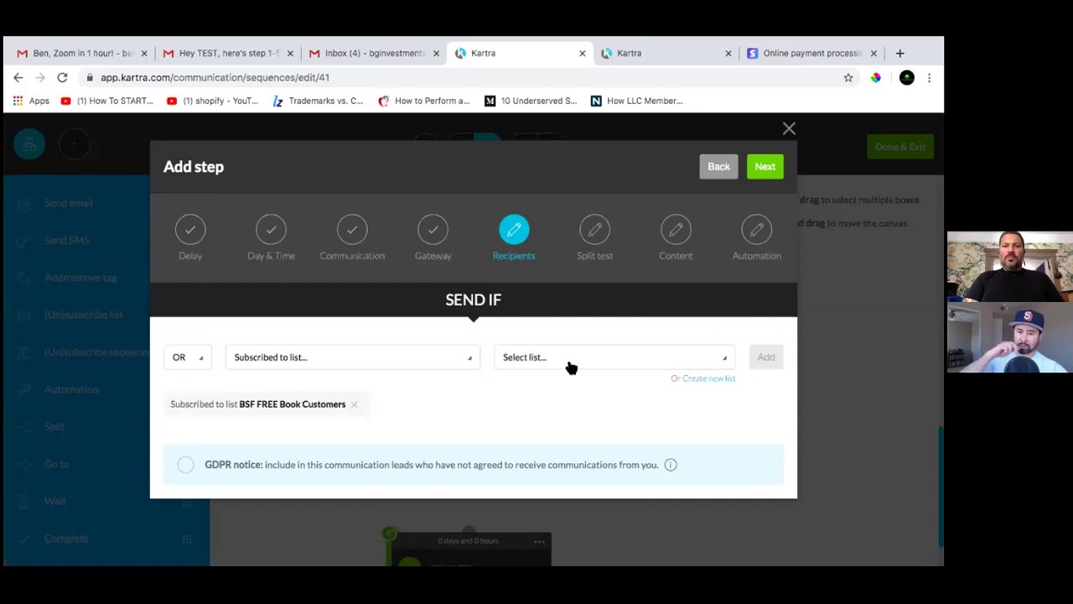
left_click(569, 367)
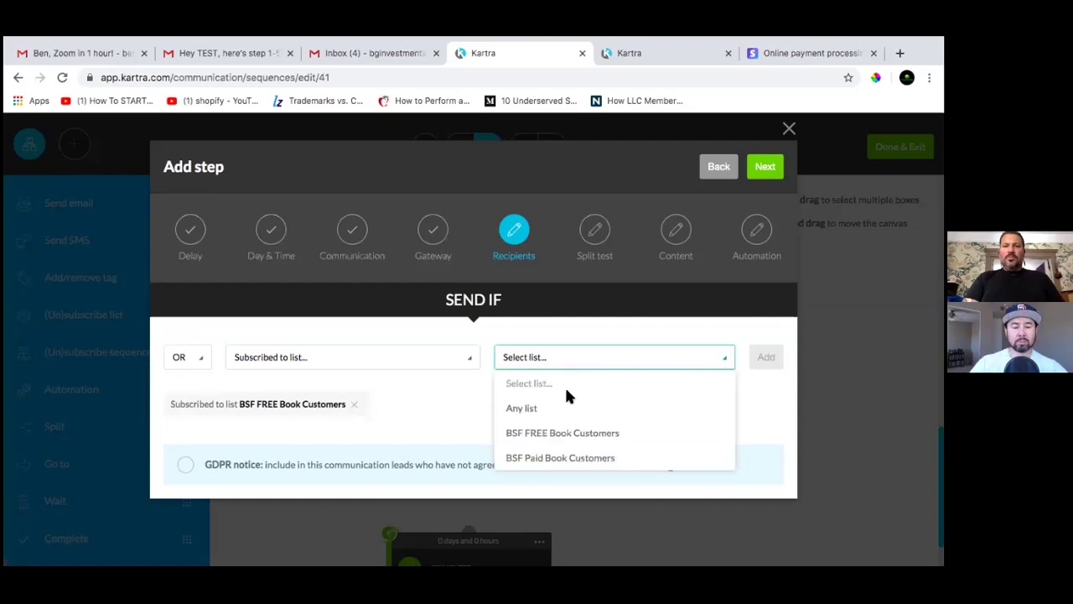
left_click(579, 458)
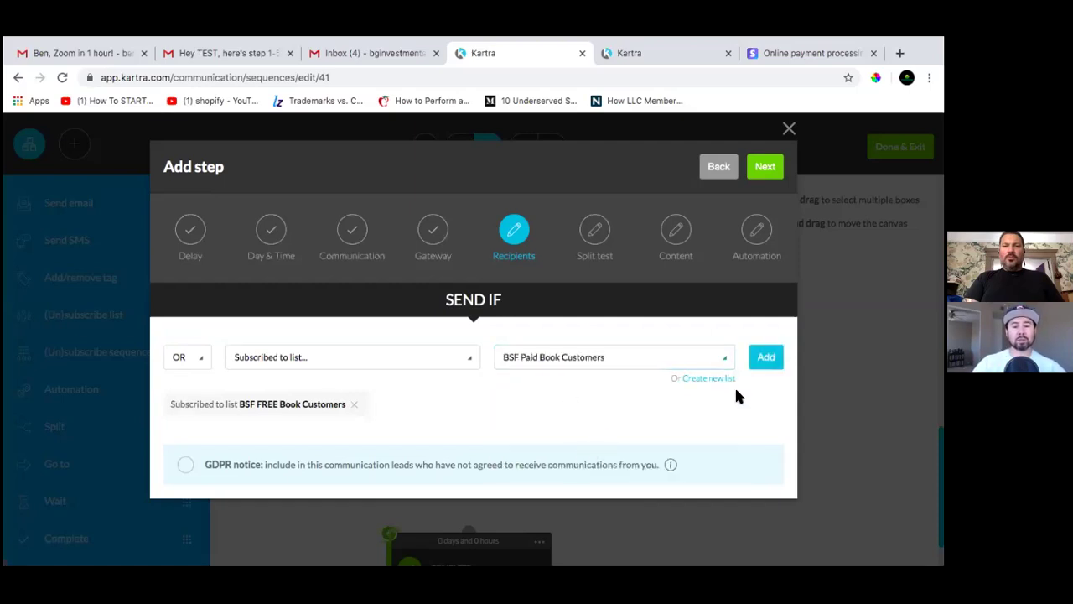
left_click(767, 358)
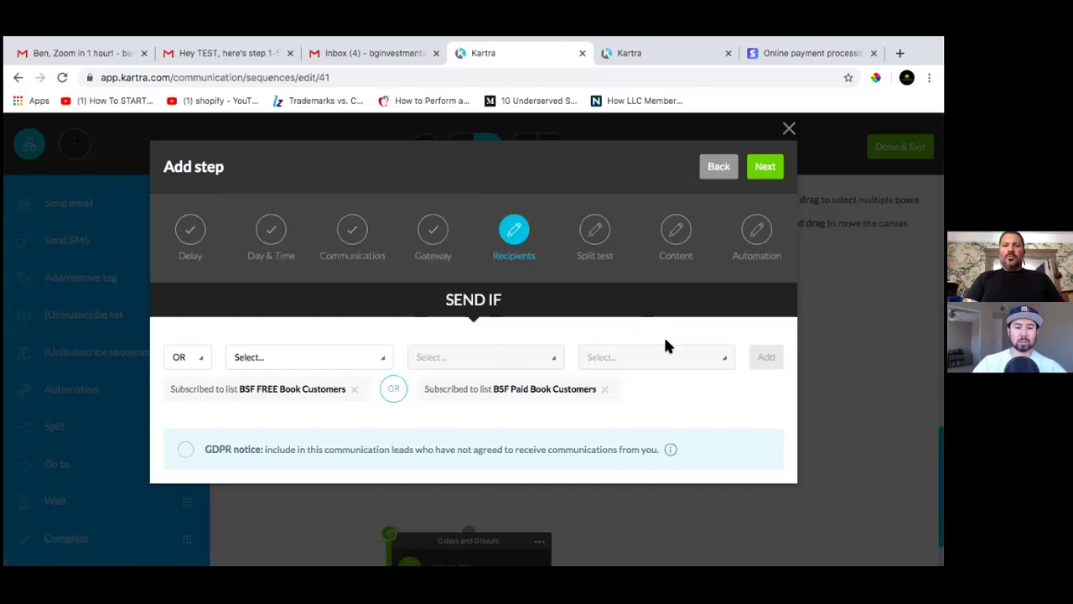
left_click(764, 166)
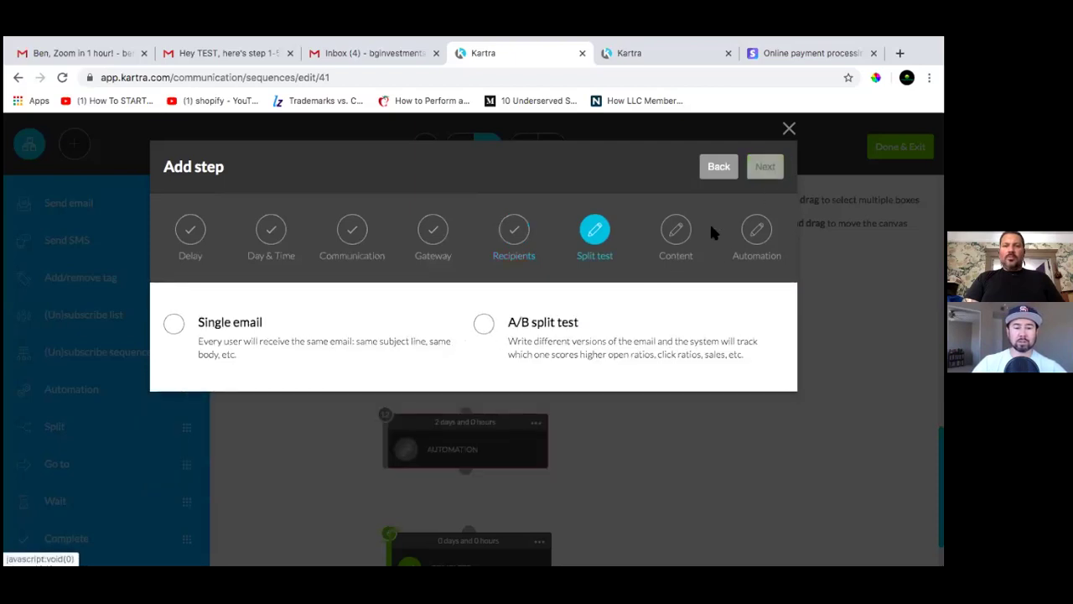
left_click(187, 329)
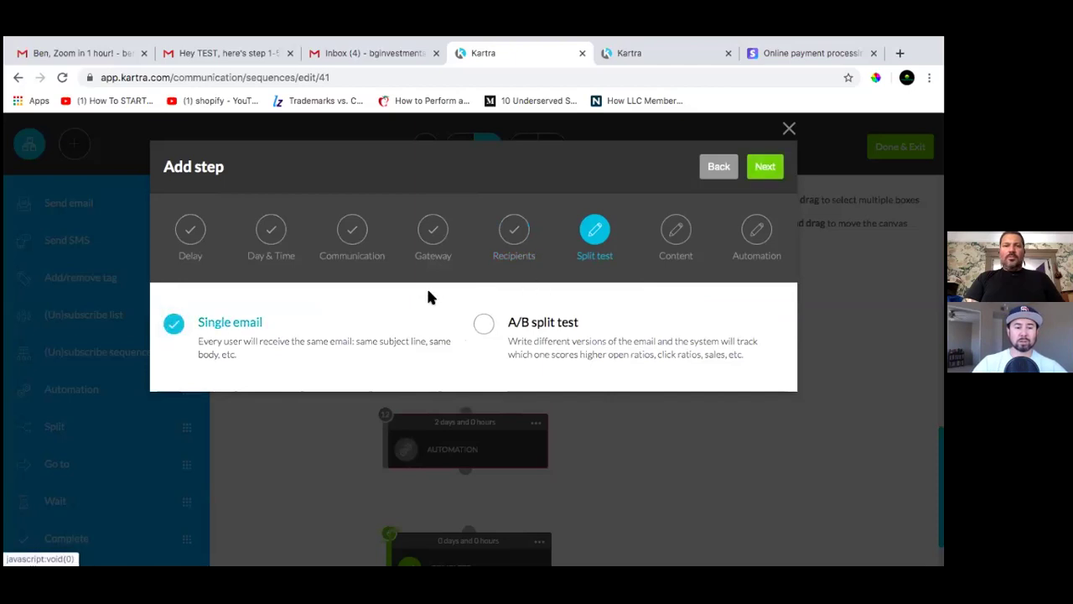
Advance to the content stage and switch the editor from Basic to Advanced drag-and-drop
left_click(682, 281)
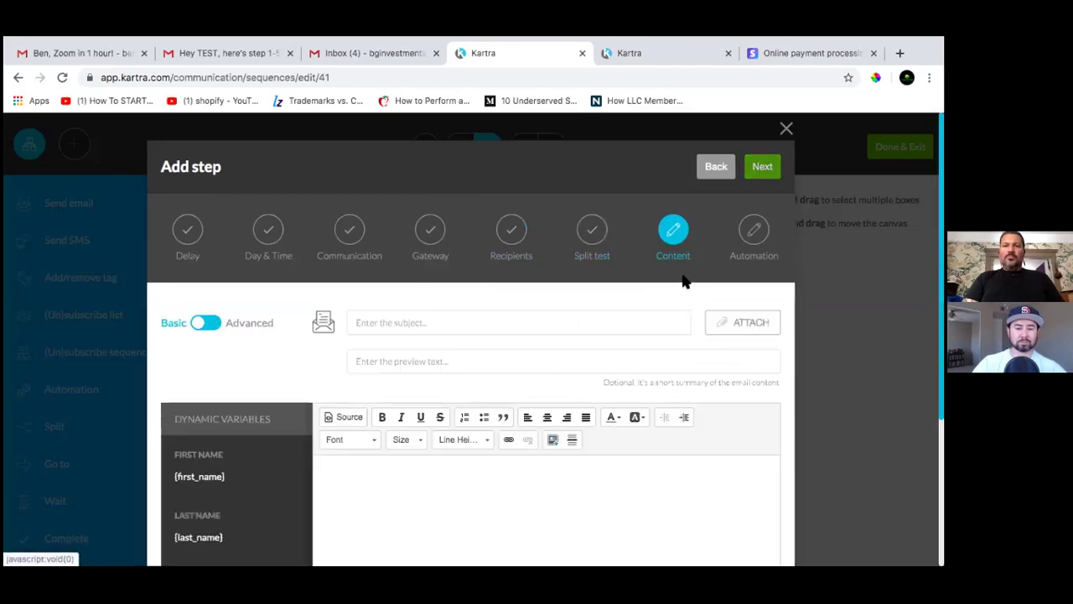
scroll(566, 339, "down", 1)
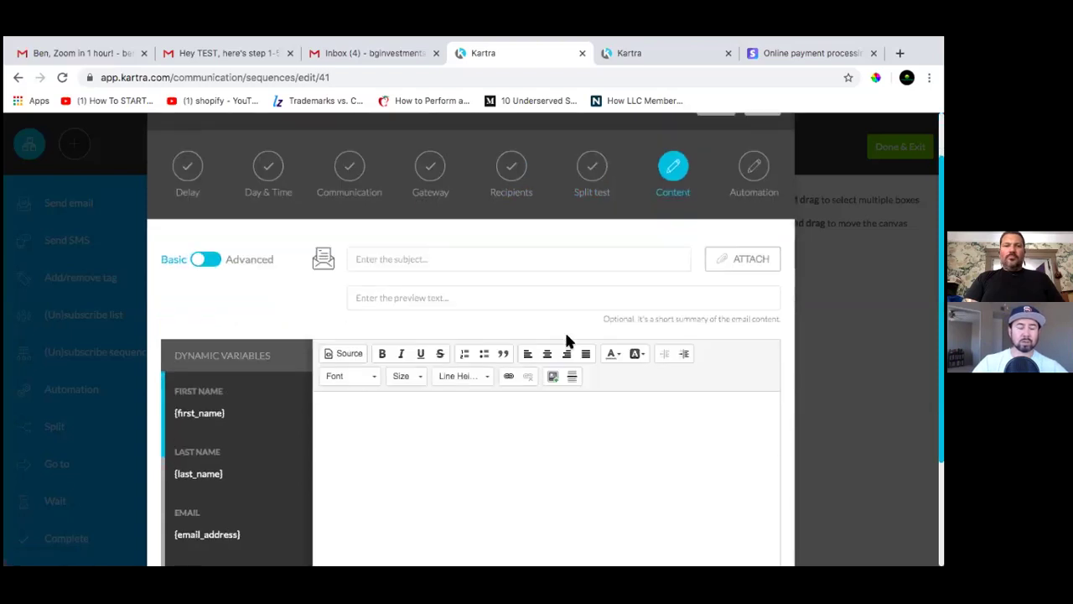
scroll(533, 399, "down", 2)
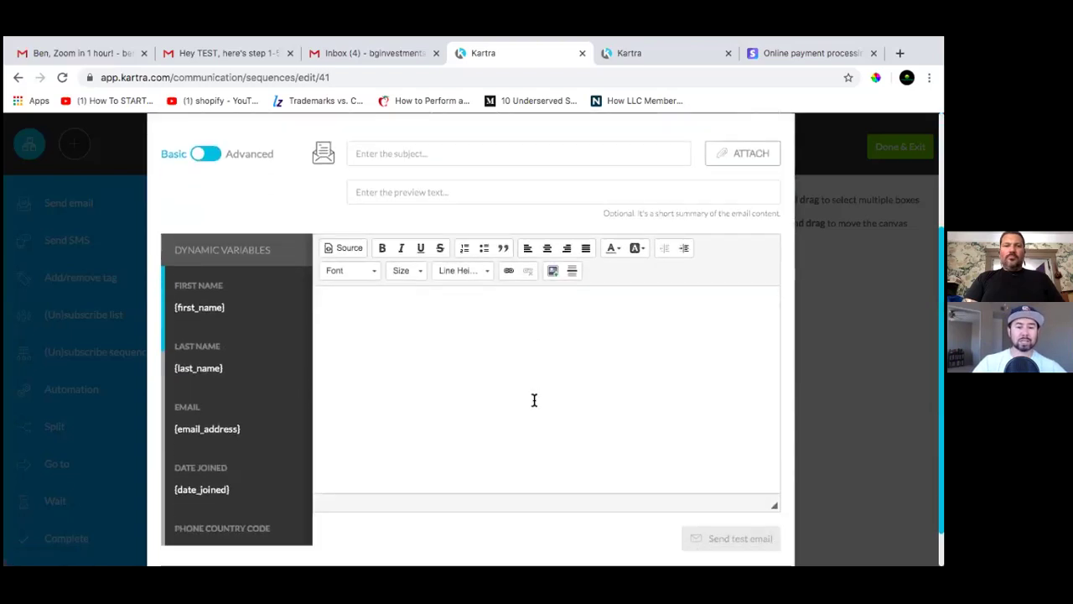
scroll(533, 399, "up", 2)
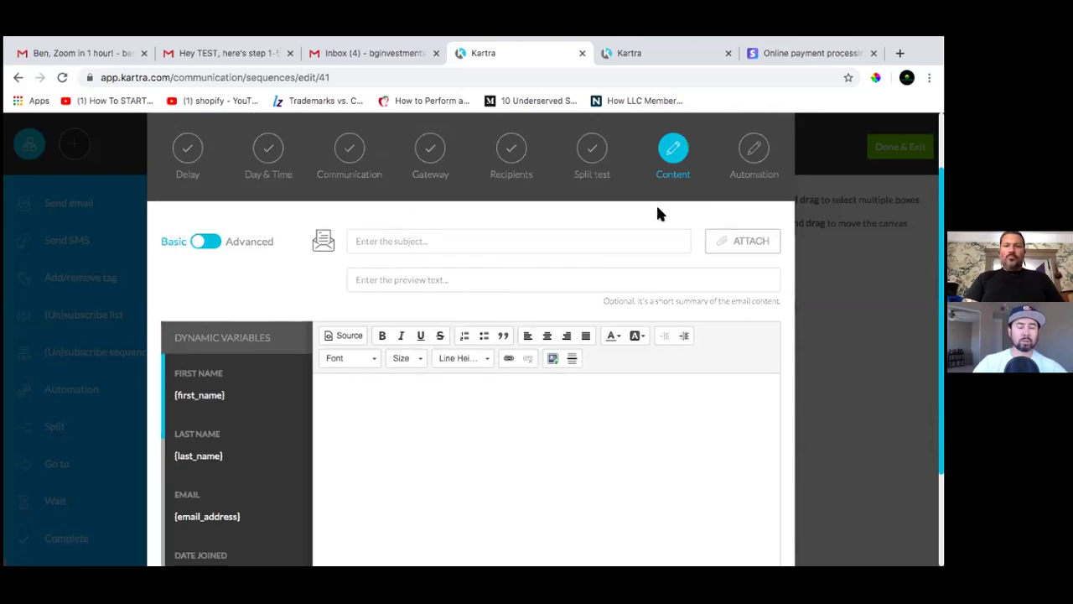
scroll(649, 277, "down", 2)
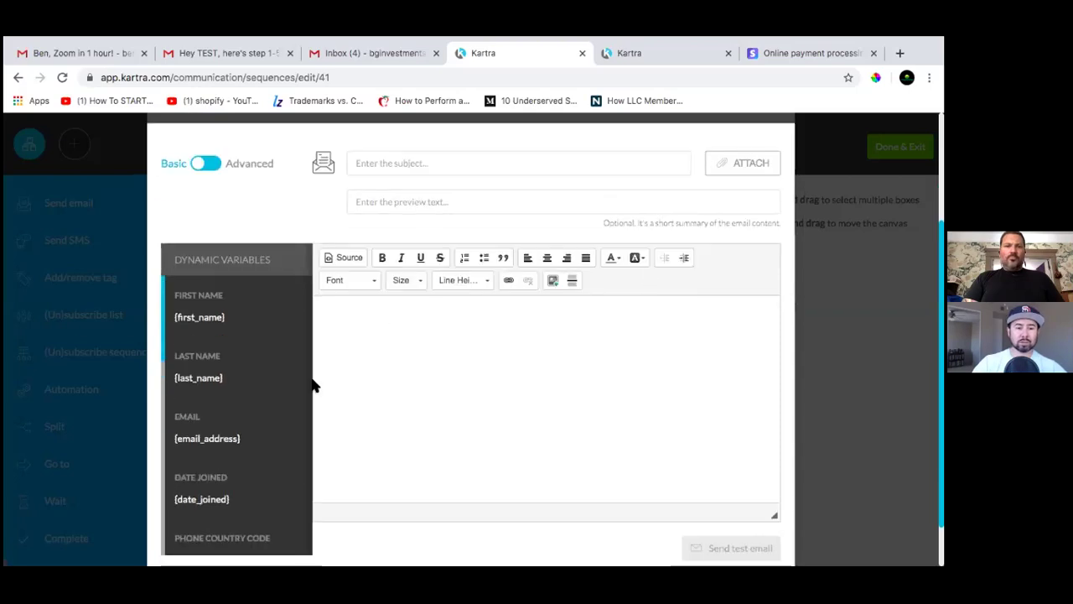
scroll(281, 396, "down", 1)
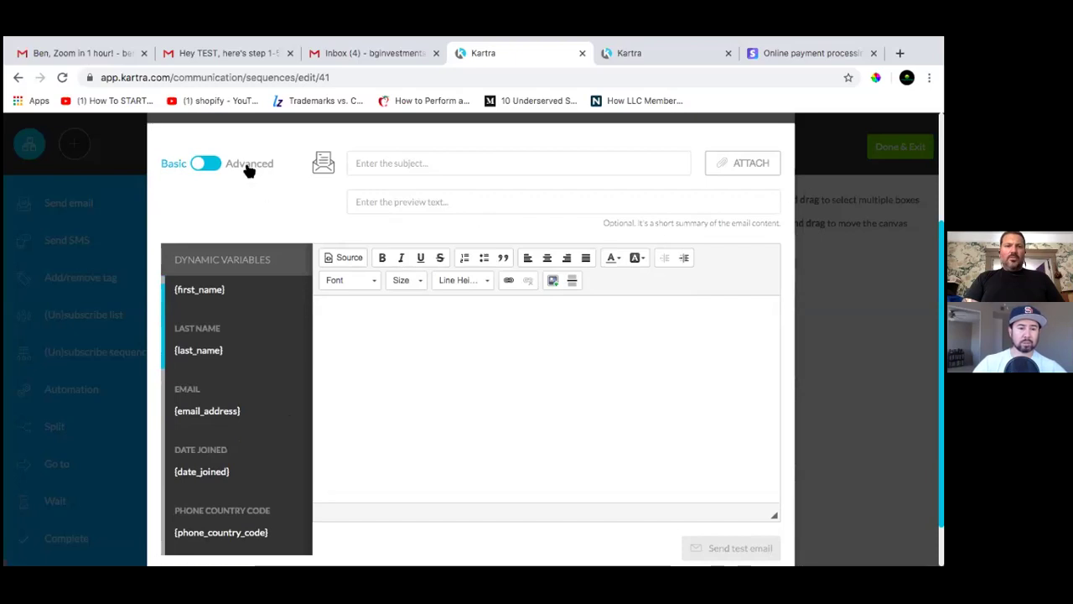
left_click(210, 166)
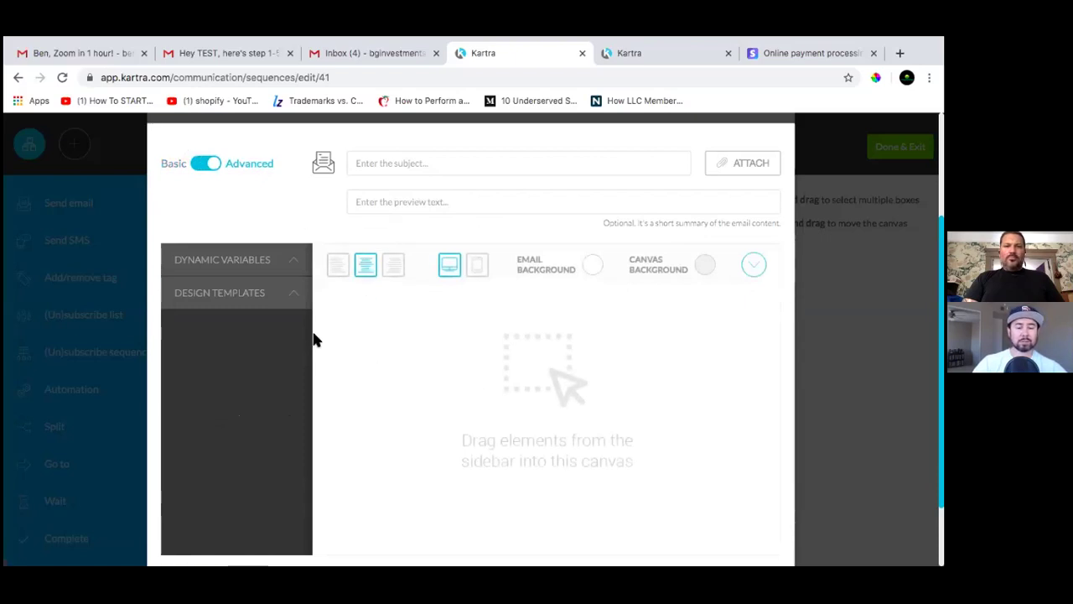
Expand Design Templates in the sidebar and show the Full templates gallery
left_click(298, 295)
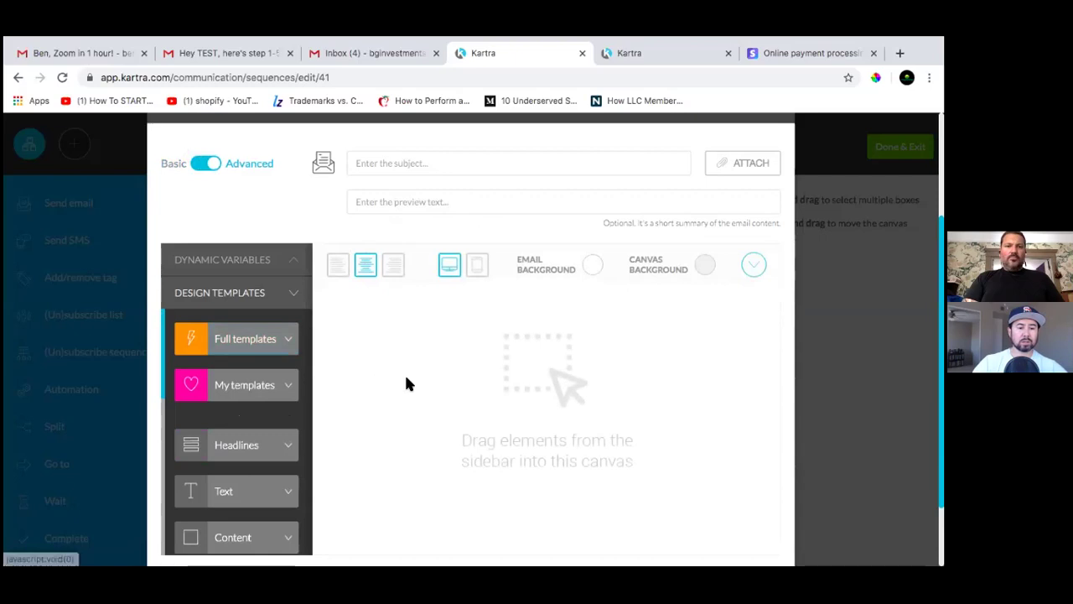
scroll(415, 377, "down", 2)
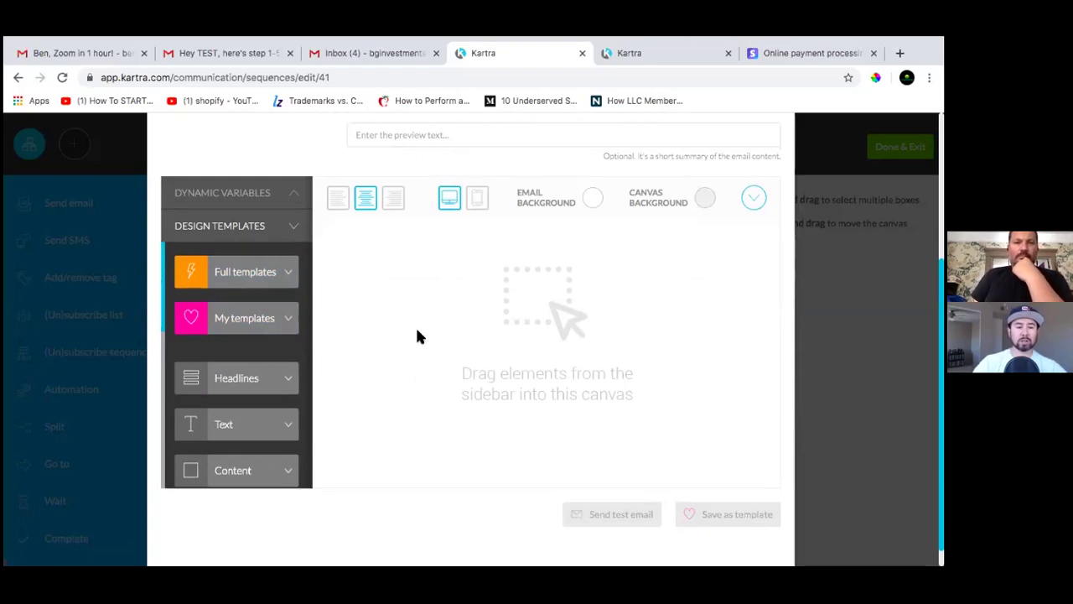
left_click(276, 275)
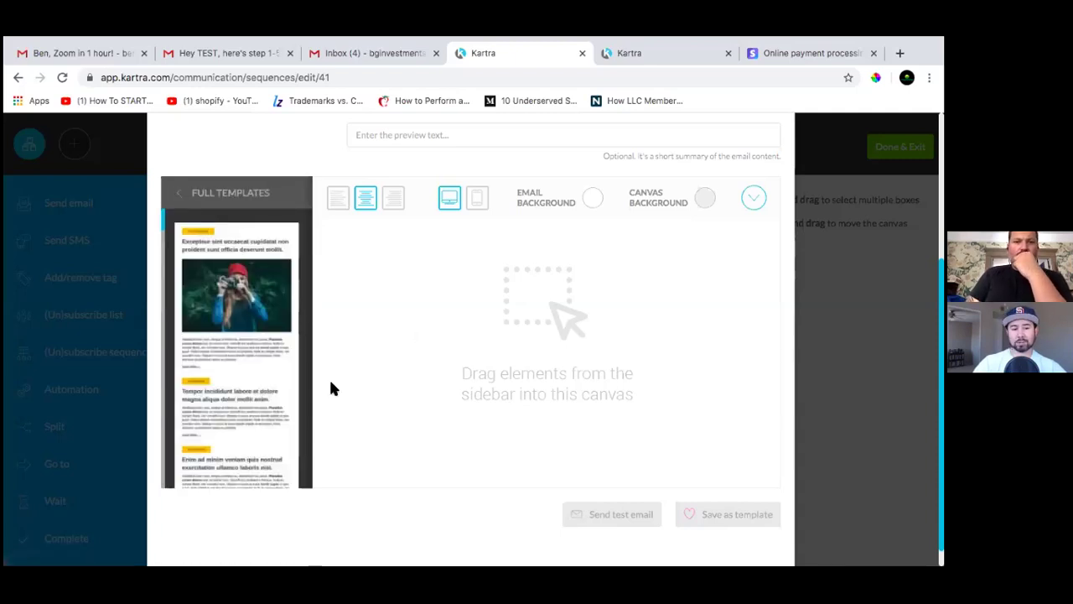
Browse the full template thumbnails without choosing one, then return to the block categories
mouse_move(263, 382)
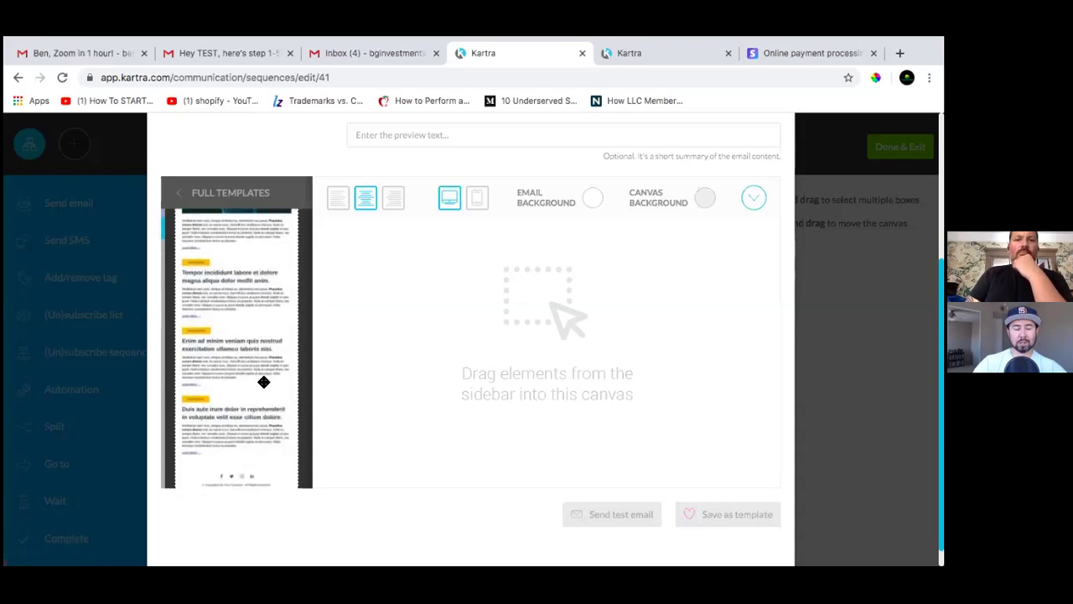
scroll(264, 382, "down", 1)
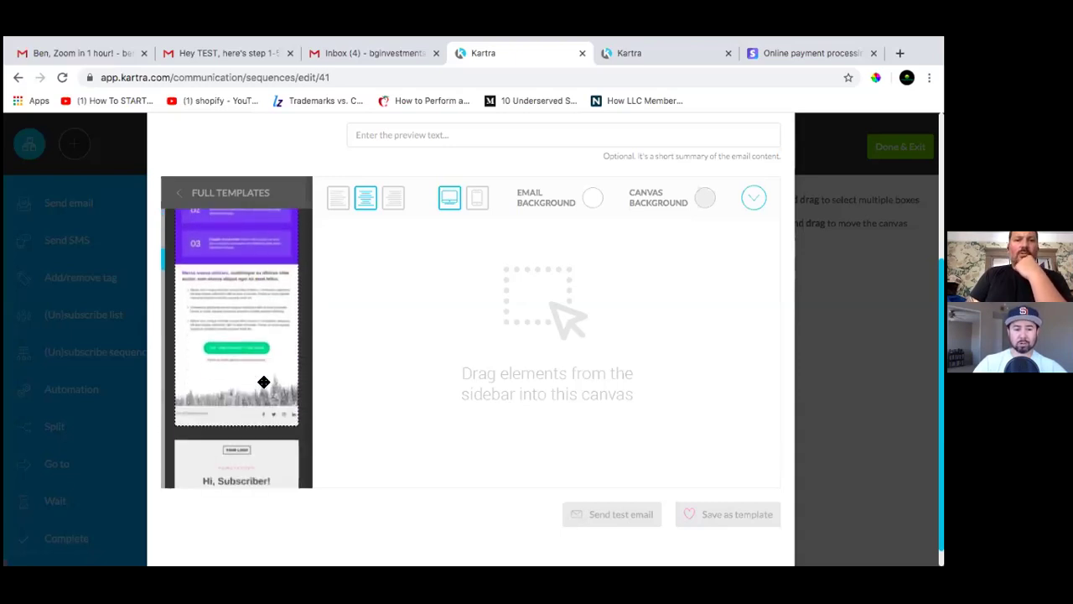
scroll(263, 381, "down", 3)
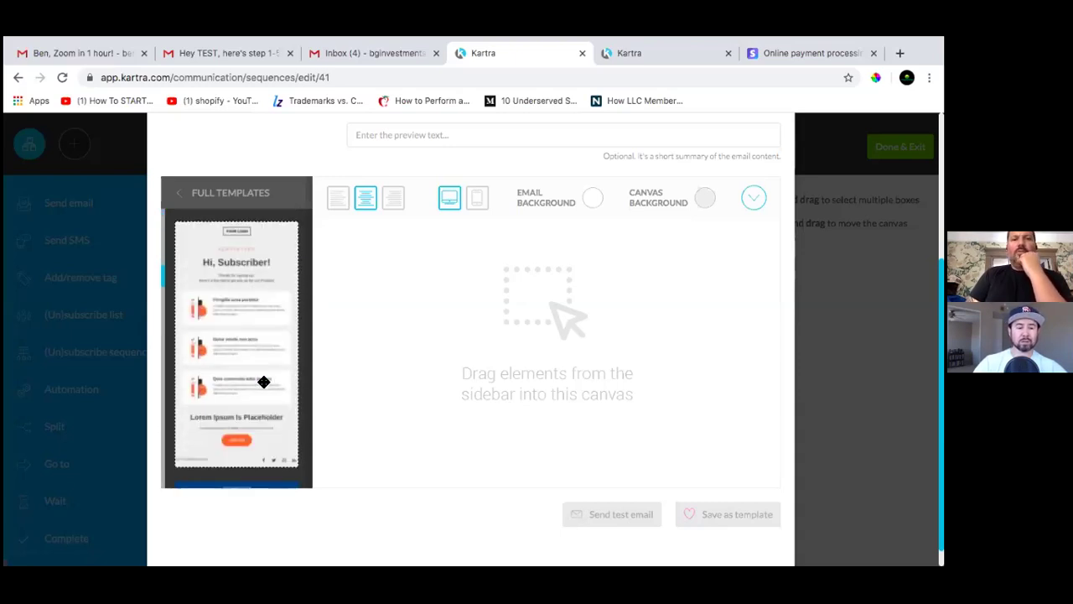
scroll(263, 382, "down", 3)
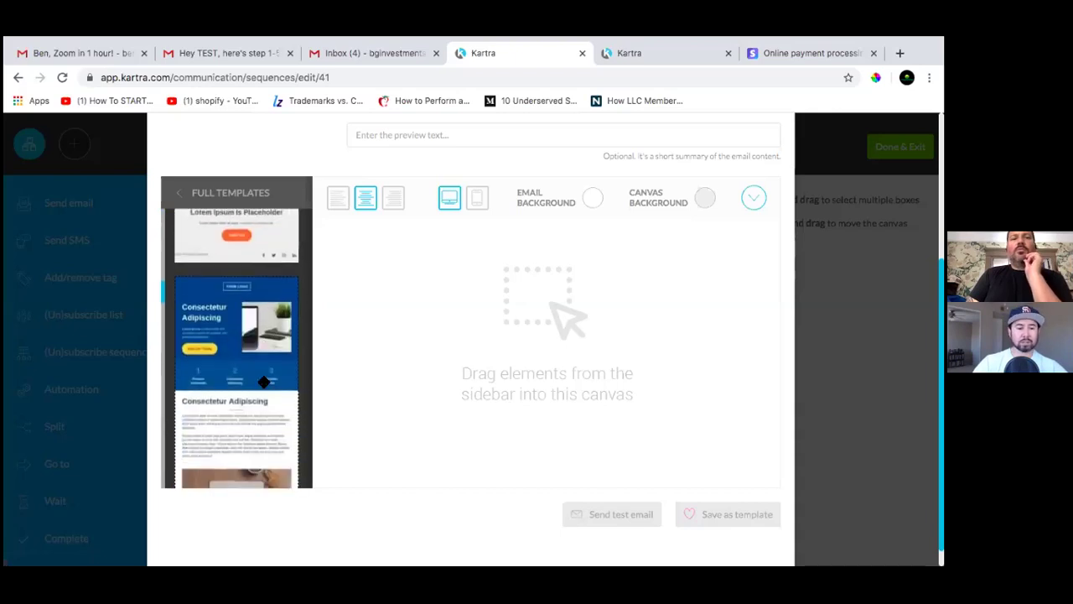
scroll(263, 381, "down", 5)
scroll(263, 384, "down", 6)
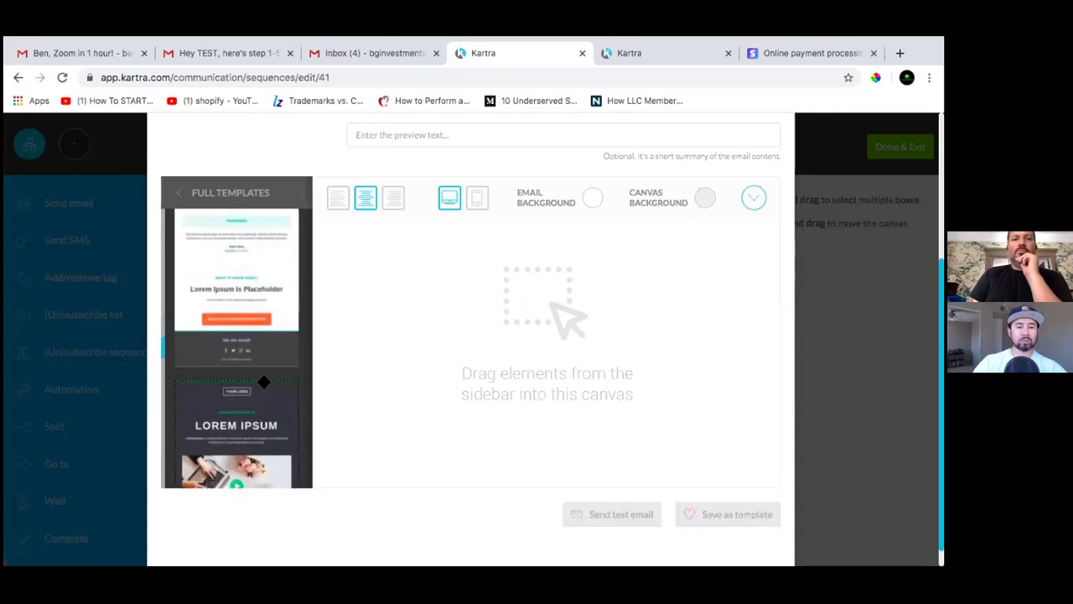
scroll(263, 381, "down", 3)
scroll(263, 381, "down", 8)
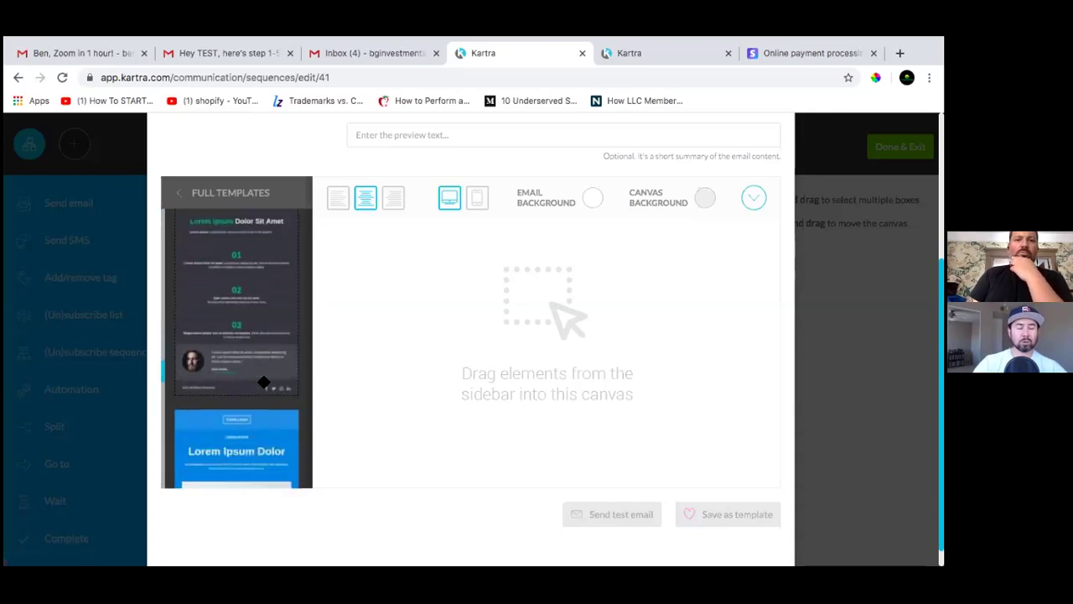
scroll(263, 381, "down", 10)
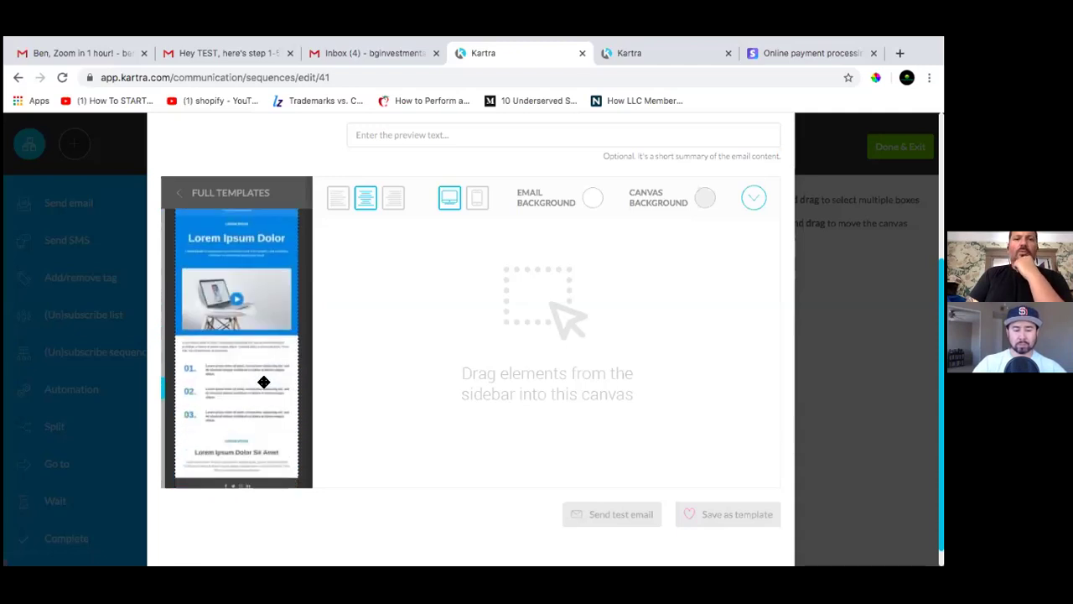
scroll(263, 381, "down", 15)
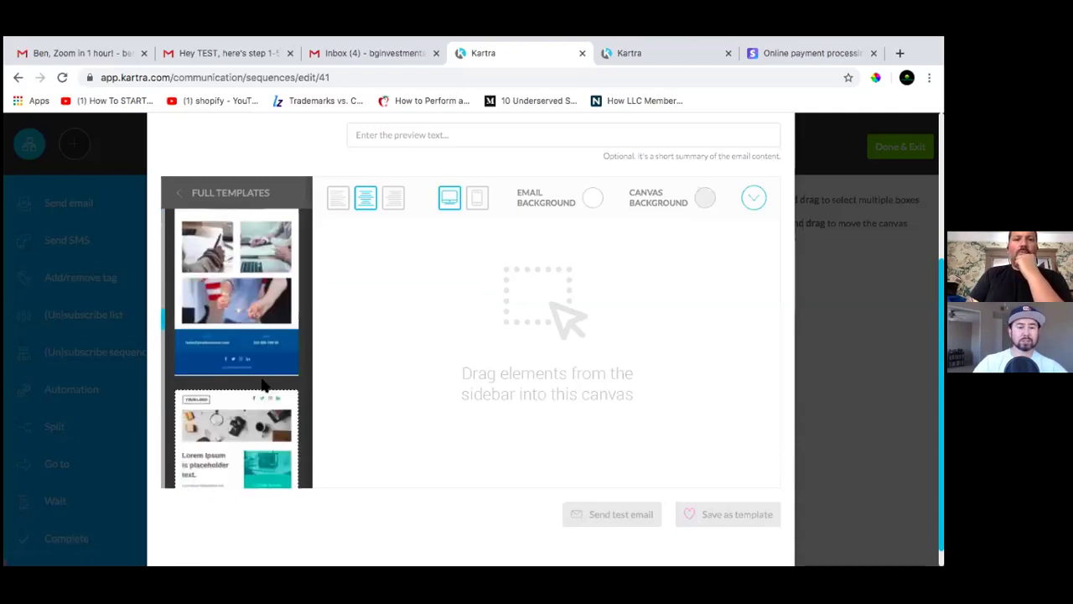
scroll(263, 382, "up", 1)
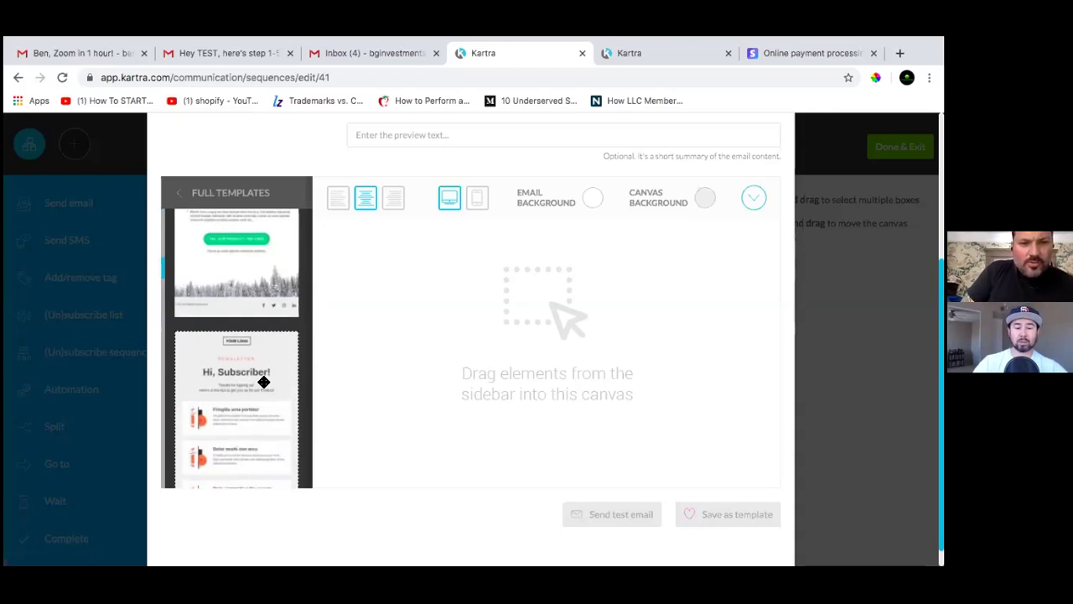
scroll(264, 382, "up", 10)
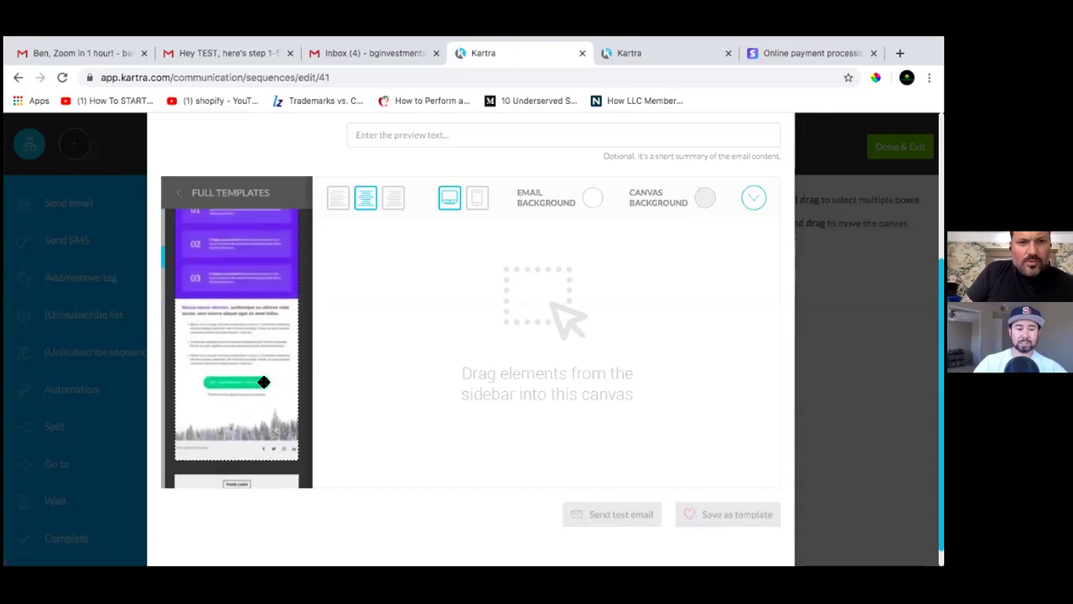
scroll(263, 381, "up", 10)
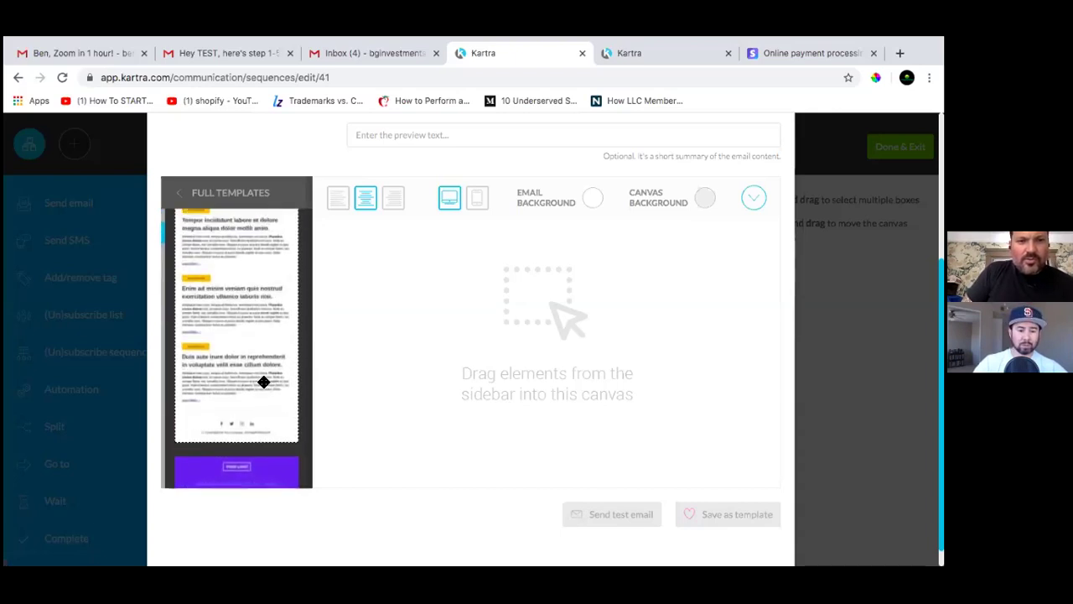
scroll(263, 382, "down", 10)
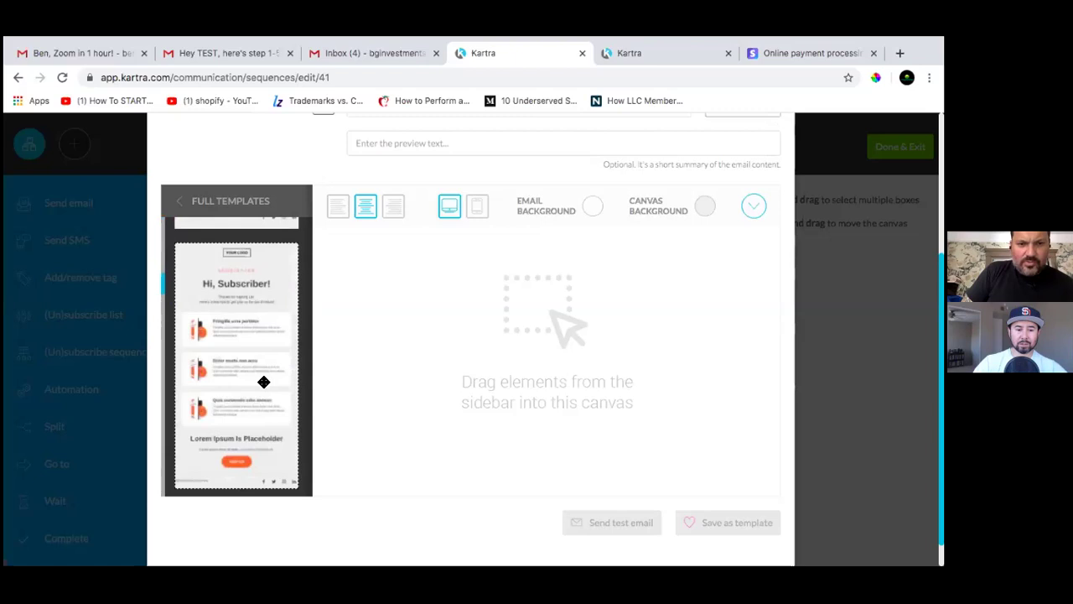
scroll(263, 381, "down", 10)
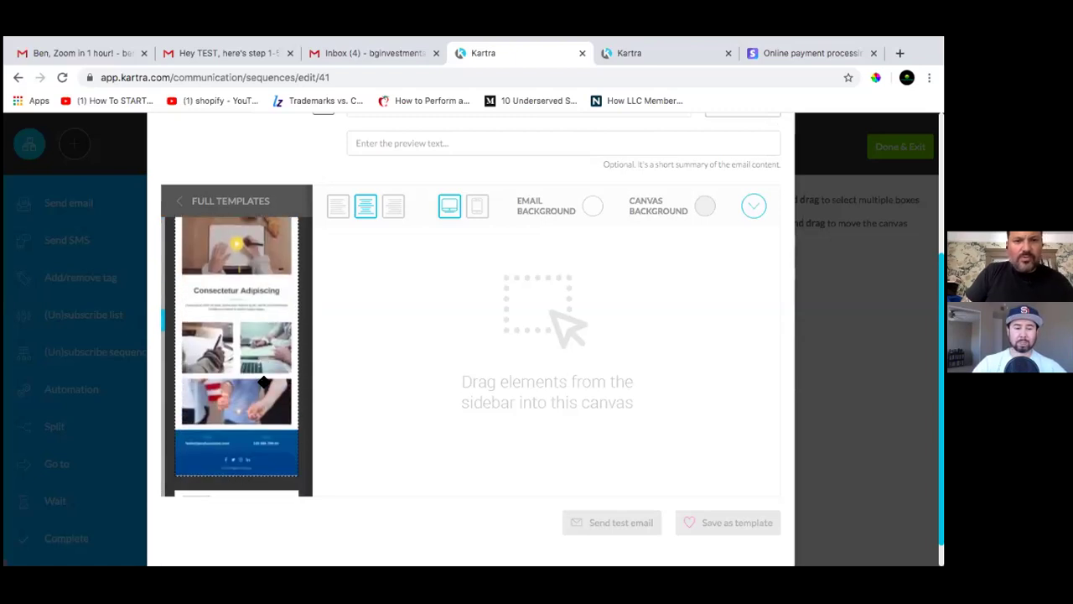
scroll(264, 381, "down", 1)
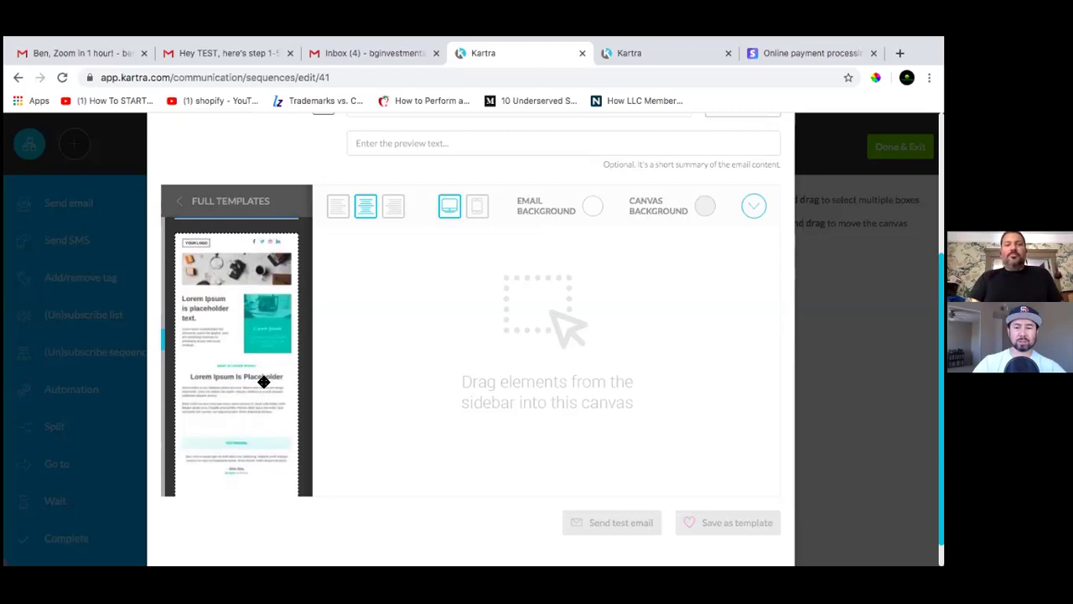
scroll(263, 381, "down", 5)
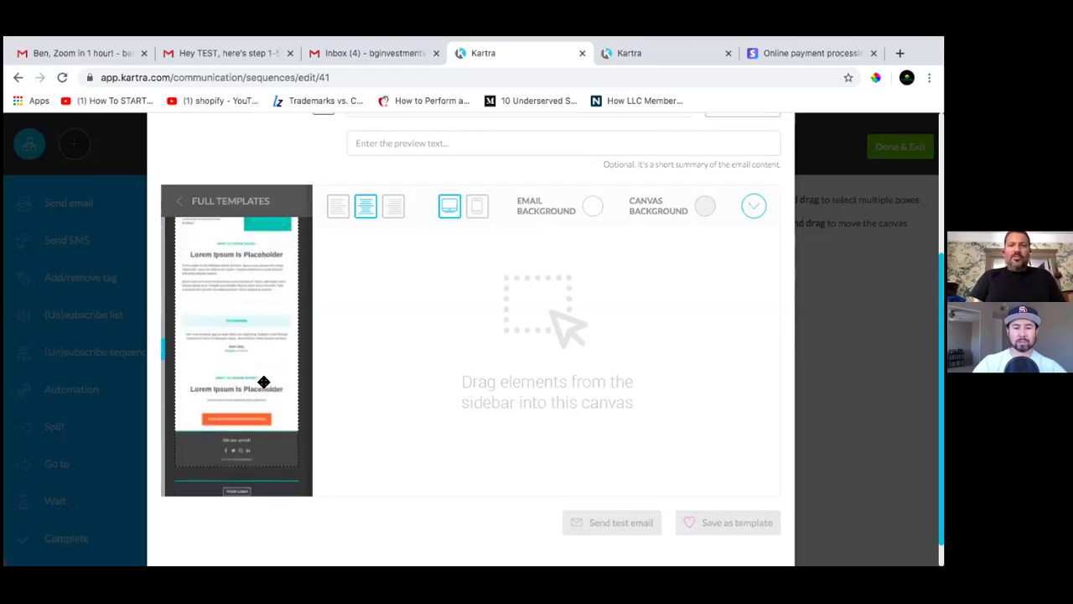
scroll(263, 381, "up", 15)
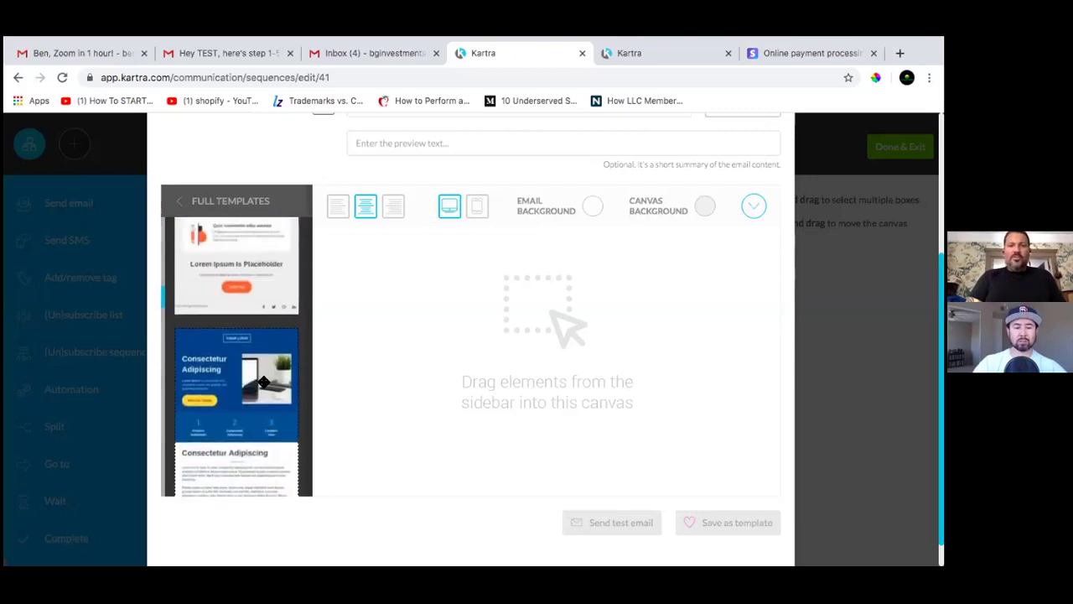
scroll(263, 381, "down", 2)
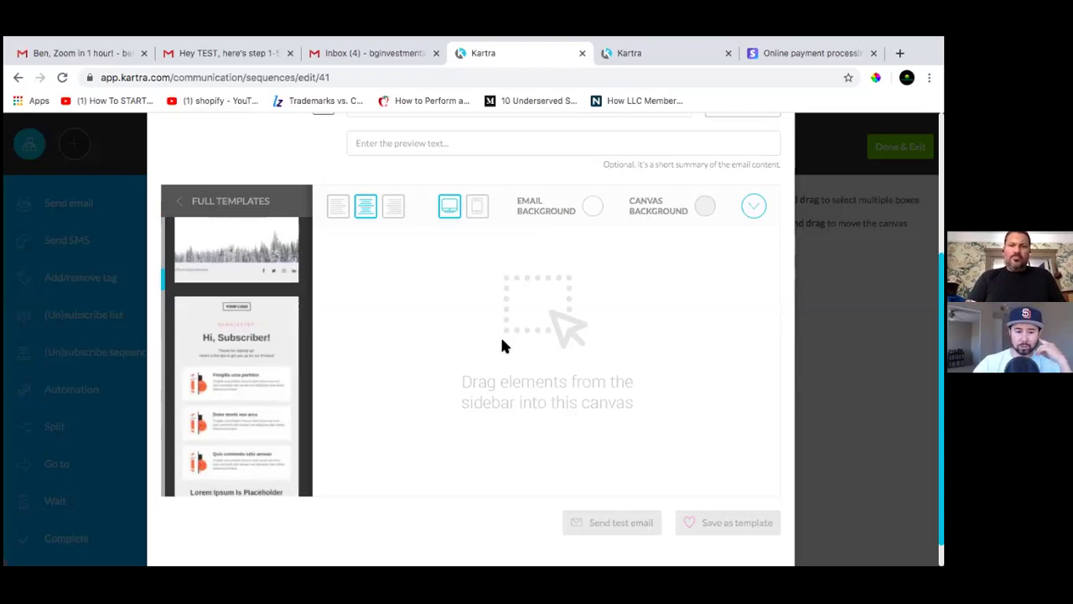
scroll(252, 349, "down", 6)
scroll(255, 357, "up", 2)
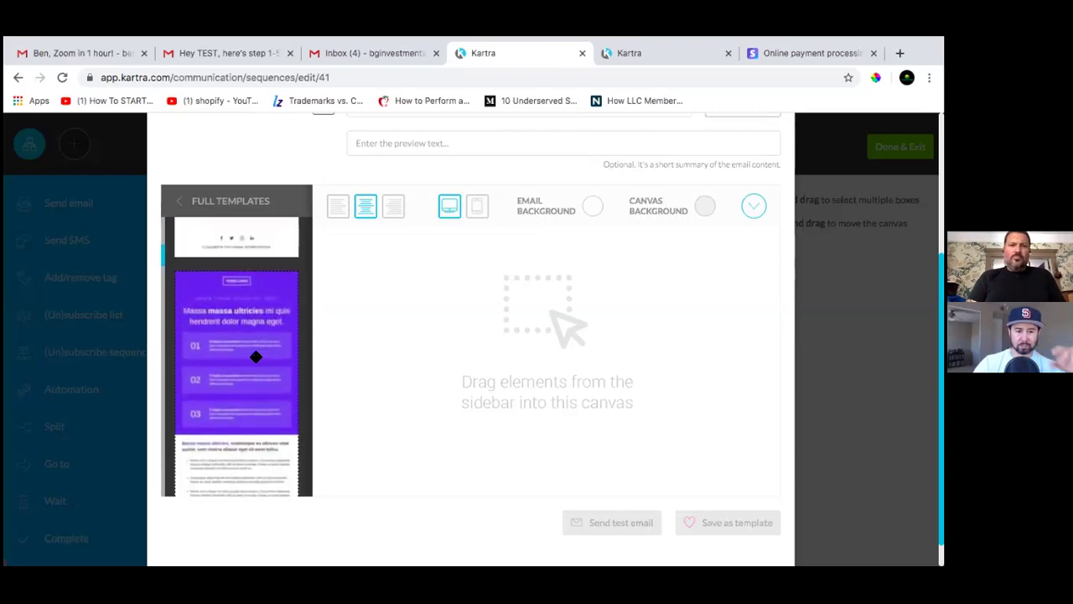
scroll(255, 357, "up", 3)
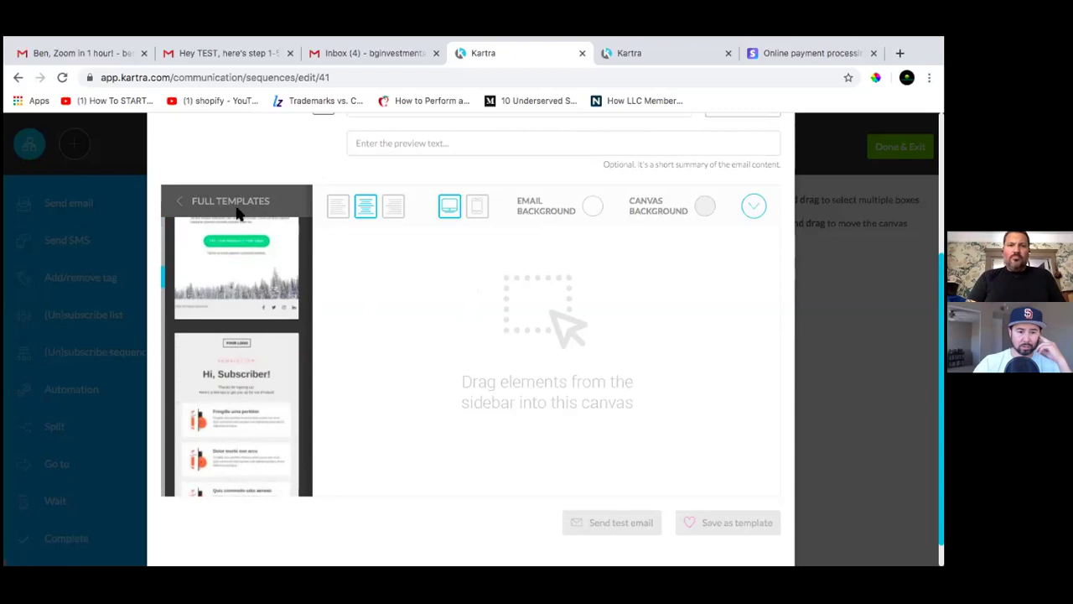
left_click(171, 199)
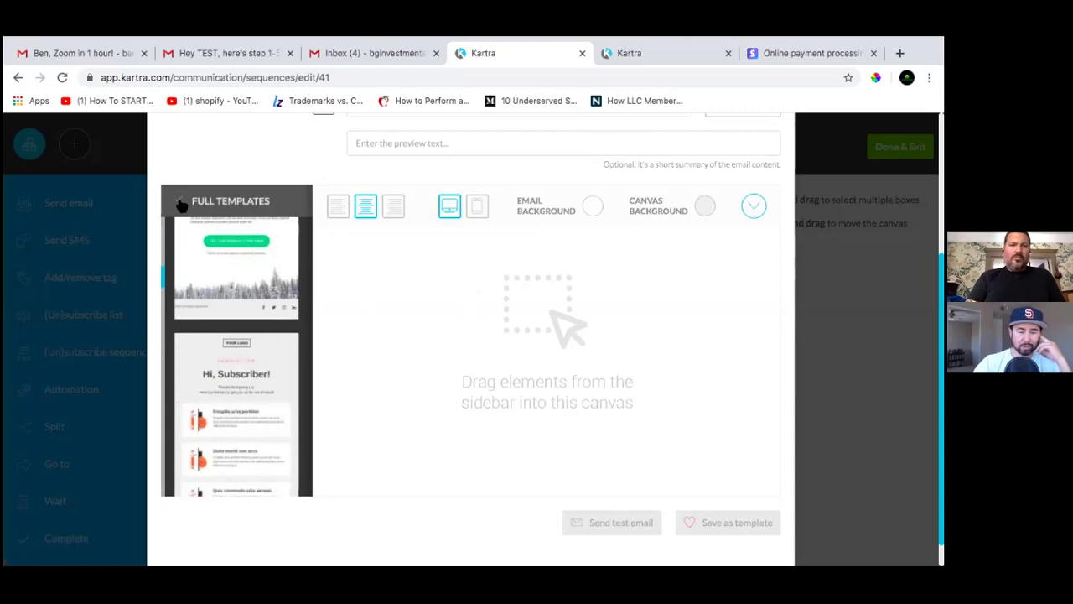
scroll(377, 393, "down", 1)
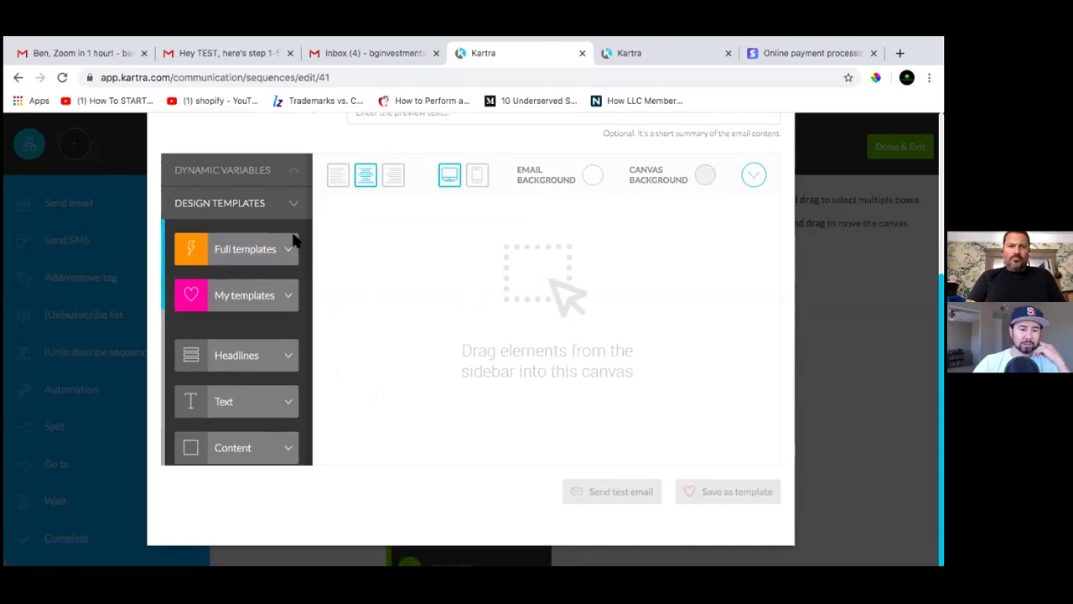
left_click(289, 360)
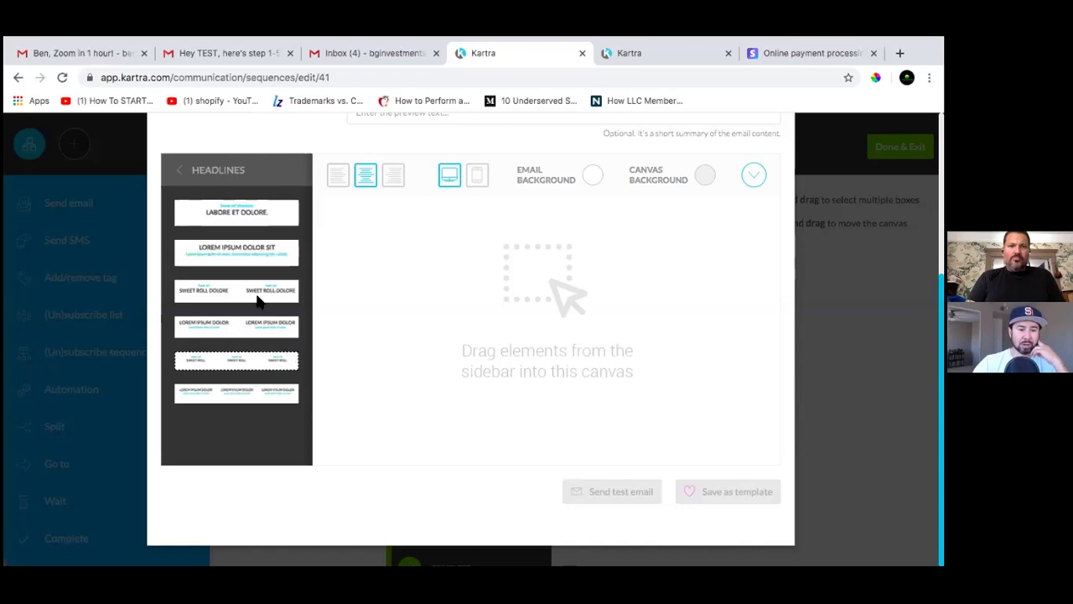
left_click_drag(234, 220, 512, 265)
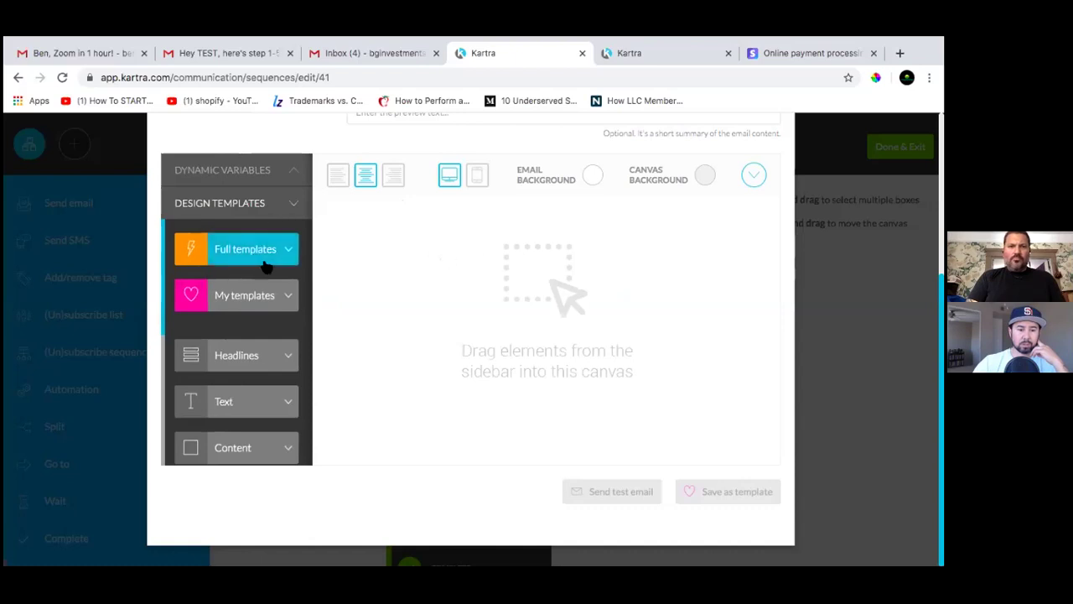
Add the two-column 'LOREM IPSUM DOLOR.' headline and a lorem-ipsum text paragraph below it
left_click(259, 367)
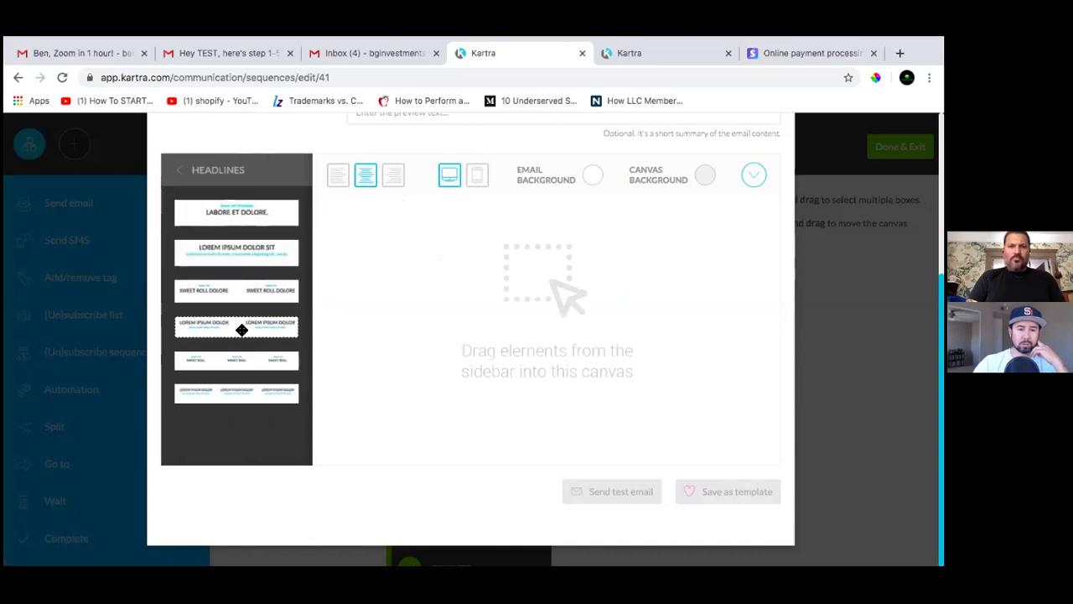
left_click_drag(241, 329, 537, 231)
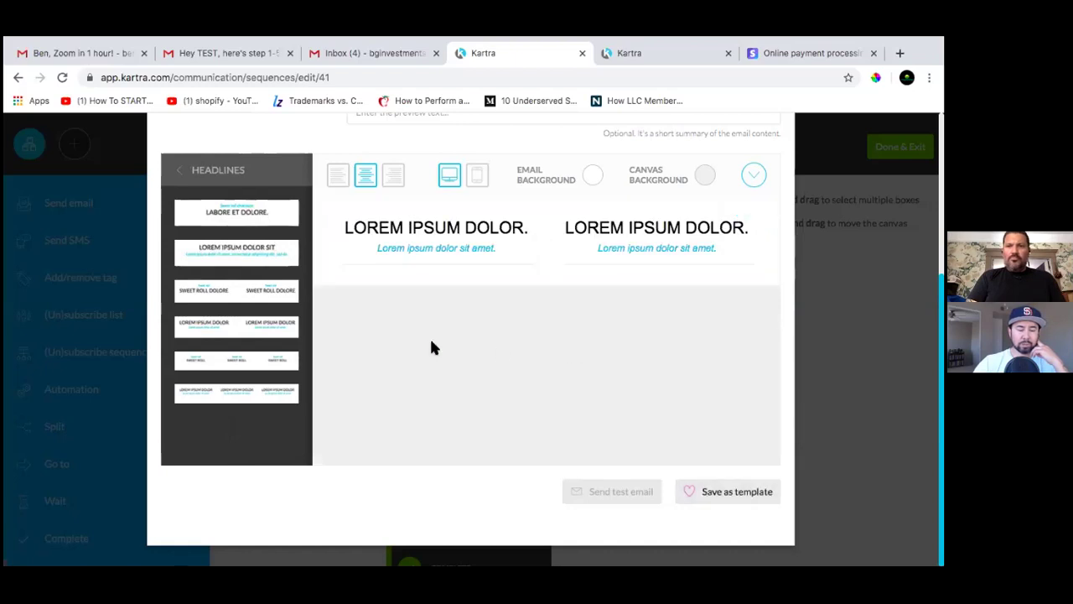
left_click(199, 173)
left_click(264, 406)
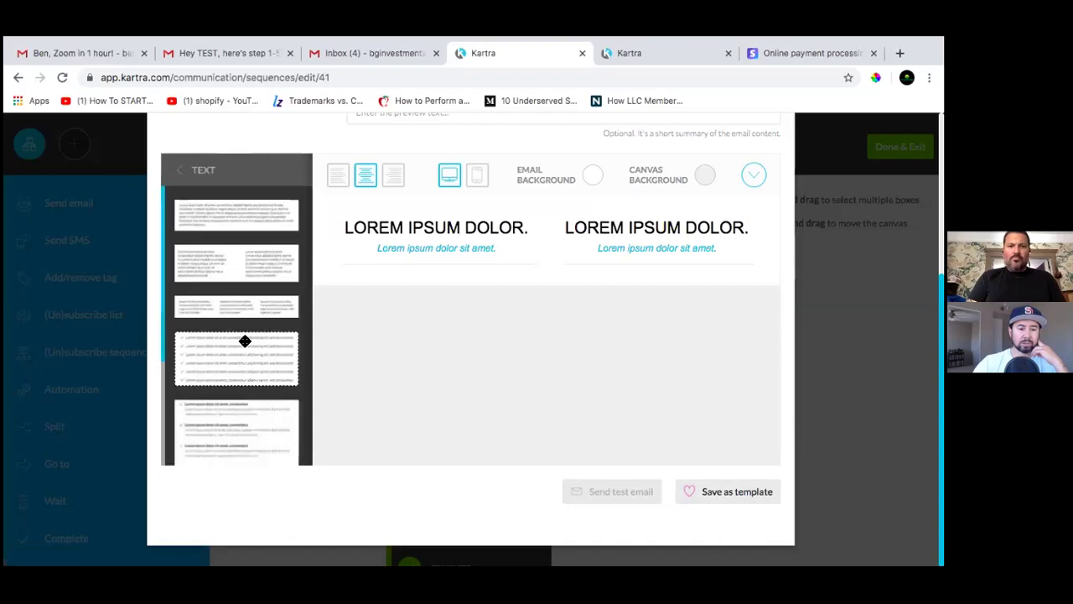
left_click_drag(241, 218, 526, 377)
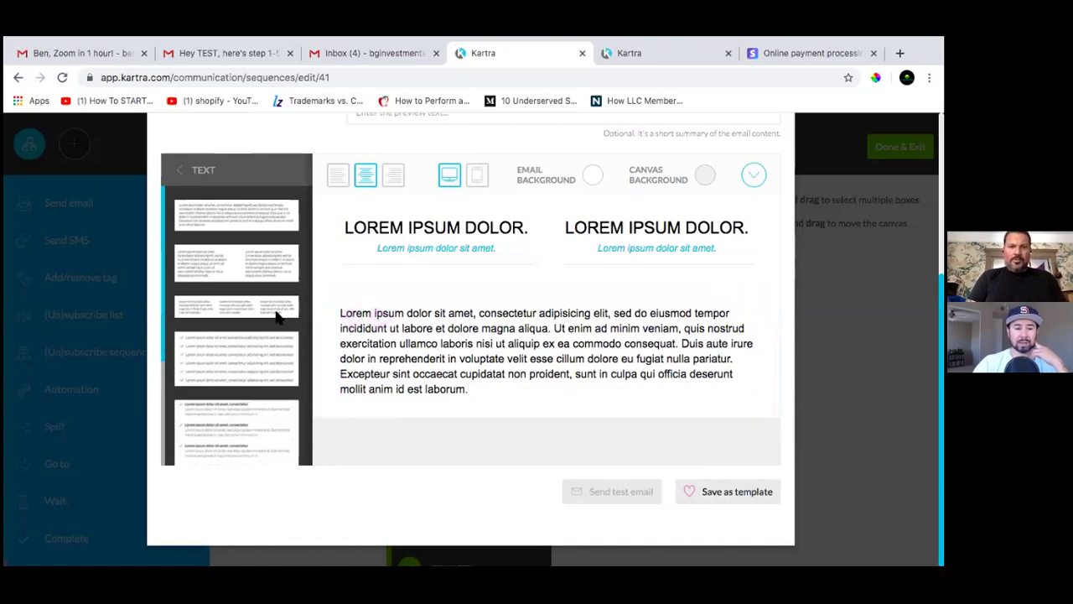
Place a blue '© 2016 All Rights Reserved.' footer with social icons between the headline and paragraph
left_click(185, 175)
scroll(233, 350, "down", 5)
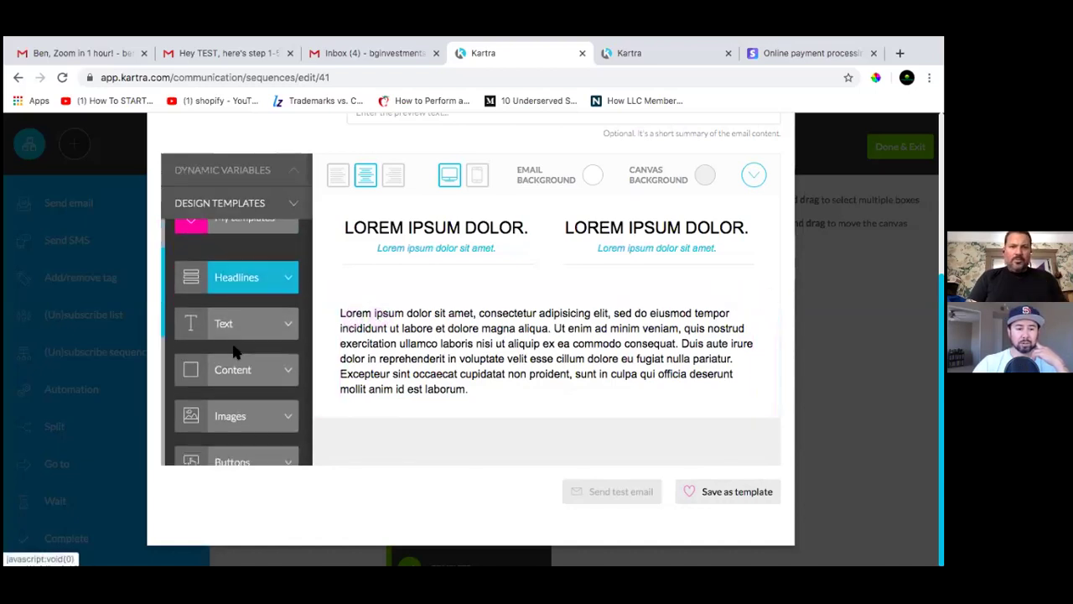
scroll(235, 350, "down", 5)
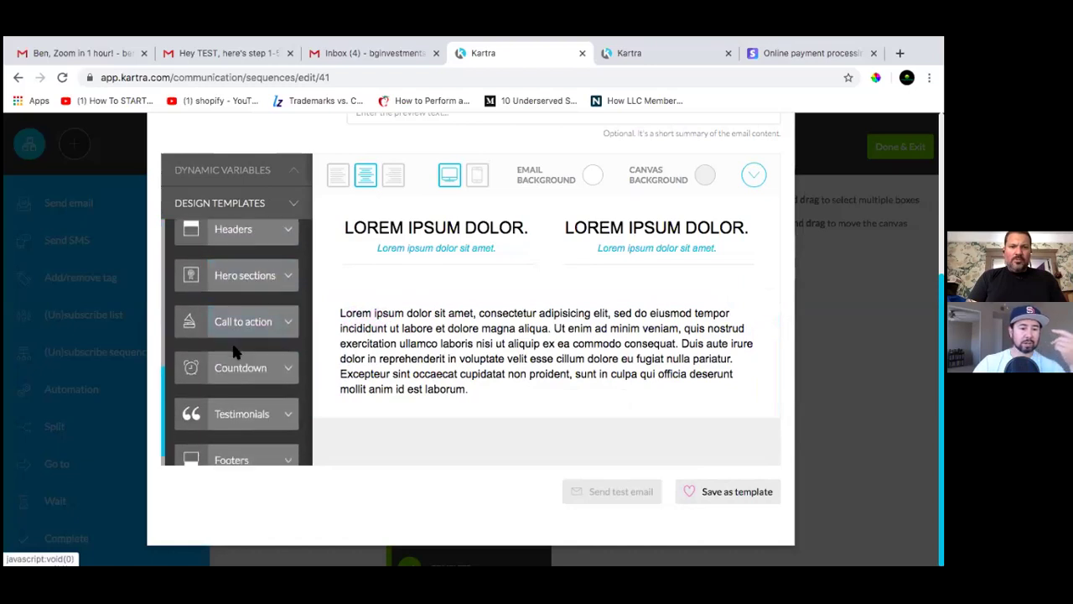
left_click(274, 437)
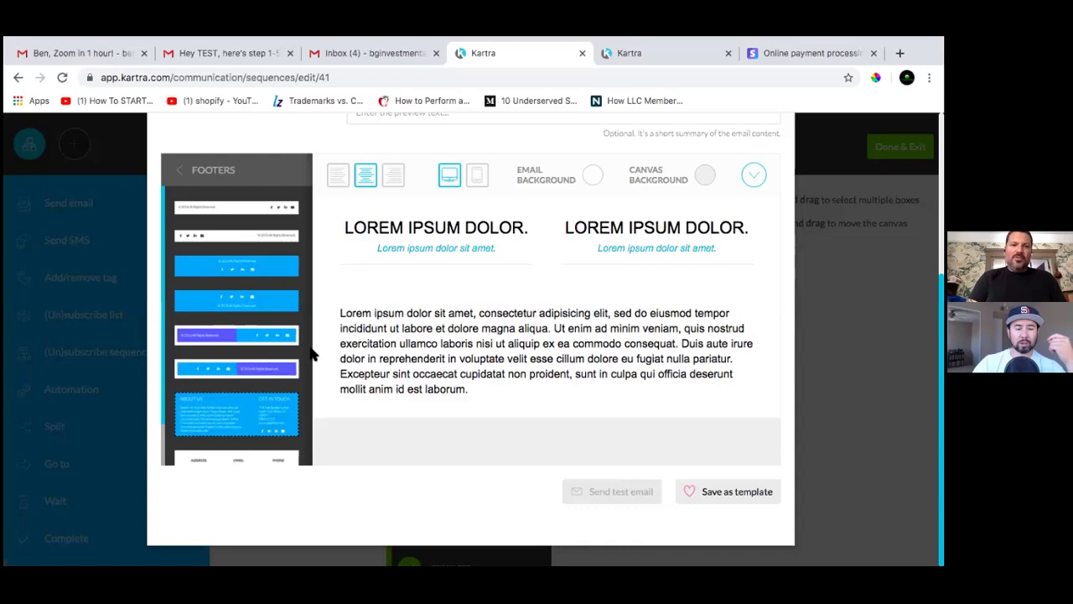
left_click_drag(242, 283, 508, 389)
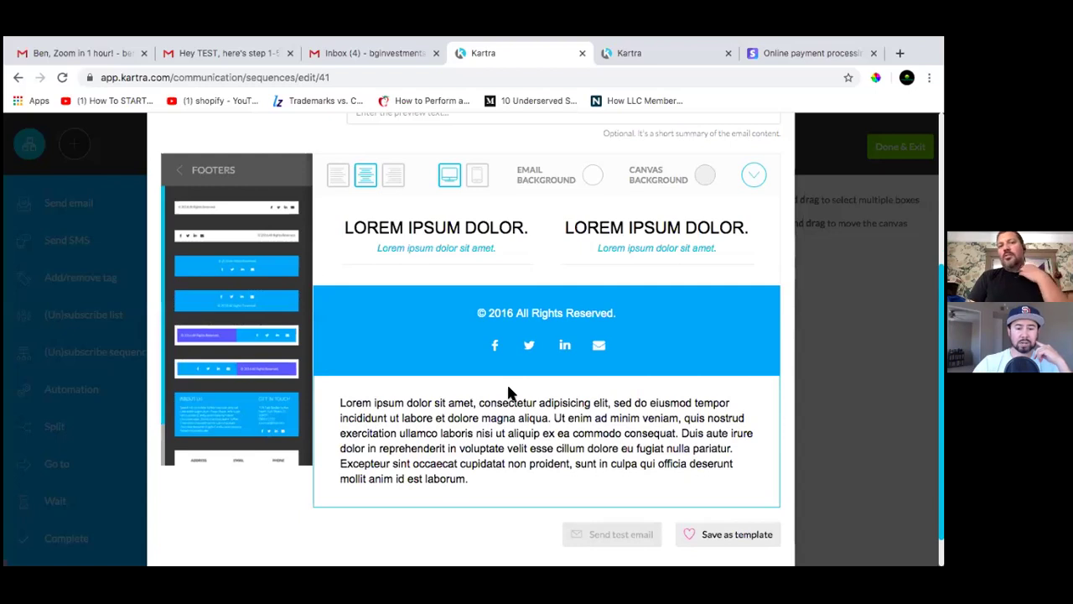
left_click(505, 361)
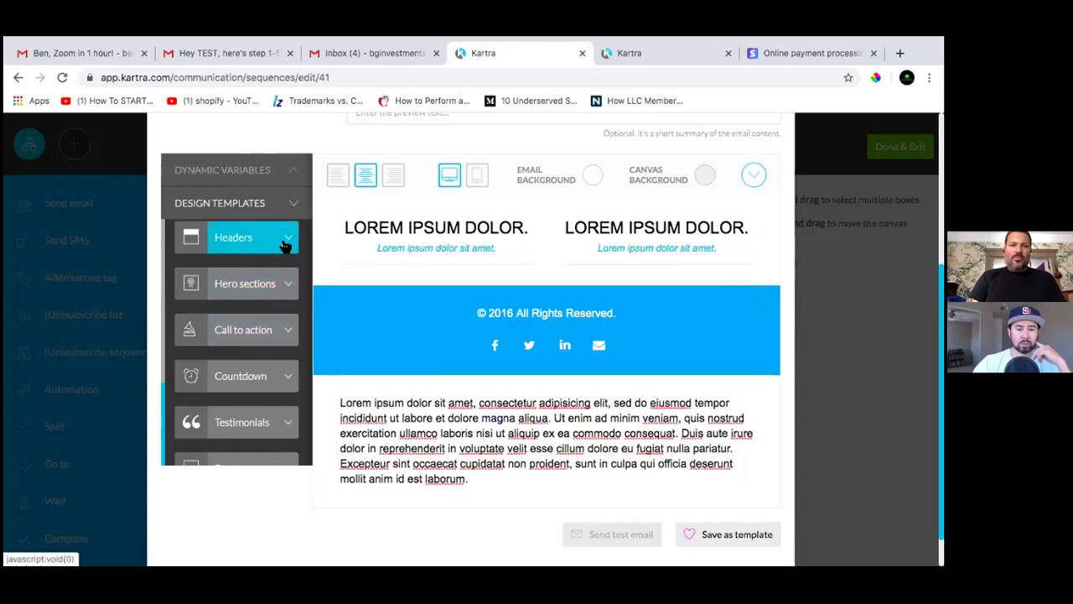
scroll(278, 397, "down", 1)
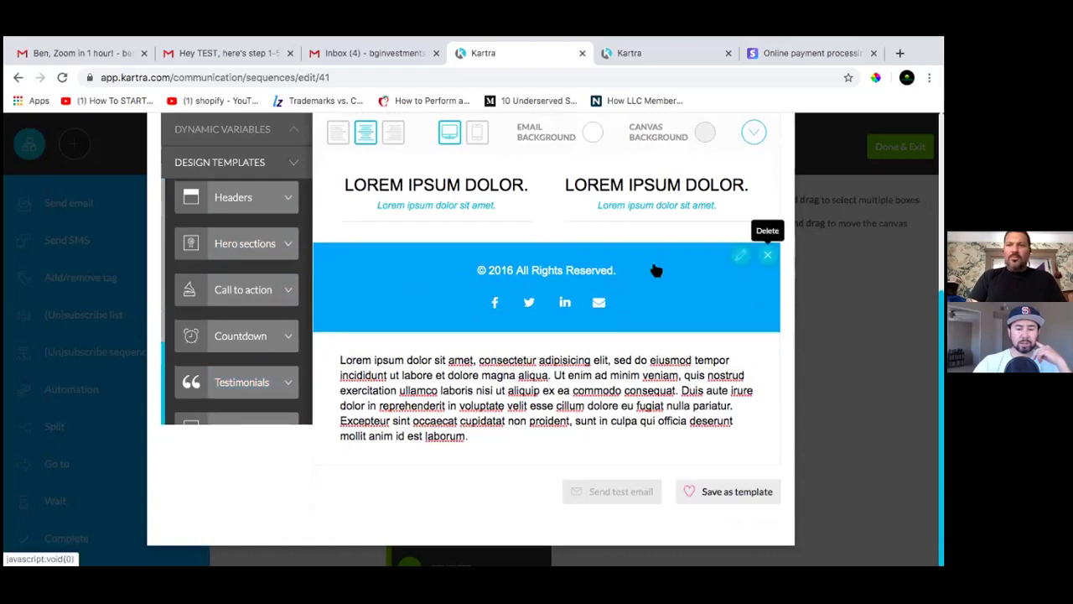
Delete the misplaced footer block and drag the blue copyright footer below the text paragraph
left_click(768, 257)
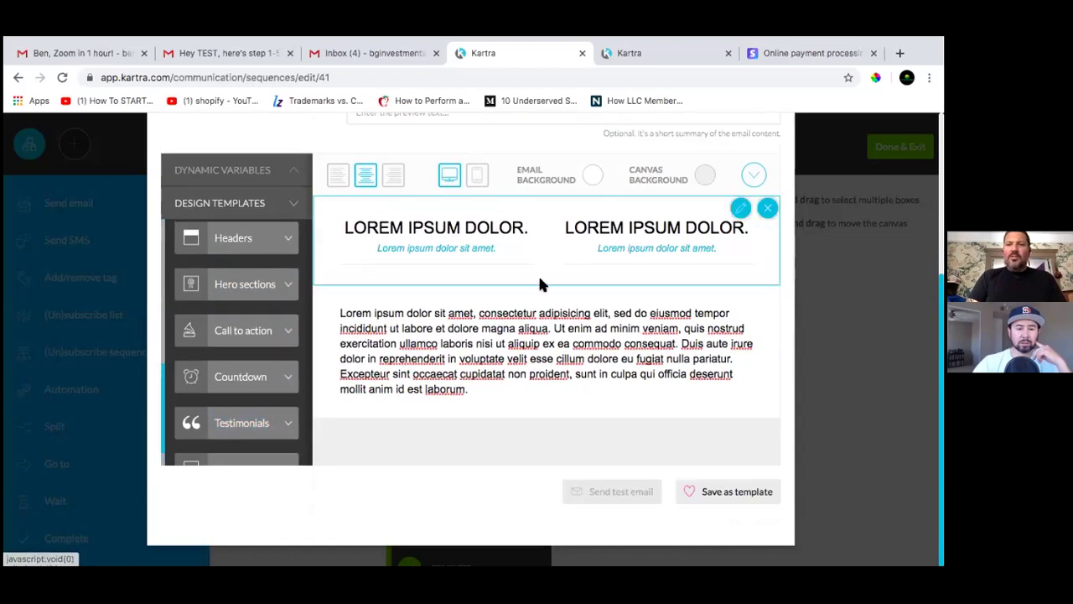
scroll(236, 380, "down", 1)
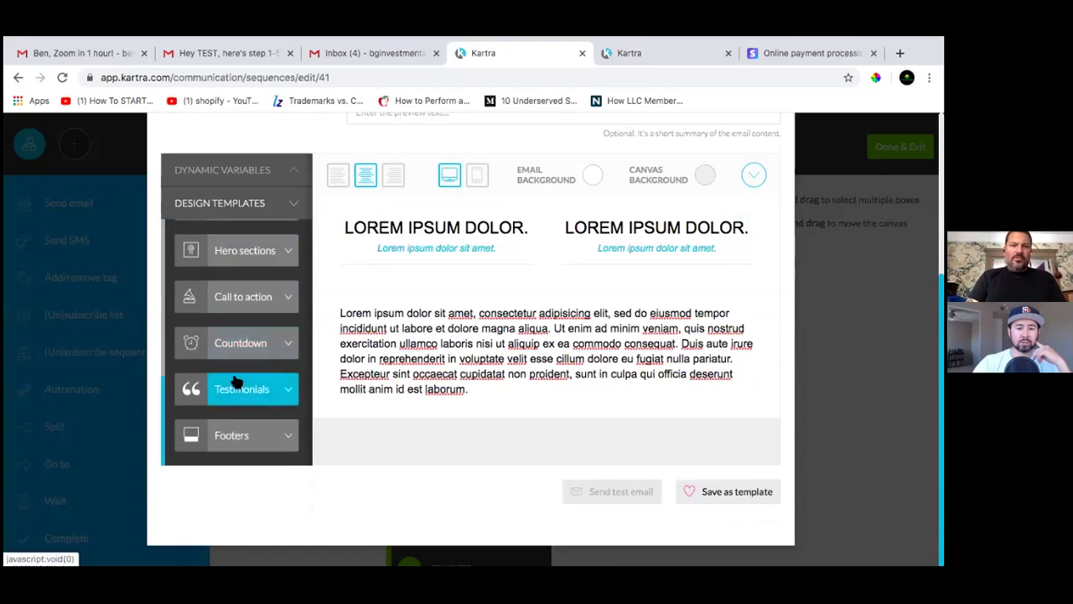
left_click(290, 434)
scroll(270, 407, "down", 1)
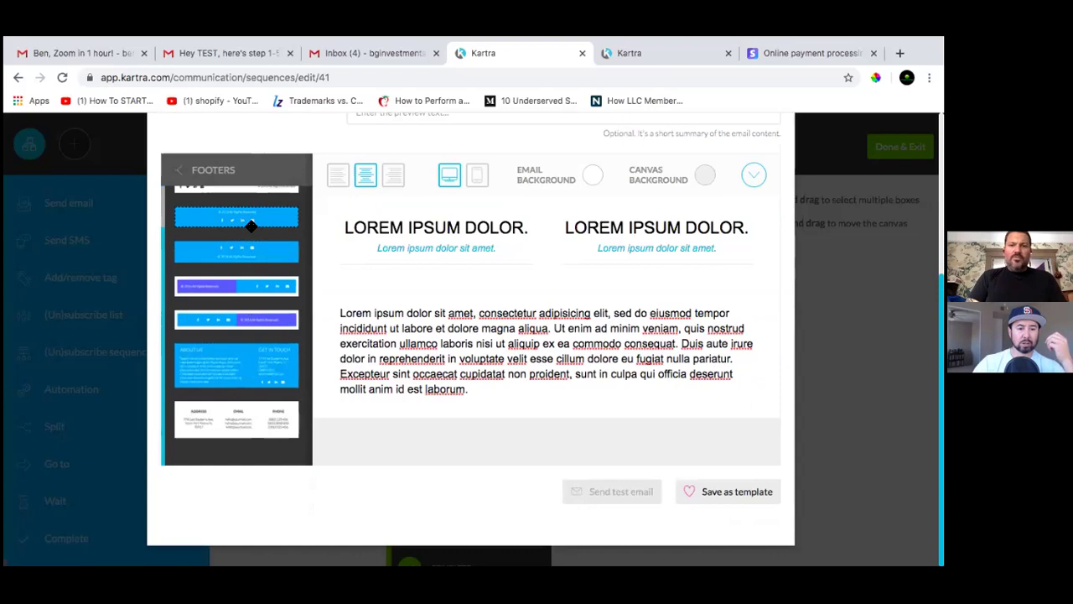
left_click_drag(251, 224, 510, 432)
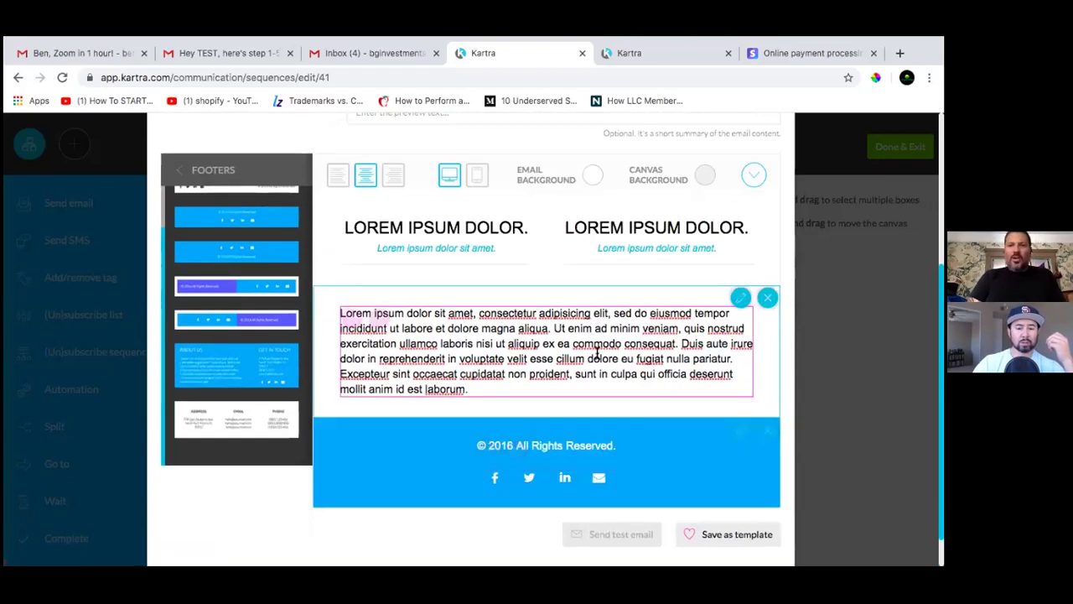
scroll(596, 352, "down", 5)
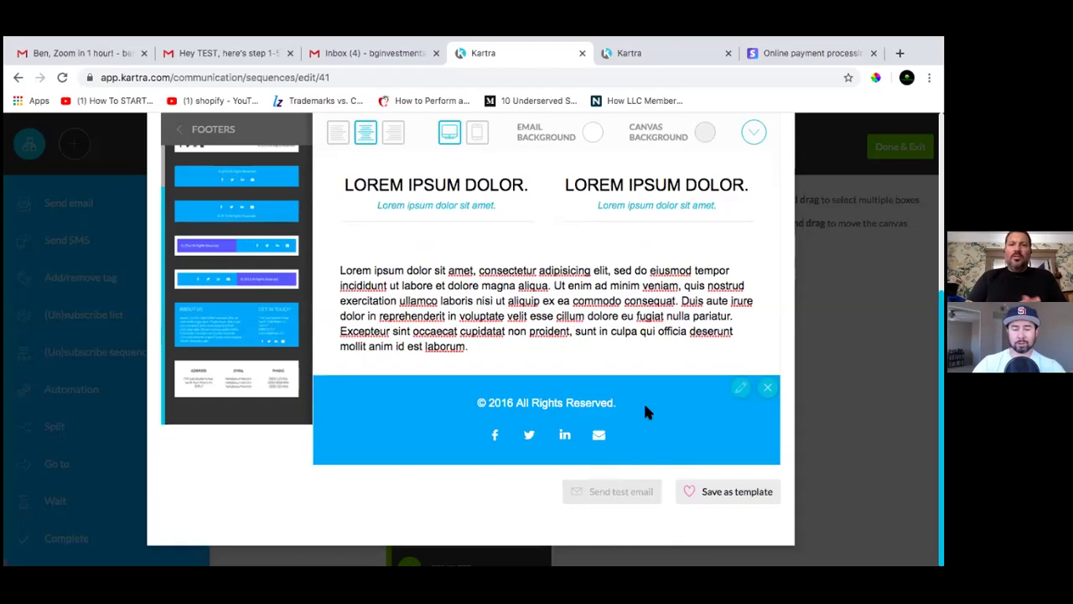
Review the headline, lorem-ipsum paragraph and footer, then go back to the block categories list
scroll(646, 411, "up", 5)
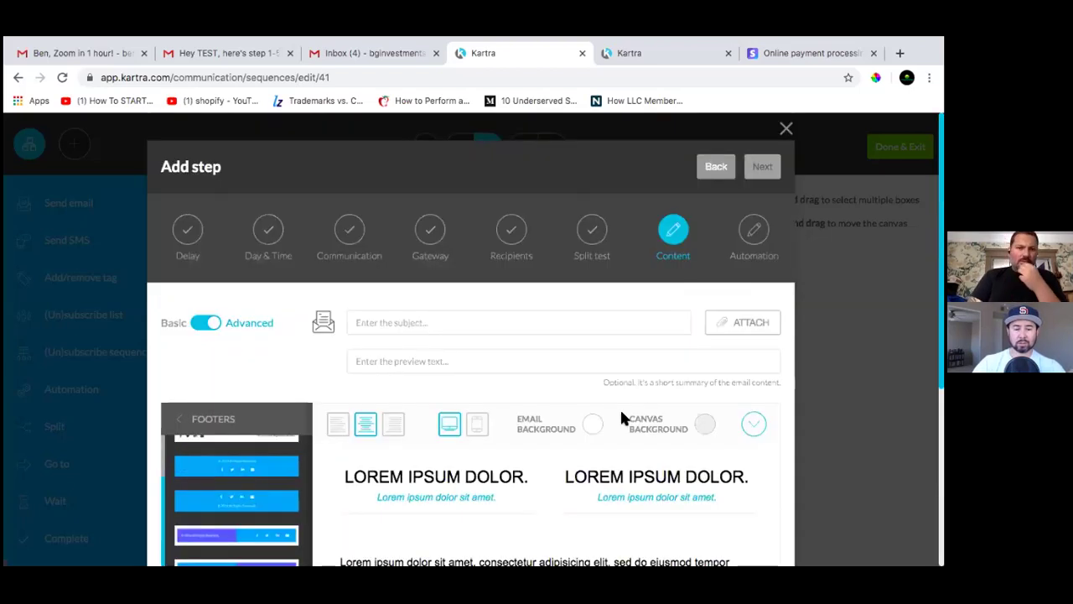
scroll(623, 416, "down", 2)
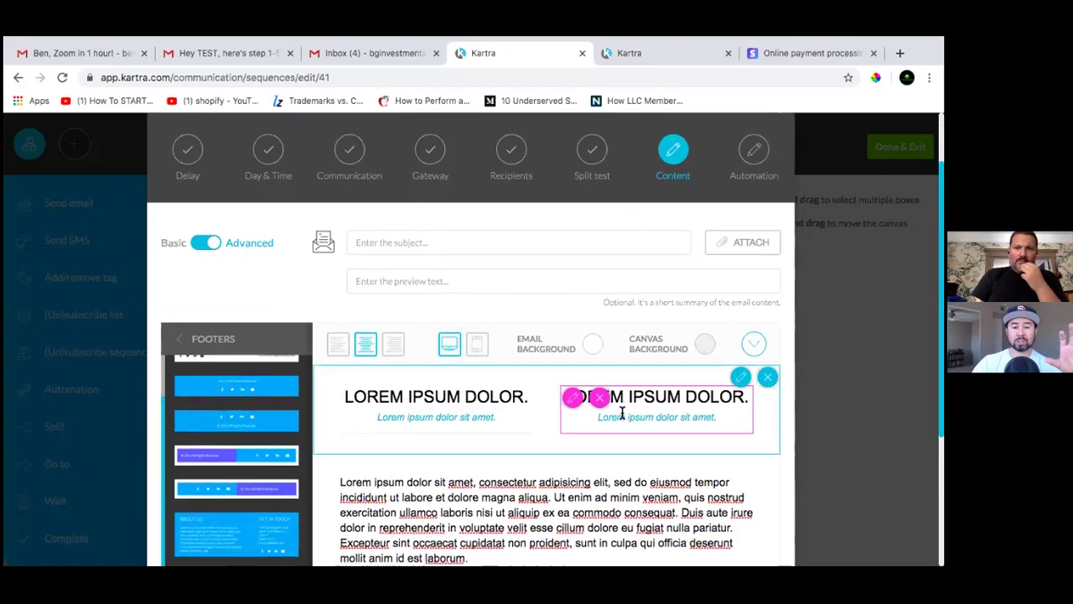
scroll(622, 413, "down", 3)
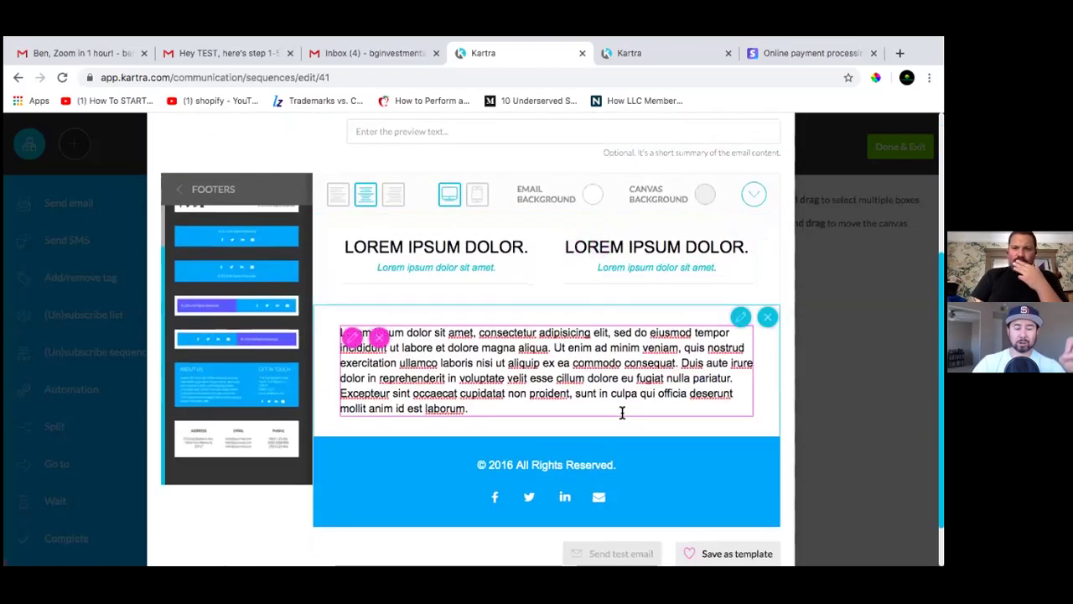
scroll(623, 413, "up", 3)
scroll(621, 417, "down", 2)
scroll(621, 417, "up", 2)
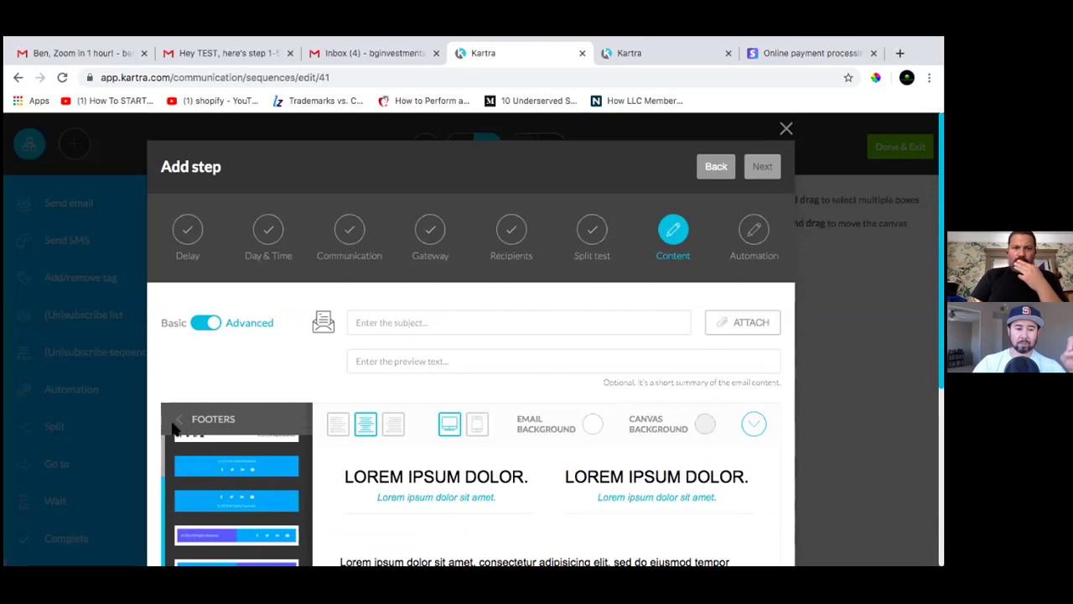
left_click(178, 421)
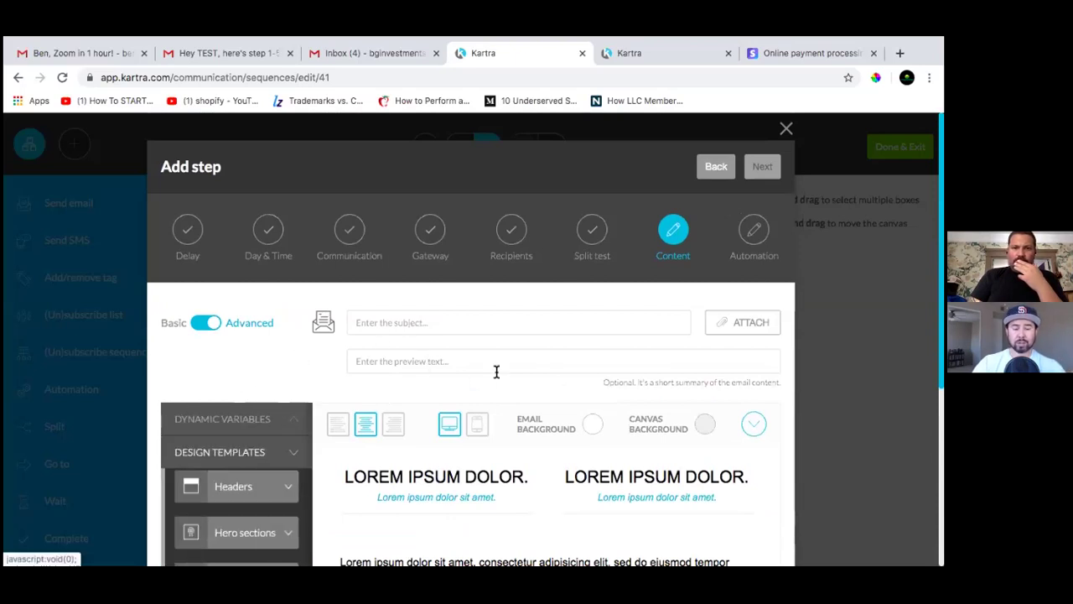
scroll(544, 381, "down", 2)
scroll(544, 391, "down", 2)
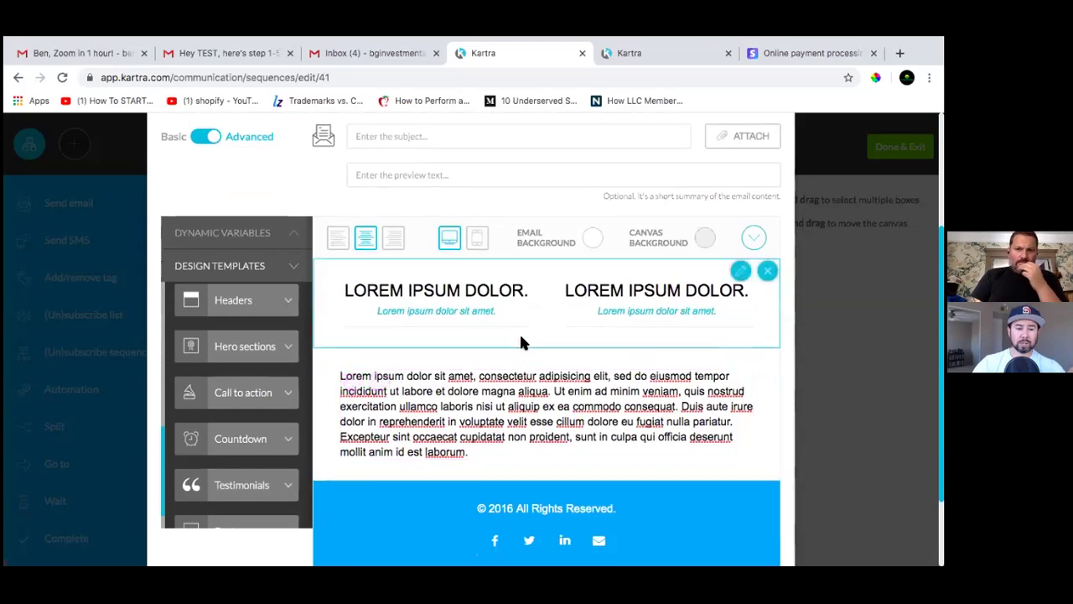
scroll(520, 342, "down", 3)
scroll(519, 342, "up", 5)
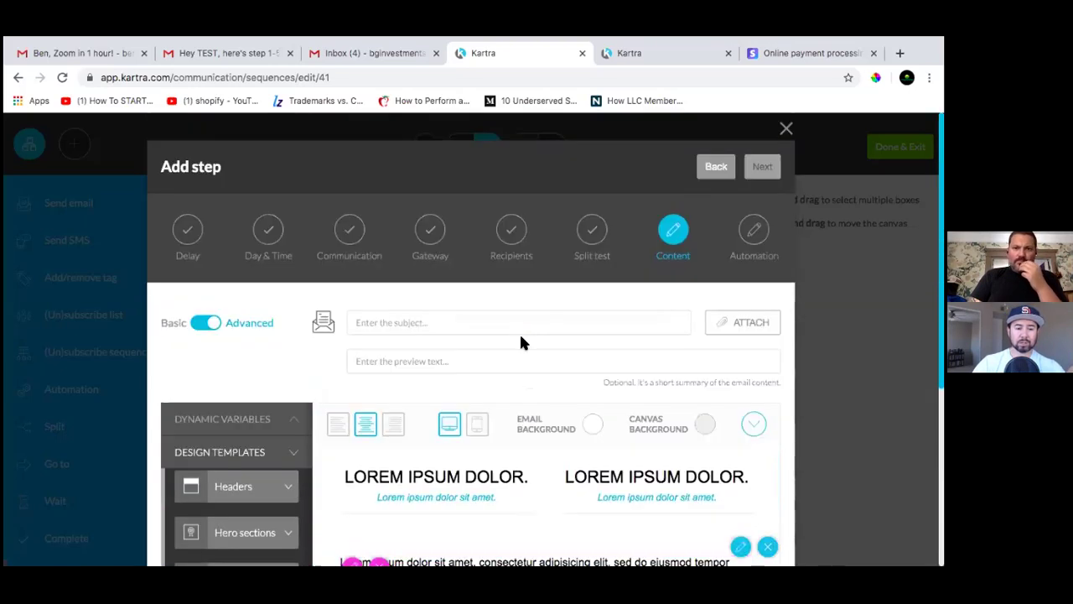
scroll(520, 342, "down", 4)
scroll(233, 443, "down", 5)
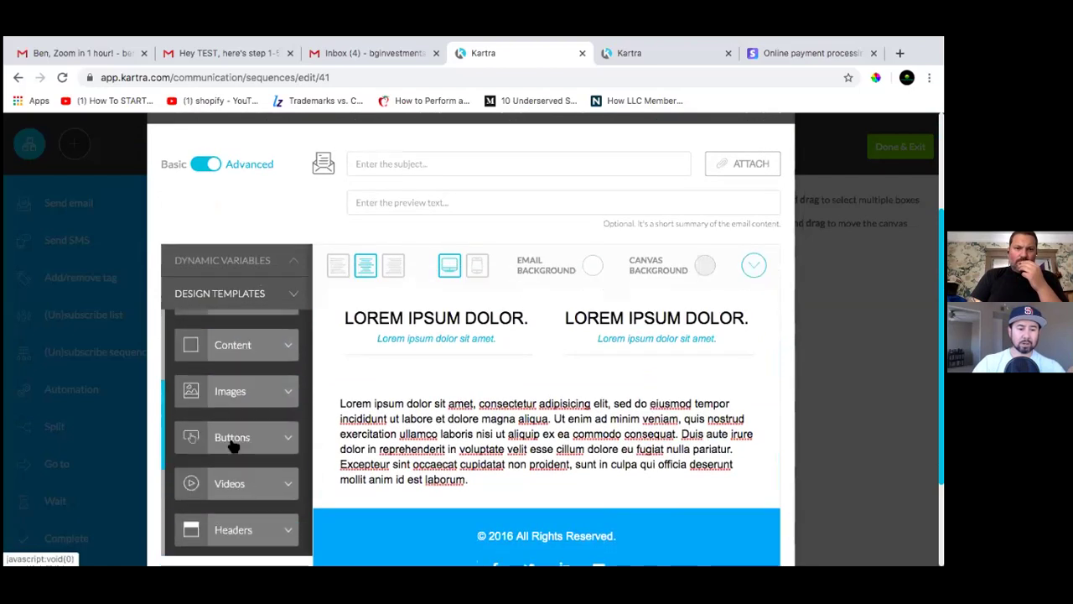
scroll(235, 447, "up", 3)
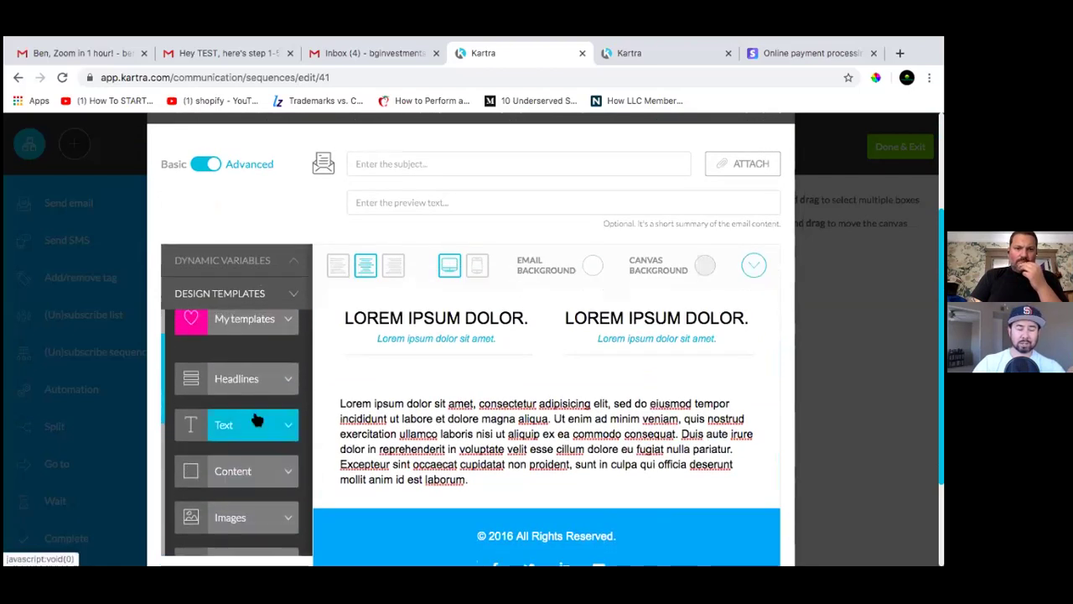
scroll(252, 419, "up", 1)
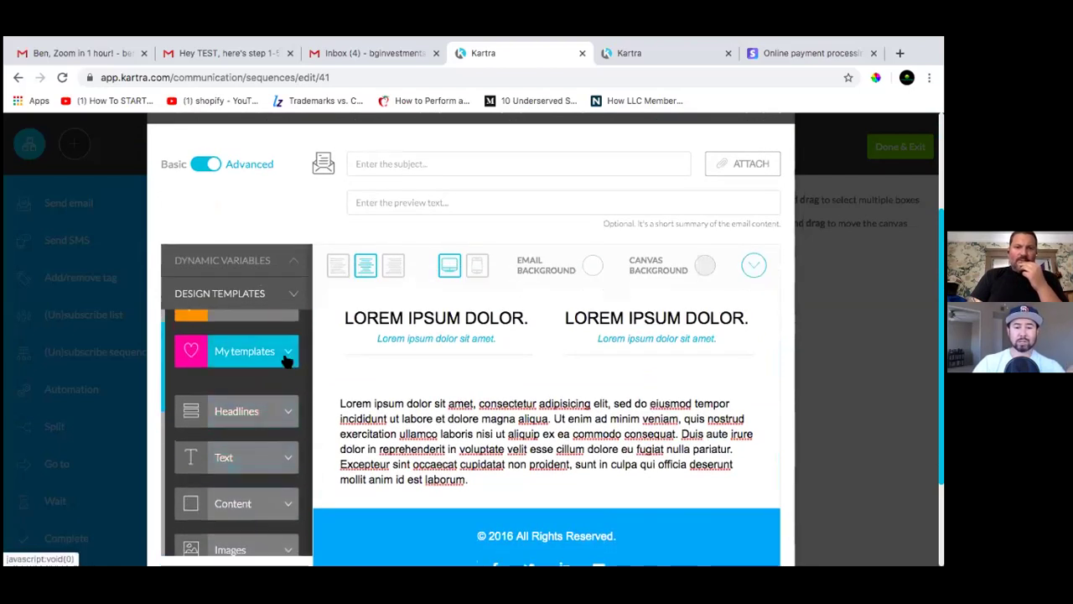
left_click(507, 395)
scroll(508, 395, "down", 2)
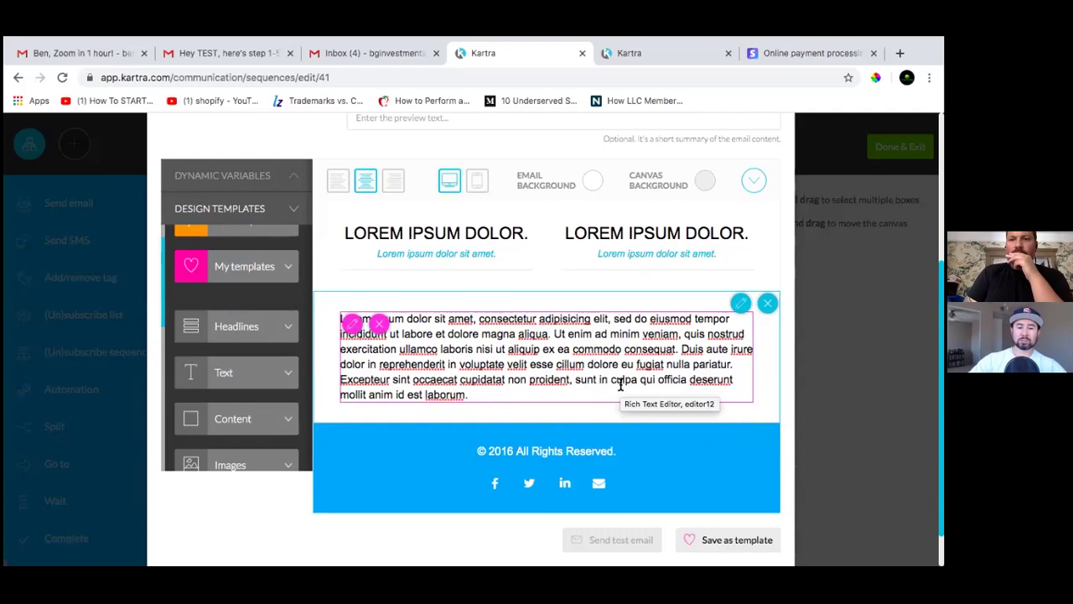
scroll(606, 331, "up", 5)
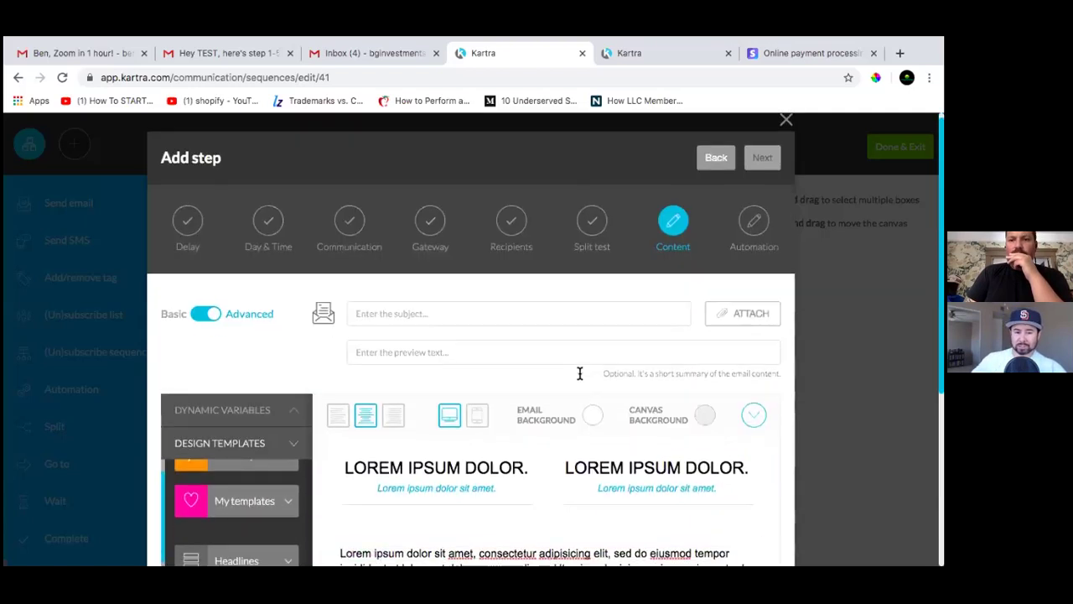
scroll(579, 369, "down", 3)
scroll(579, 373, "down", 2)
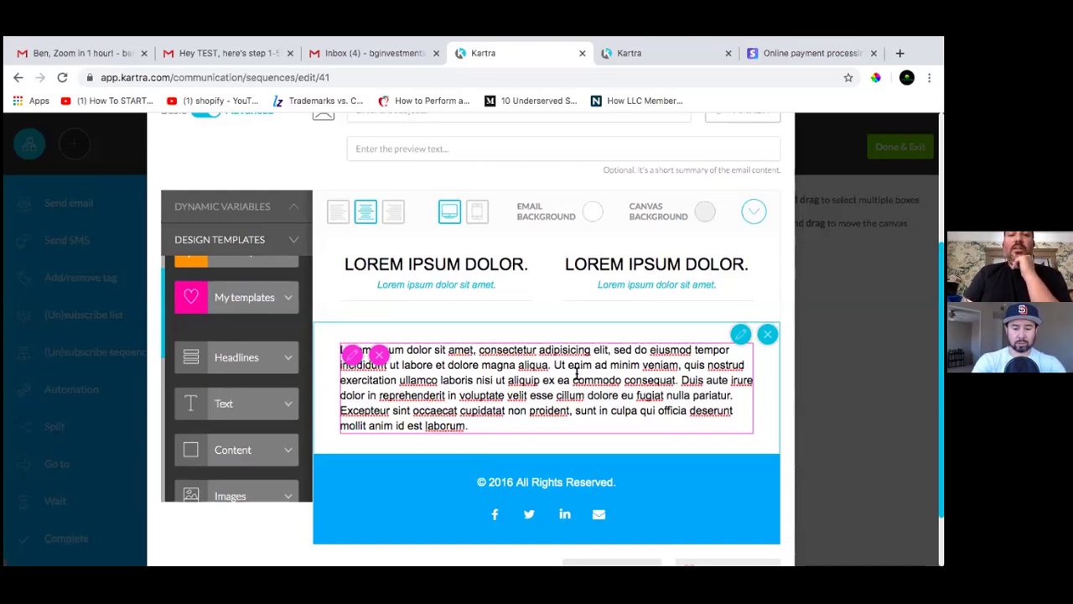
scroll(475, 390, "down", 1)
scroll(475, 390, "up", 3)
scroll(474, 387, "up", 1)
scroll(475, 386, "down", 2)
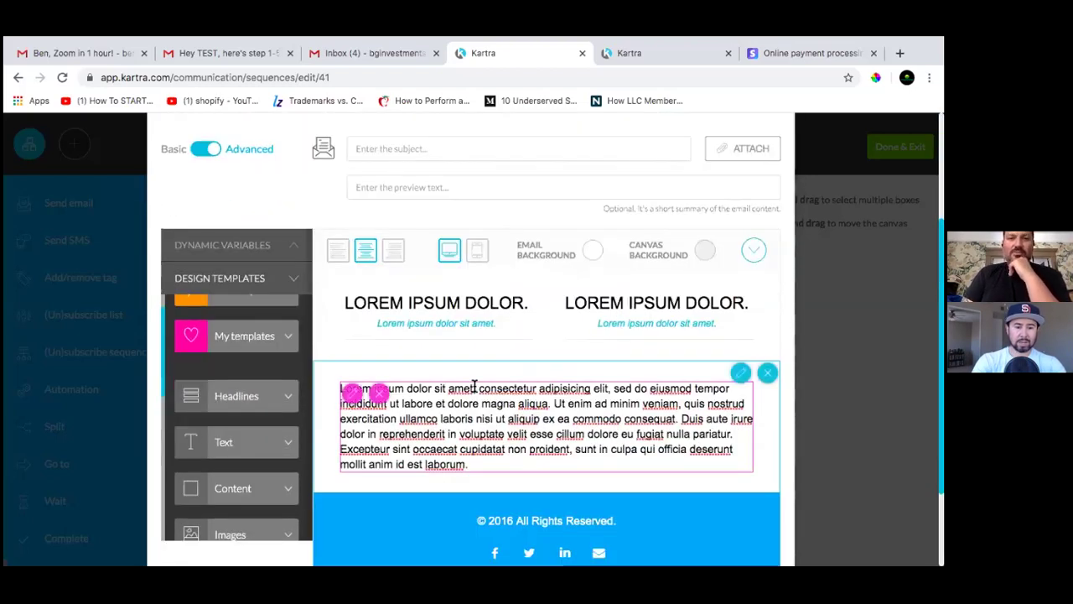
scroll(582, 310, "down", 1)
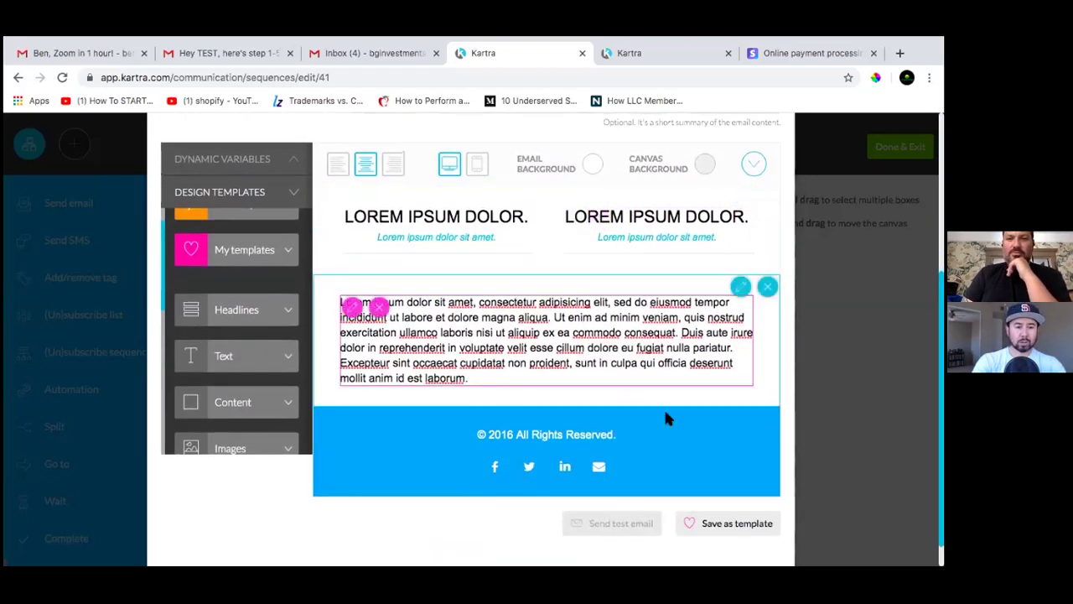
scroll(528, 398, "up", 1)
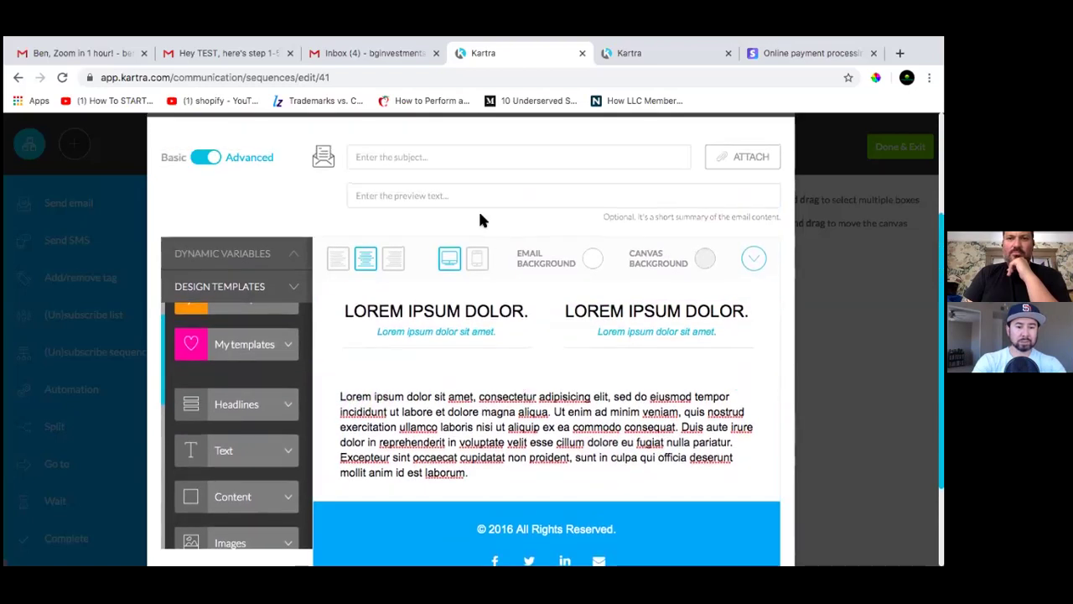
Expand Dynamic Variables and copy the {first_name} variable text
left_click(279, 265)
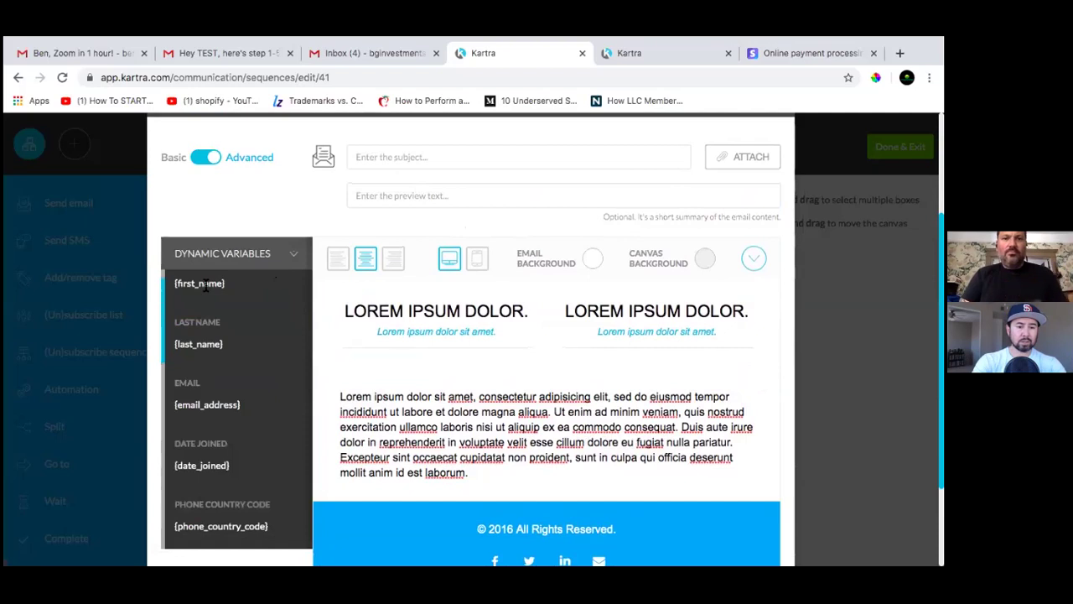
left_click_drag(205, 283, 371, 362)
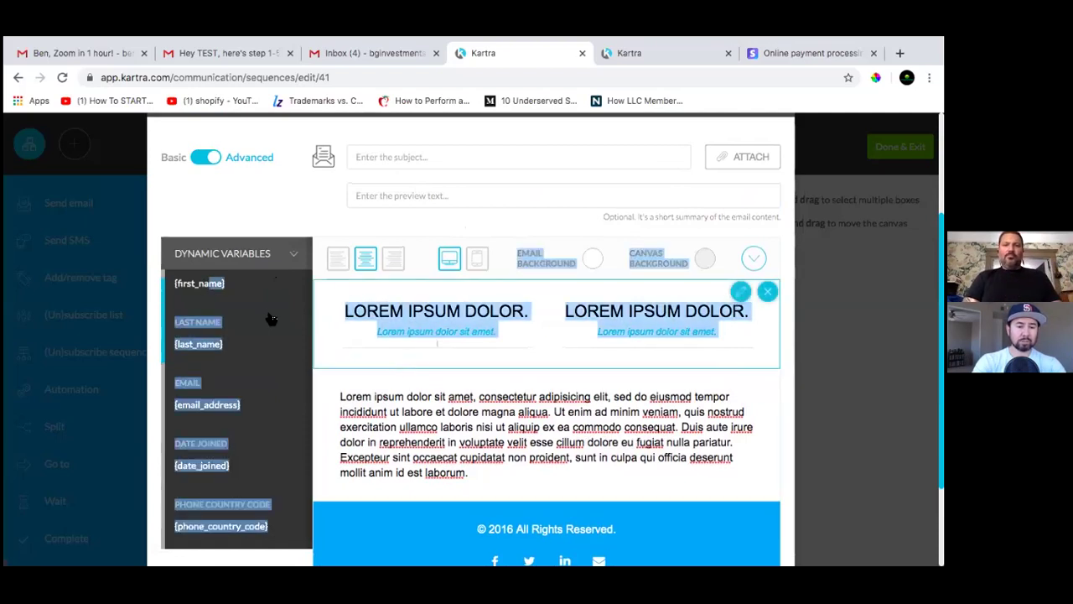
left_click(186, 289)
left_click_drag(178, 285, 238, 289)
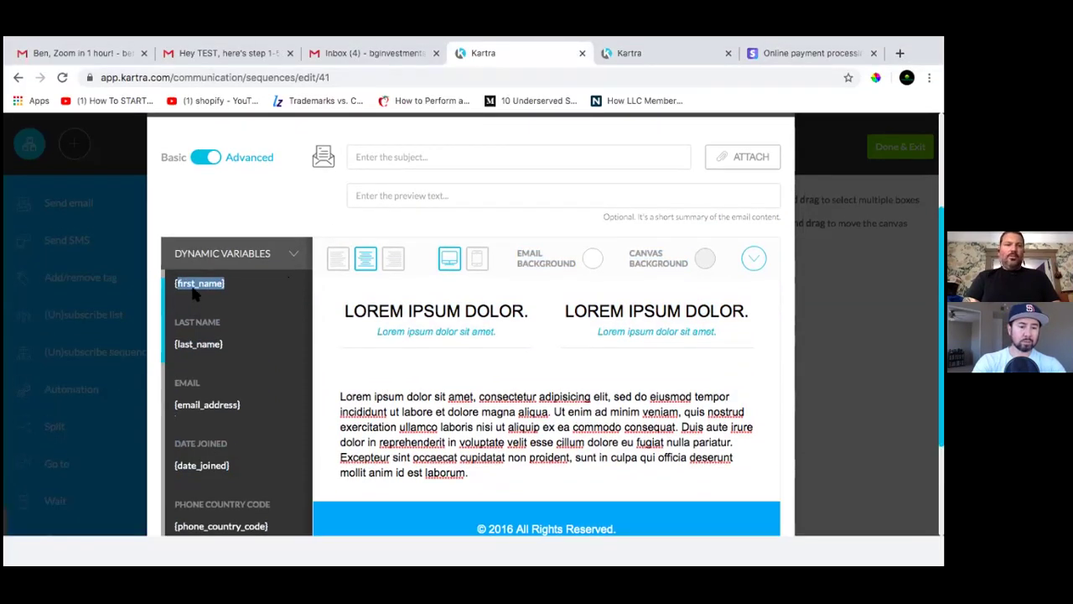
right_click(194, 288)
left_click(227, 317)
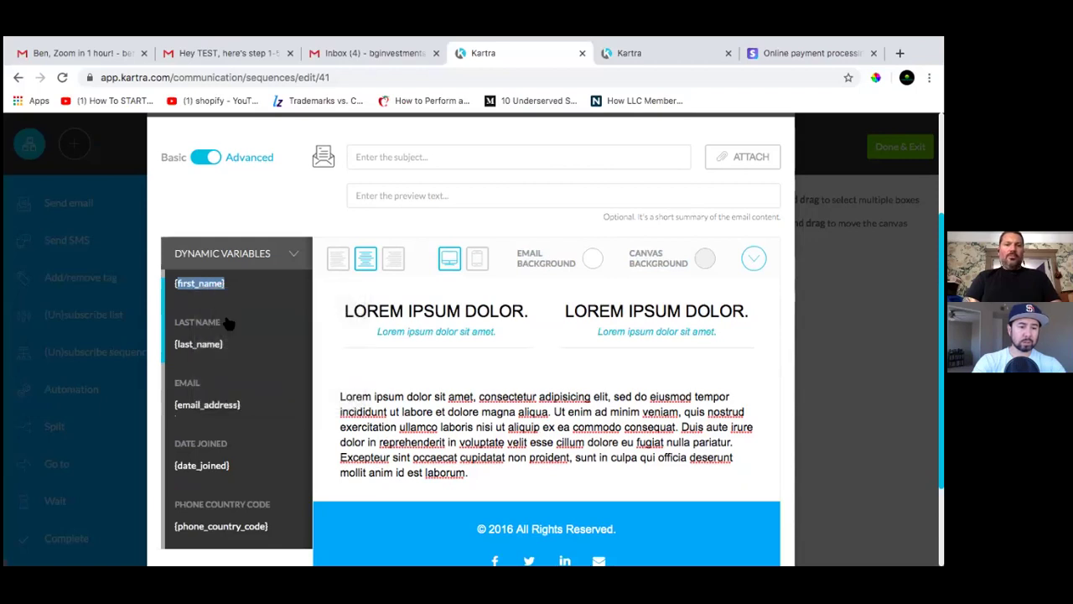
left_click(249, 311)
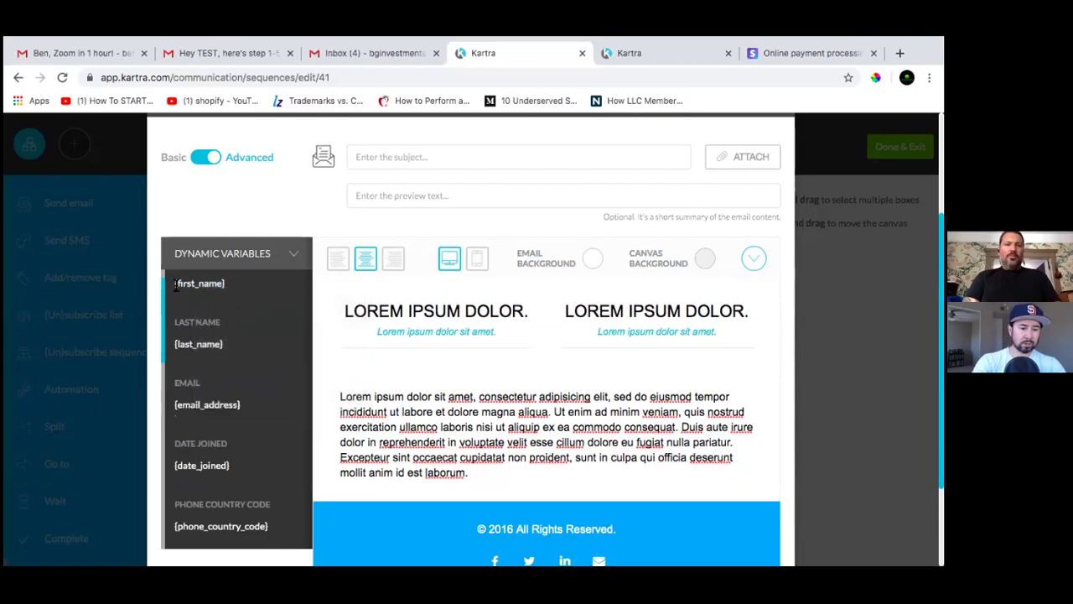
left_click_drag(176, 285, 225, 283)
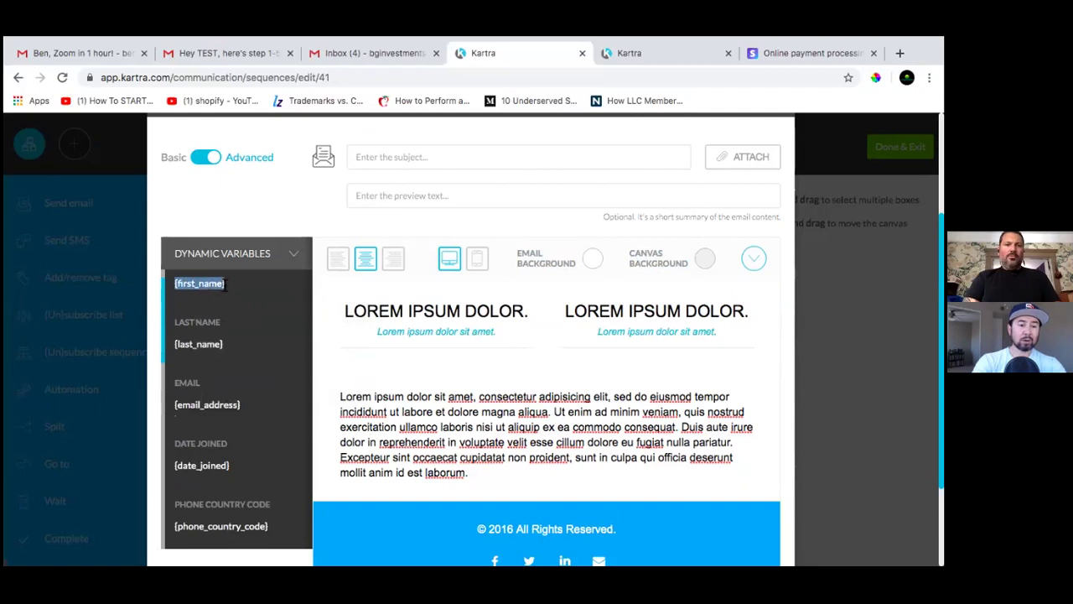
right_click(216, 287)
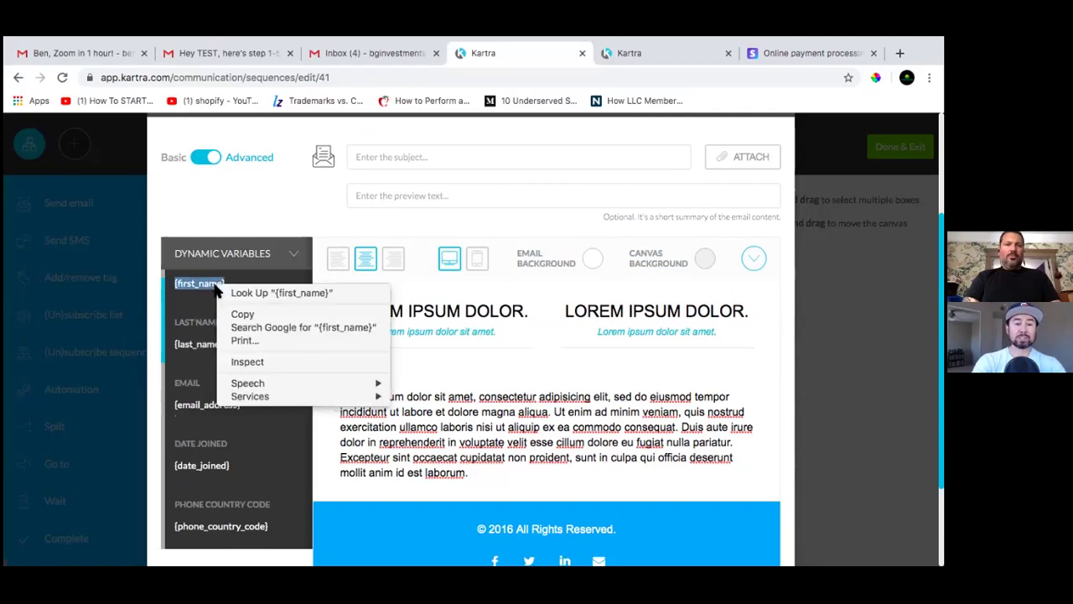
left_click(255, 308)
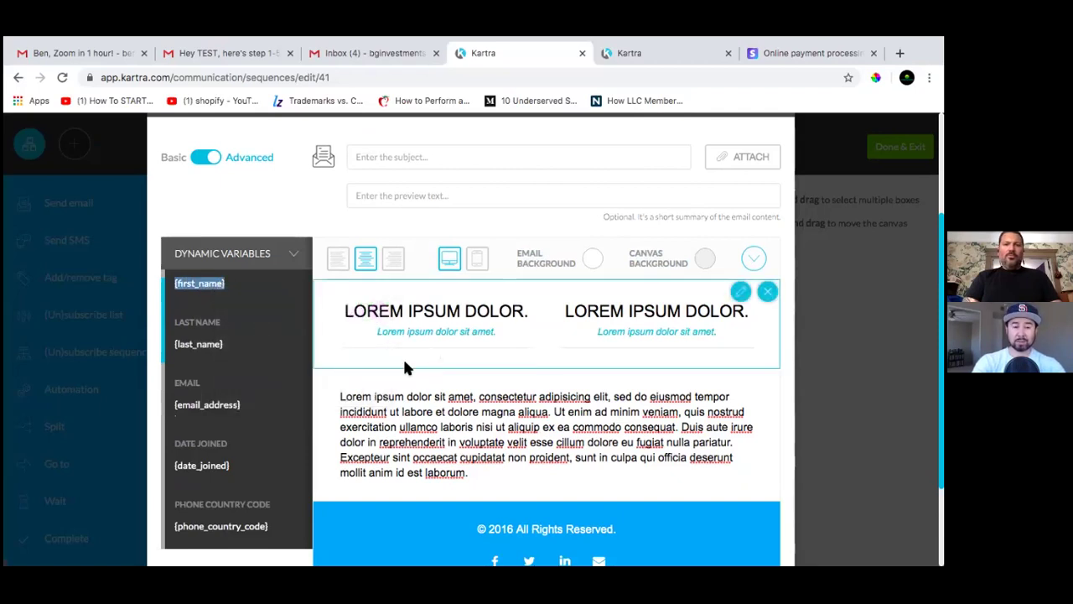
Select the email body text block, then dismiss the browser context menu without changes
scroll(404, 367, "down", 2)
left_click(347, 315)
scroll(404, 360, "up", 2)
scroll(433, 361, "down", 2)
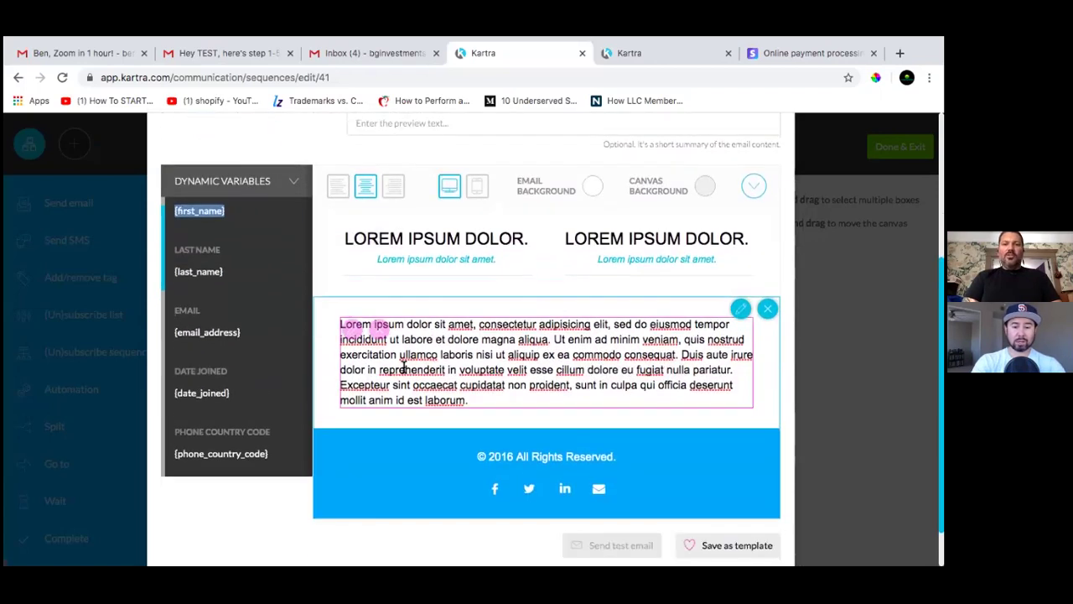
scroll(469, 281, "up", 2)
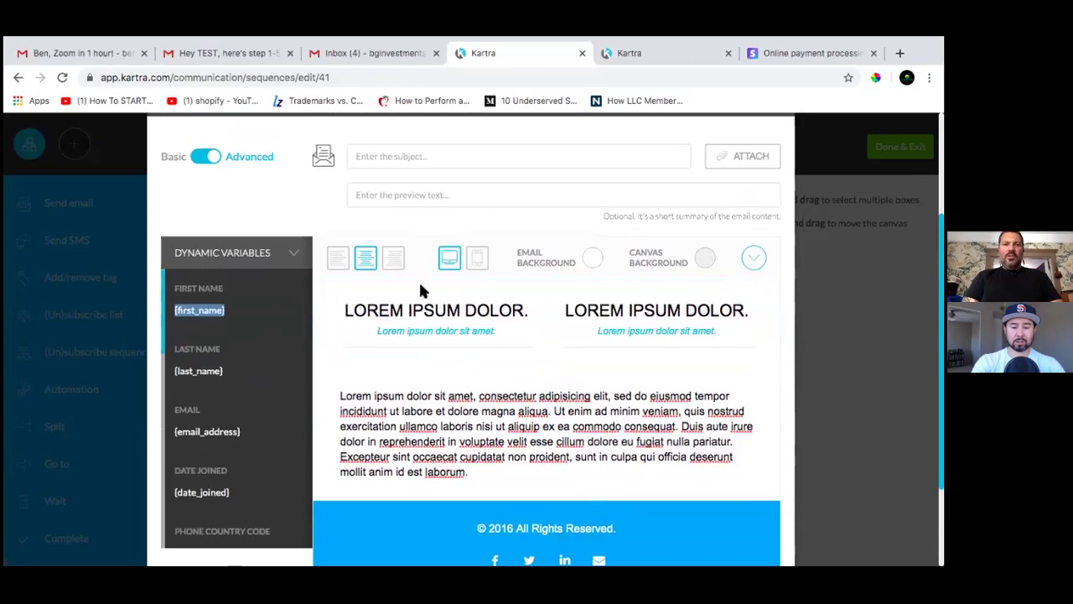
scroll(429, 369, "down", 1)
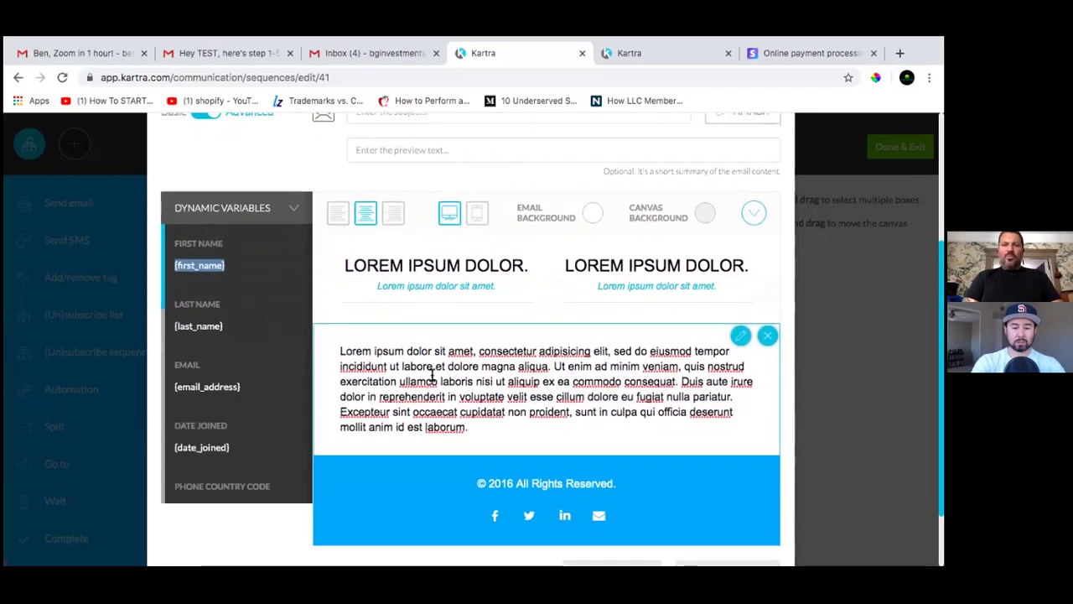
left_click(343, 342)
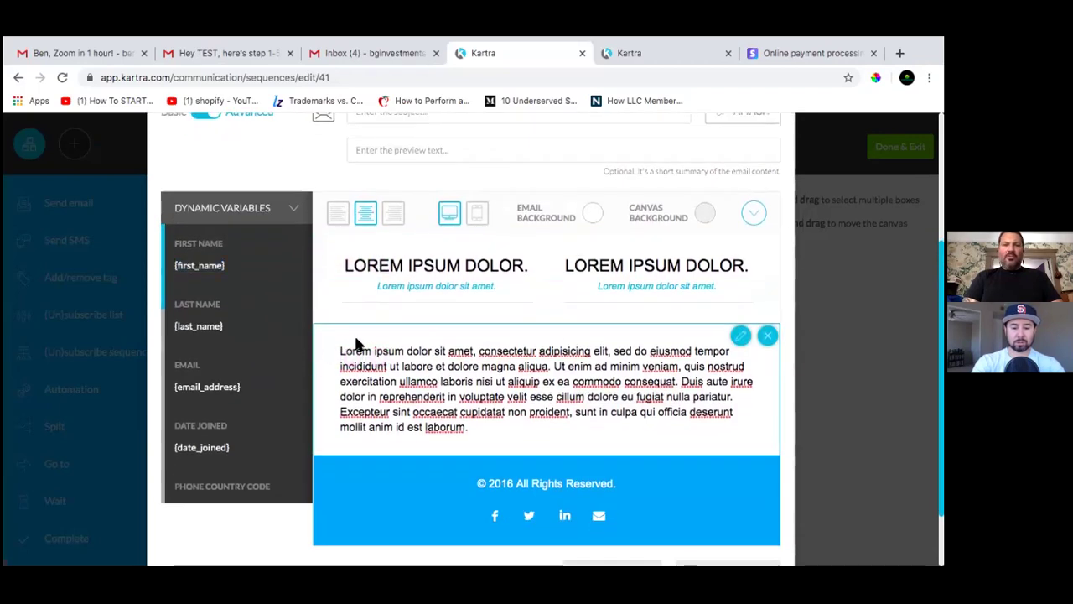
right_click(356, 342)
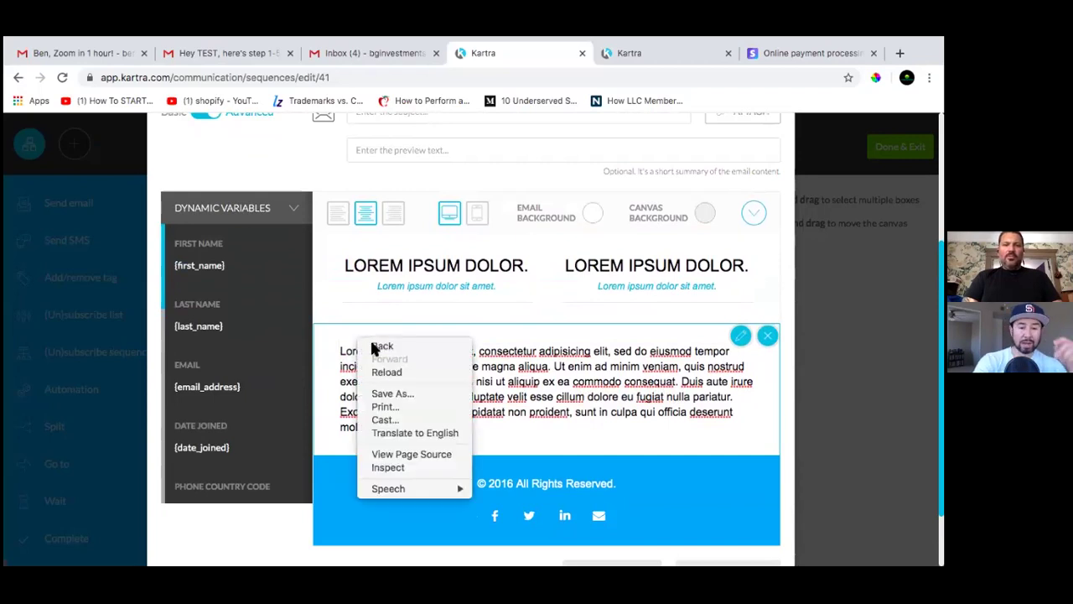
left_click(452, 329)
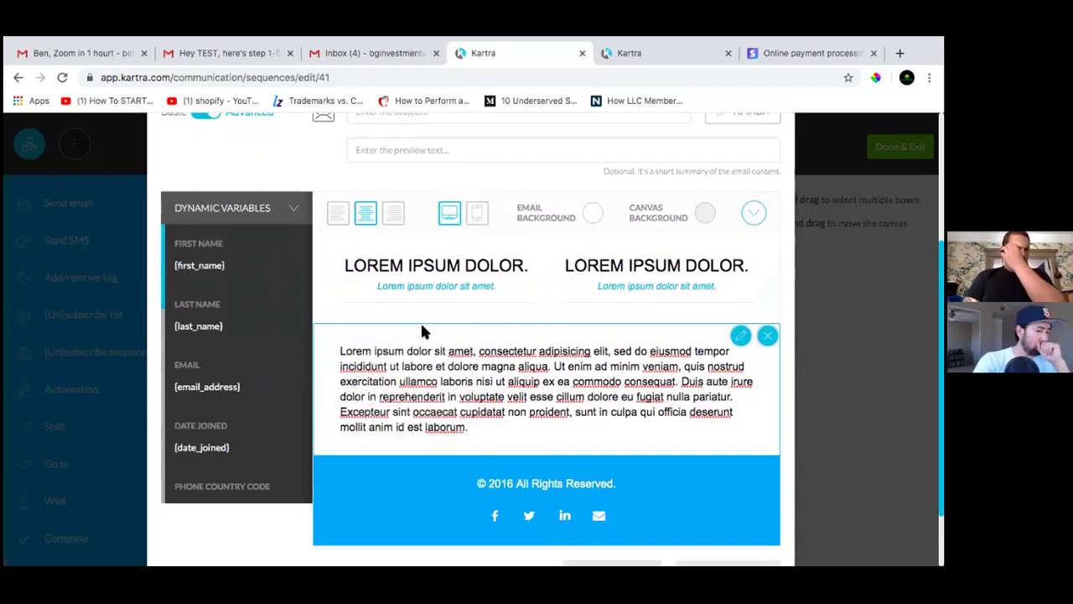
scroll(417, 309, "down", 1)
scroll(417, 308, "up", 3)
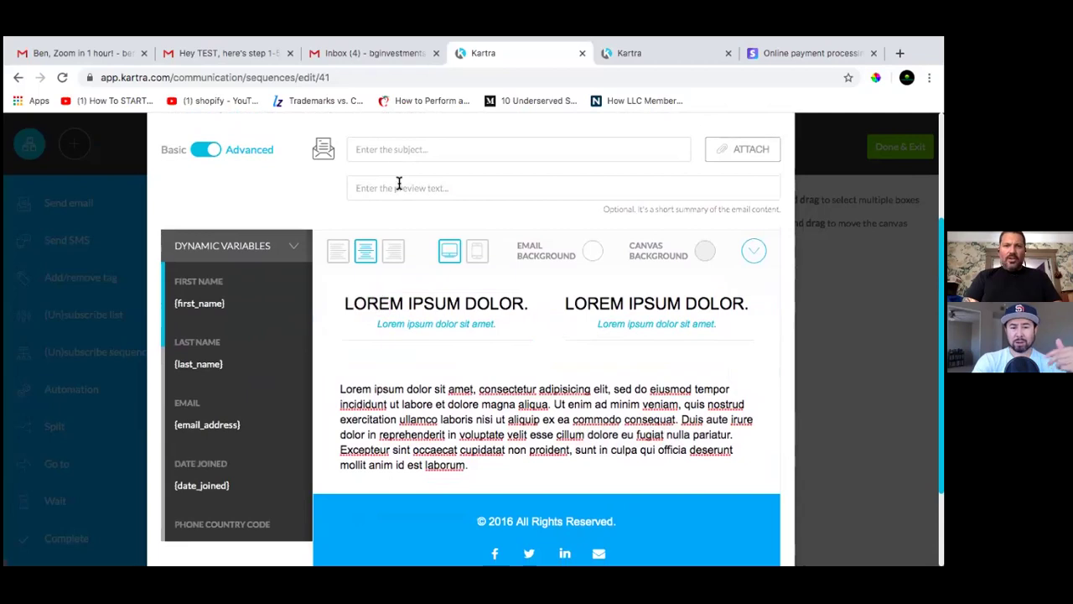
Copy {first_name} again and paste it into the email subject field
left_click(391, 149)
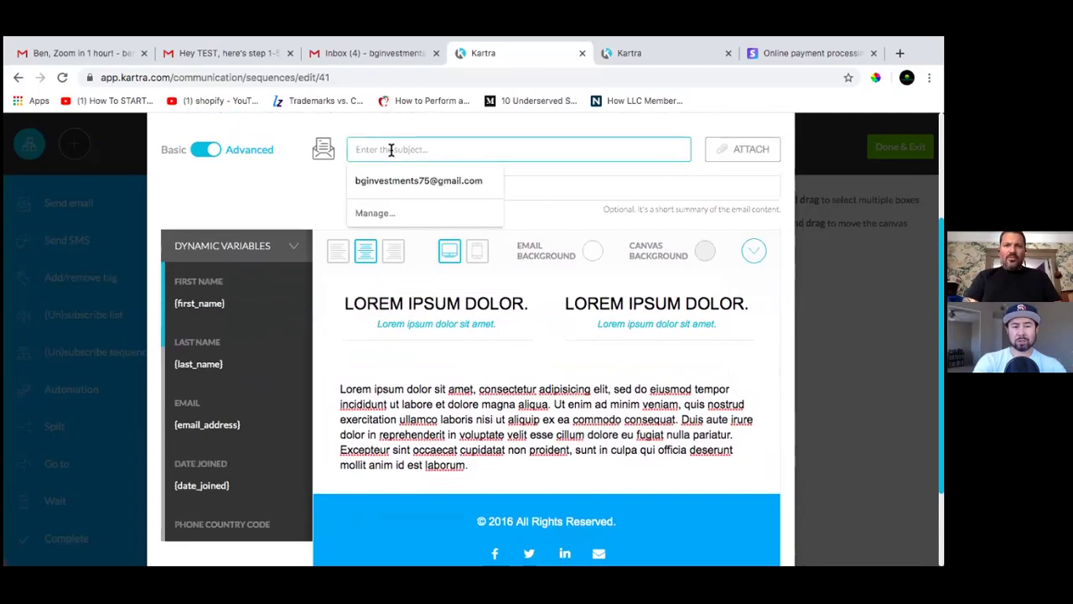
left_click_drag(229, 301, 243, 536)
left_click(240, 305)
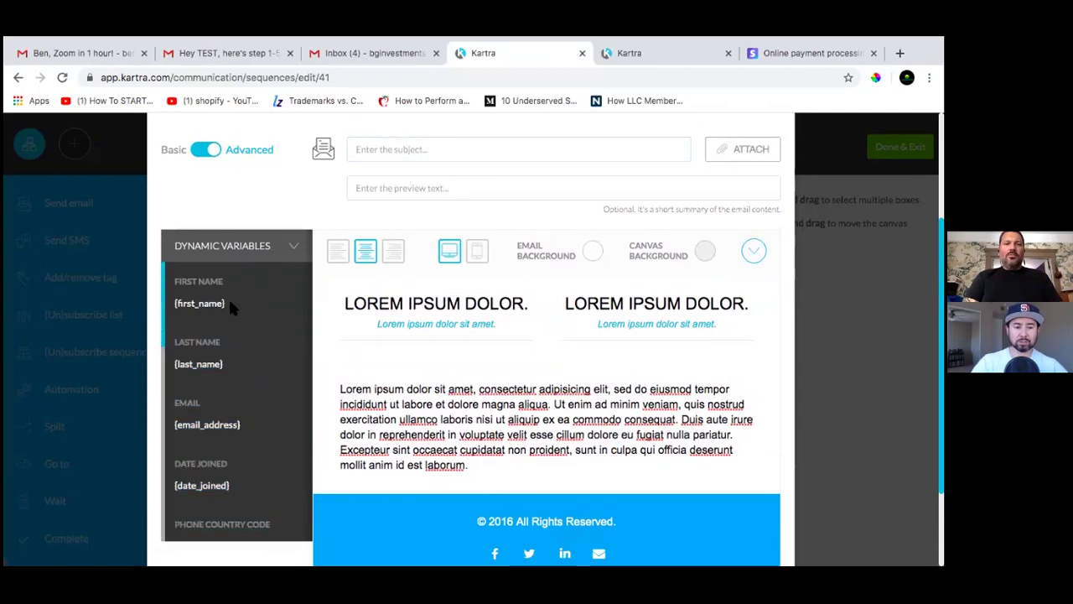
left_click_drag(225, 304, 177, 304)
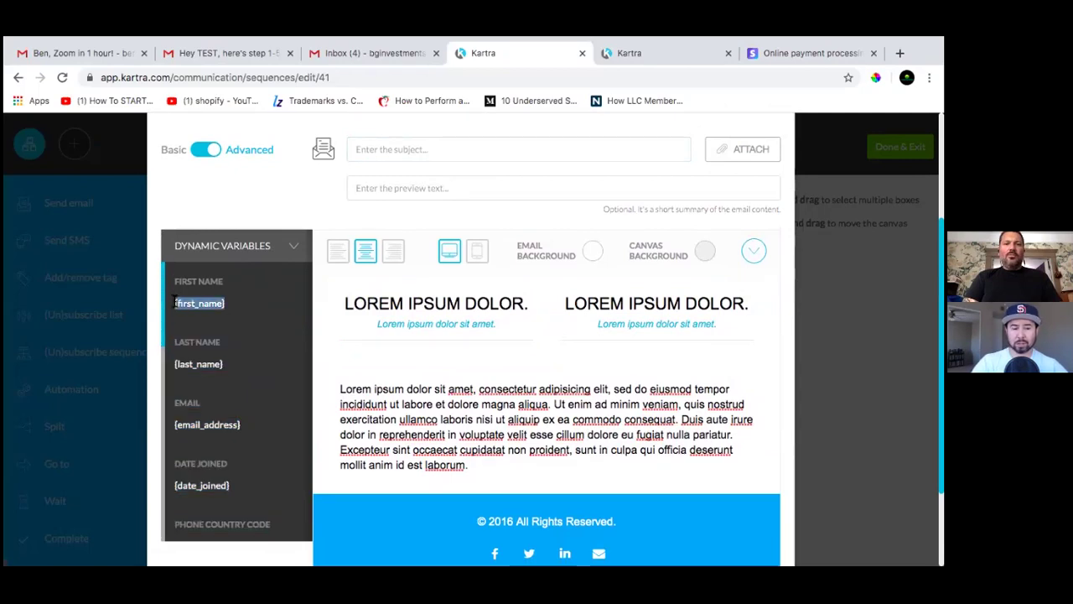
right_click(199, 307)
left_click(227, 331)
left_click(369, 149)
right_click(372, 148)
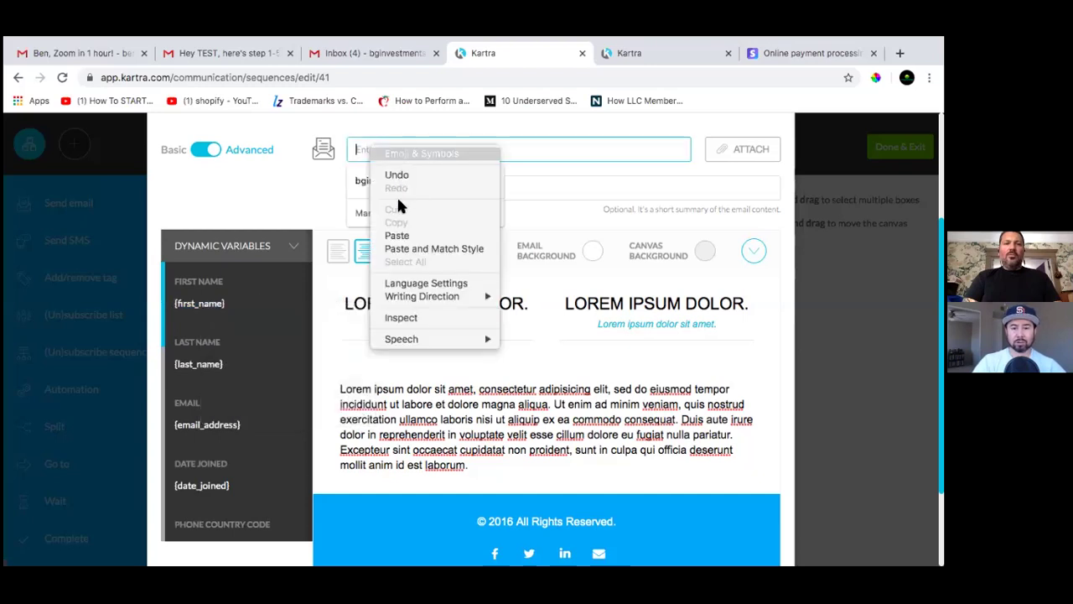
left_click(401, 234)
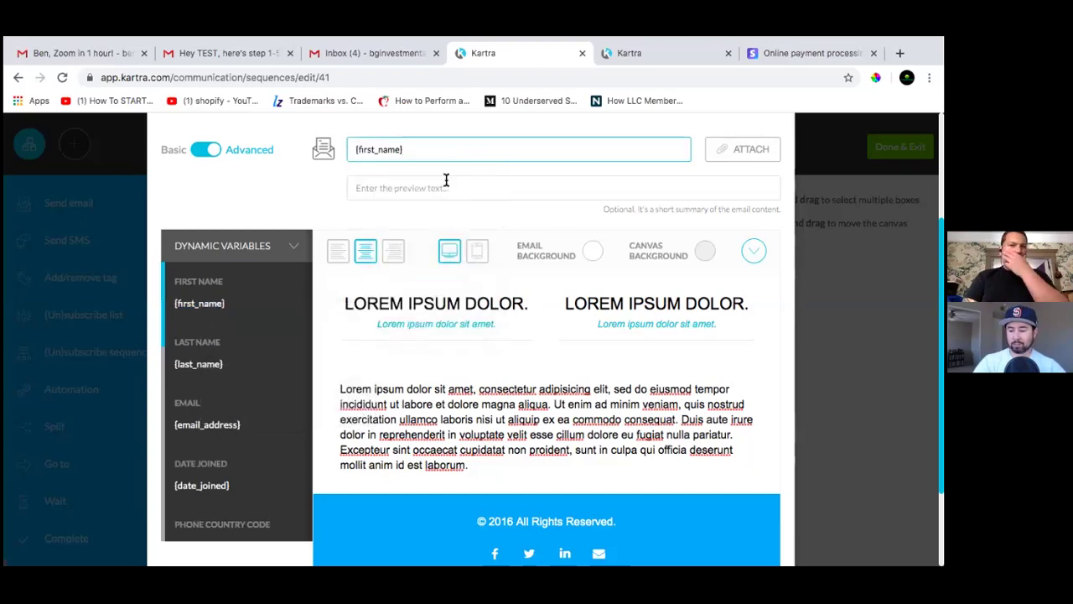
scroll(520, 268, "down", 5)
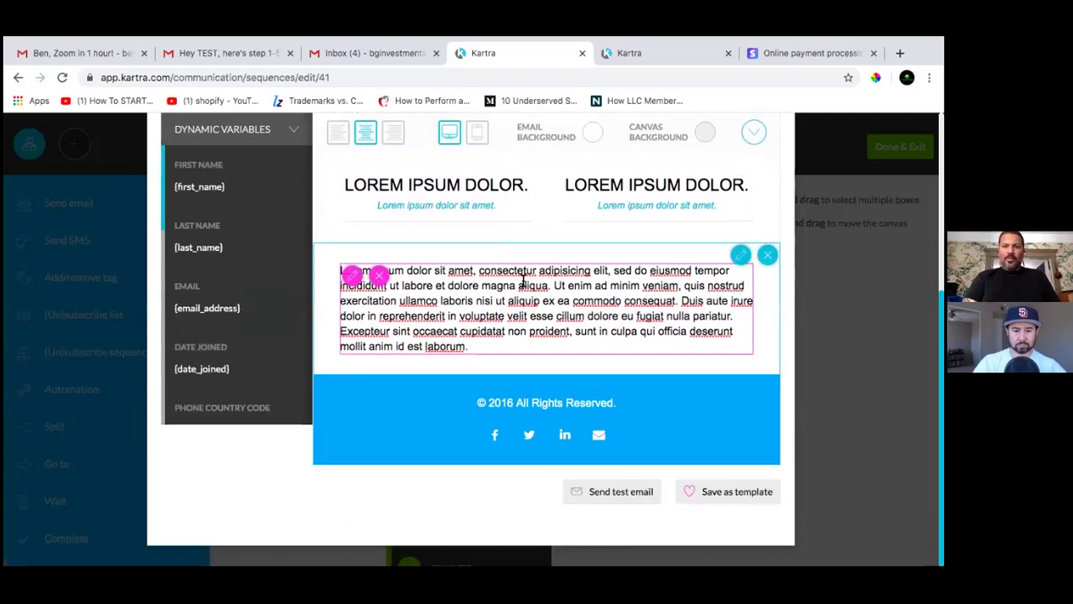
scroll(546, 263, "up", 3)
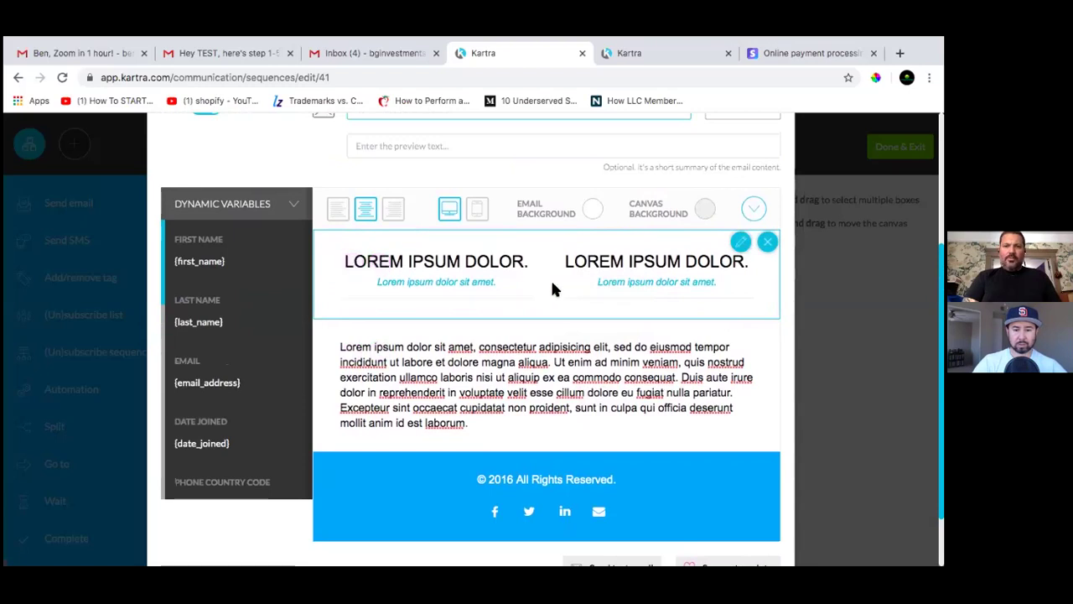
Save the step 1-6 email design as a favorite template and close the confirmation
scroll(551, 289, "down", 2)
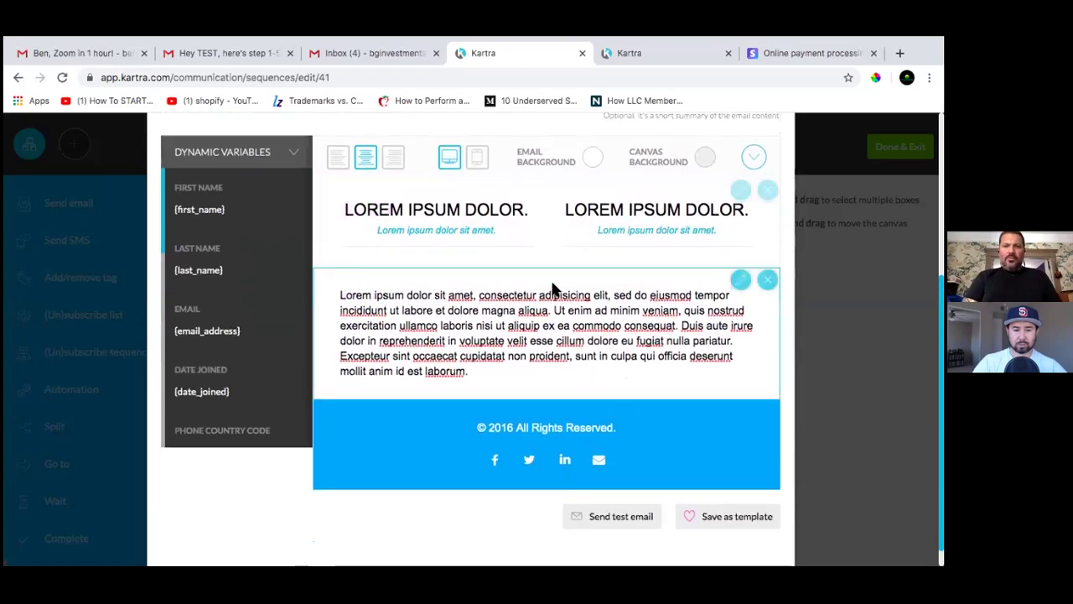
left_click(704, 517)
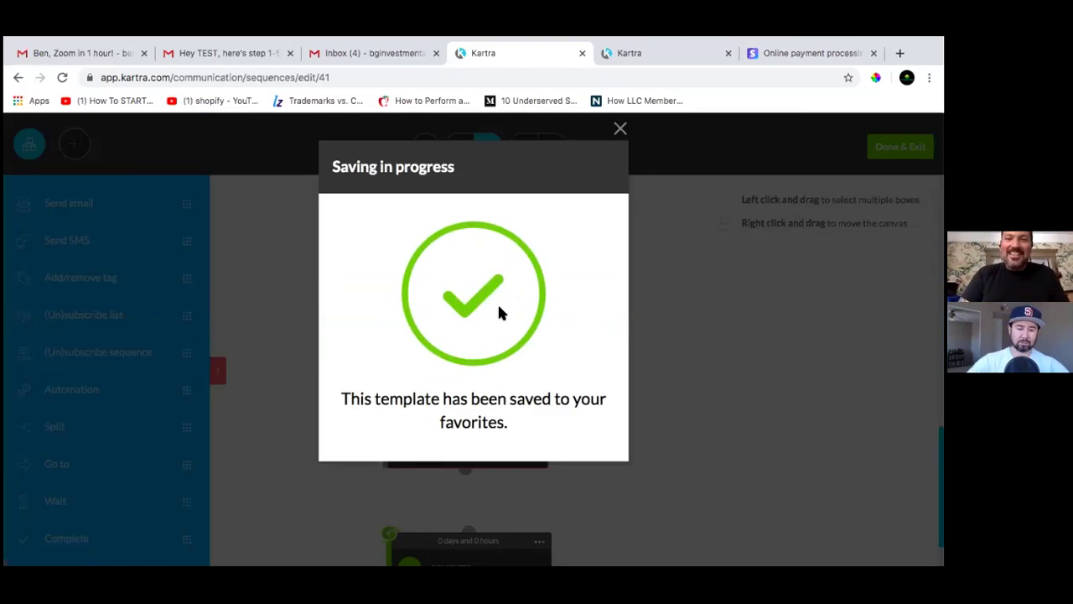
left_click(620, 130)
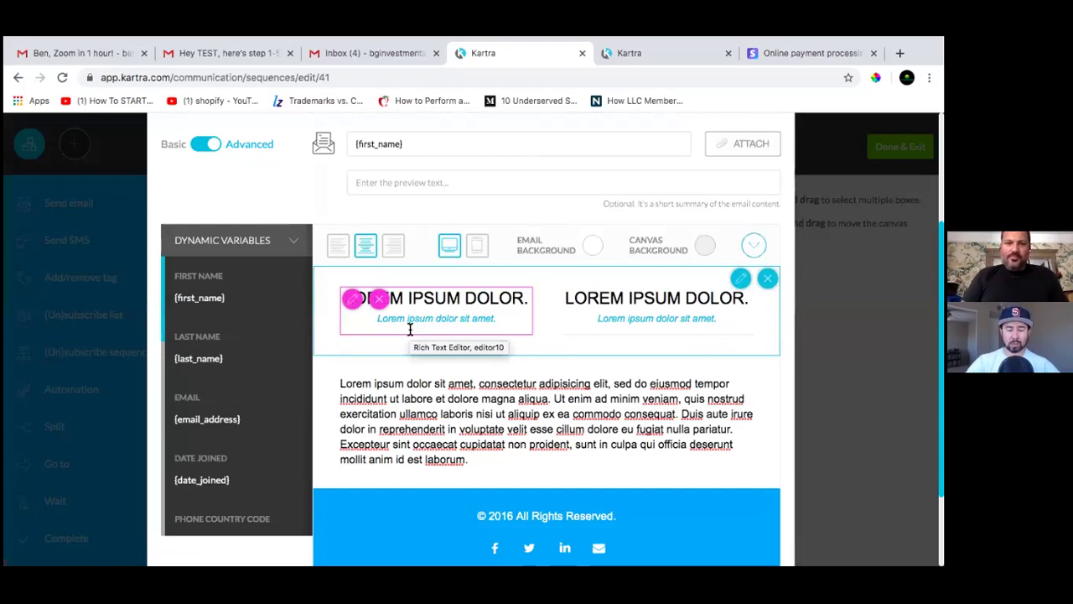
scroll(478, 365, "down", 3)
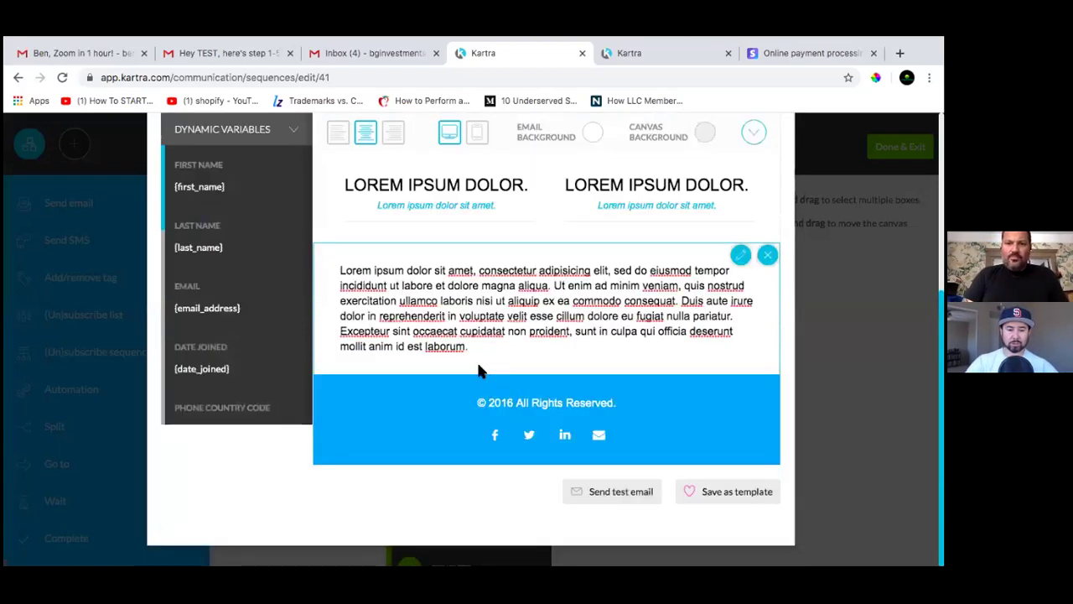
scroll(479, 370, "up", 6)
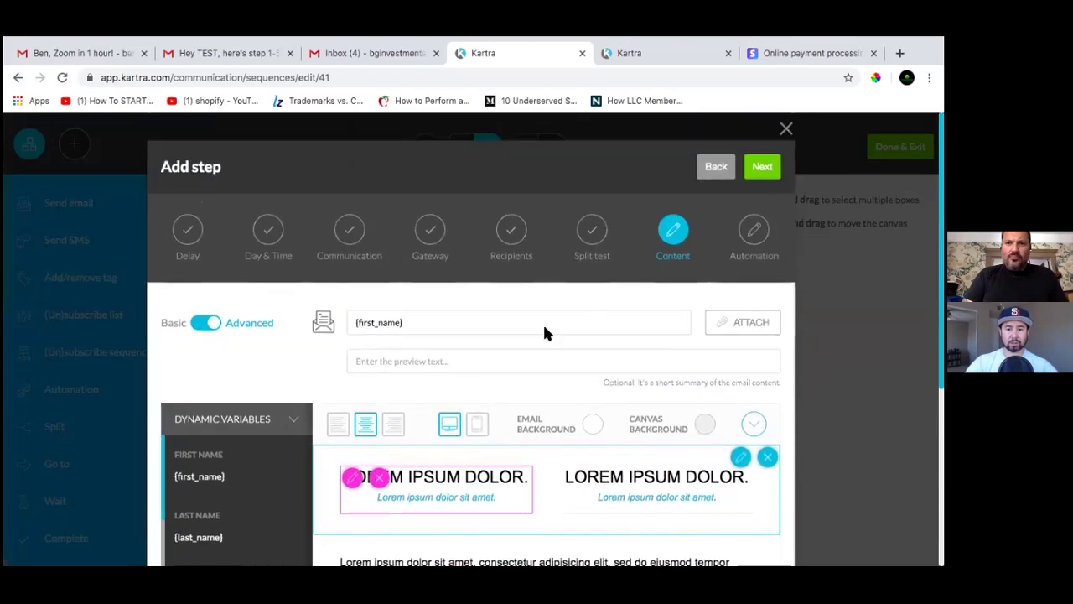
Pass the automation settings and create the email as inactive step 13 with a 1-day delay
left_click(753, 167)
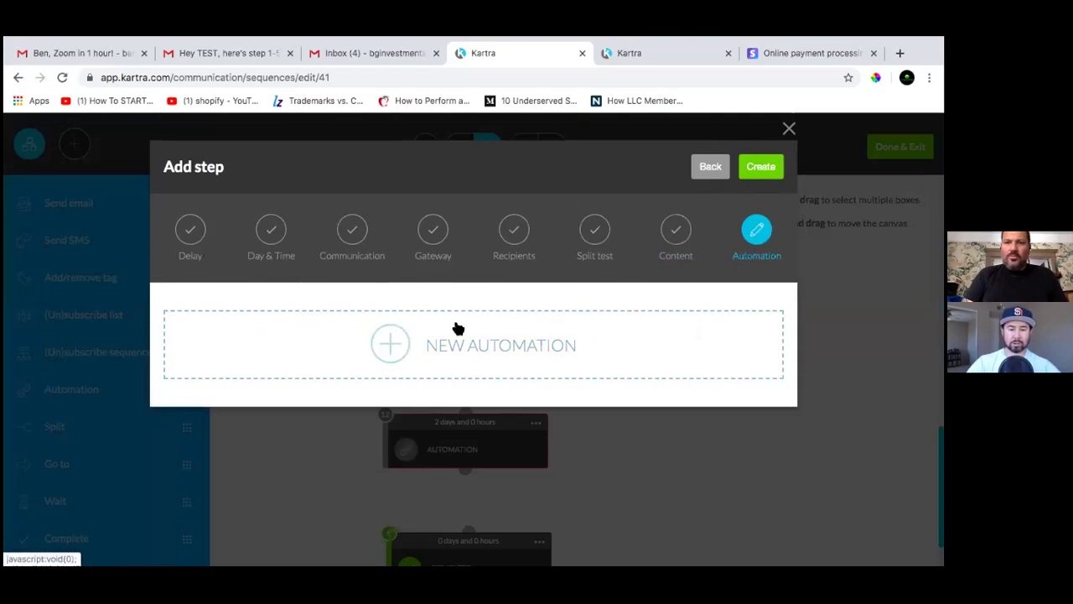
left_click(761, 166)
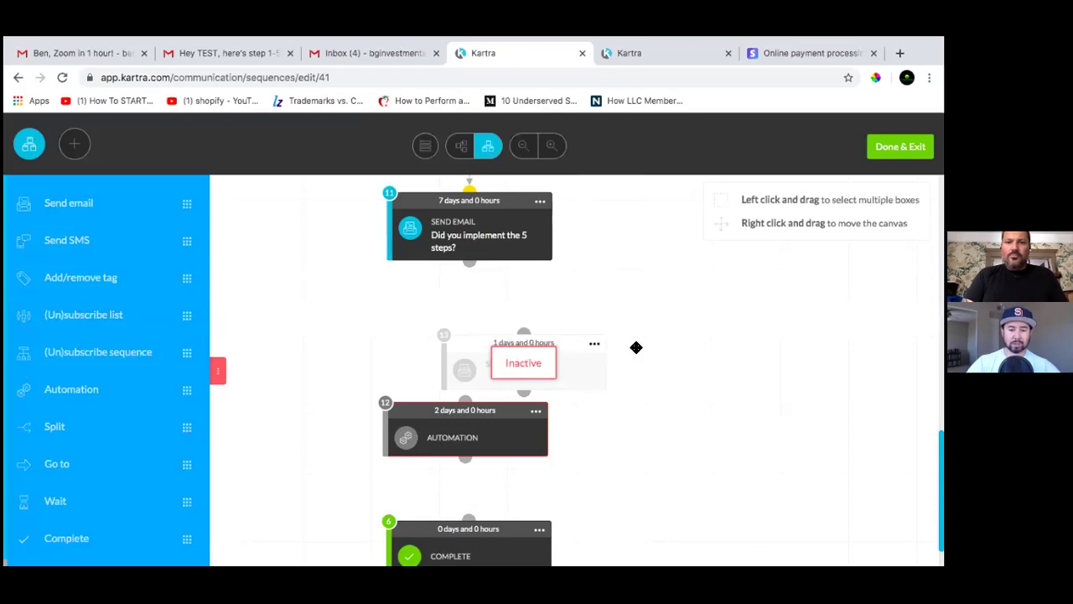
scroll(608, 342, "down", 1)
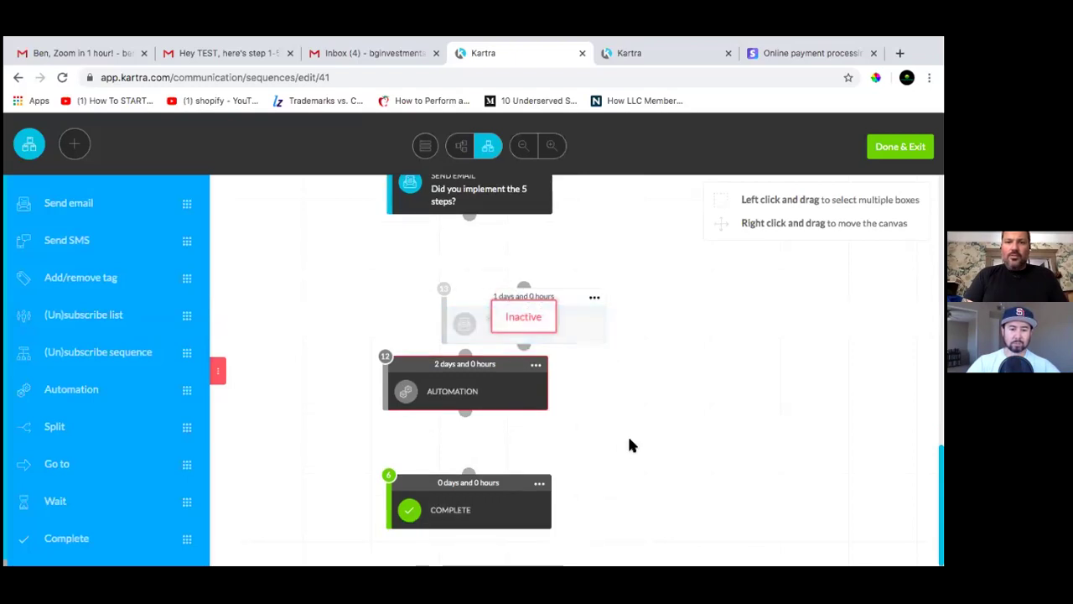
Activate the new step 1-6 email and reposition it on the canvas
left_click(593, 300)
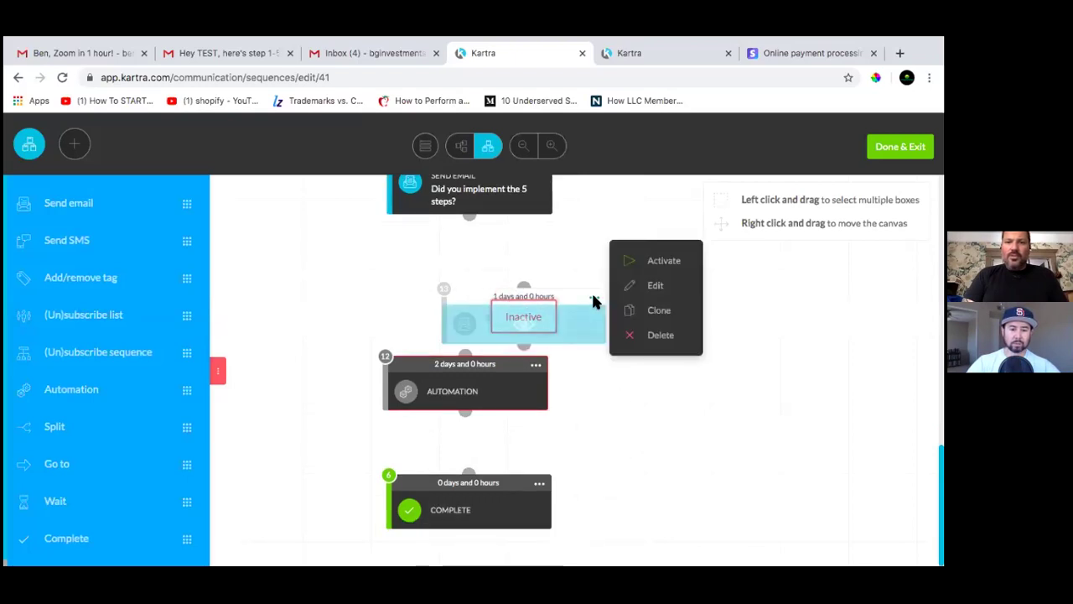
left_click(664, 261)
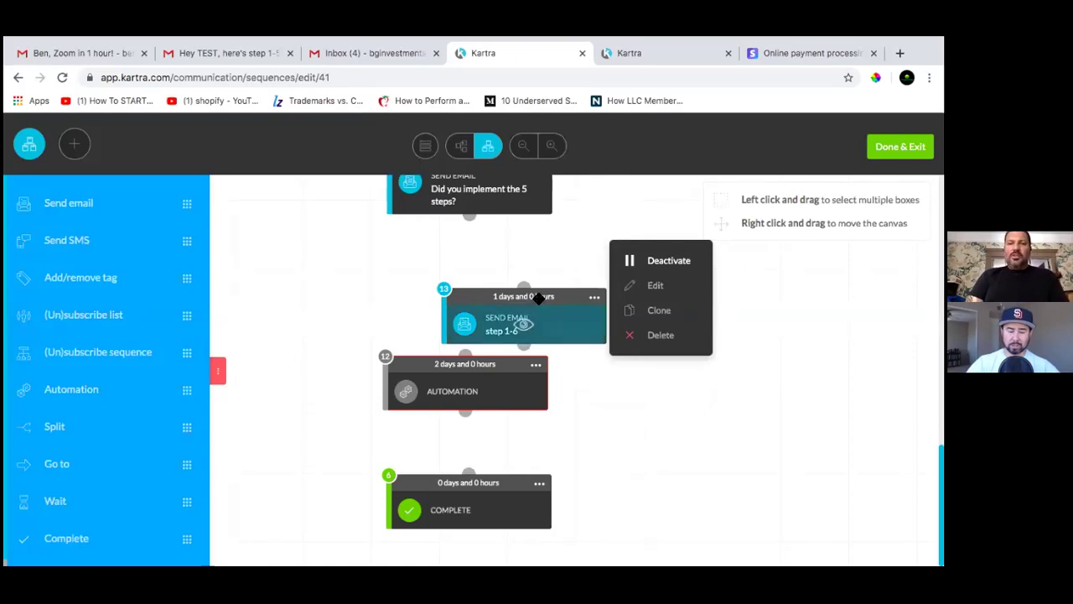
left_click_drag(538, 297, 512, 334)
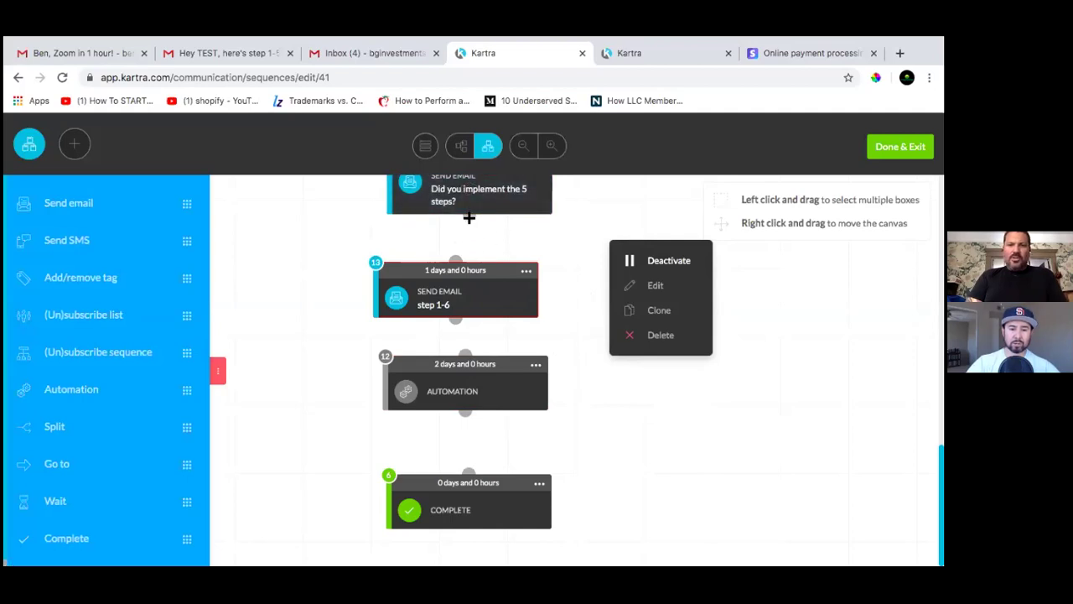
scroll(469, 217, "up", 2)
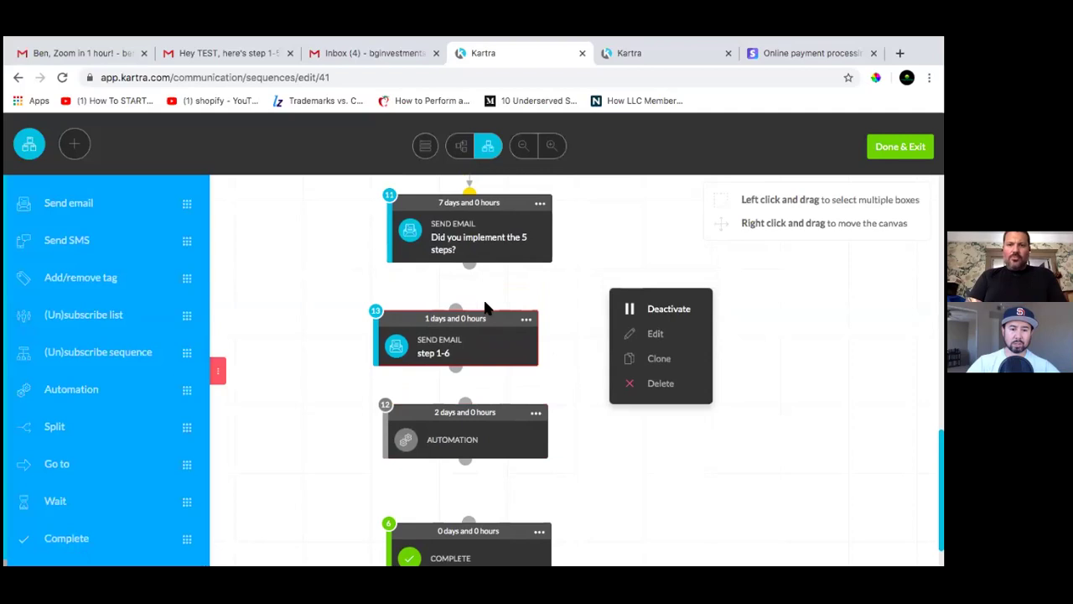
scroll(507, 298, "up", 2)
scroll(469, 280, "up", 1)
left_click(696, 350)
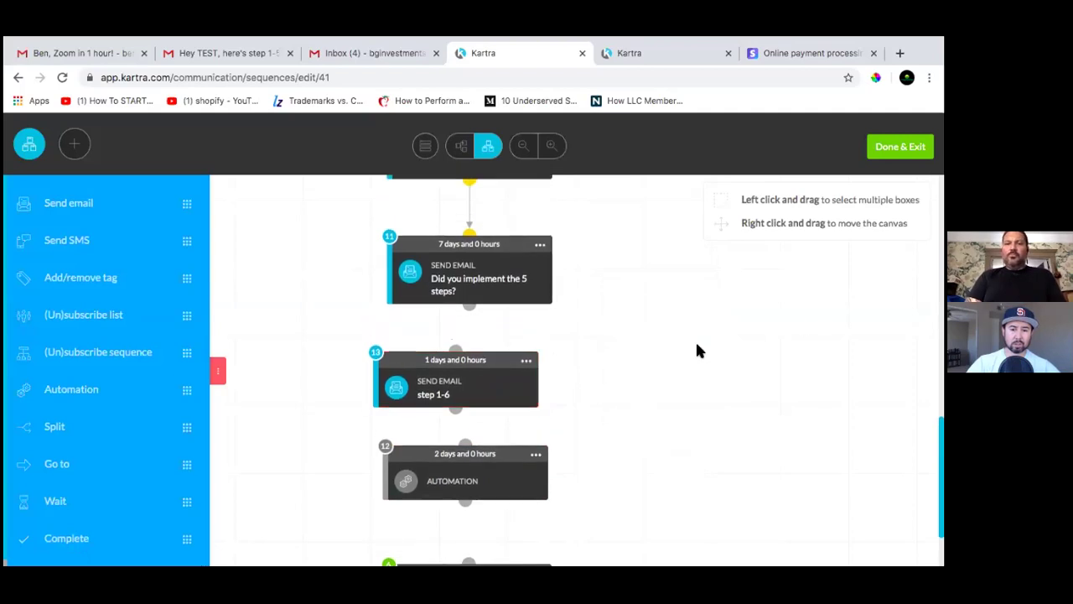
Connect the 5-steps email to step 1-6, step 1-6 to Automation, and Automation to Complete
left_click_drag(466, 307, 458, 347)
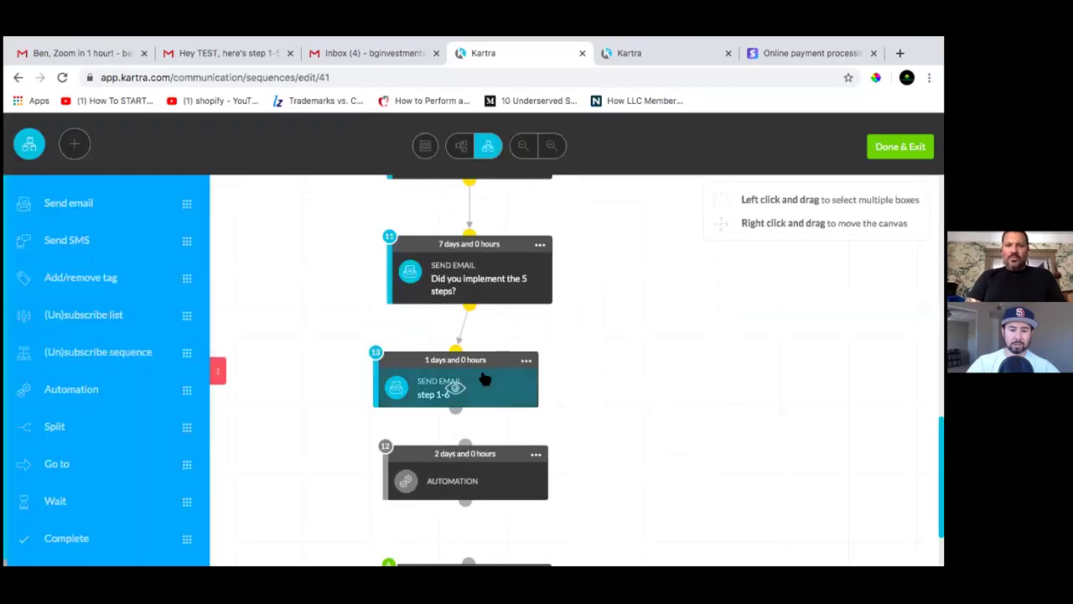
scroll(651, 440, "down", 2)
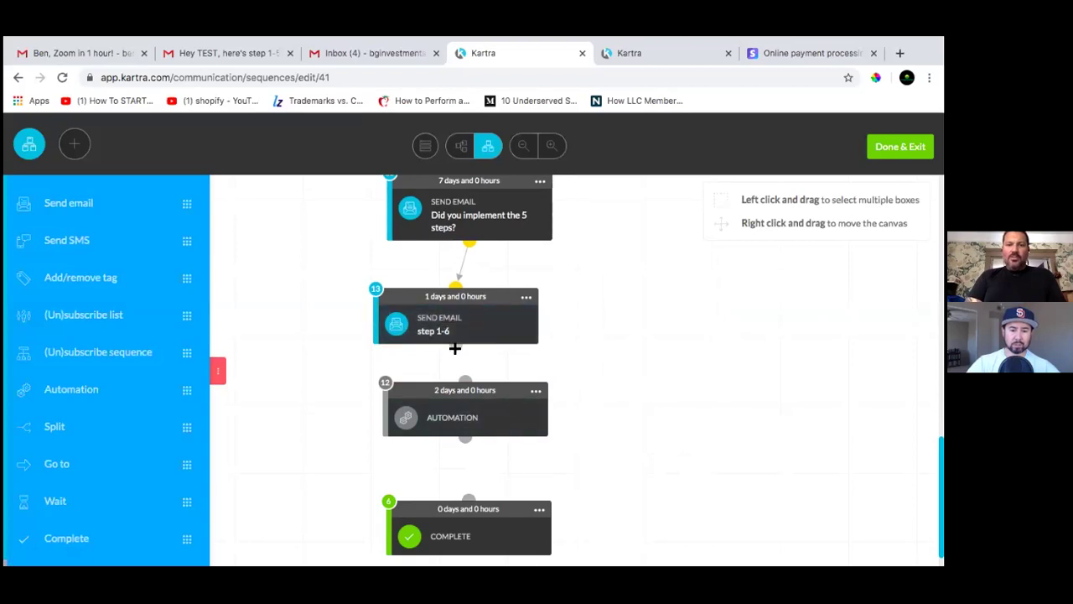
left_click_drag(455, 348, 465, 383)
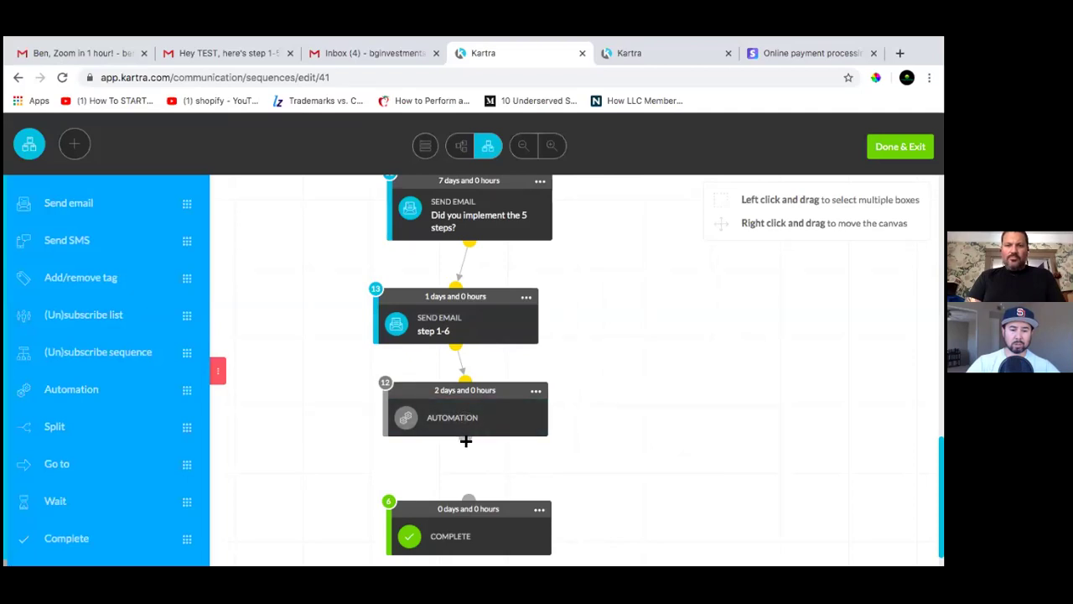
left_click_drag(466, 441, 469, 500)
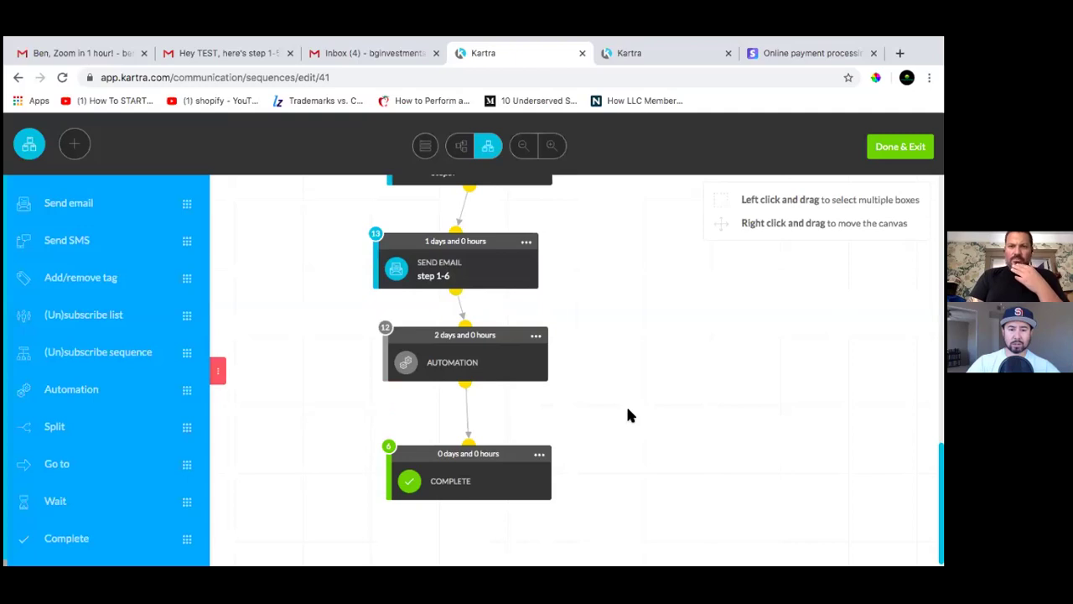
Auto-arrange all sequence cards into one evenly spaced vertical column ending at Complete
scroll(631, 395, "up", 2)
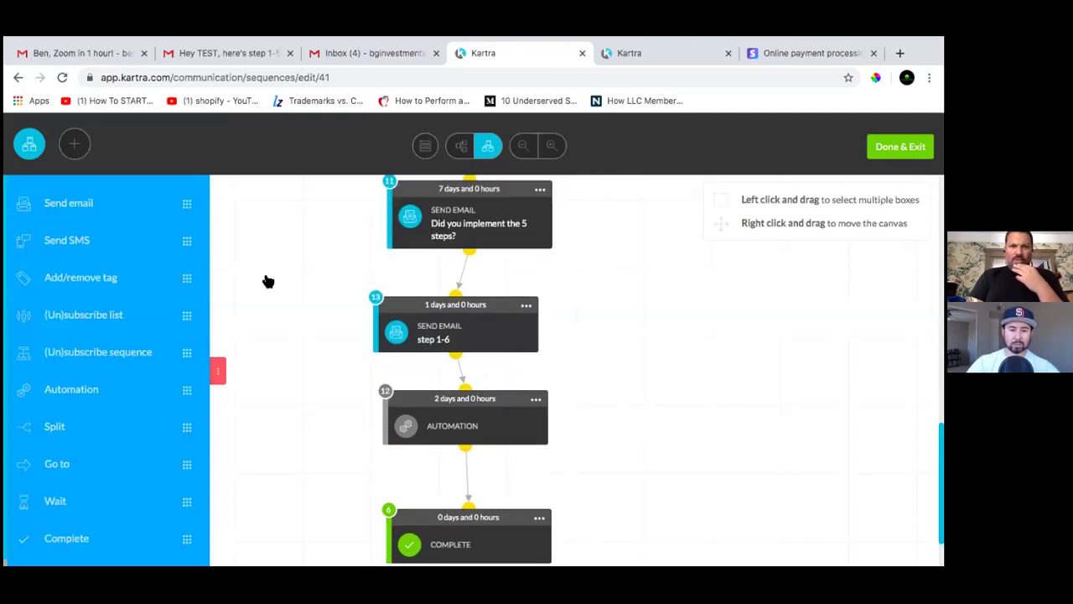
scroll(336, 227, "up", 2)
scroll(236, 215, "up", 3)
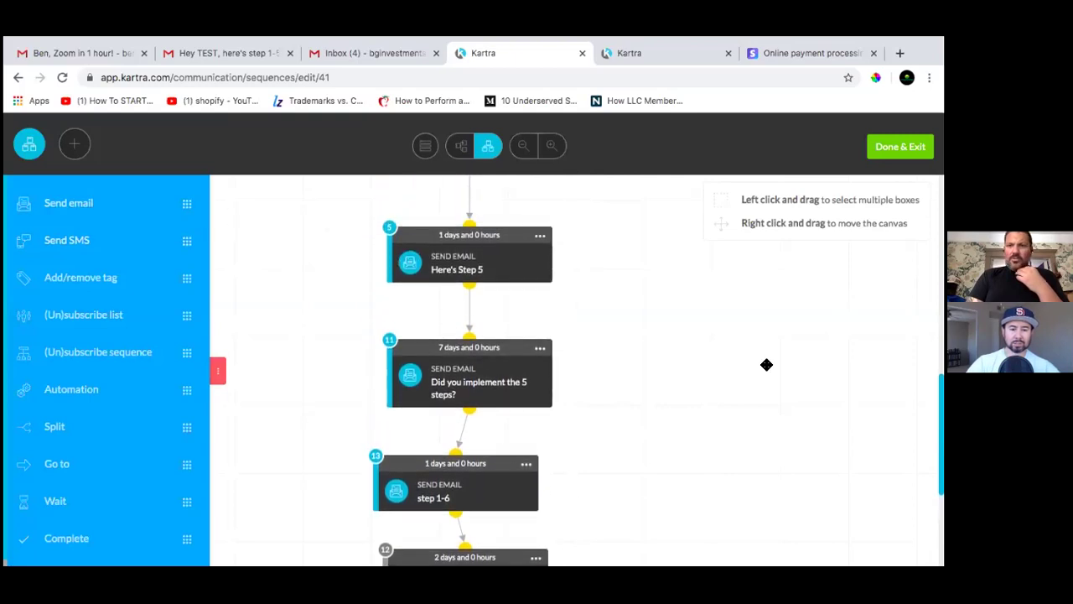
scroll(738, 365, "up", 1)
scroll(733, 362, "up", 20)
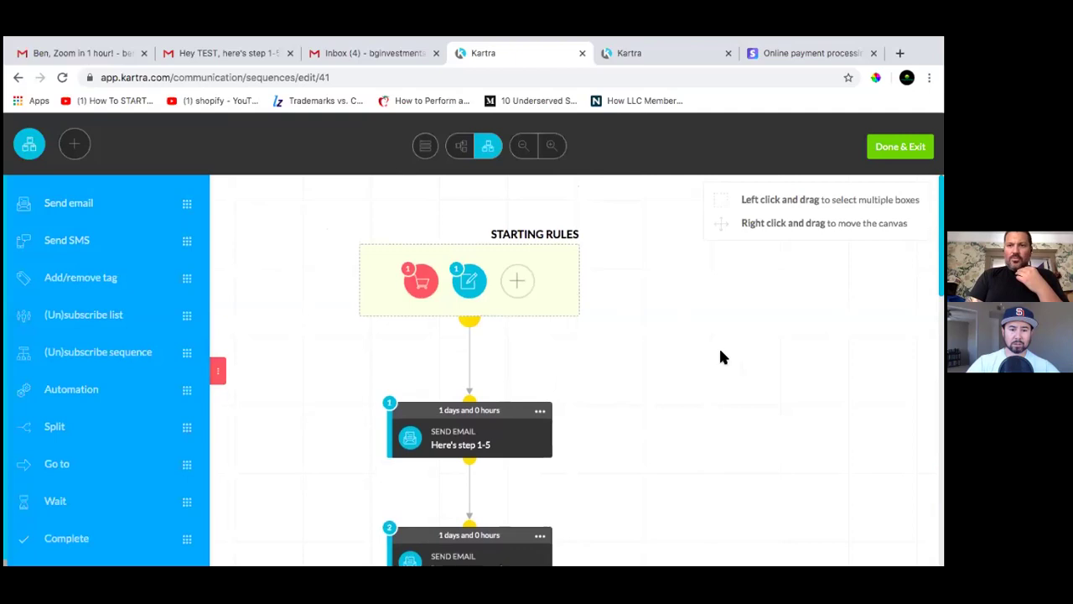
scroll(756, 384, "down", 15)
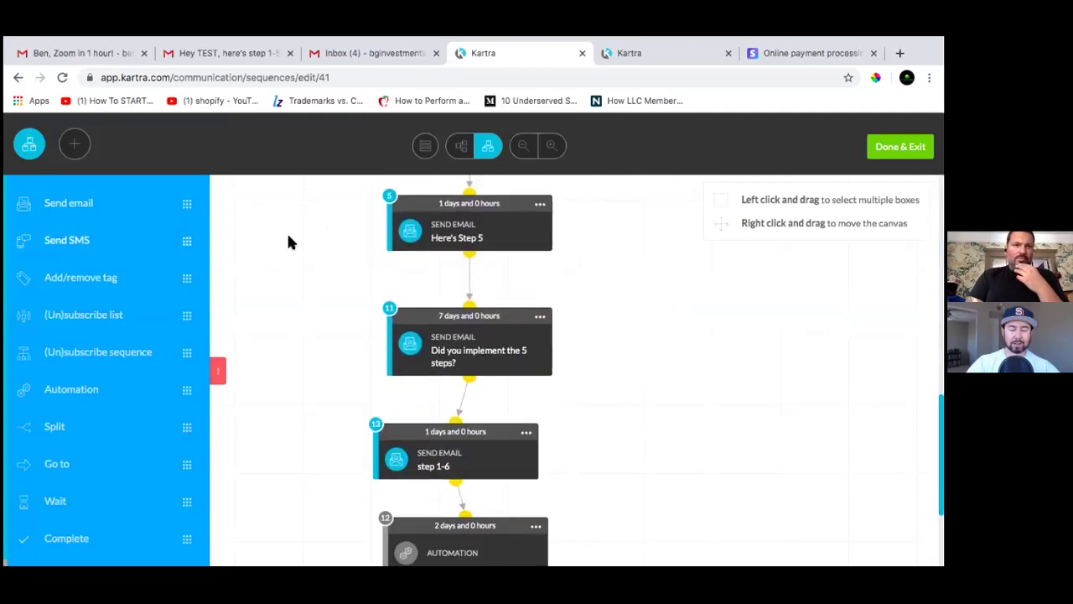
scroll(582, 373, "up", 15)
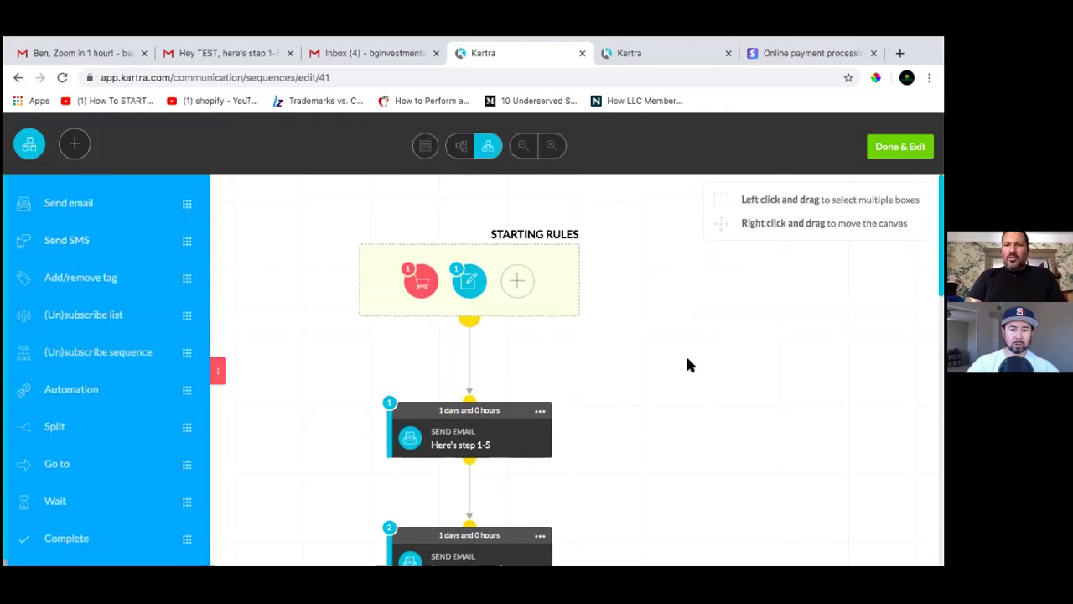
scroll(686, 361, "down", 2)
scroll(687, 360, "down", 15)
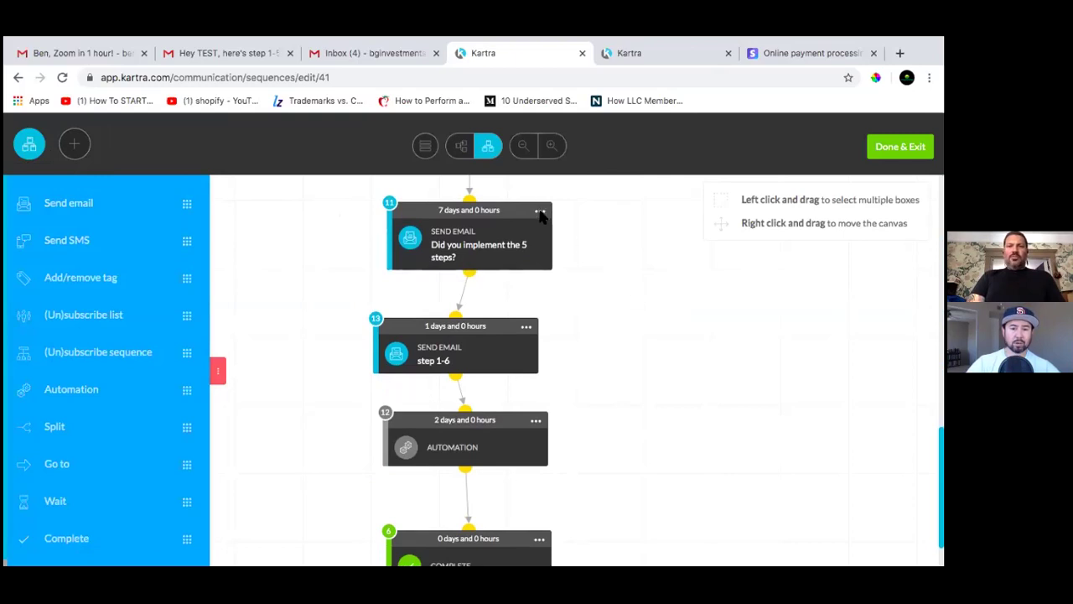
left_click(426, 144)
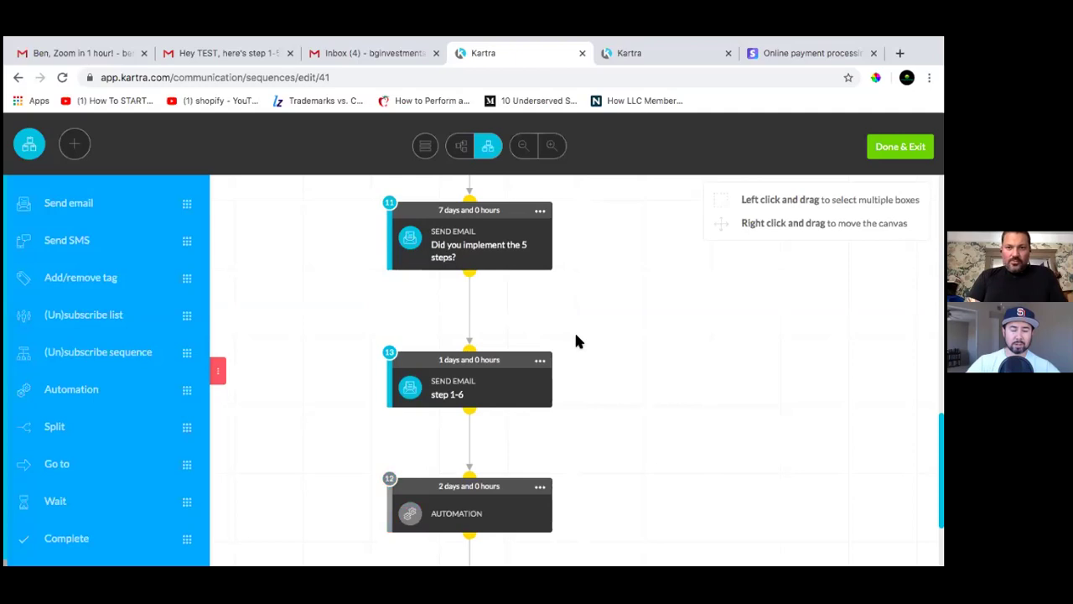
scroll(634, 383, "down", 2)
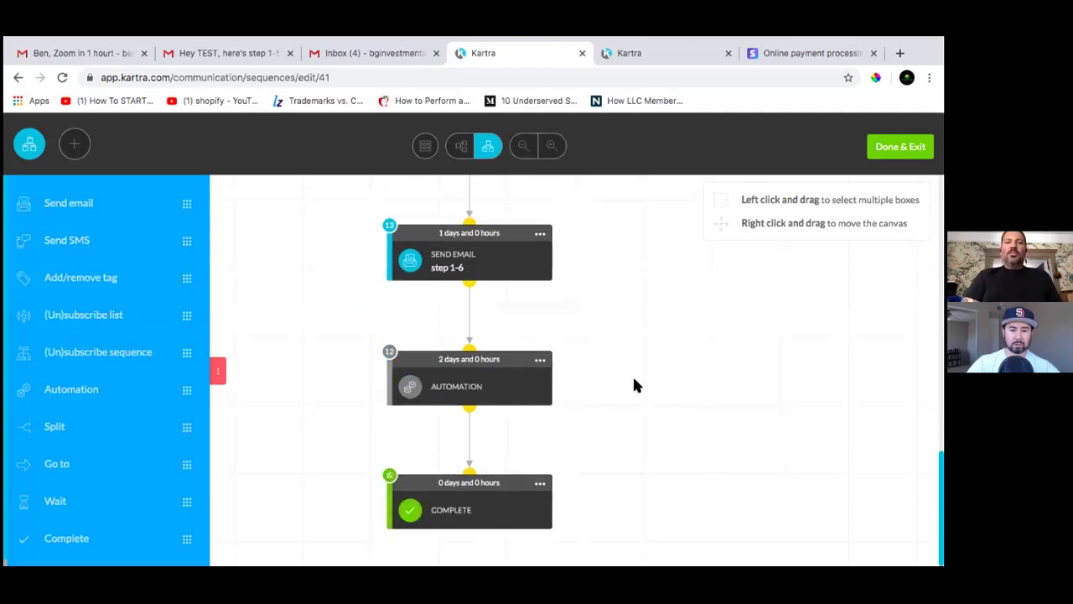
scroll(635, 384, "up", 5)
scroll(635, 384, "up", 5)
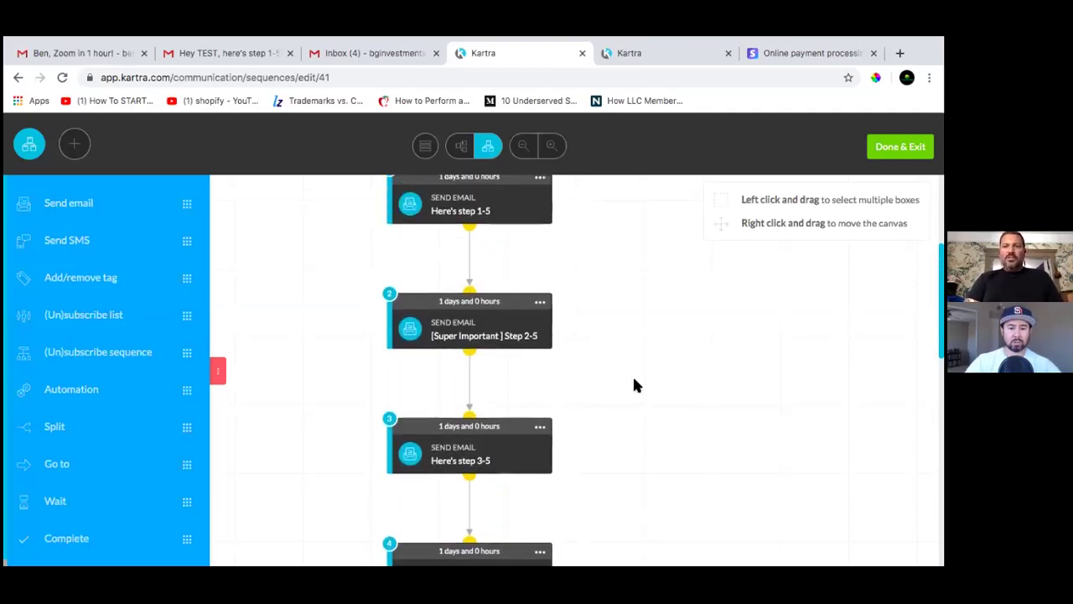
scroll(634, 386, "down", 5)
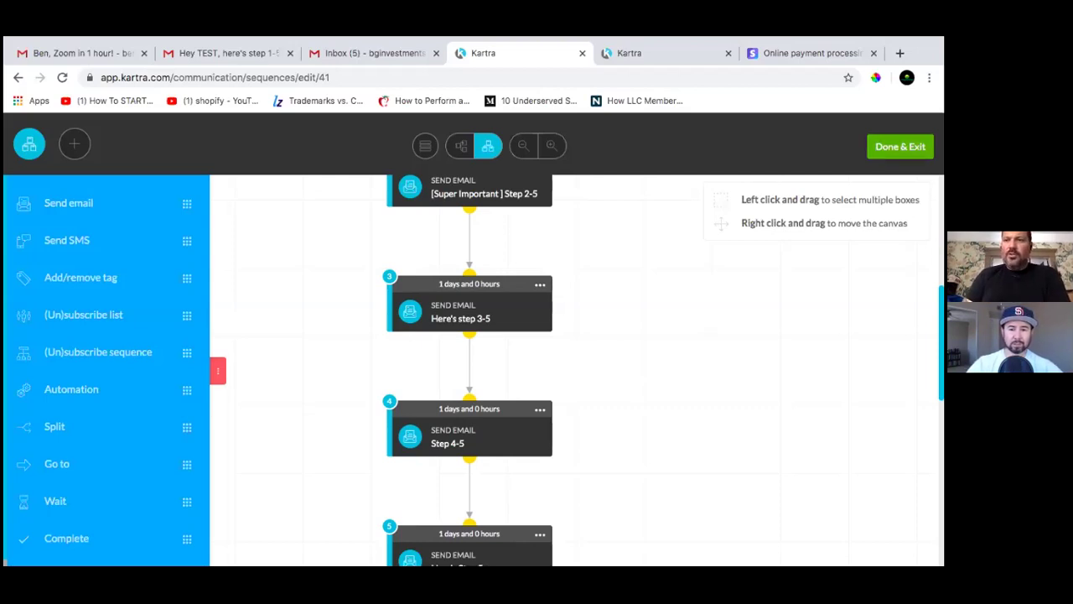
Save and exit the sequence editor, open My Pages, and close the duplicate Kartra tab
left_click(899, 146)
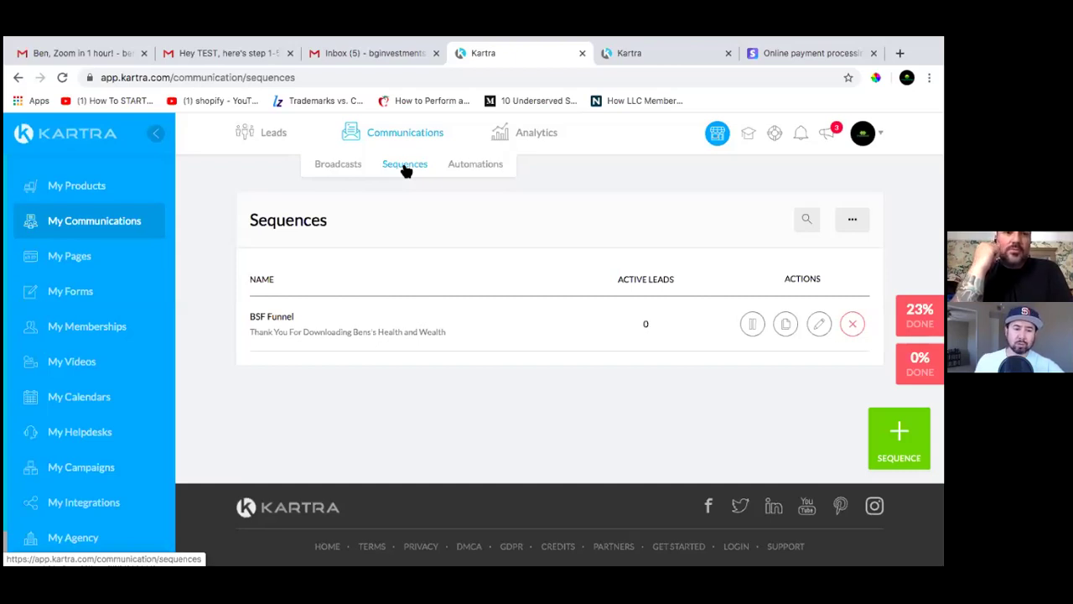
left_click(72, 261)
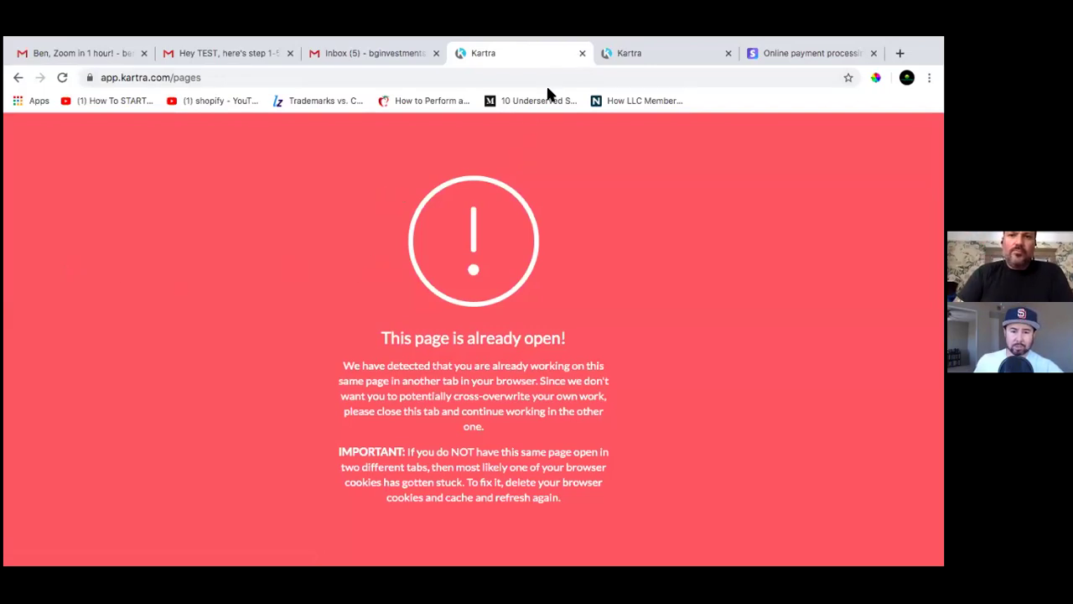
left_click(580, 53)
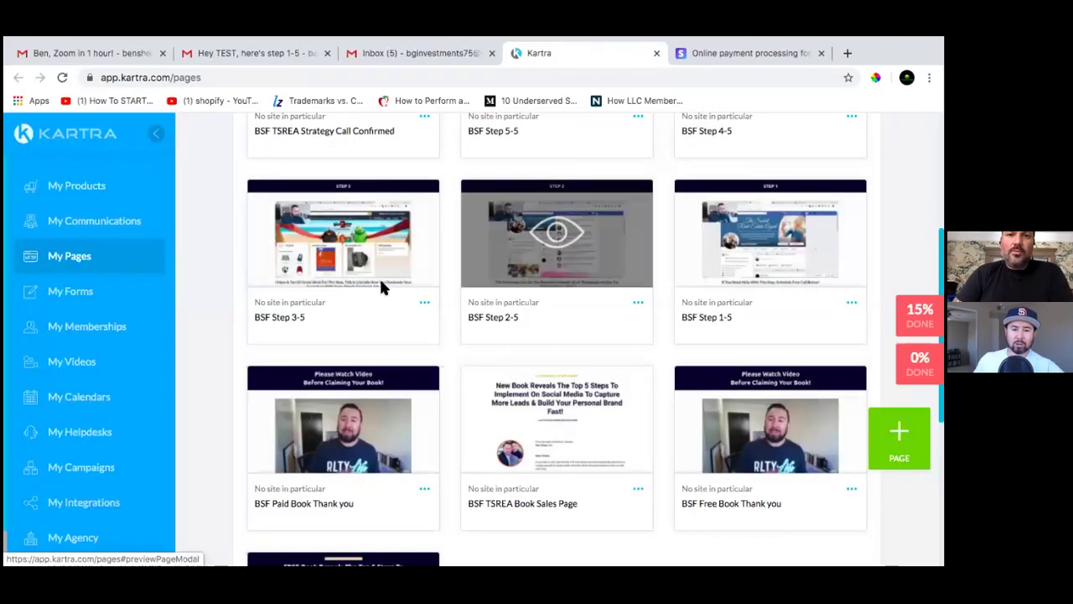
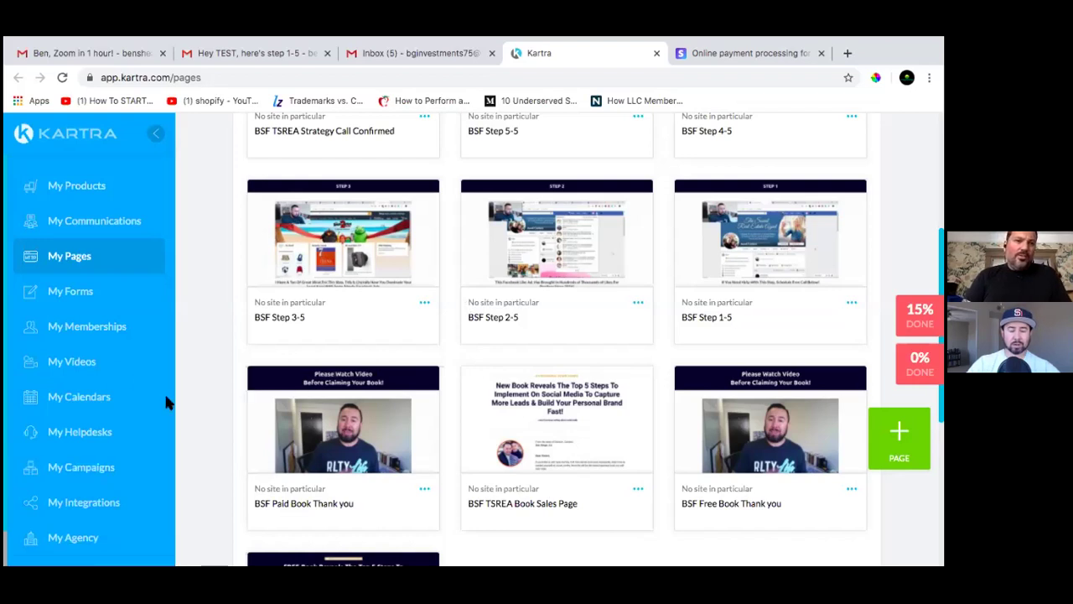
Open My Forms to list the BSF TSREA Strategy Call, BSF FREE Book and test forms
left_click(79, 291)
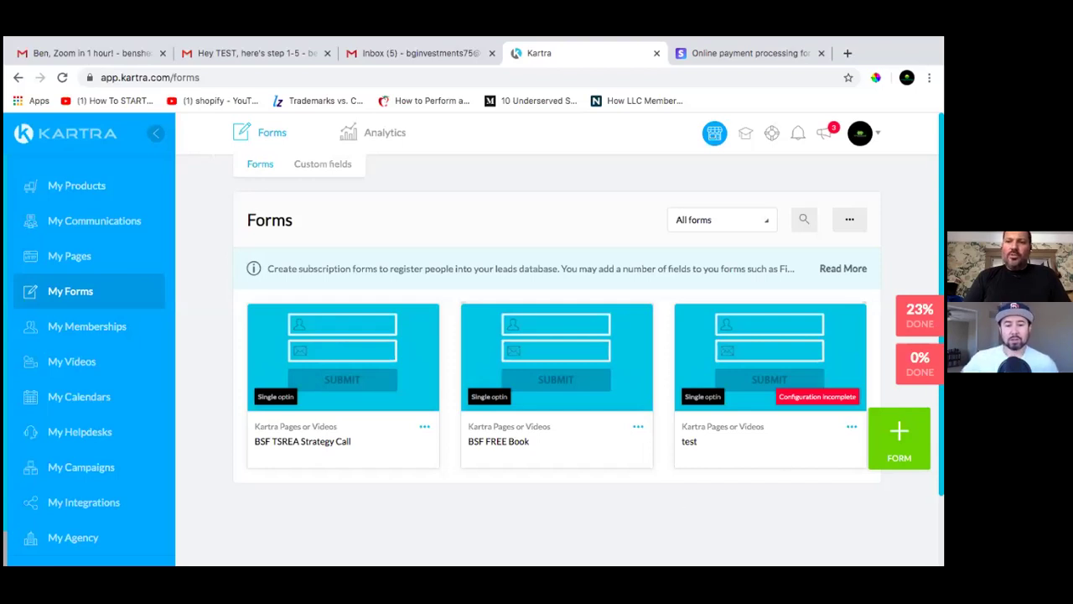
Delete the incomplete 'test' opt-in form and confirm the deletion
left_click(850, 426)
left_click(773, 446)
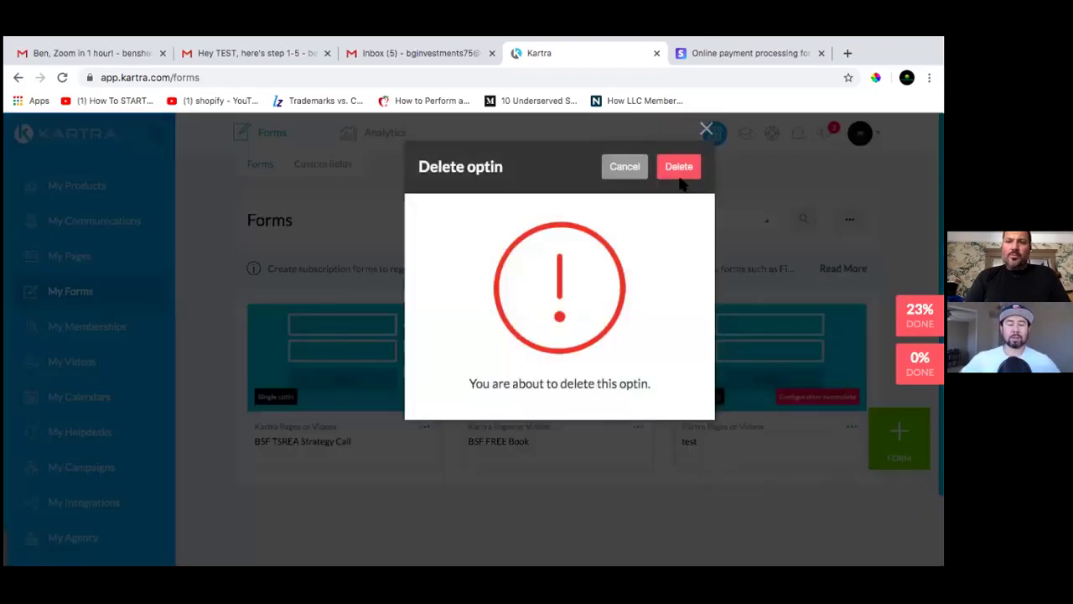
left_click(680, 171)
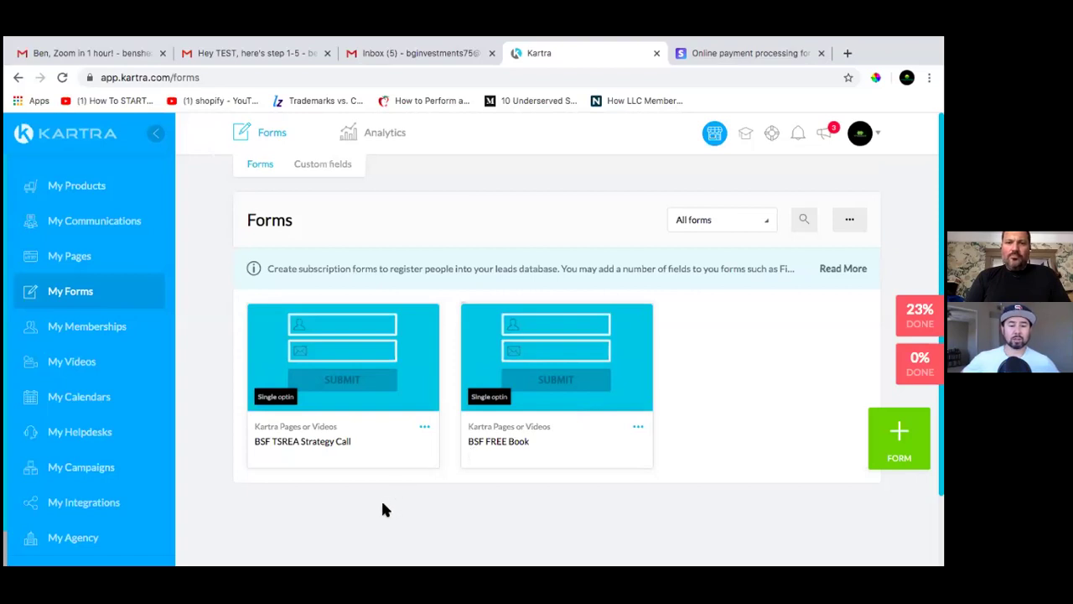
left_click(637, 428)
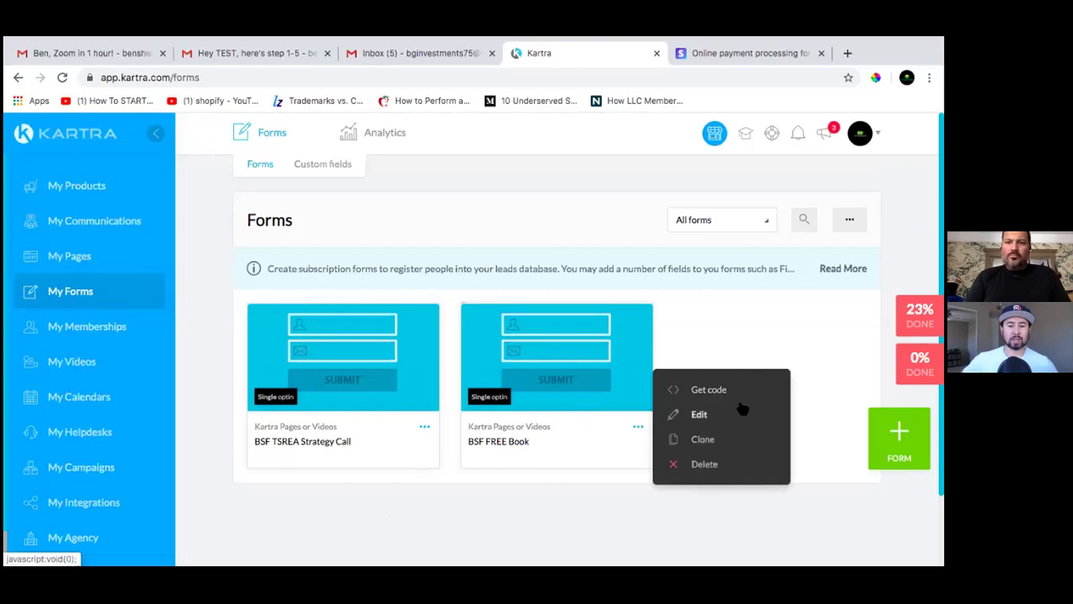
Edit the BSF FREE Book form, saving its Form fields and Confirmation steps
left_click(697, 414)
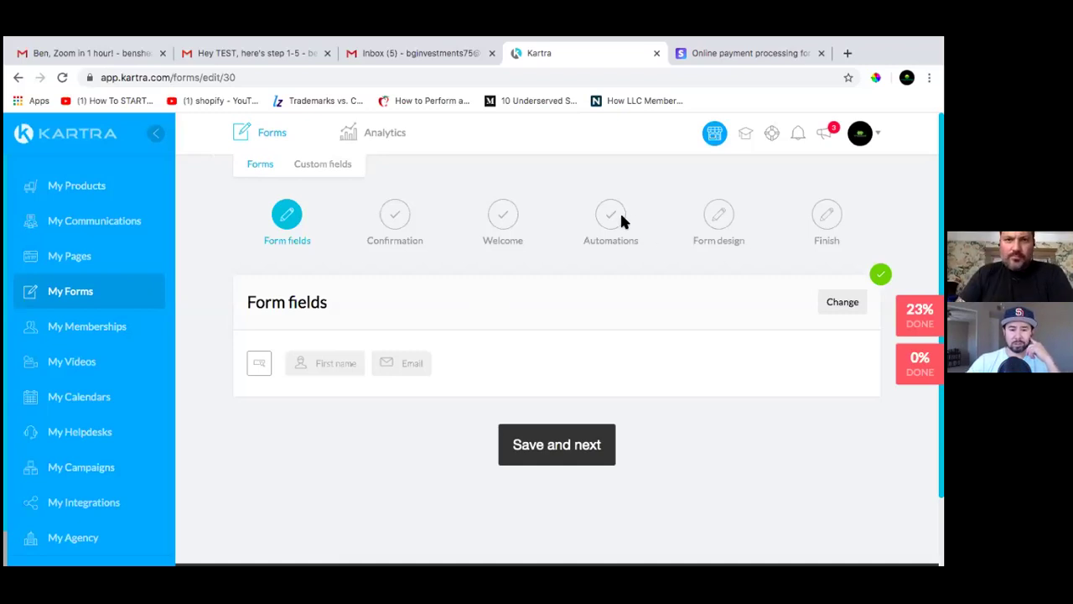
left_click(565, 455)
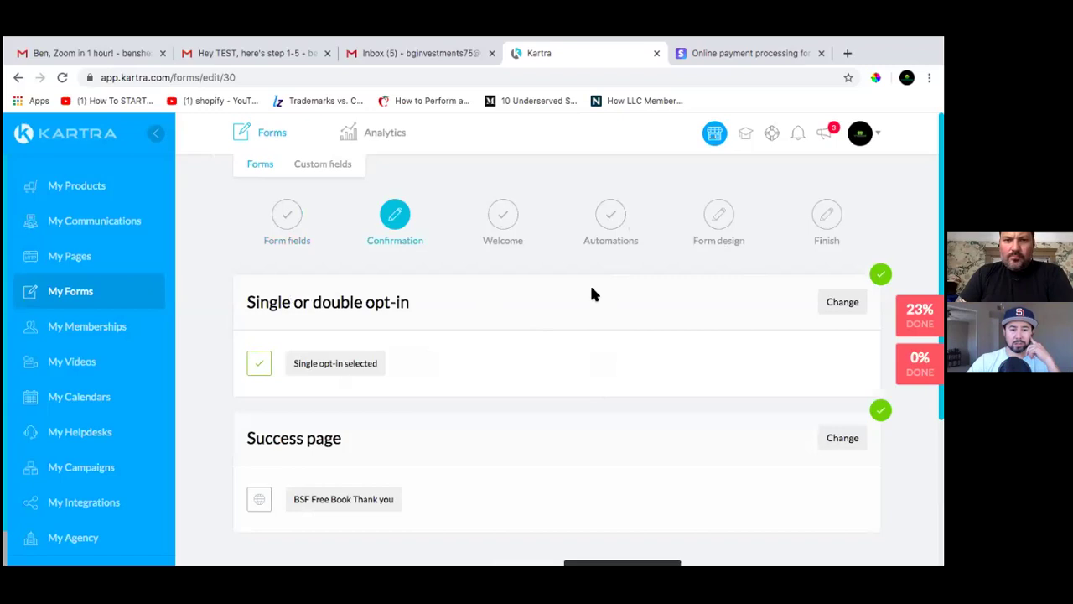
scroll(543, 407, "down", 3)
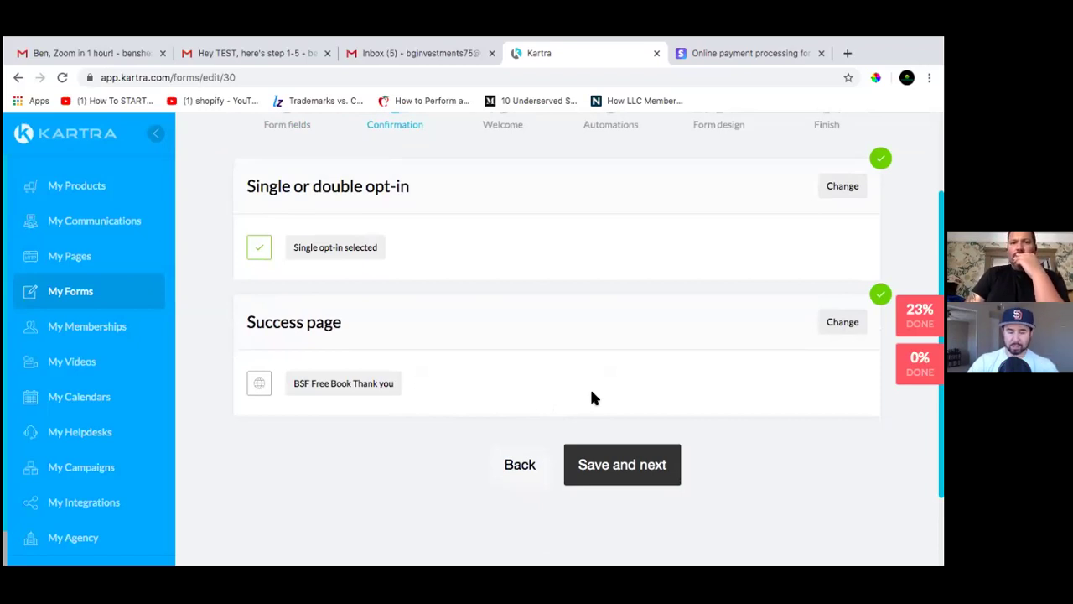
left_click(642, 474)
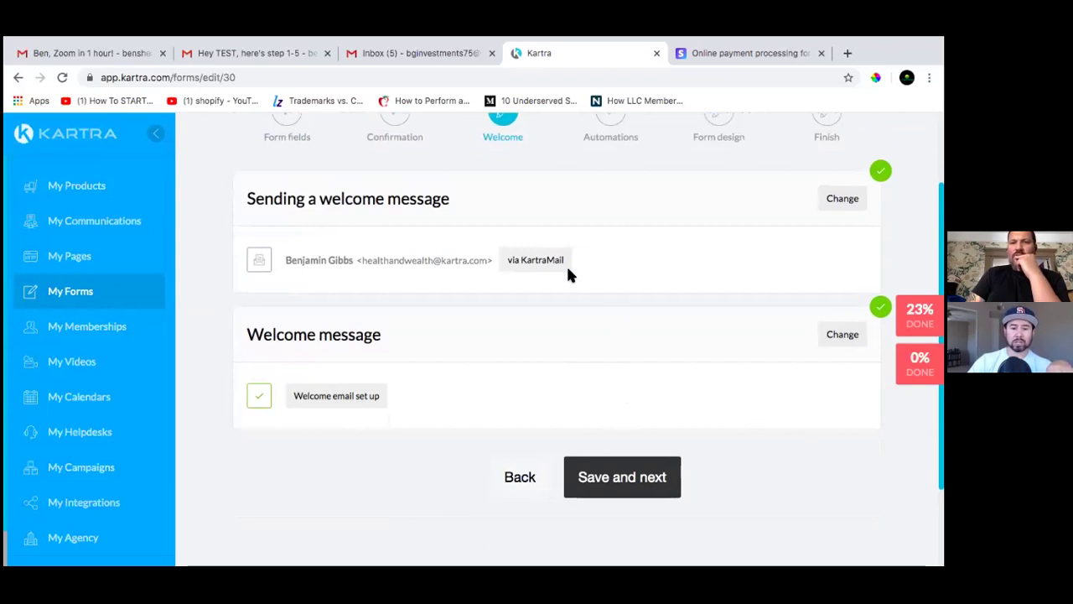
Replace the welcome email's Send From address with the custom-domain email address
left_click(843, 198)
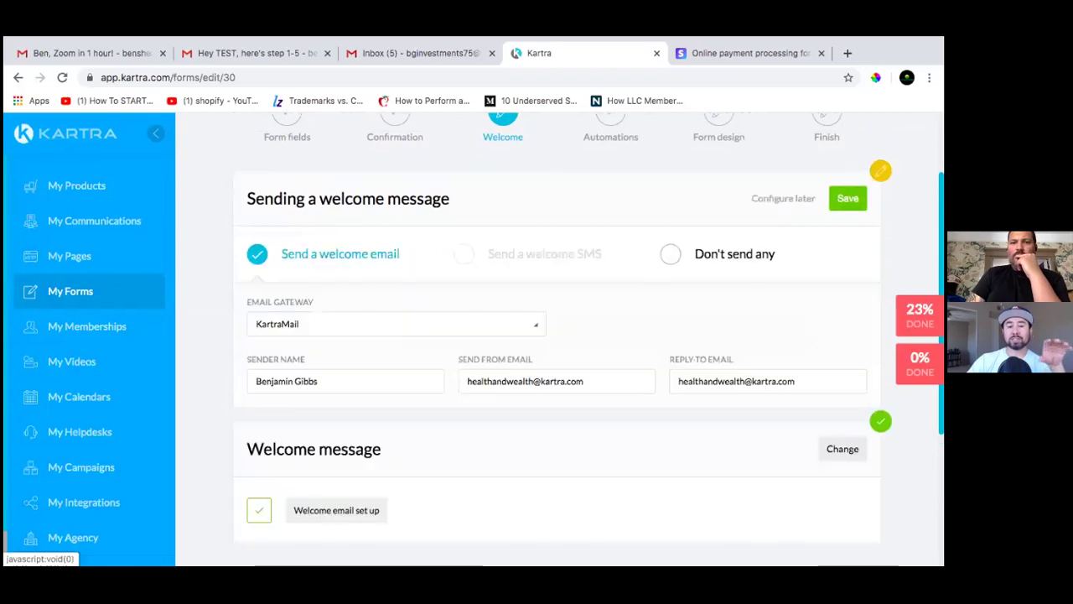
scroll(486, 327, "down", 2)
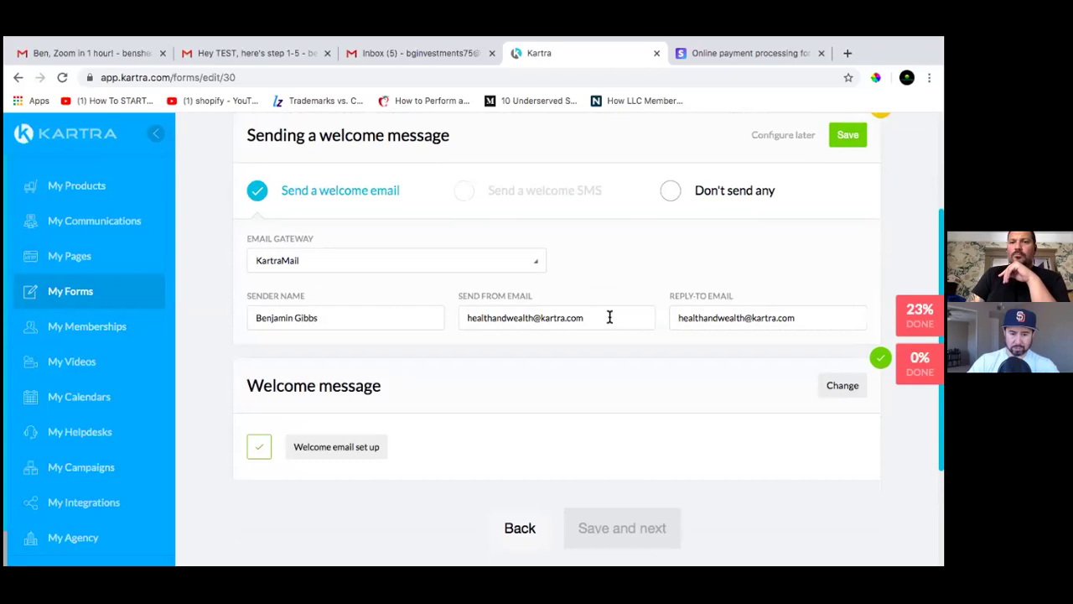
left_click_drag(587, 317, 411, 317)
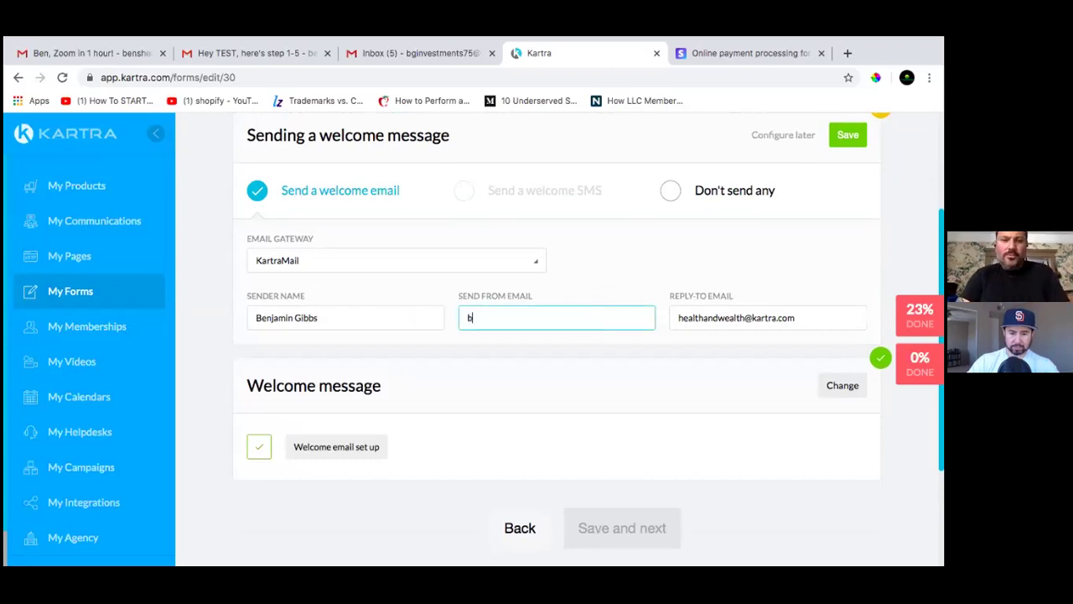
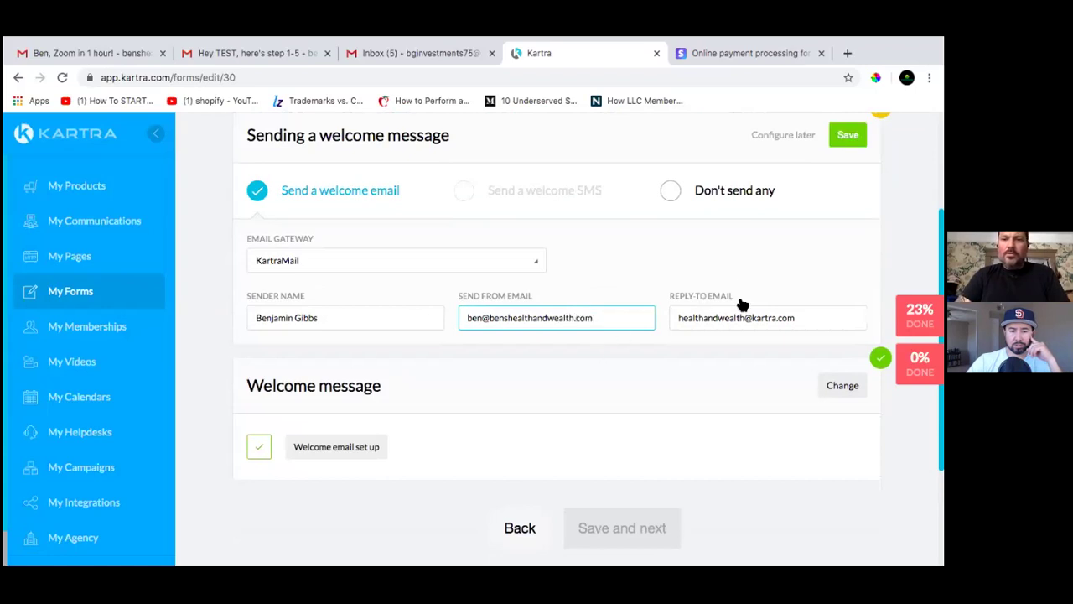
Set the Reply-To address to the same custom-domain email and copy it
left_click_drag(741, 317, 811, 317)
key("super+a")
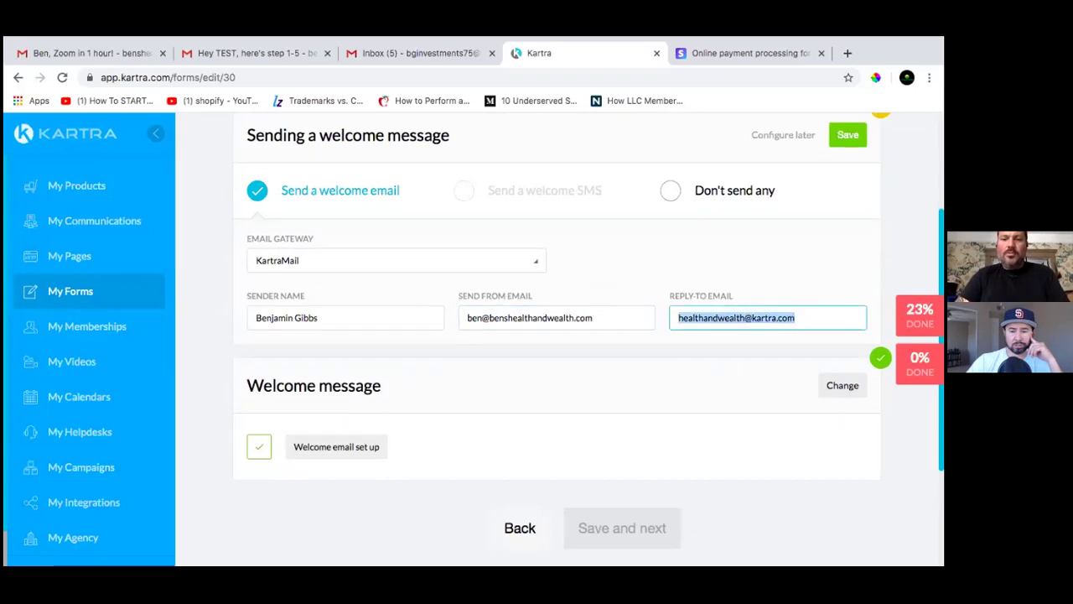
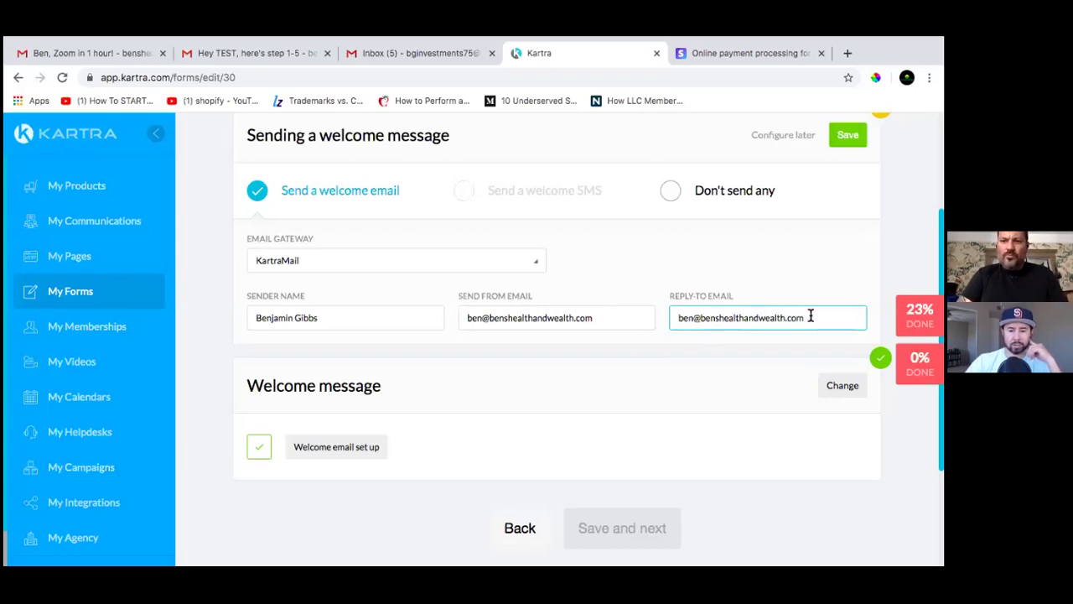
left_click_drag(809, 317, 678, 314)
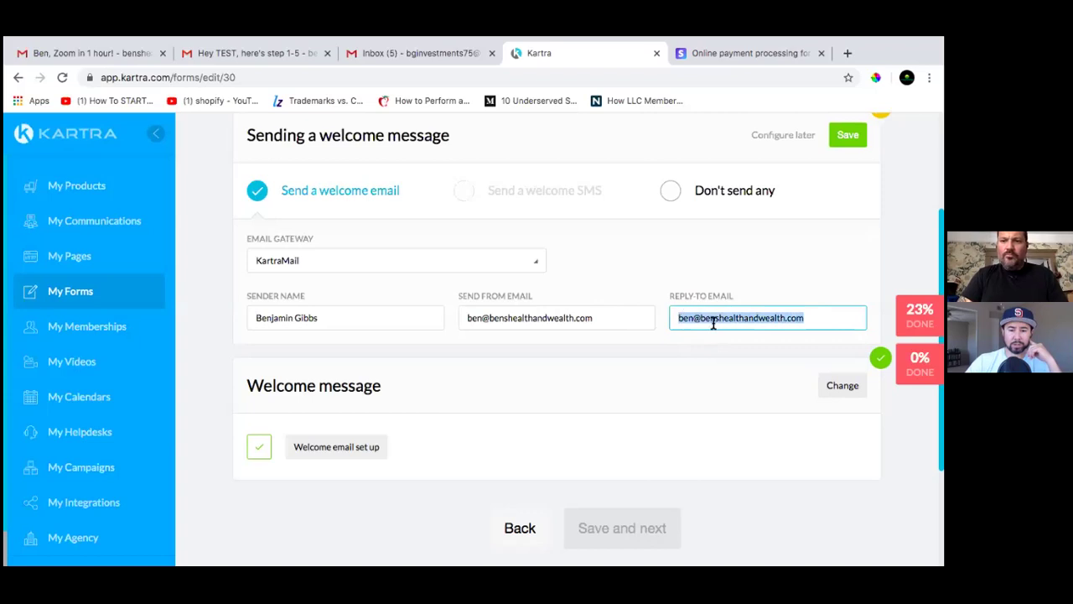
right_click(713, 321)
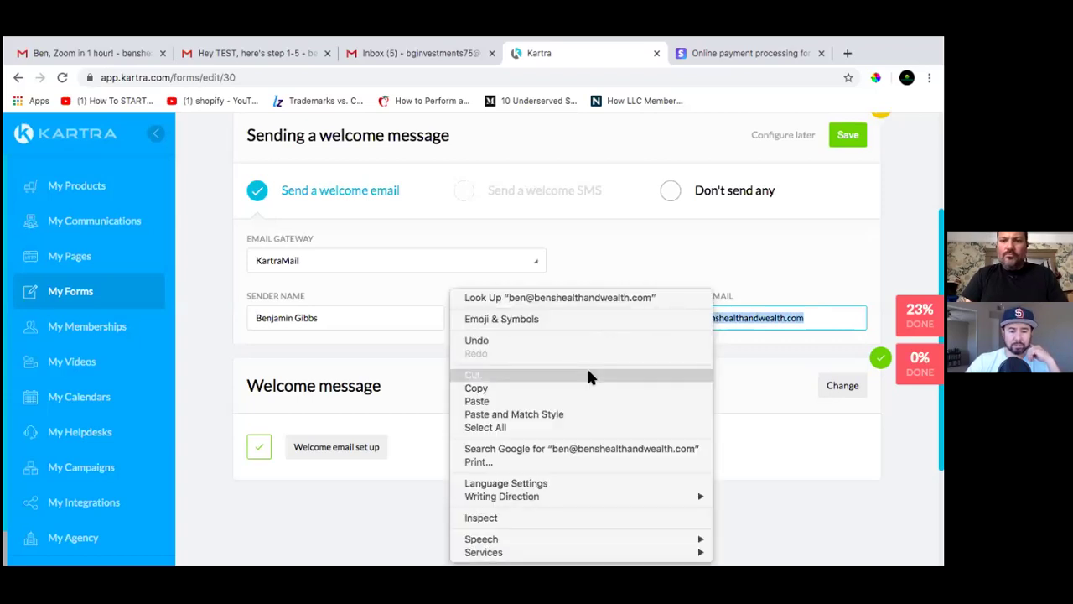
left_click(580, 389)
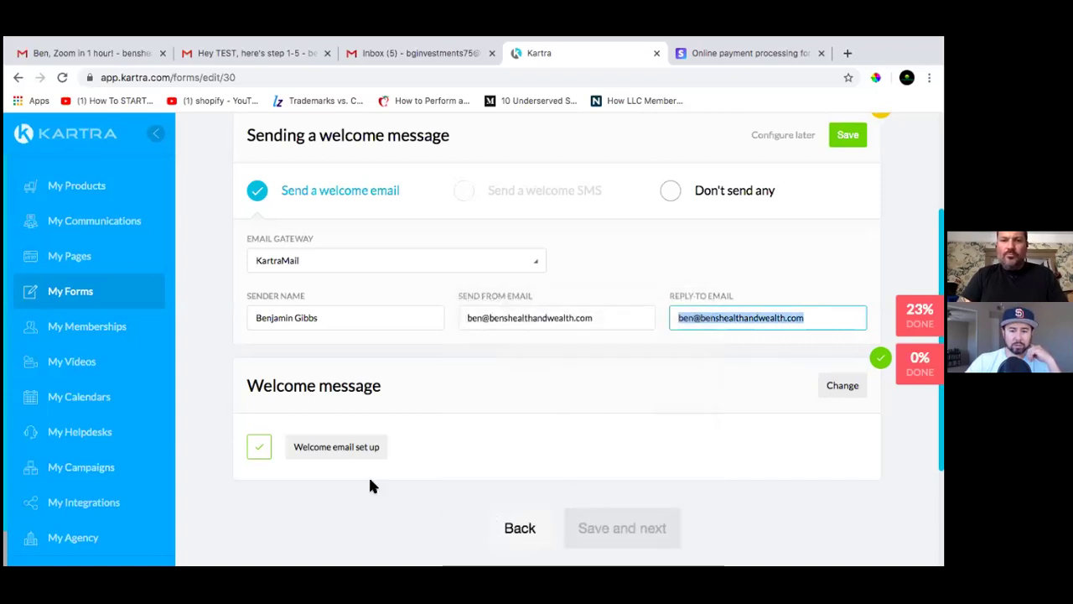
Save the updated welcome email sender settings
scroll(642, 433, "down", 1)
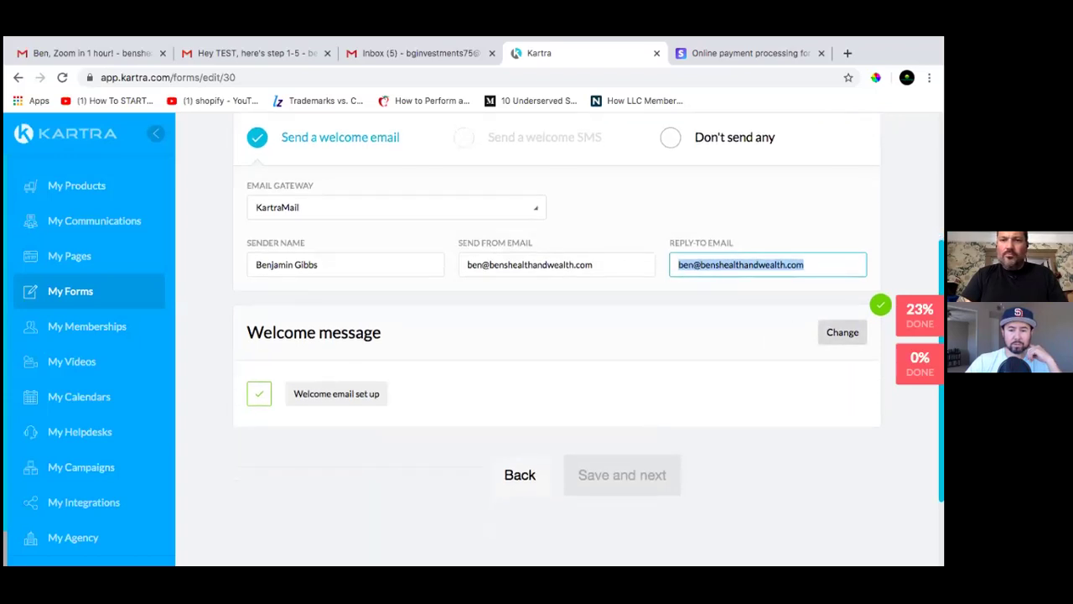
scroll(795, 301, "up", 4)
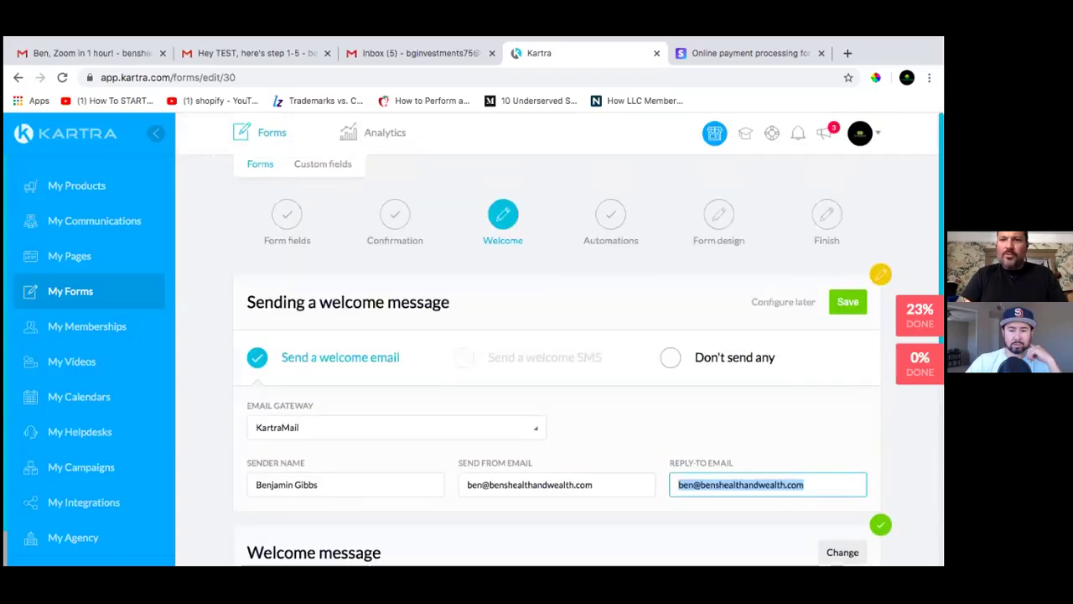
left_click(847, 302)
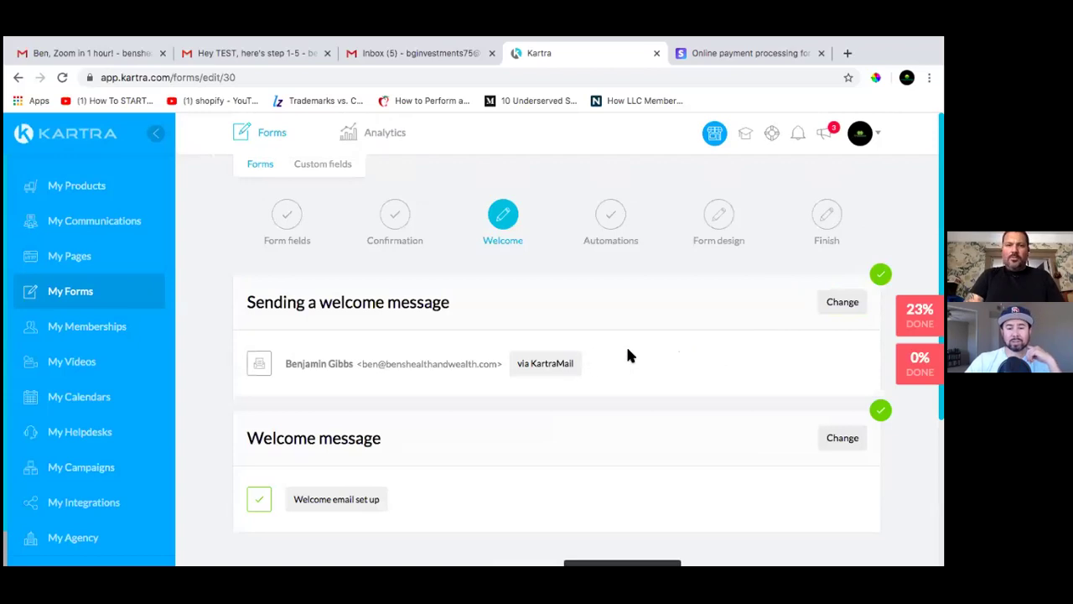
scroll(628, 355, "down", 1)
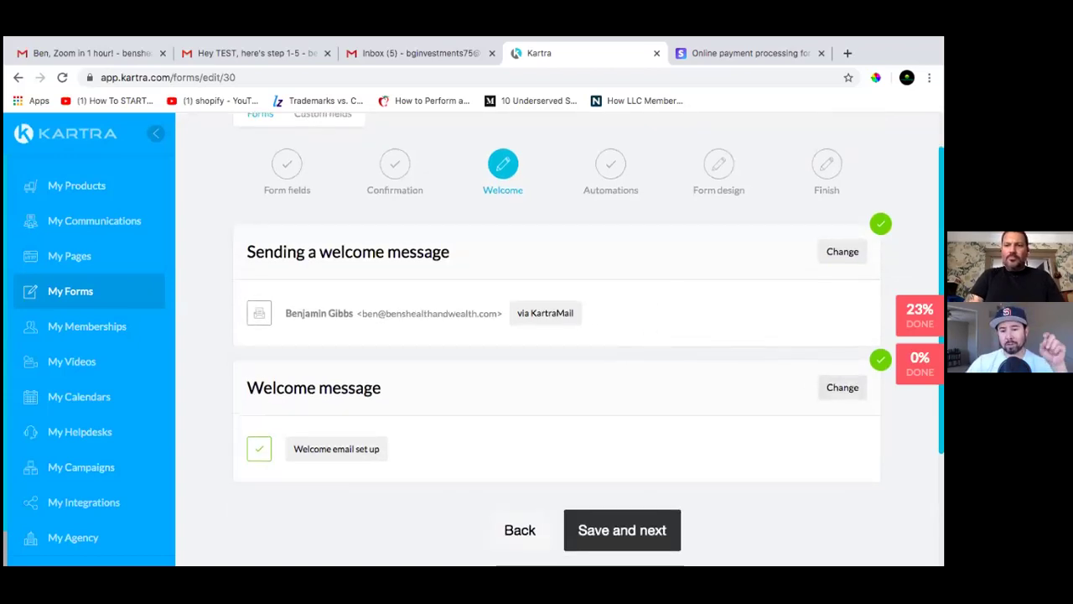
Open the "{first_name}, here's your book!" welcome email and review its body down to the download button
left_click(843, 387)
scroll(622, 417, "down", 3)
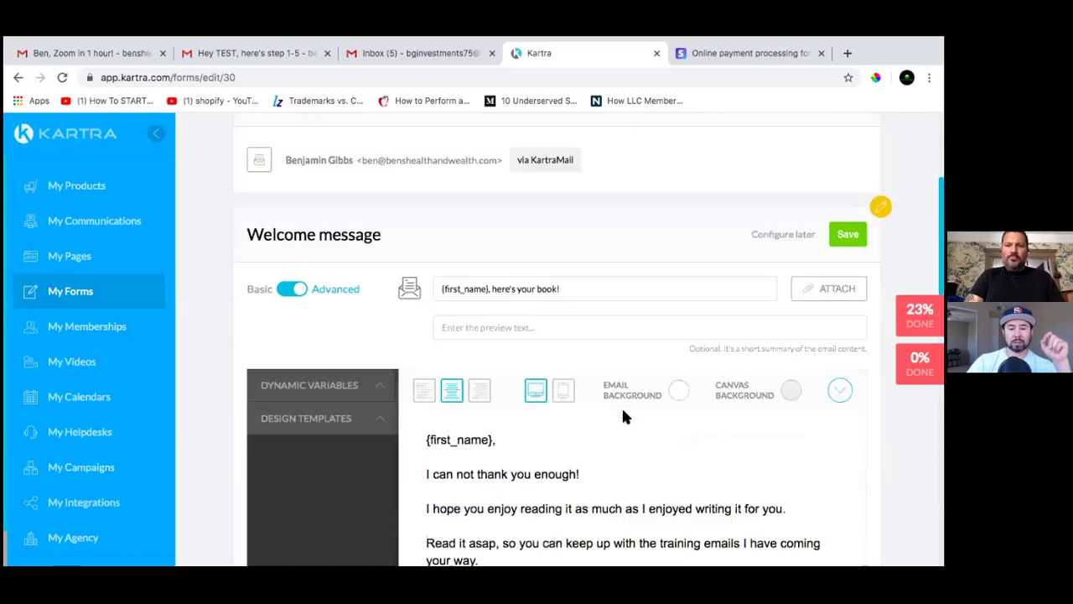
scroll(623, 417, "up", 1)
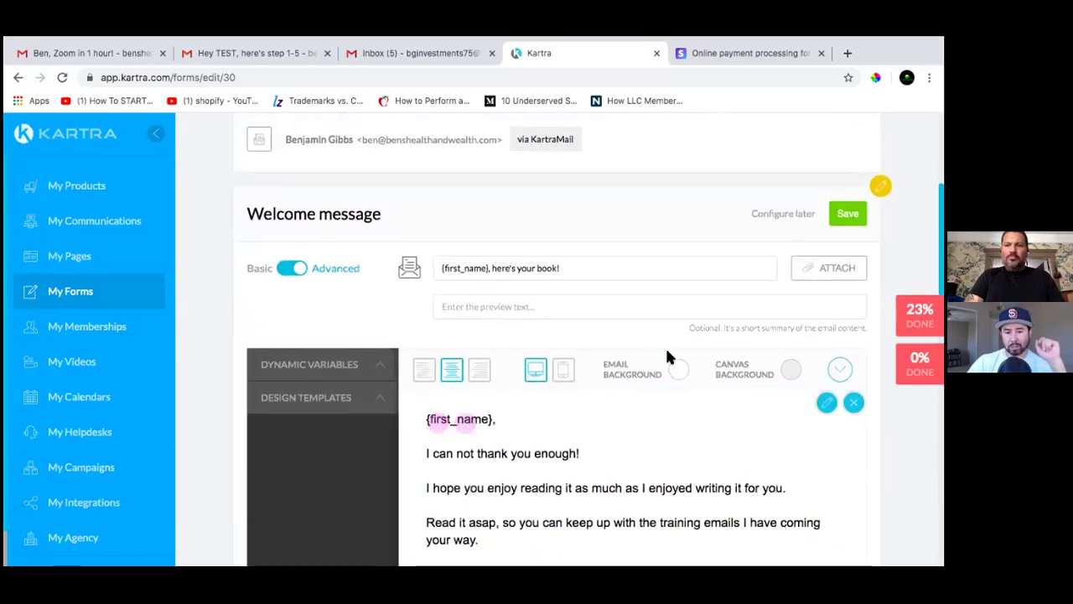
scroll(620, 415, "down", 1)
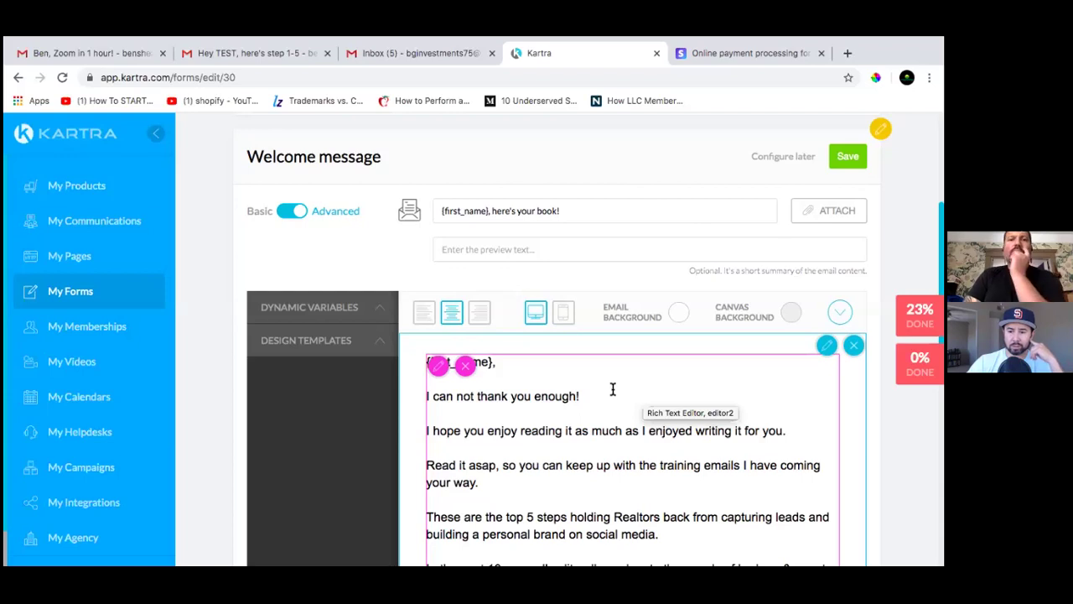
scroll(613, 389, "down", 5)
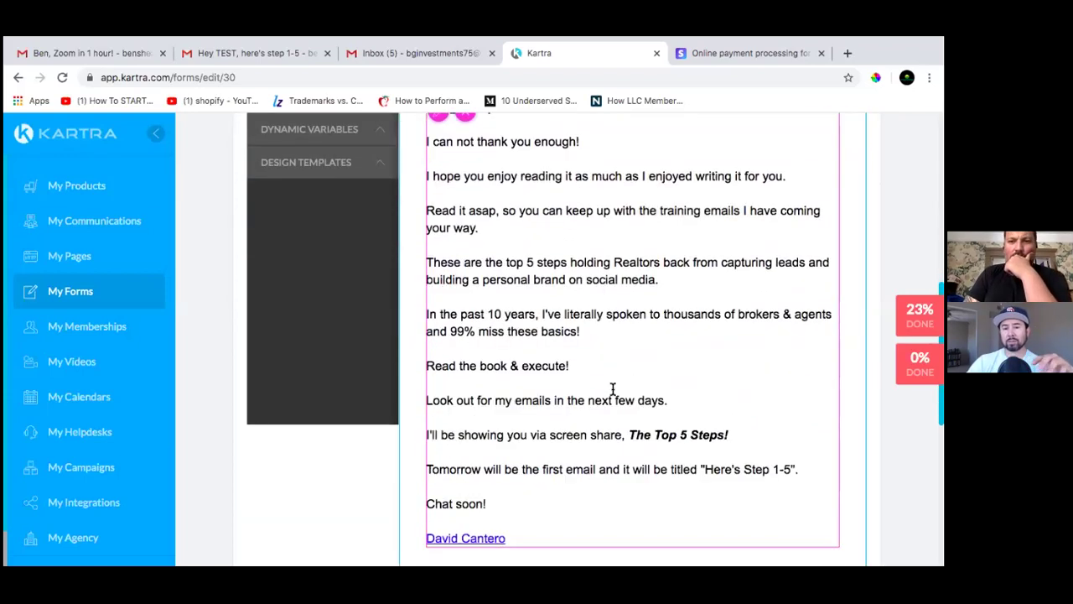
scroll(613, 389, "up", 3)
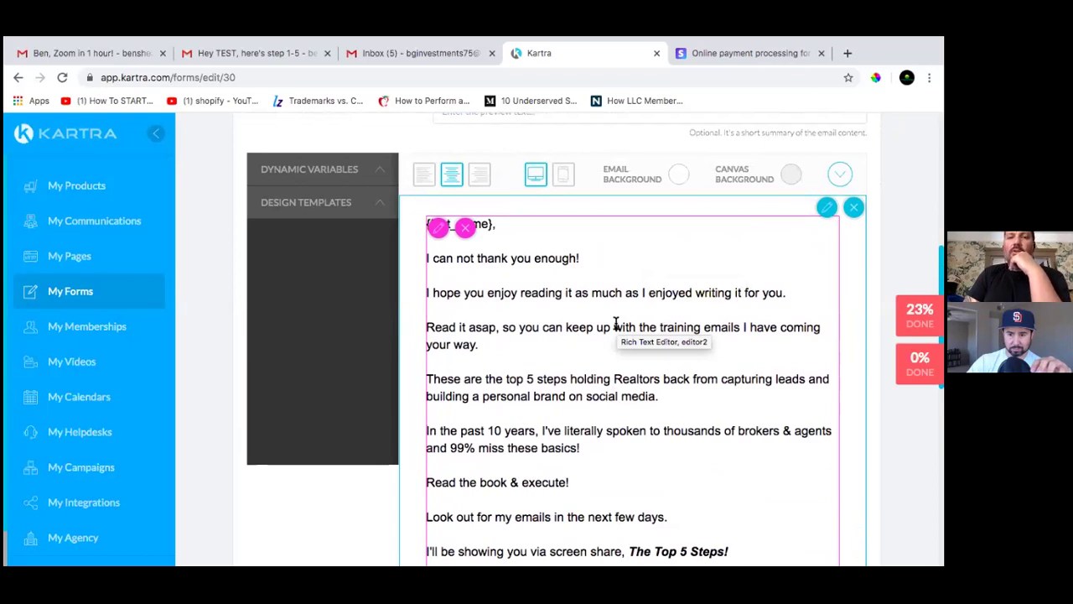
scroll(615, 324, "down", 3)
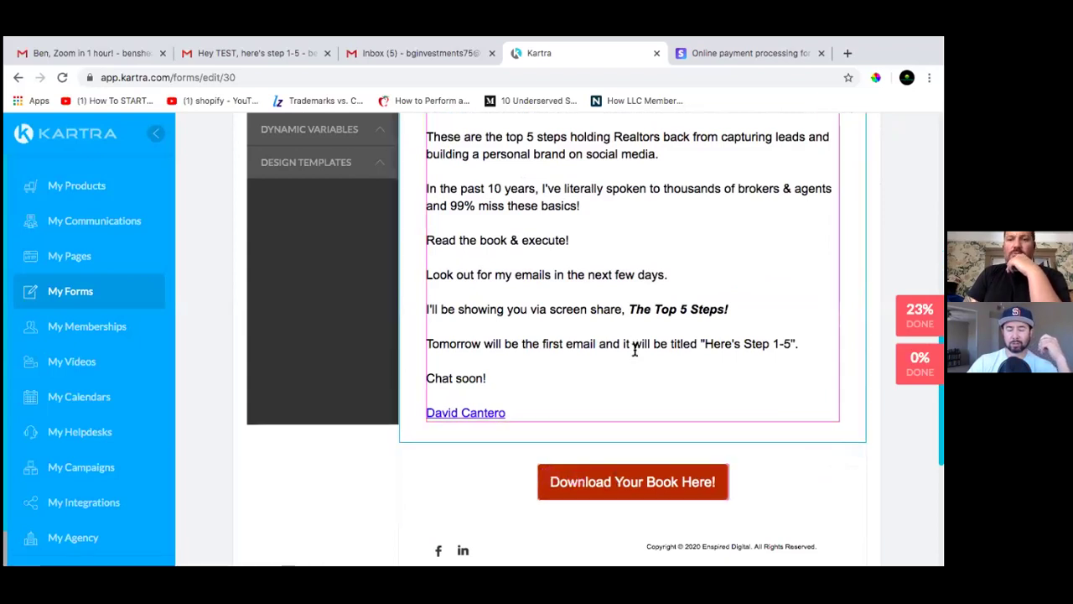
scroll(633, 361, "down", 2)
scroll(654, 285, "up", 1)
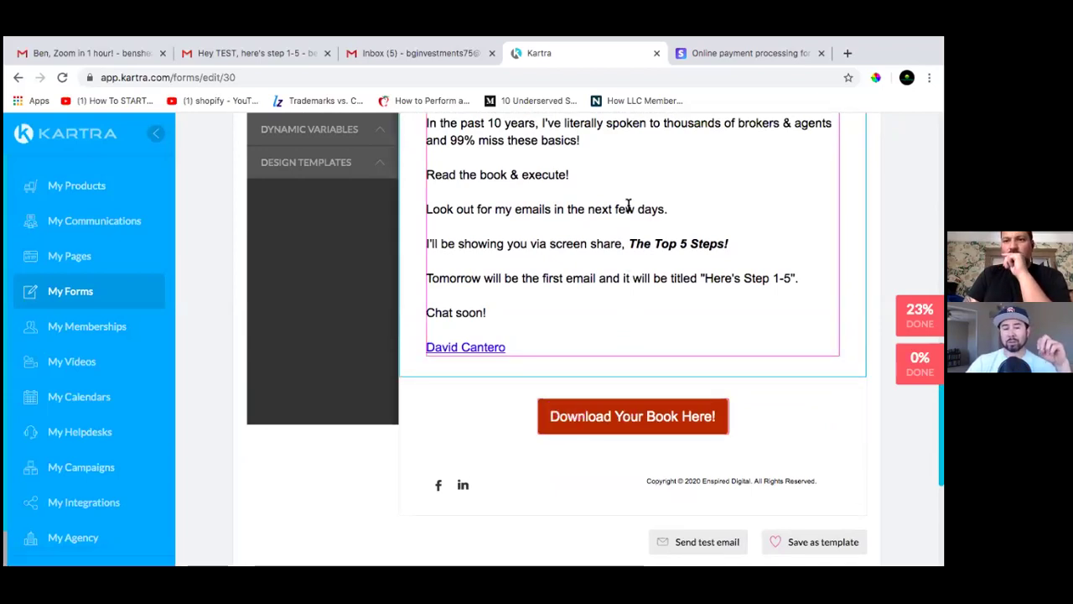
scroll(628, 192, "up", 3)
scroll(627, 192, "up", 2)
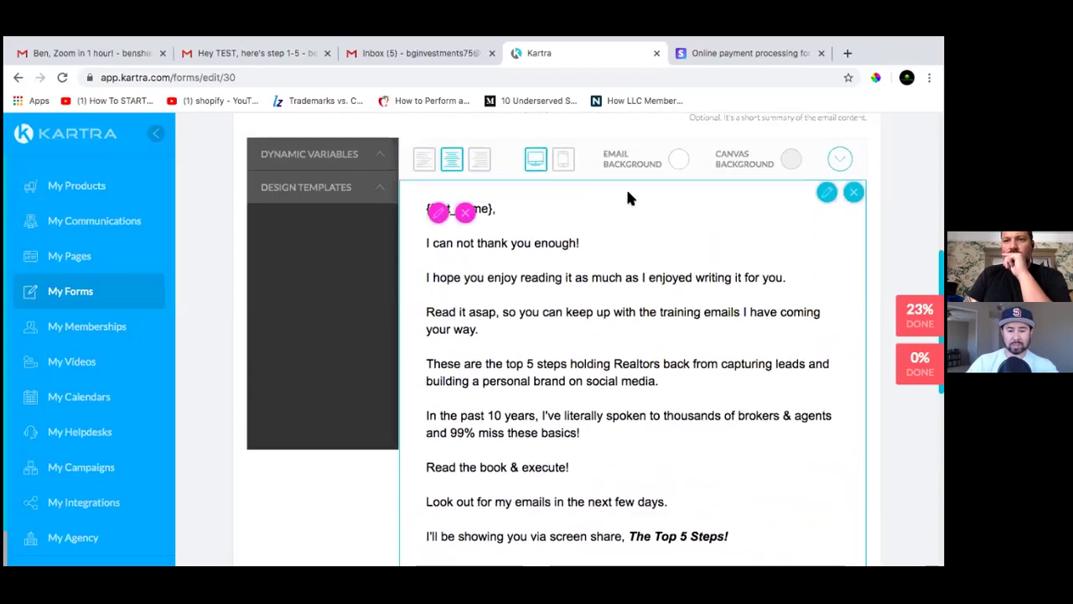
scroll(628, 192, "down", 4)
scroll(628, 192, "down", 3)
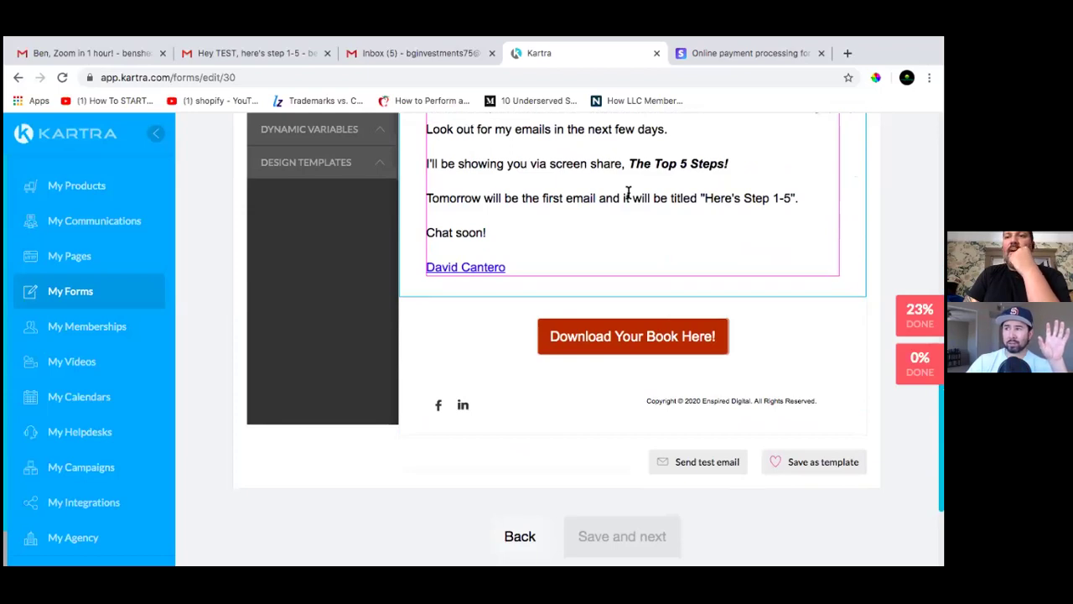
scroll(627, 192, "up", 2)
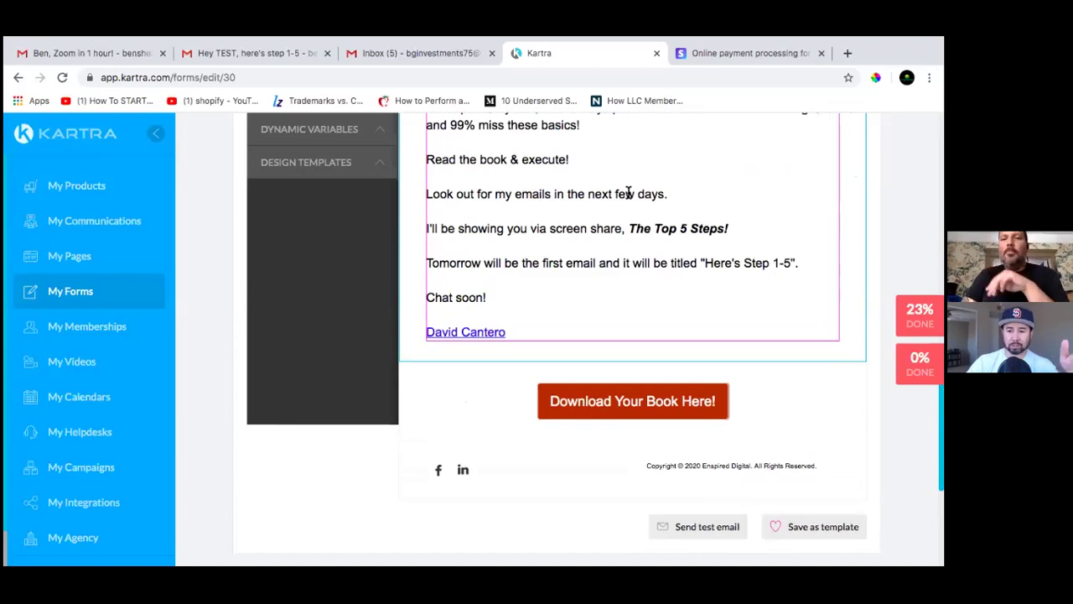
scroll(609, 222, "up", 5)
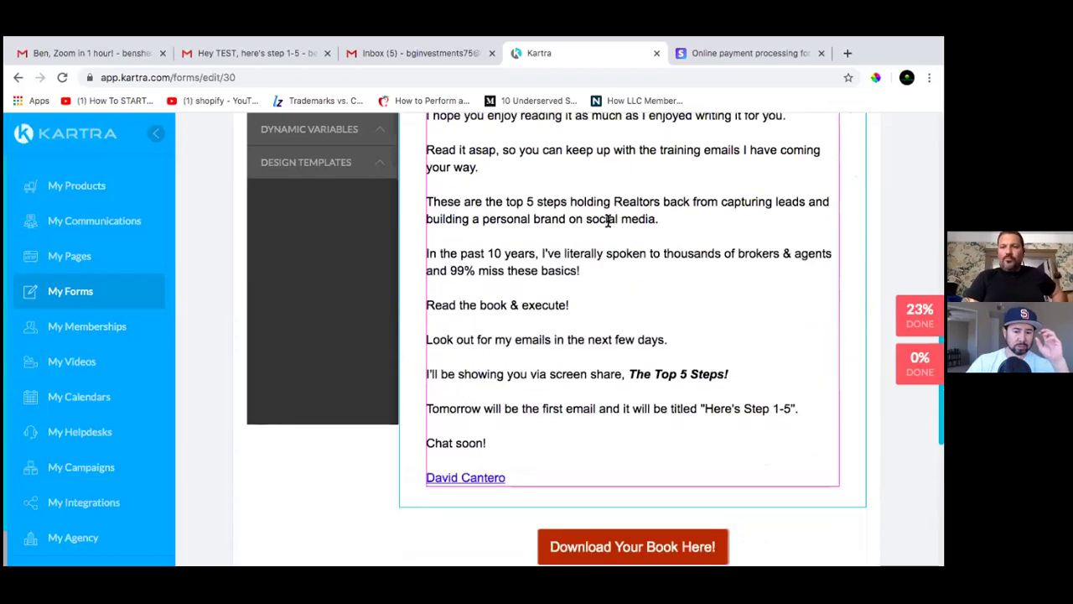
scroll(608, 220, "down", 4)
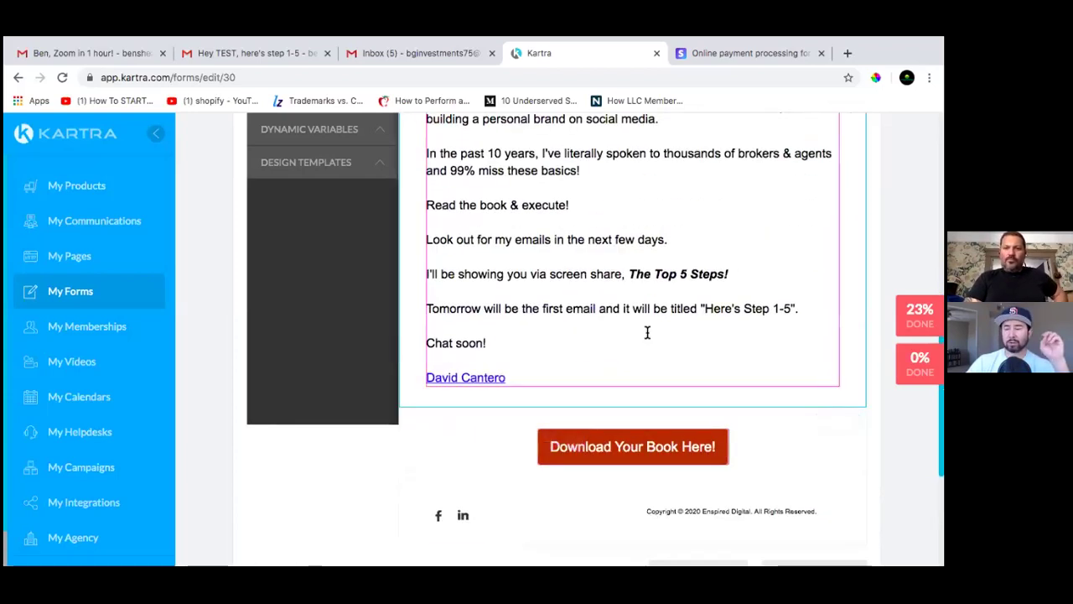
scroll(647, 333, "up", 3)
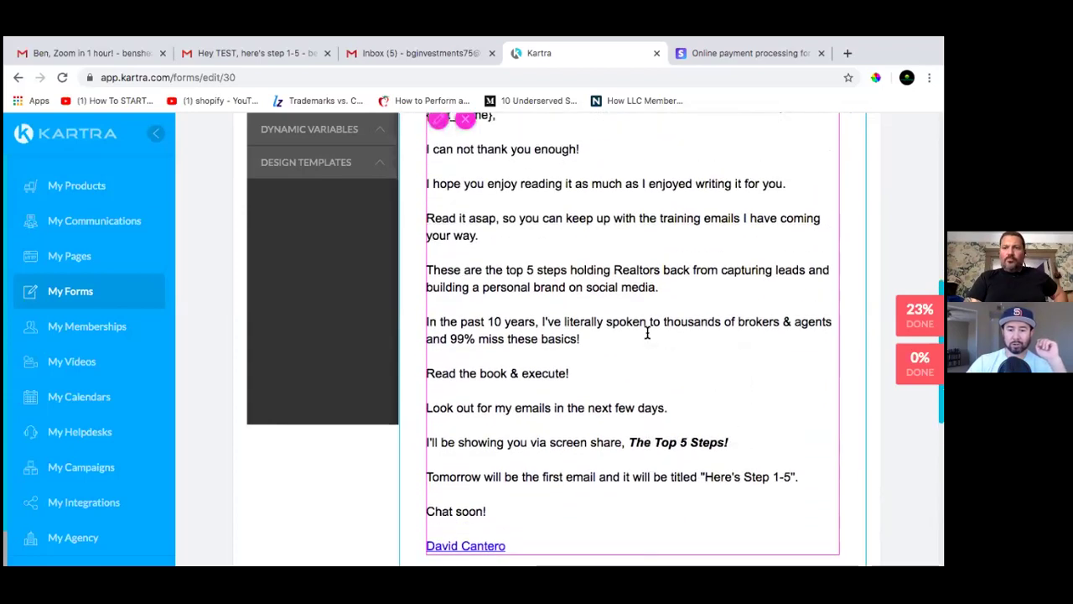
scroll(646, 333, "up", 3)
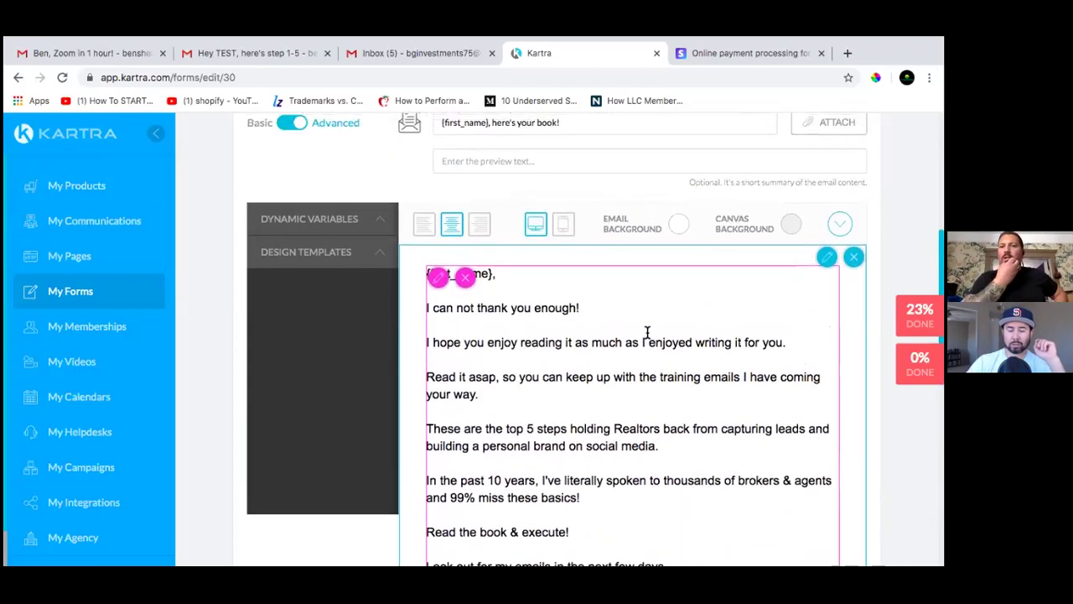
scroll(647, 332, "down", 3)
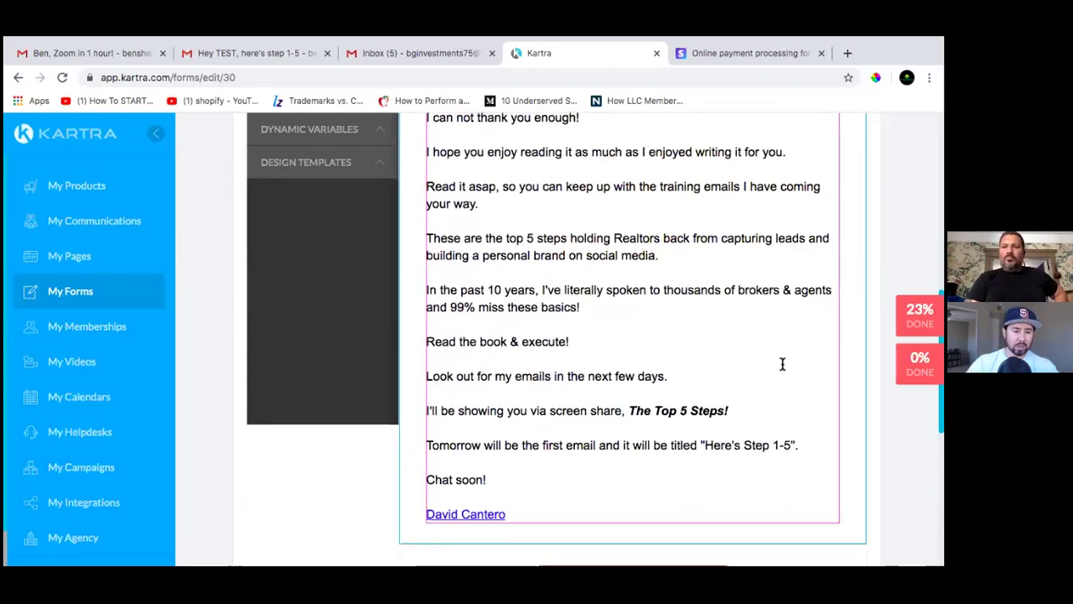
scroll(782, 364, "down", 2)
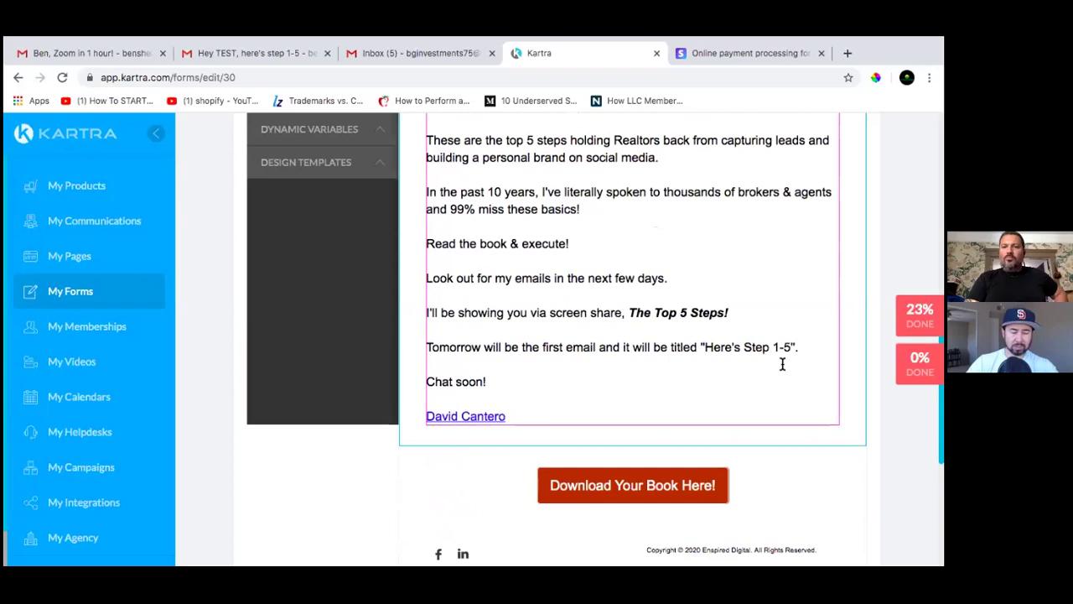
scroll(755, 362, "up", 2)
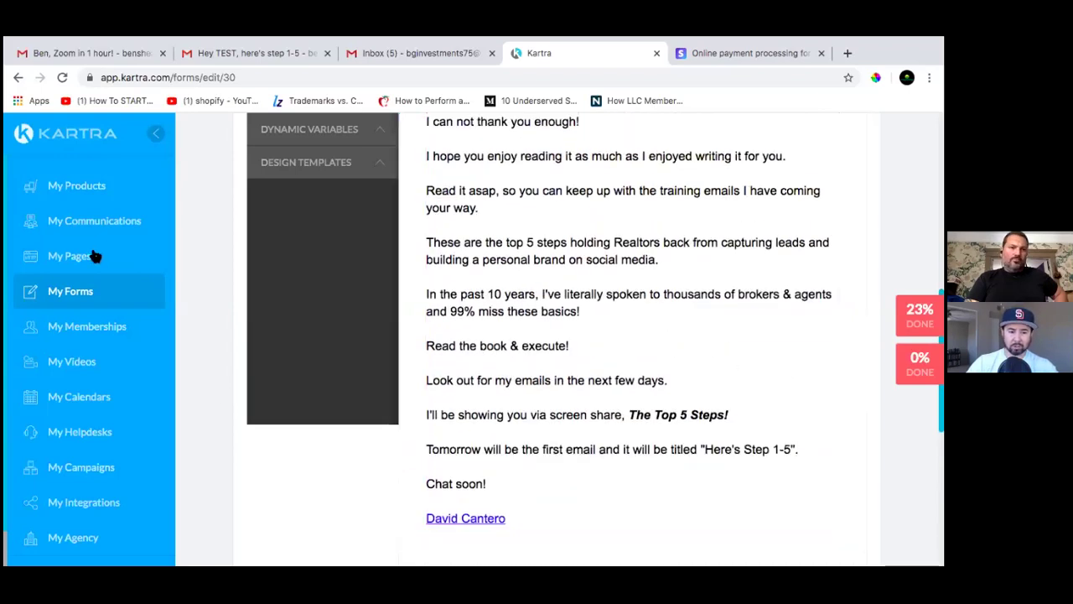
Open My Memberships in a new browser tab and go to its Files page
right_click(93, 327)
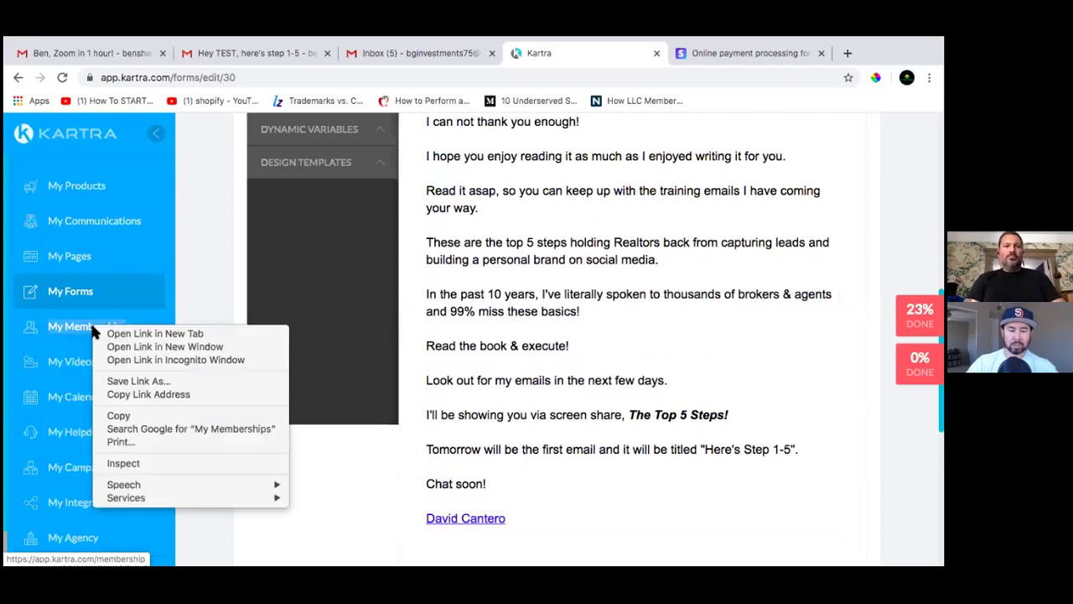
left_click(127, 335)
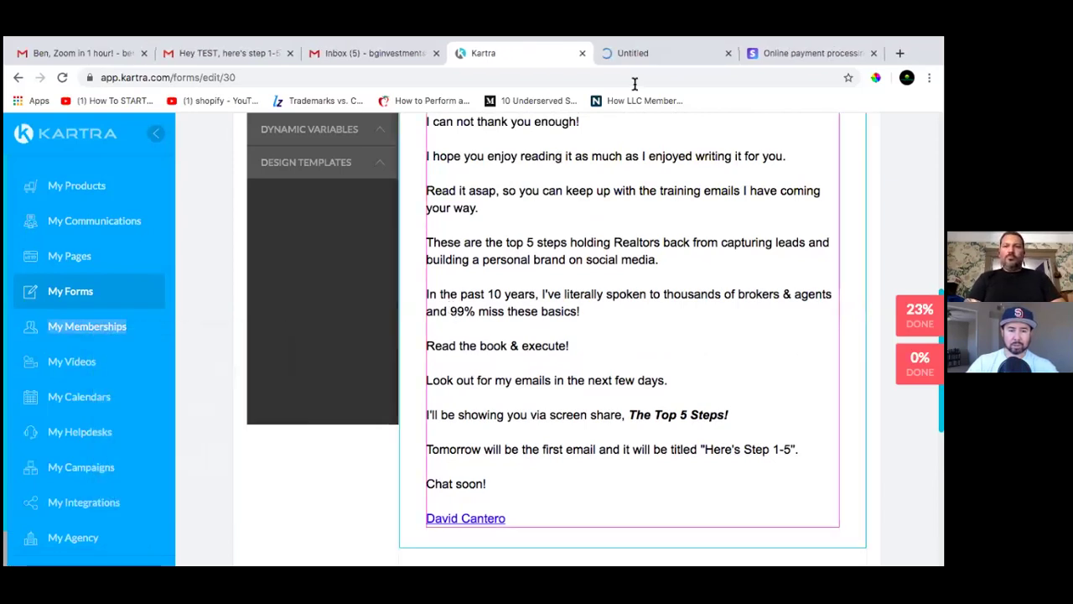
left_click(654, 52)
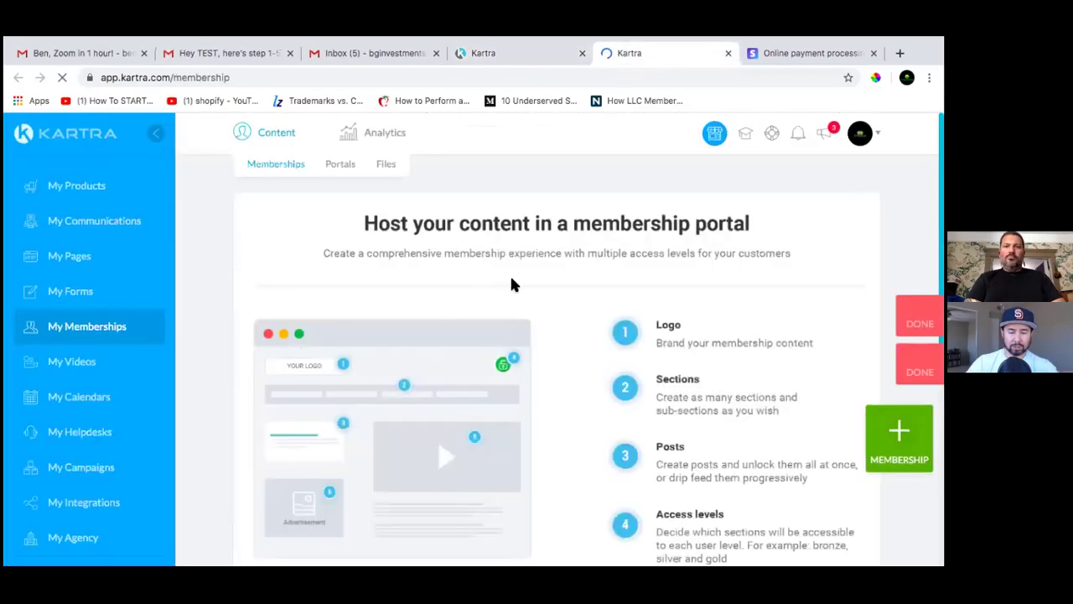
left_click(388, 166)
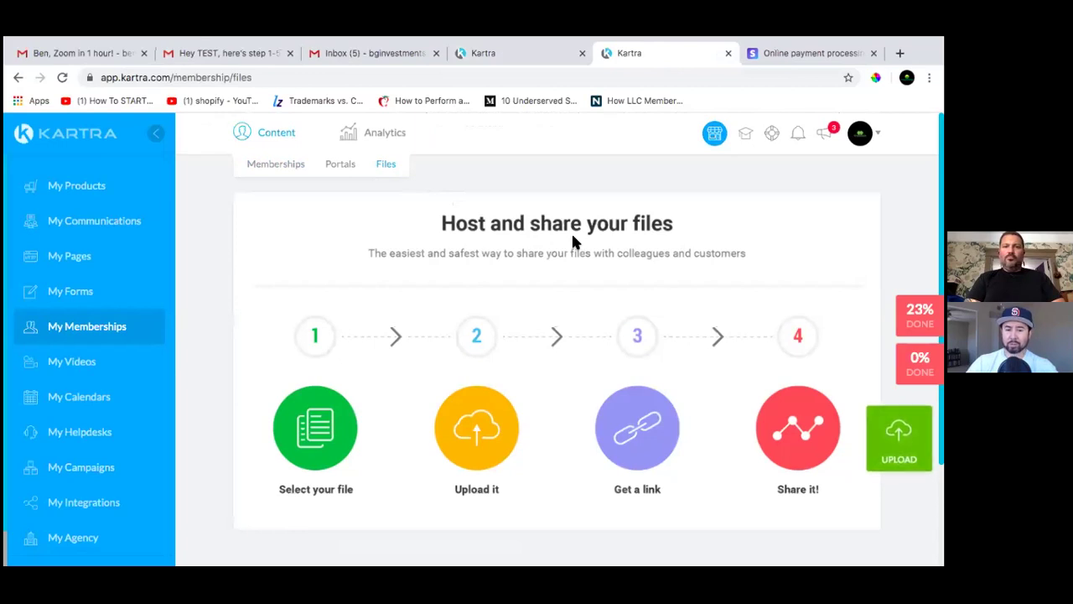
scroll(538, 242, "down", 1)
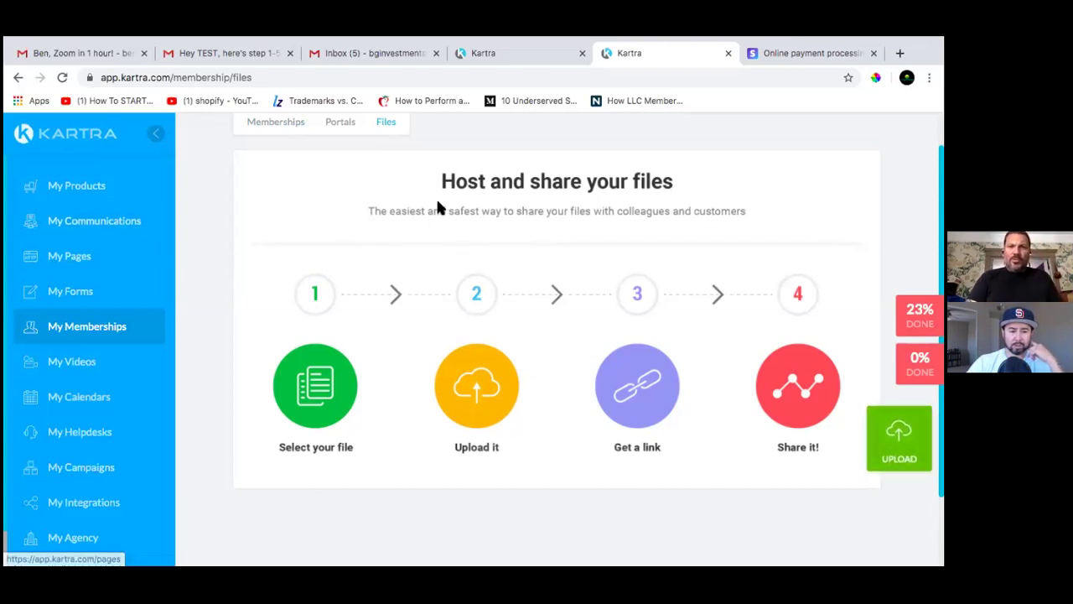
left_click(503, 55)
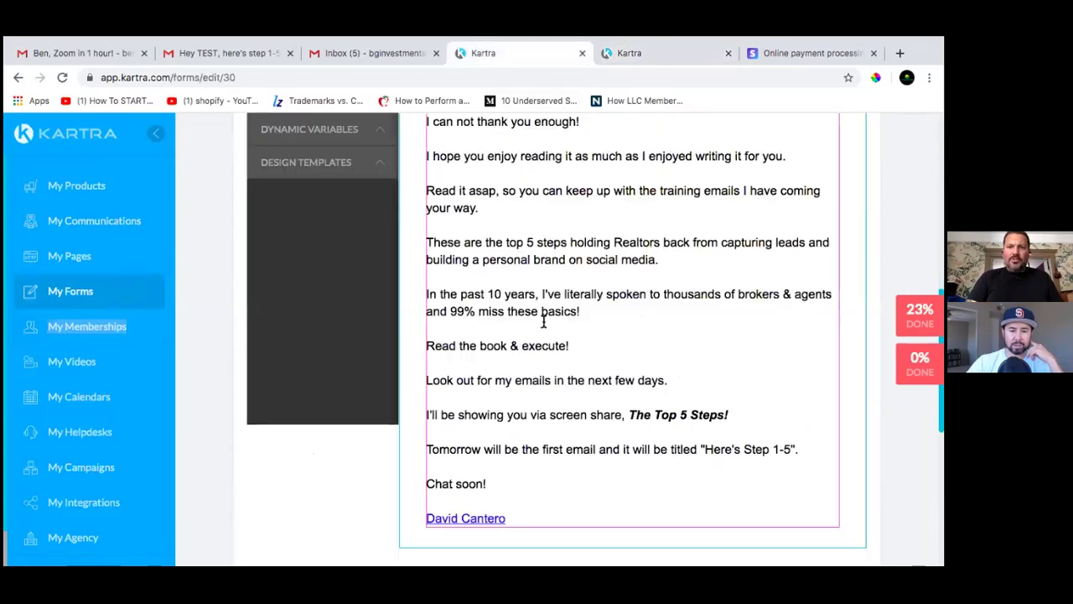
scroll(587, 406, "up", 2)
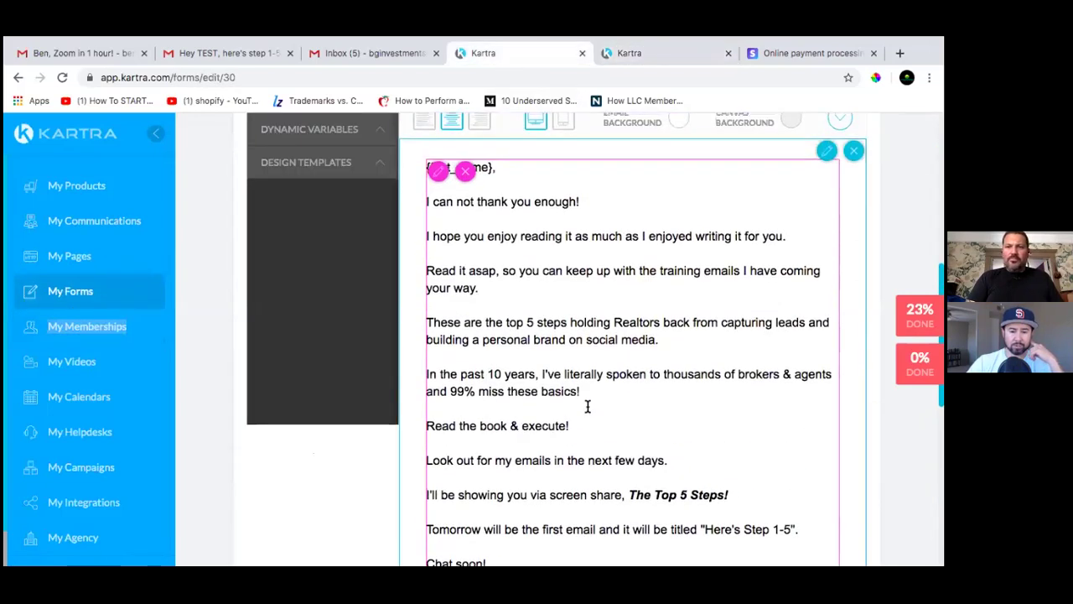
scroll(586, 406, "down", 5)
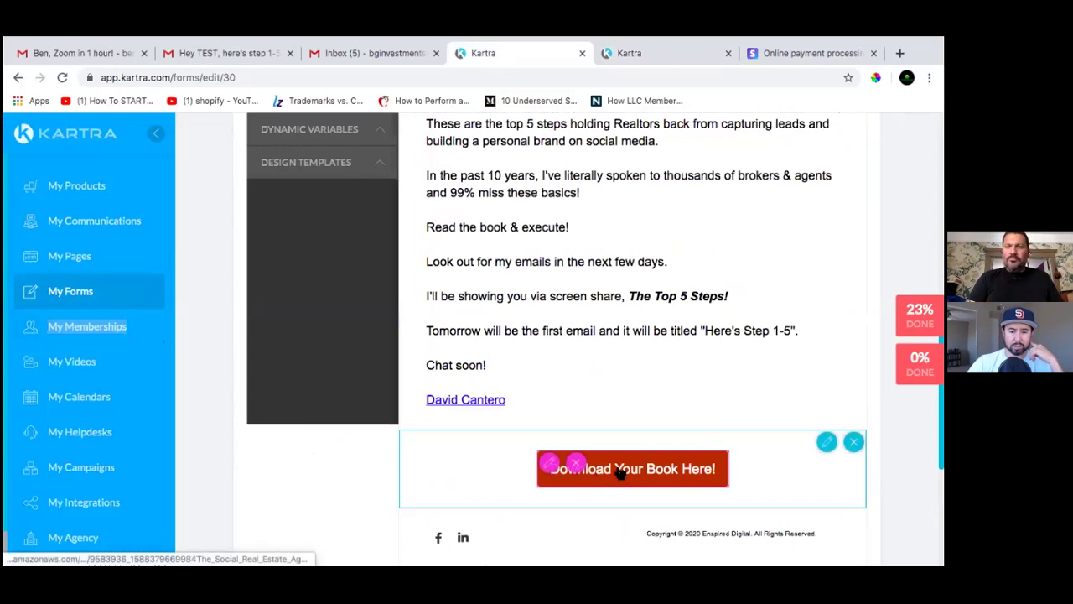
left_click(556, 467)
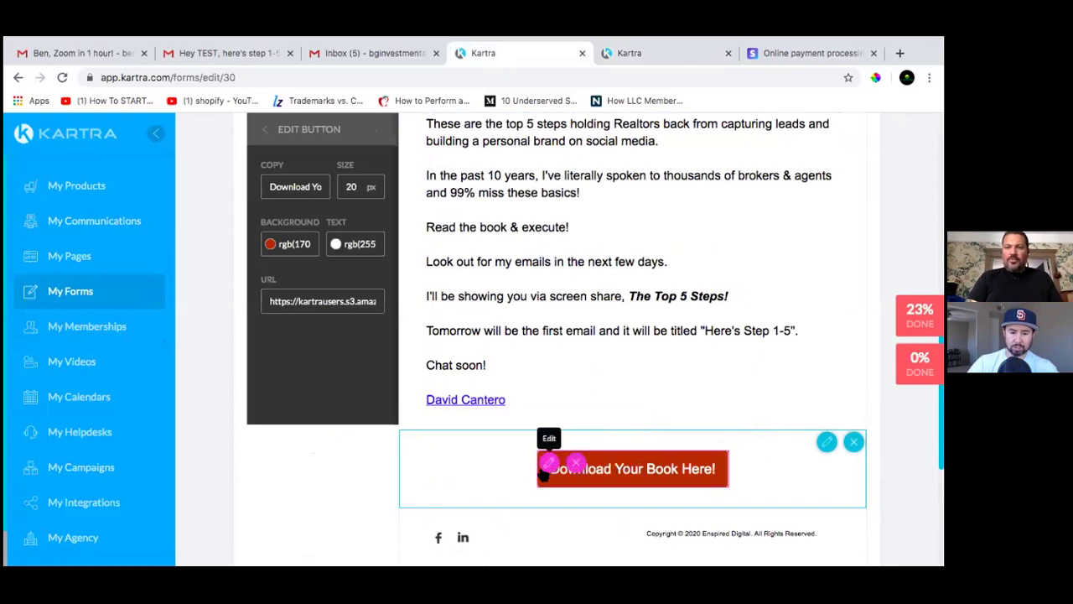
scroll(503, 478, "down", 2)
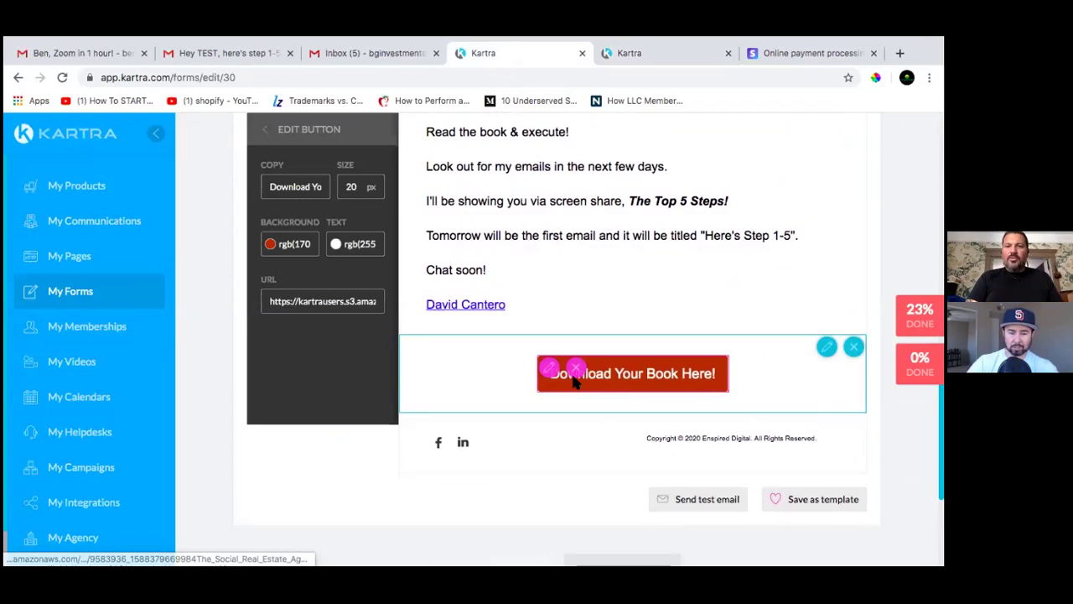
scroll(488, 395, "down", 1)
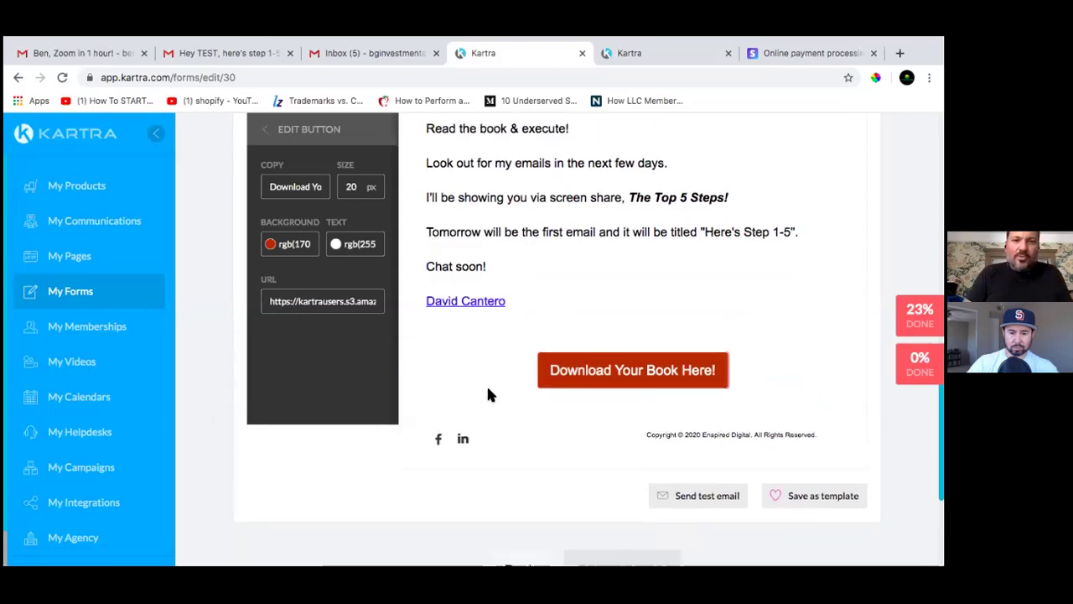
scroll(335, 304, "up", 4)
left_click(336, 301)
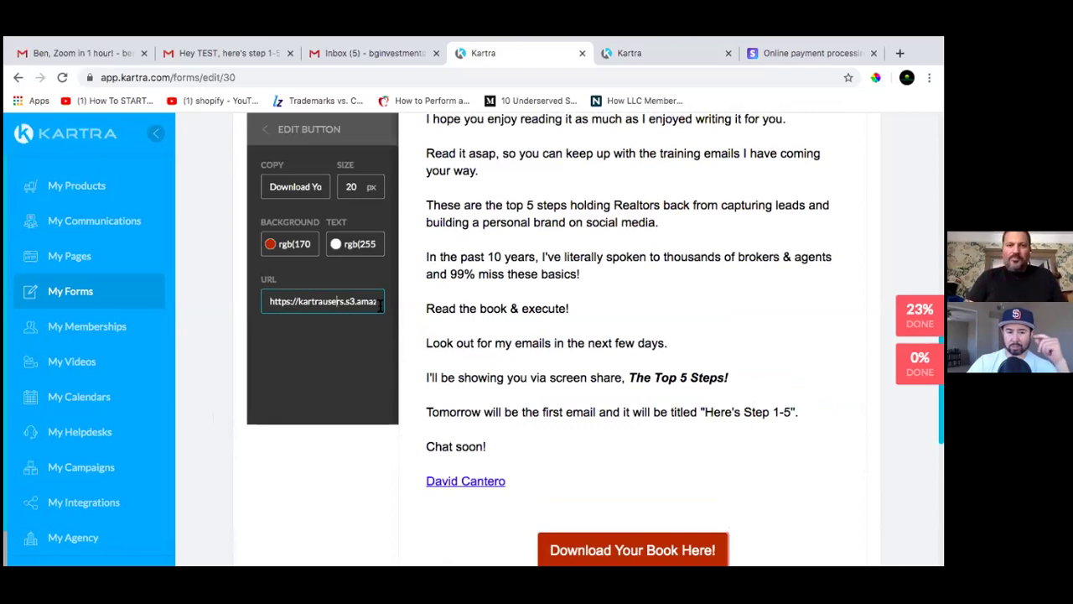
left_click_drag(380, 305, 216, 308)
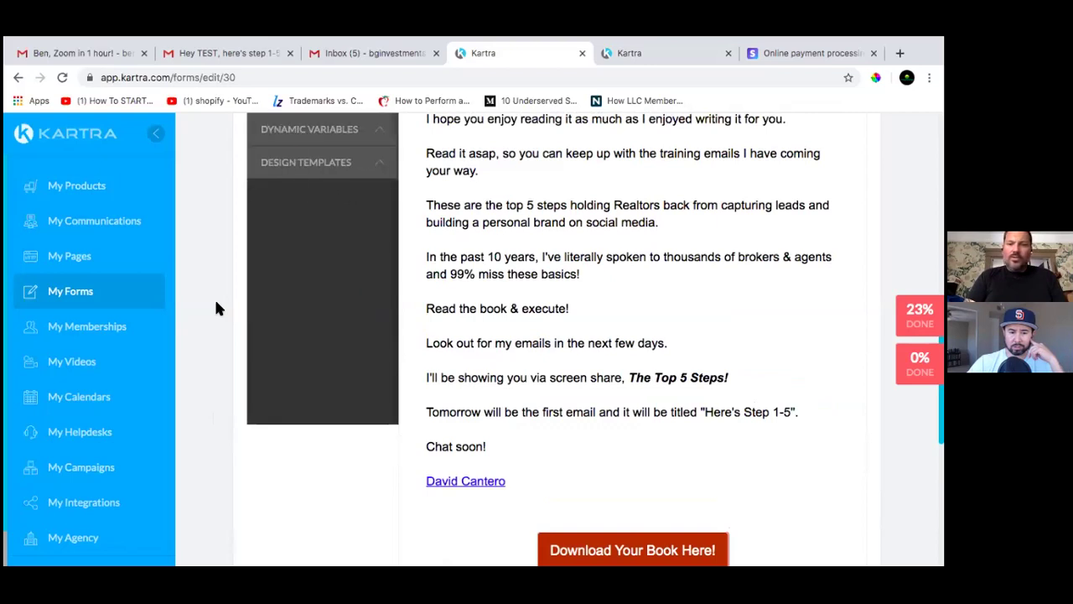
Expand the design templates and dynamic variables sections of the welcome email editor
left_click(379, 167)
left_click(380, 134)
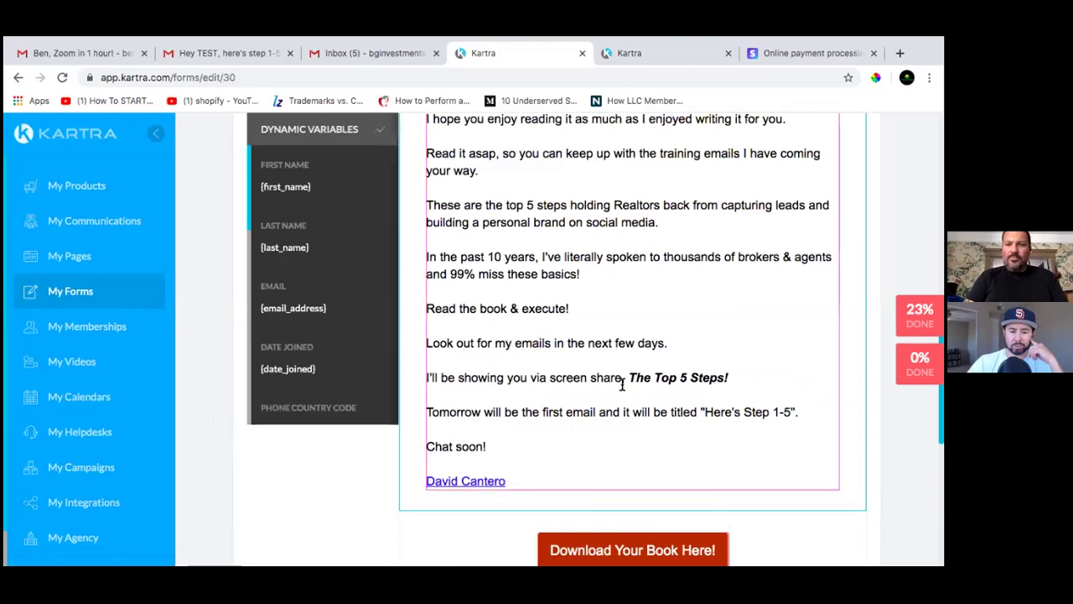
scroll(619, 394, "down", 1)
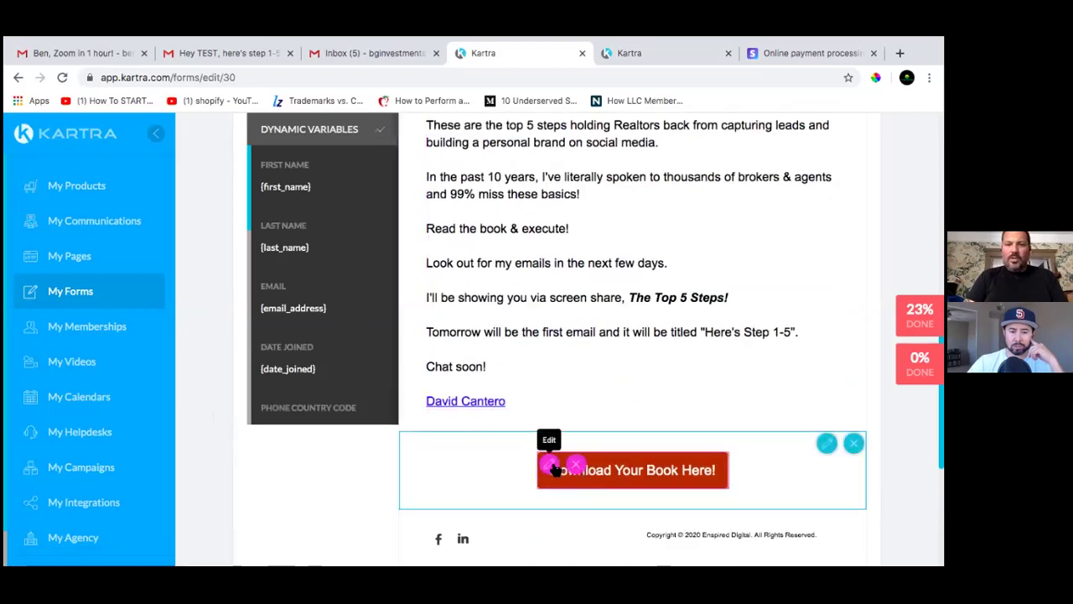
Clear the link URL of the 'Download Your Book Here!' button
left_click(553, 469)
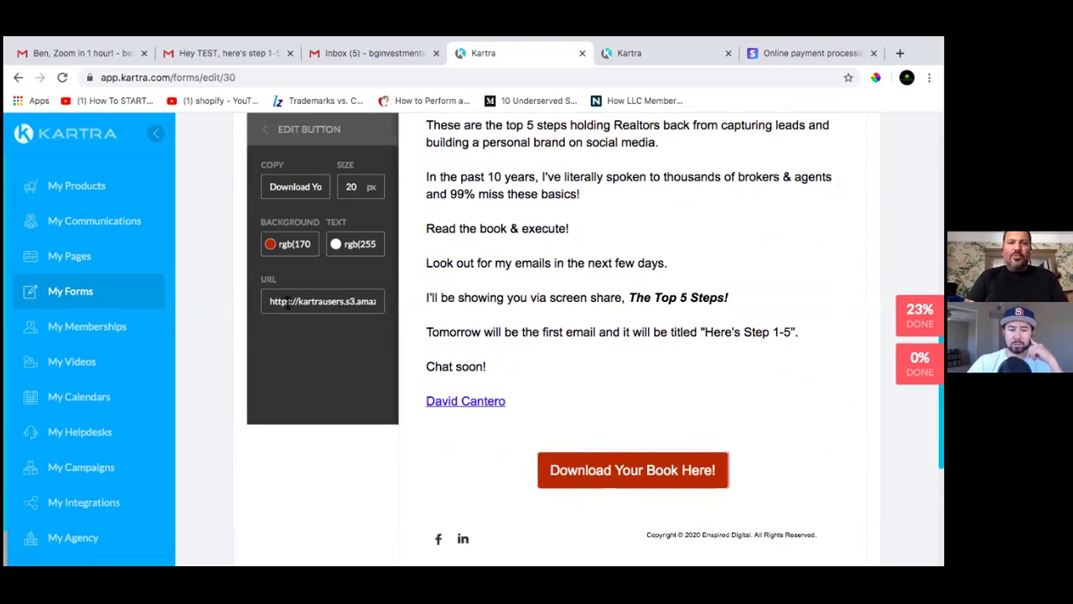
double_click(319, 304)
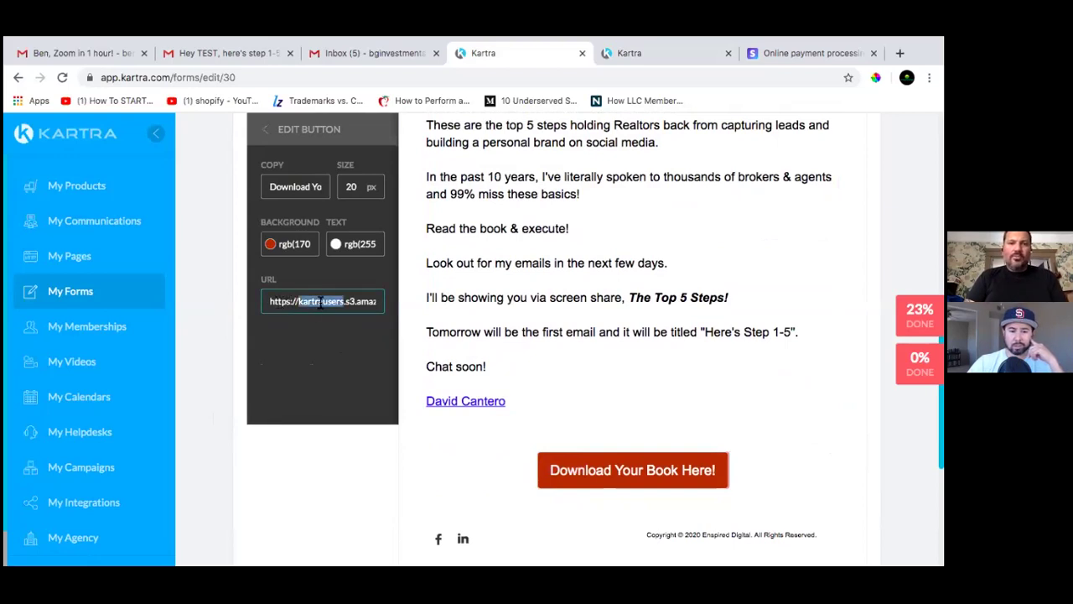
left_click_drag(270, 302, 386, 312)
key("BackSpace")
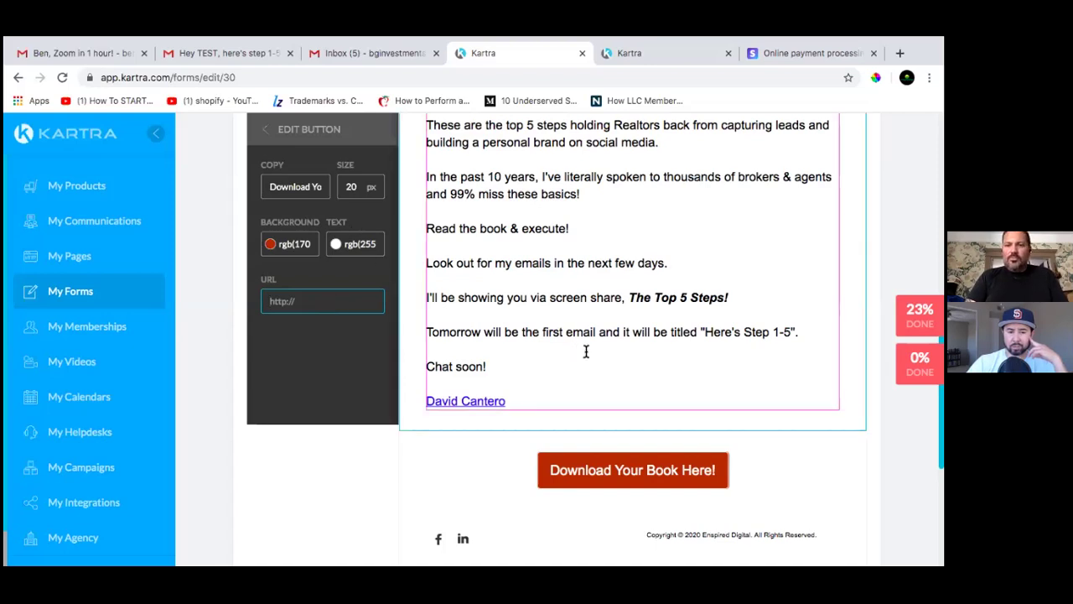
scroll(584, 350, "up", 3)
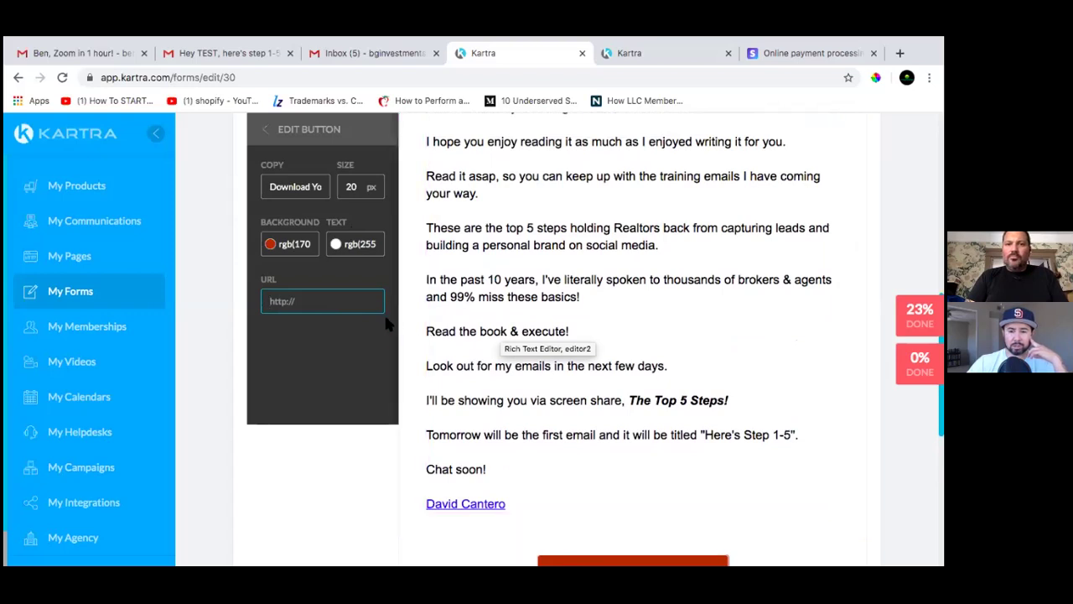
scroll(369, 301, "up", 1)
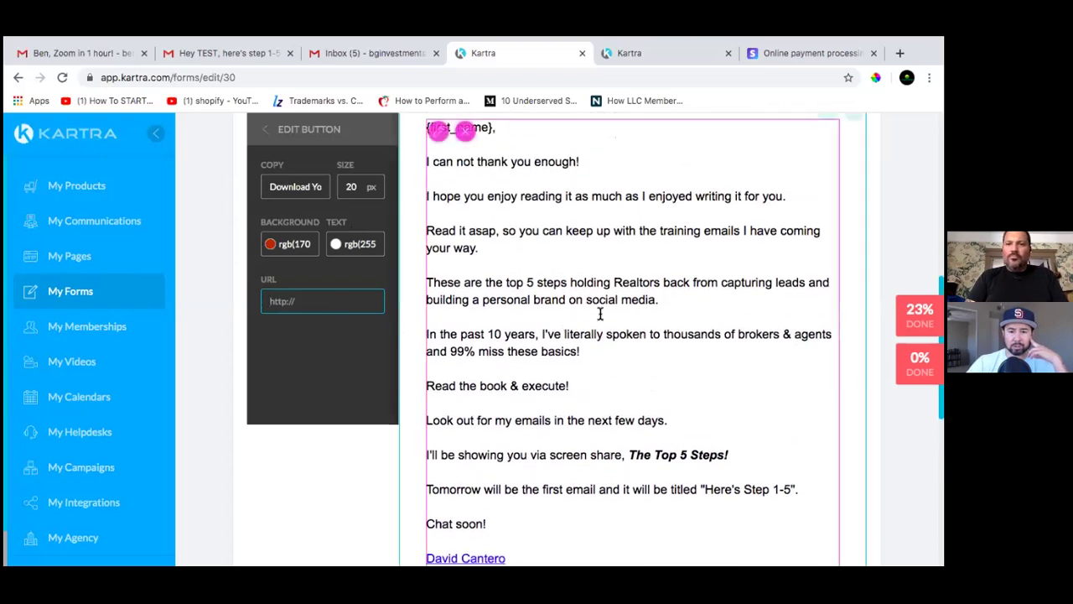
scroll(597, 307, "up", 6)
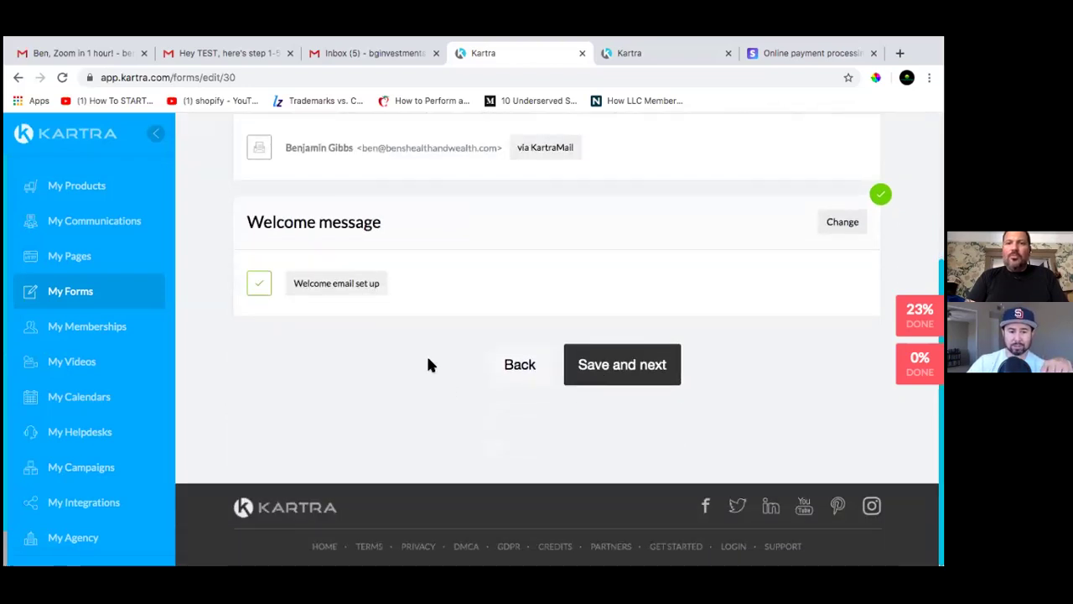
Save the Welcome, Automations and Form design steps to finish the BSF FREE Book form
left_click(646, 383)
scroll(597, 352, "down", 2)
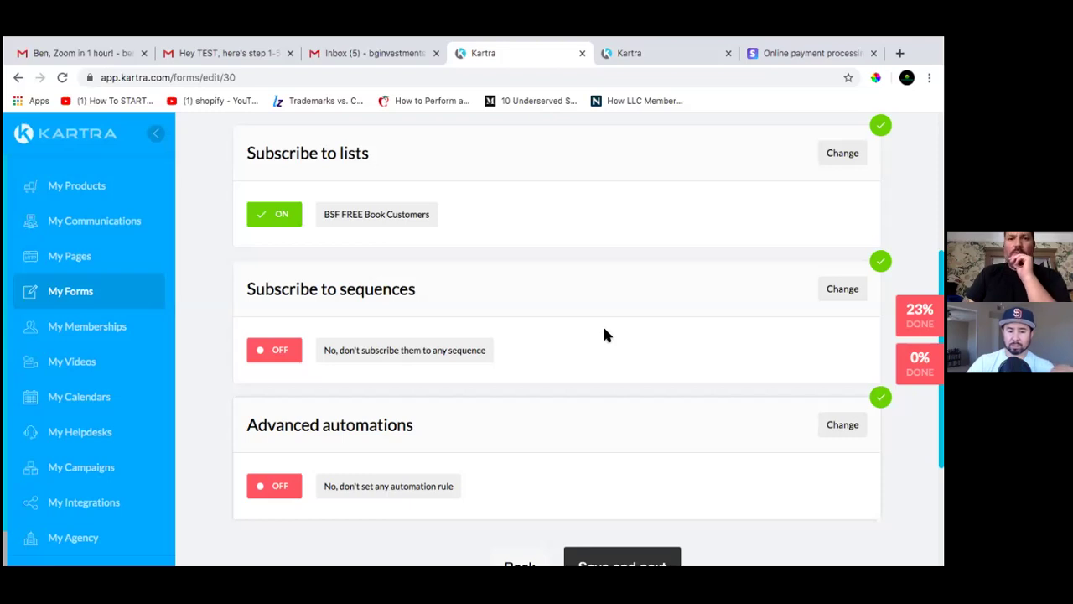
scroll(617, 349, "down", 2)
left_click(623, 463)
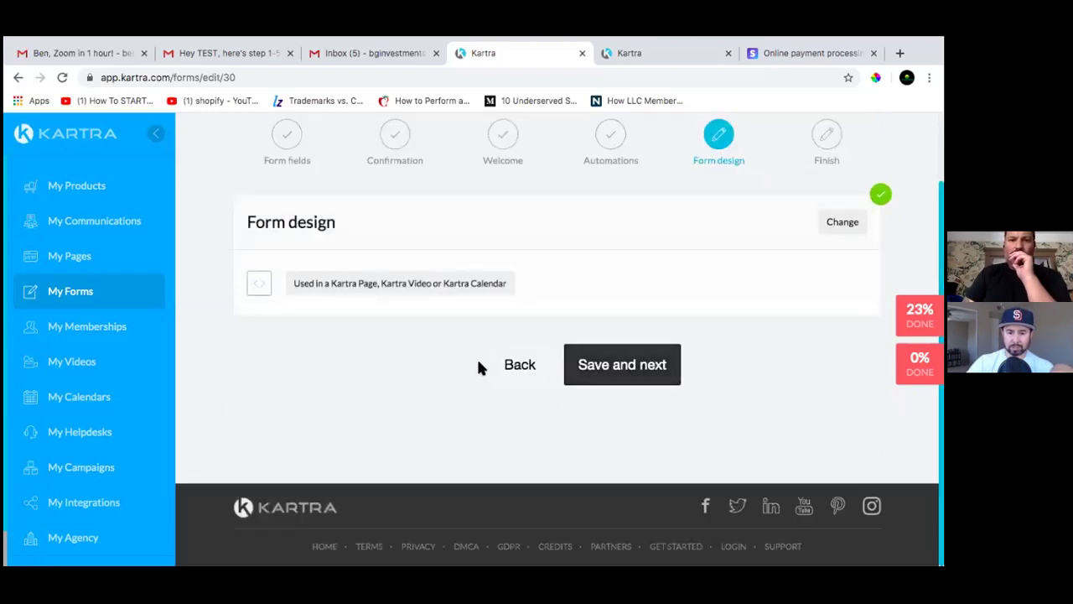
left_click(643, 381)
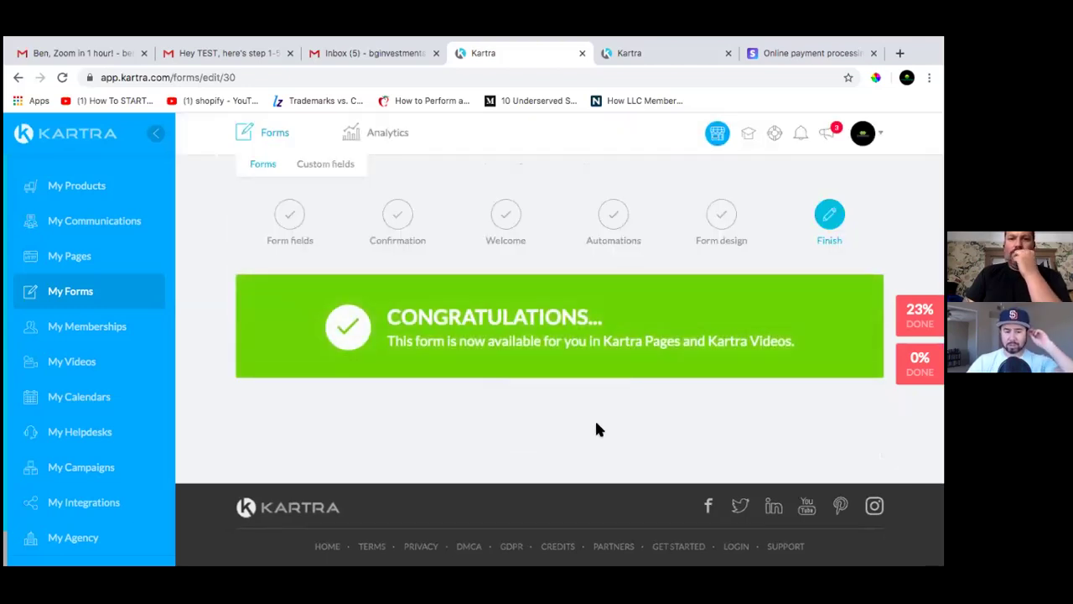
Open My Videos and browse the BSF Step 1–5 and BSF TSREA Book TY Schedule Call videos
left_click(89, 362)
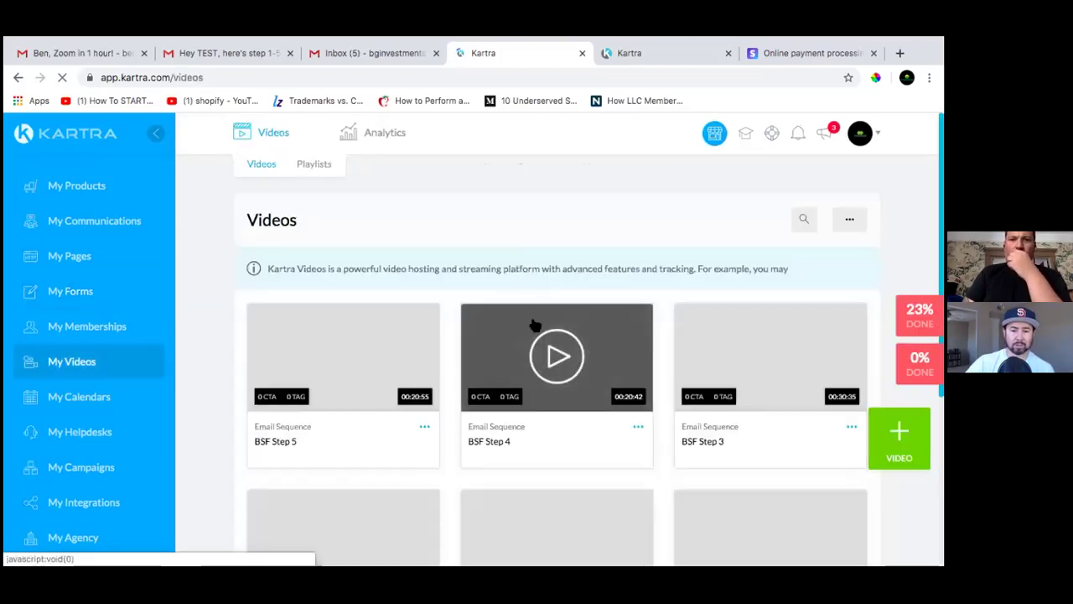
scroll(536, 395, "down", 3)
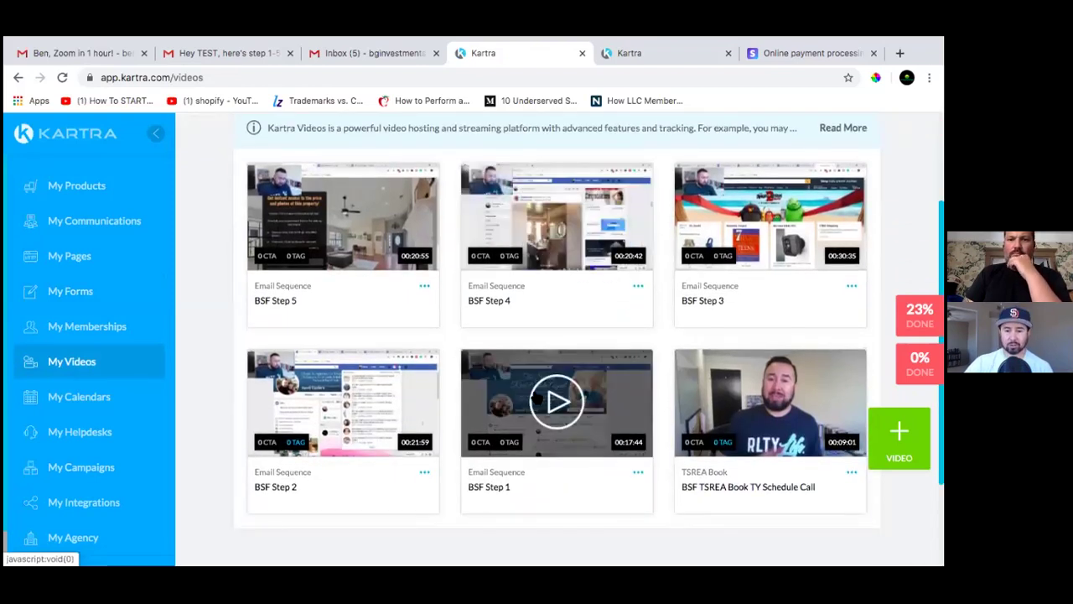
scroll(537, 385, "up", 1)
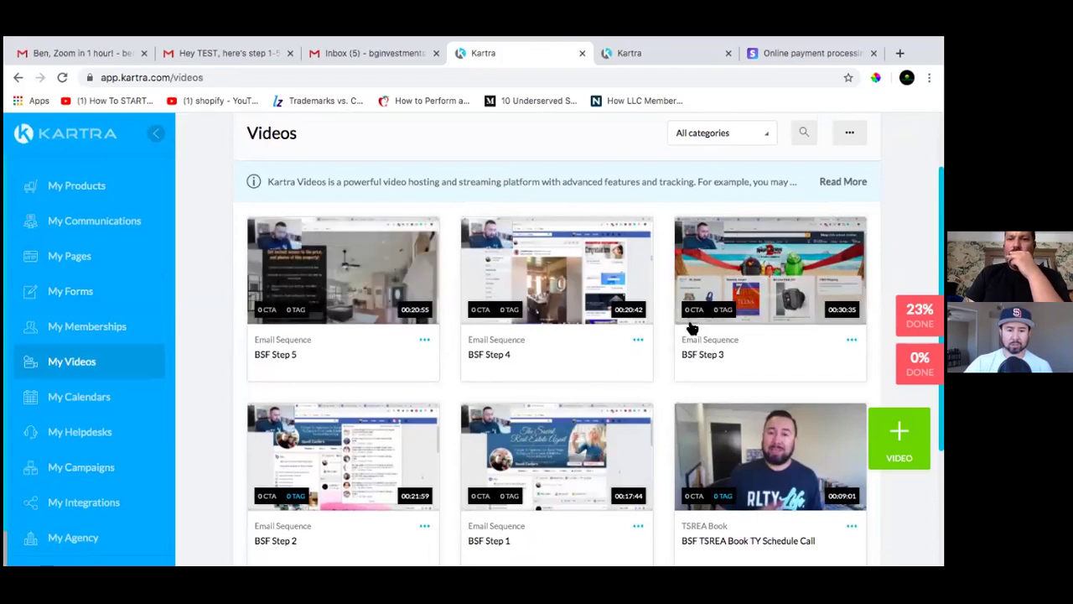
scroll(738, 448, "down", 1)
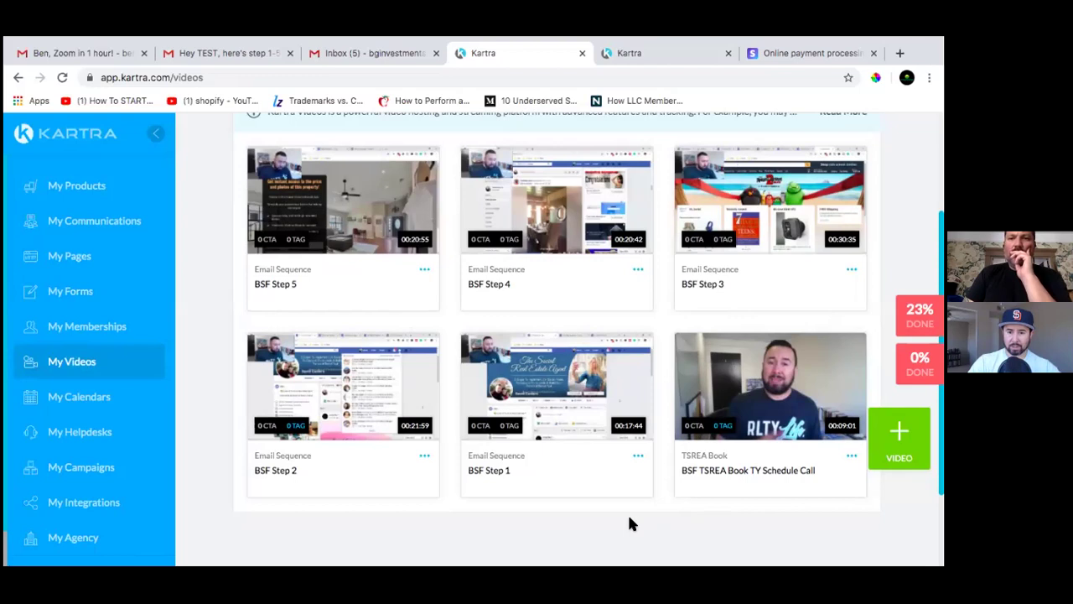
scroll(632, 524, "up", 2)
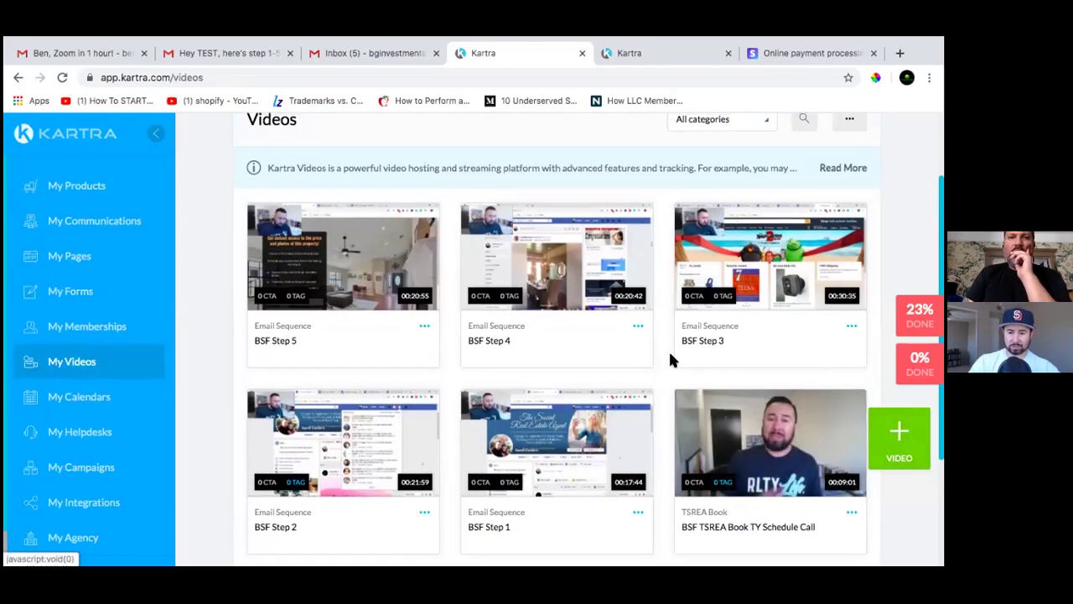
scroll(526, 313, "up", 1)
scroll(529, 323, "down", 2)
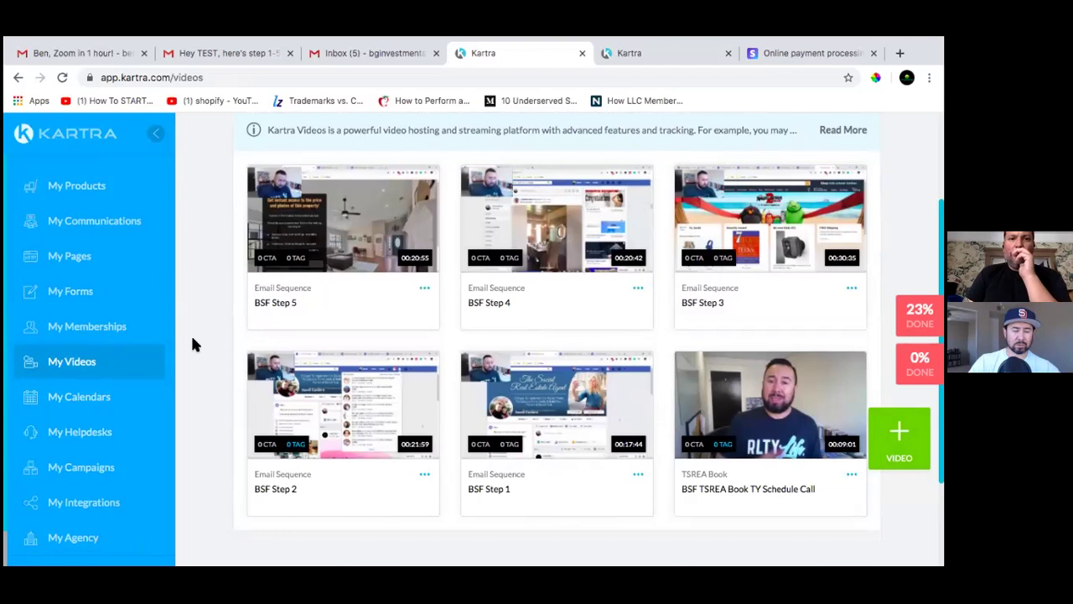
Delete the BSF The Social Real Estate Agent calendar along with its classes
left_click(79, 401)
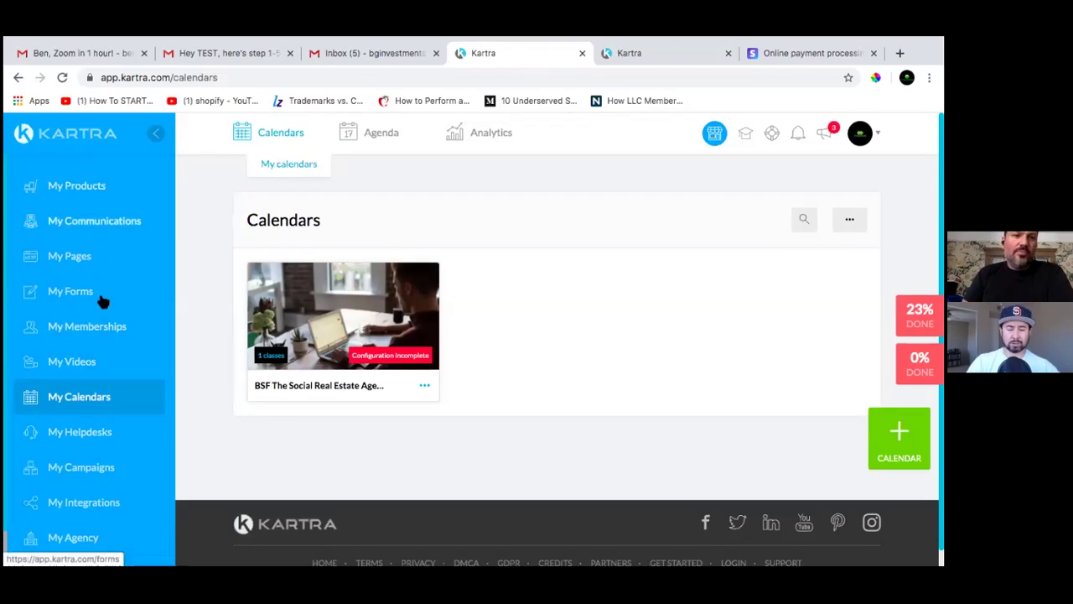
left_click(425, 387)
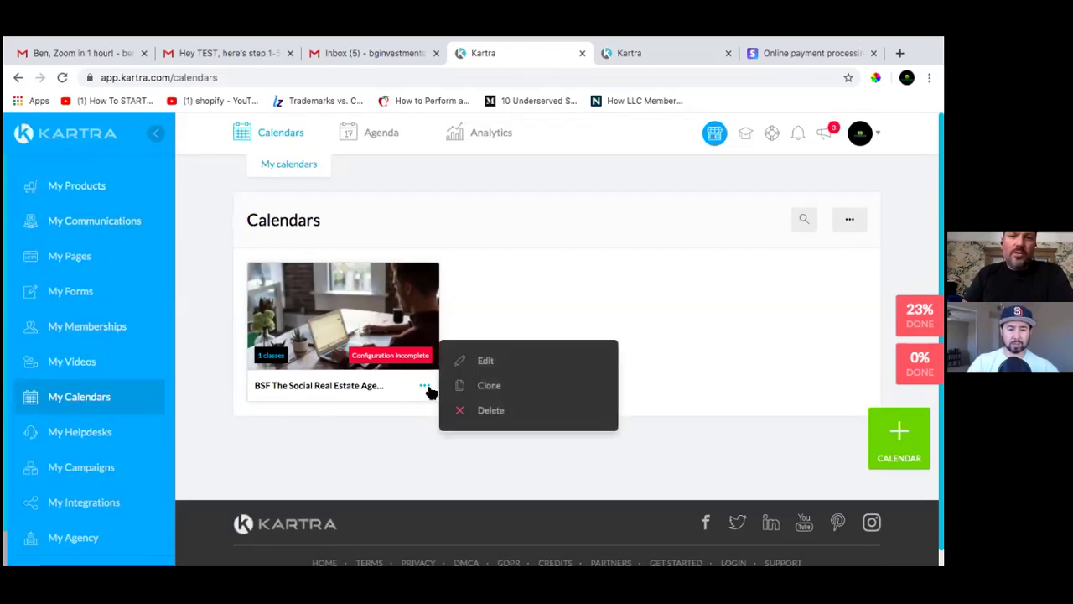
left_click(498, 411)
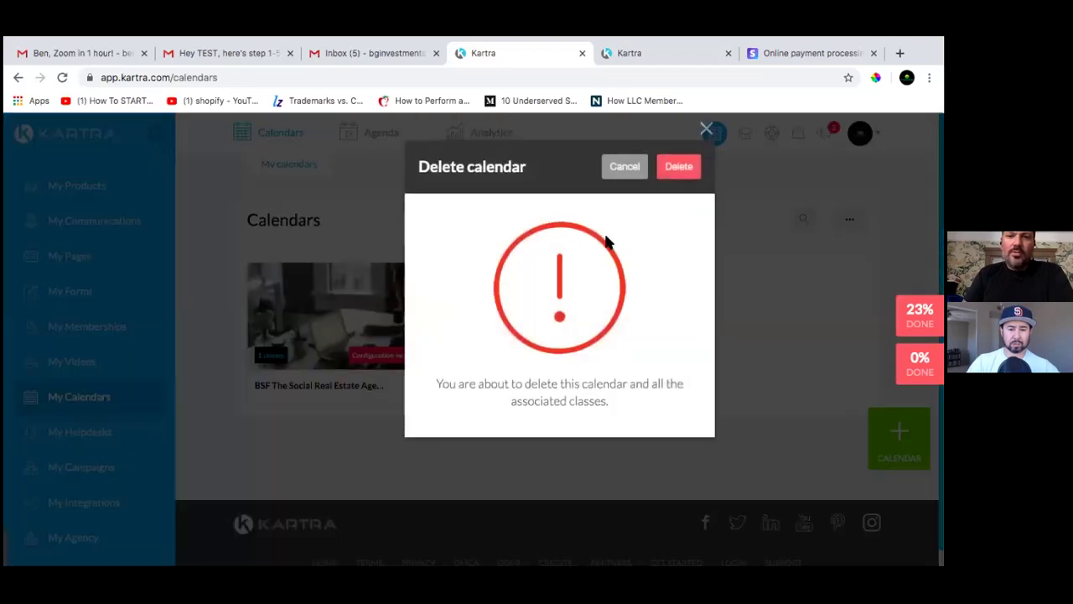
left_click(679, 166)
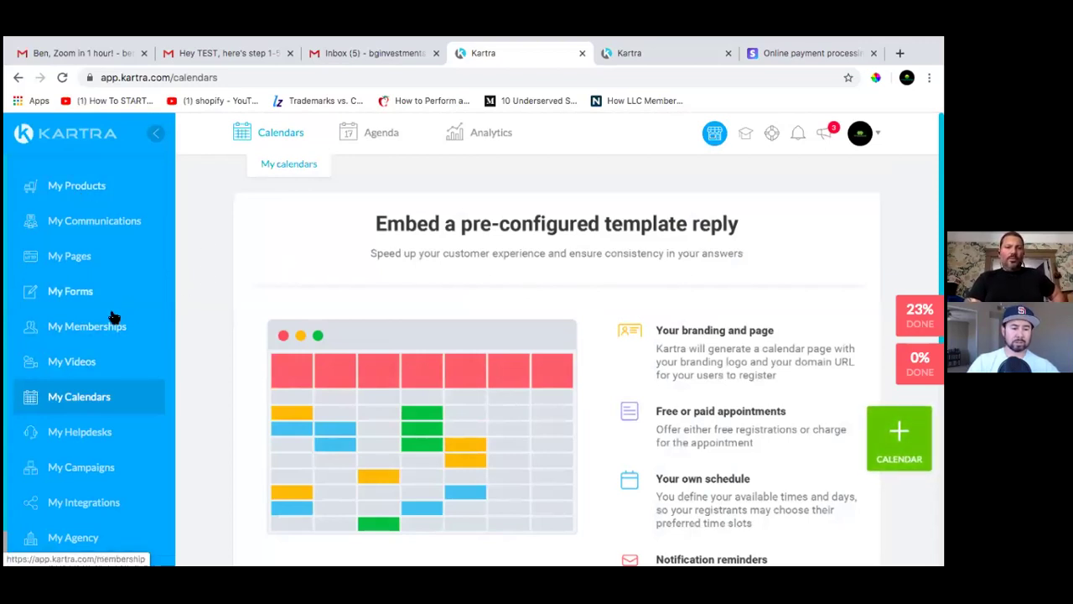
scroll(113, 319, "down", 1)
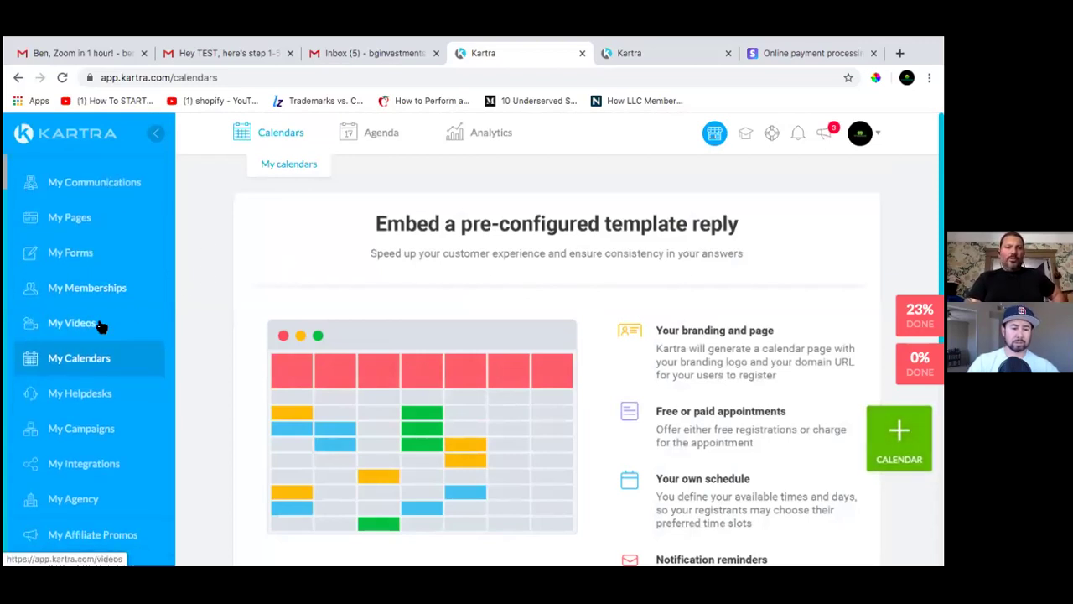
Go to My Integrations and open the KartraMail card's settings for editing
left_click(75, 465)
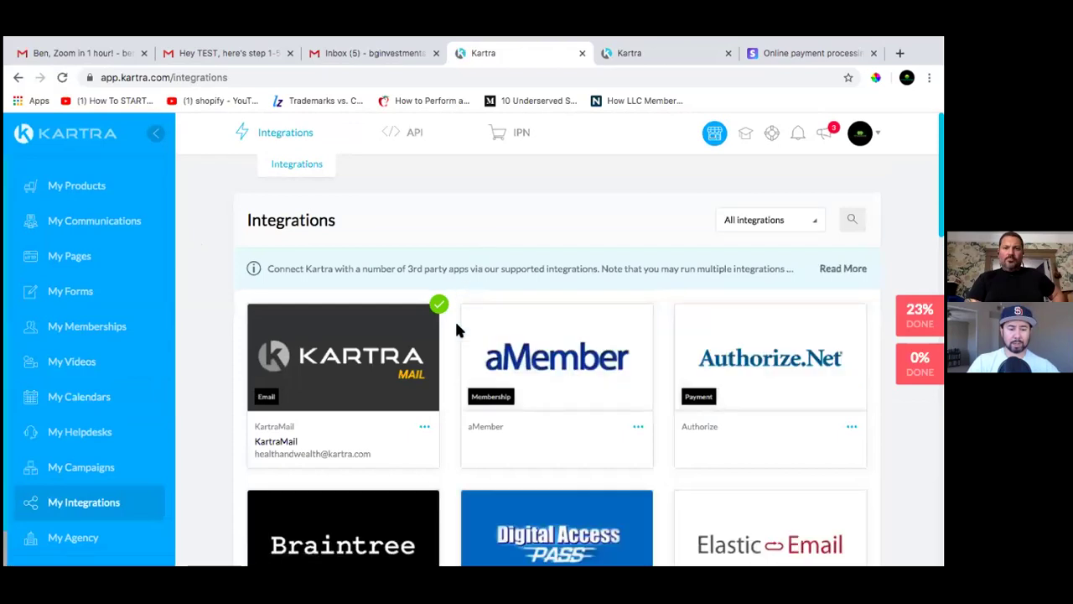
left_click(424, 427)
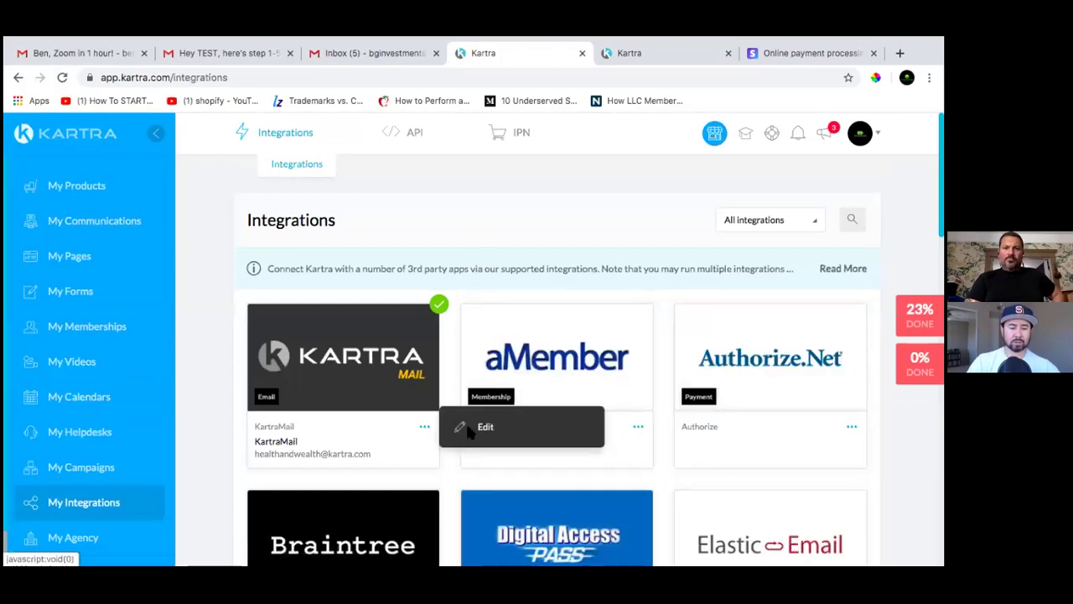
left_click(469, 430)
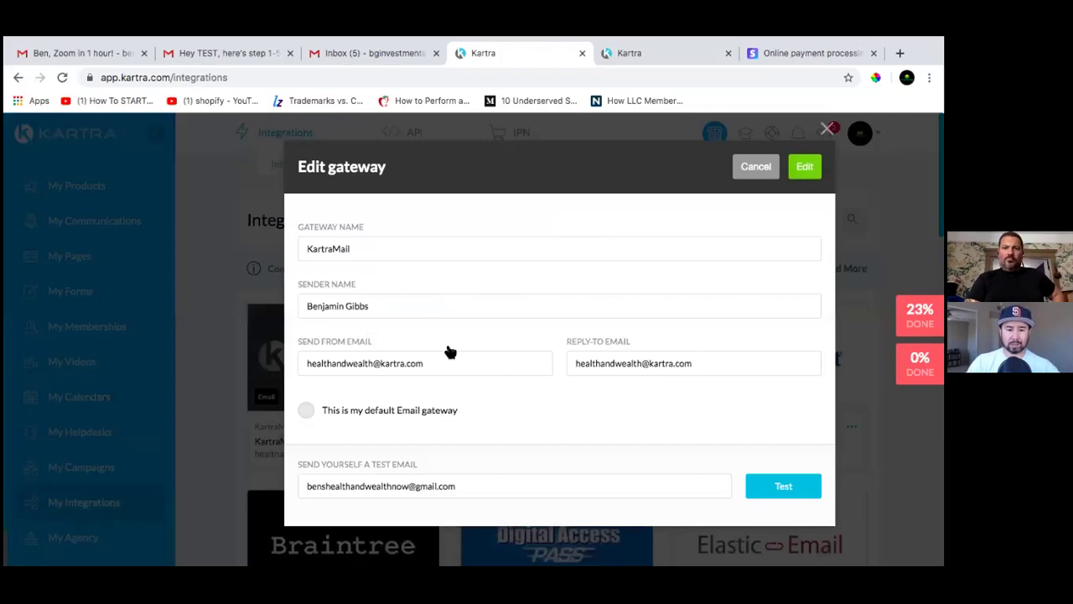
Replace the Send From and Reply-To emails with the sender's custom-domain address
left_click(441, 362)
key("super+a")
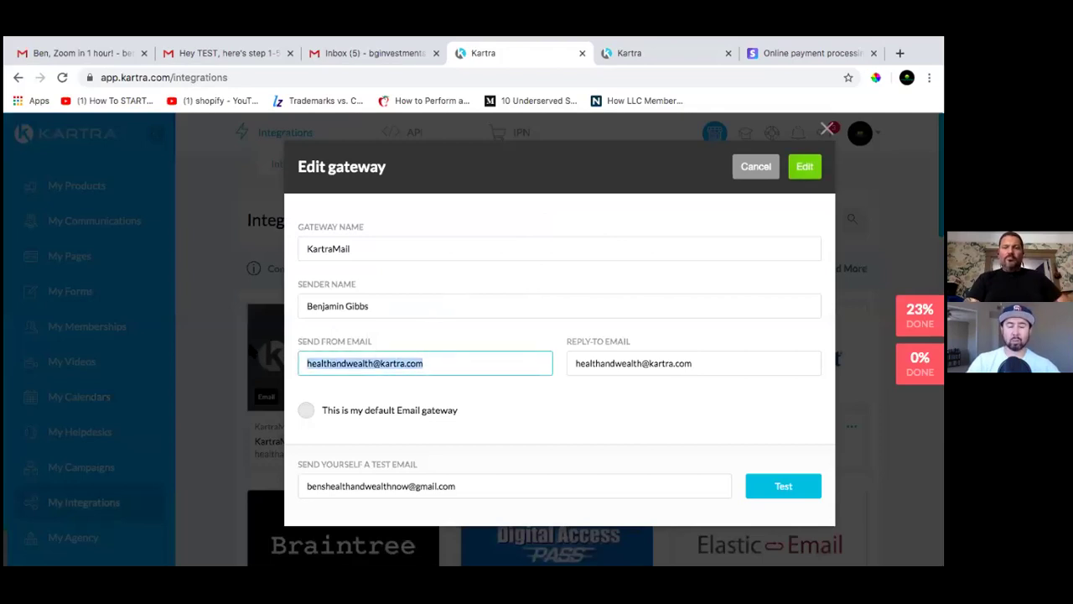
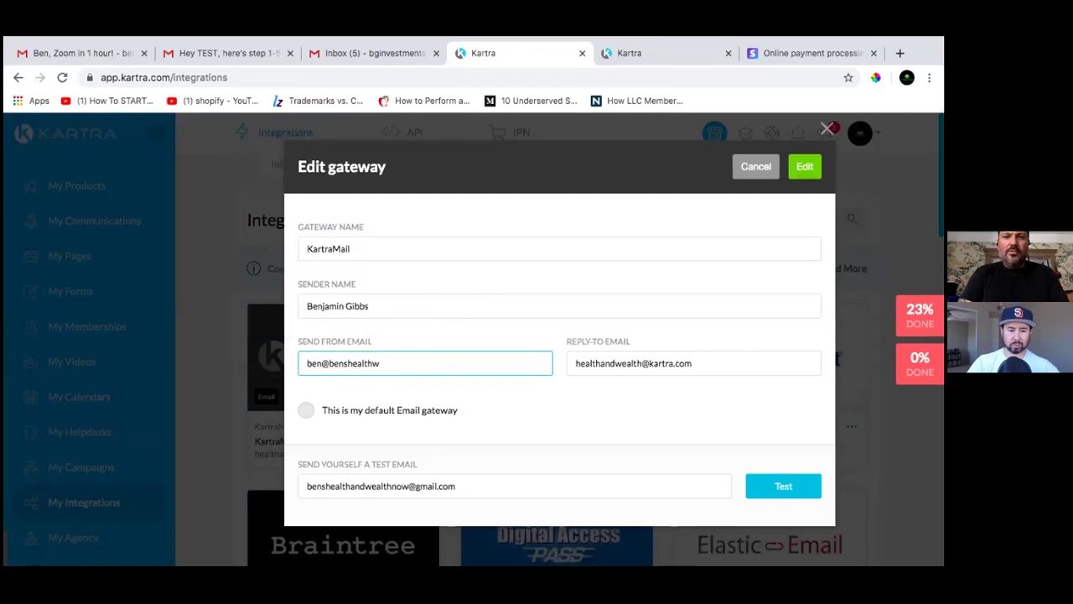
key("Tab")
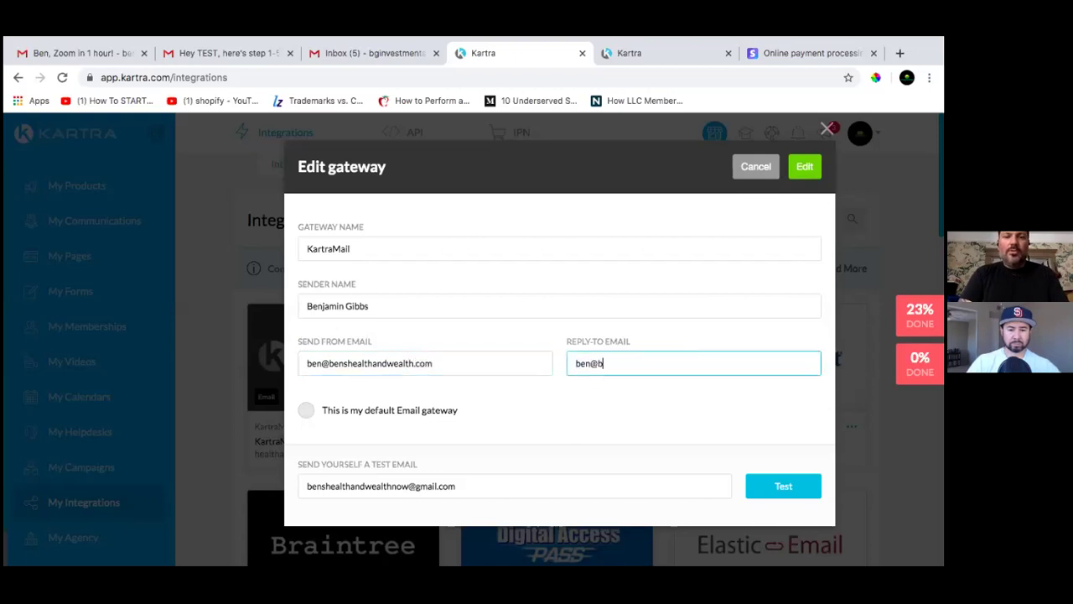
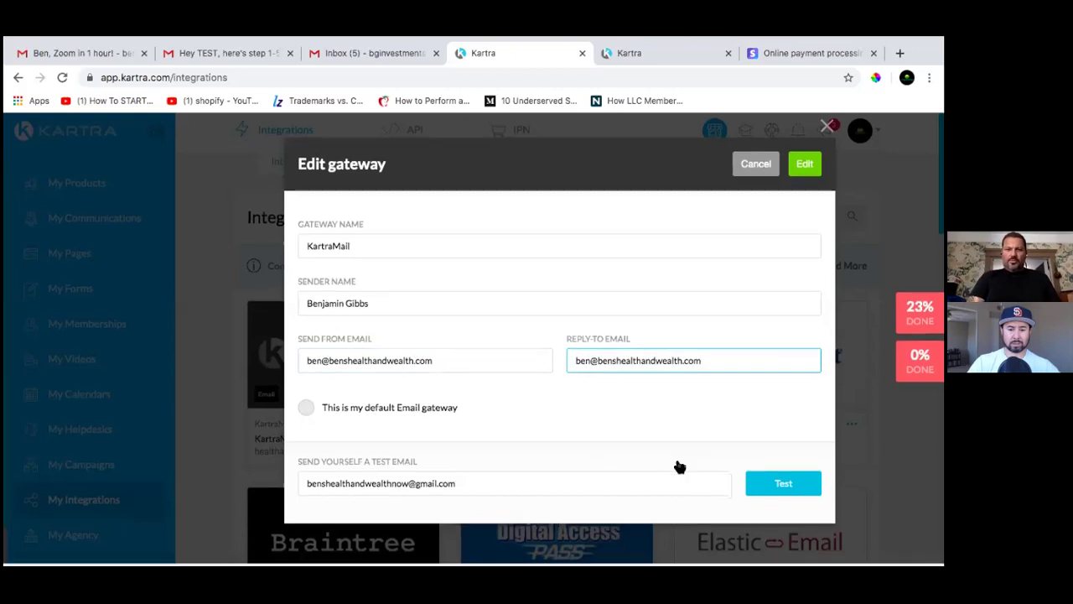
Send a test email, save the KartraMail gateway, and dismiss the confirmation
left_click(759, 488)
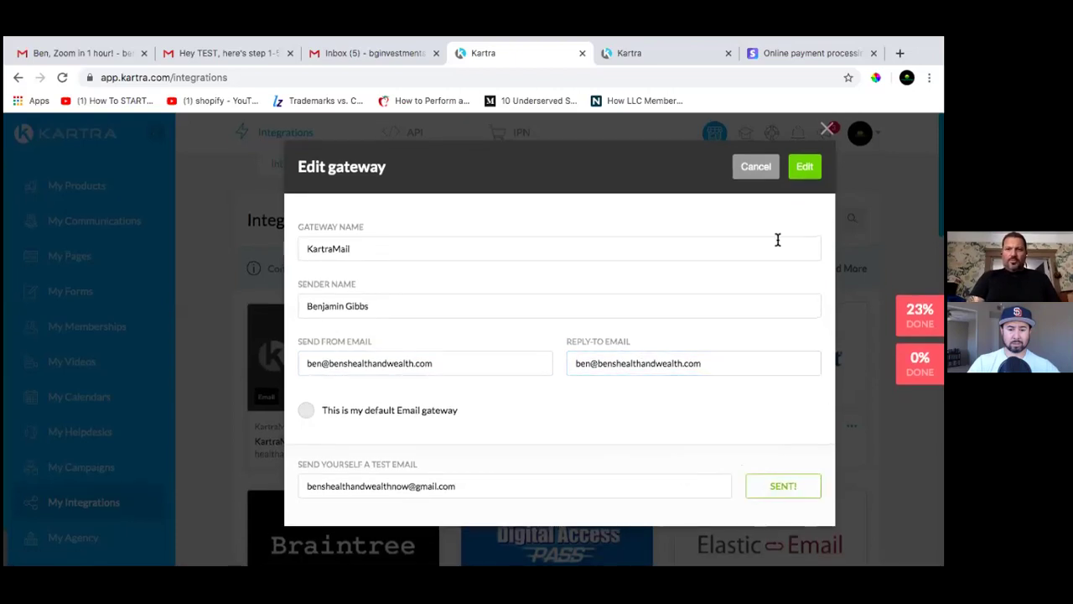
left_click(804, 166)
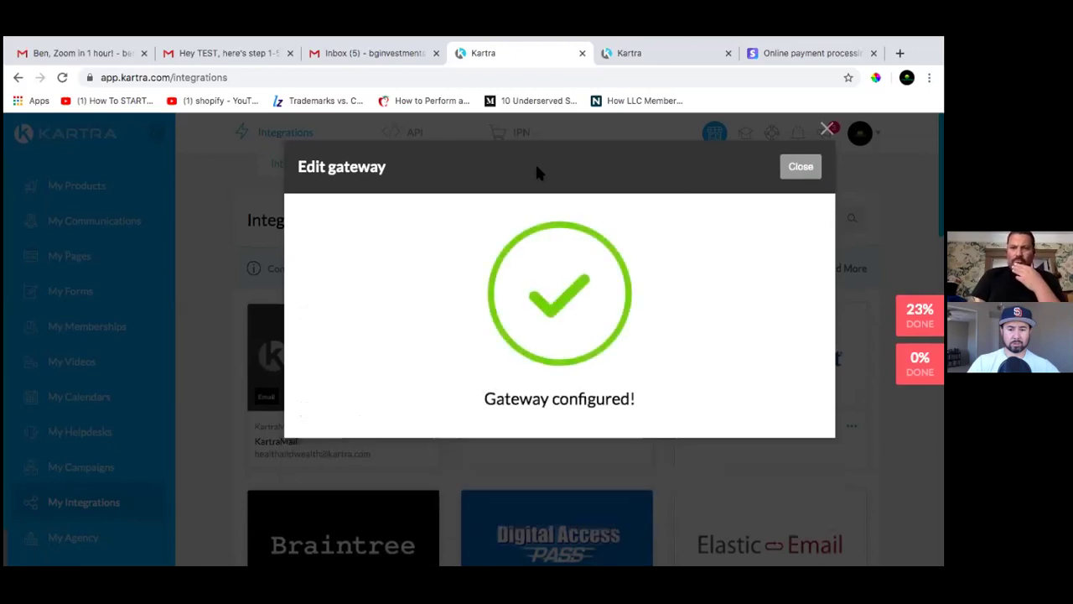
left_click(794, 177)
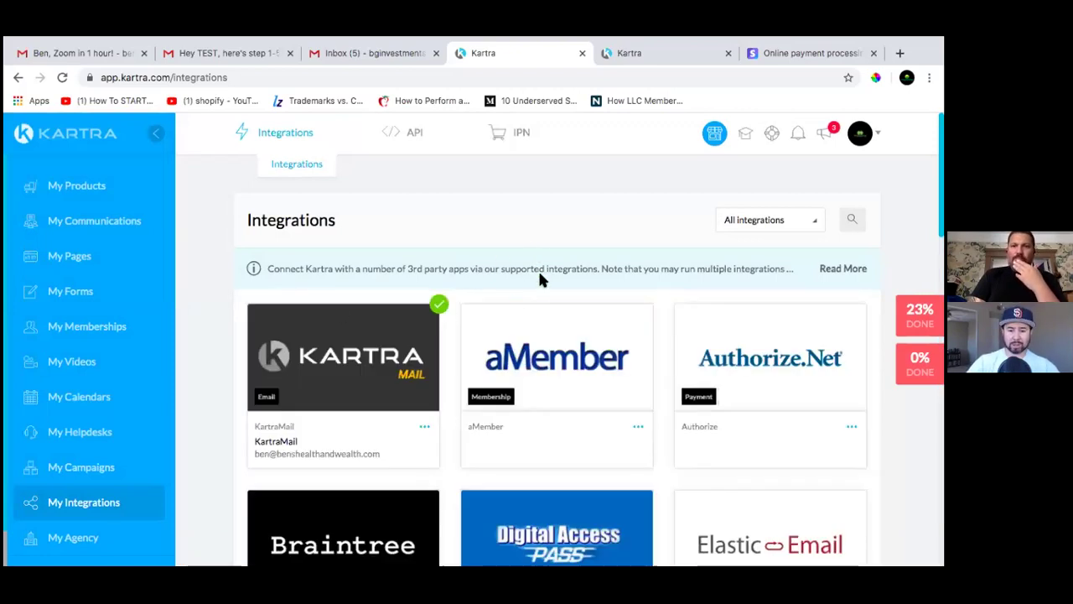
scroll(539, 275, "down", 3)
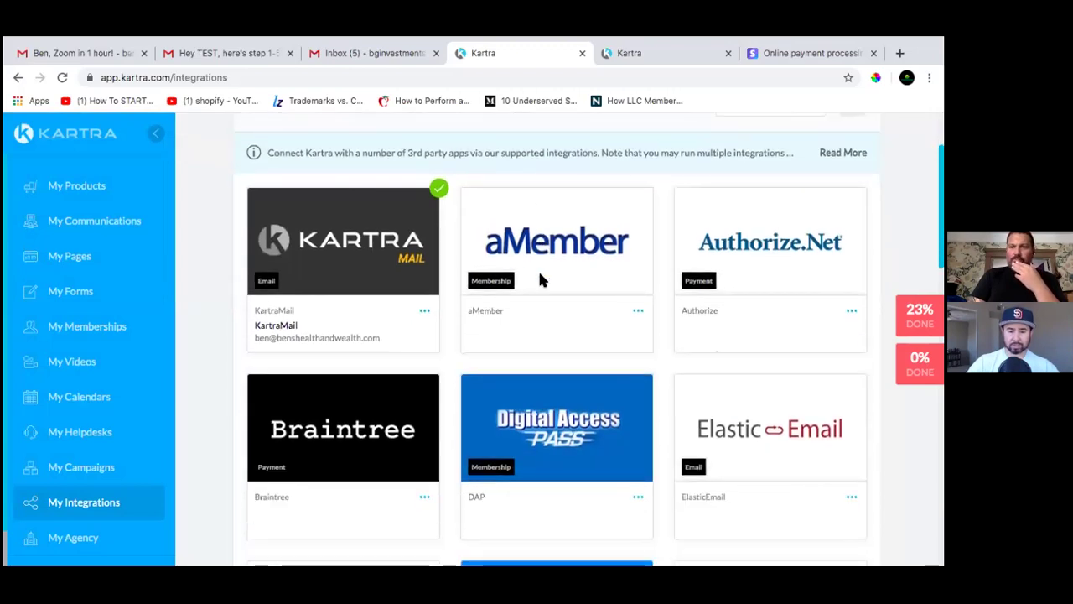
scroll(541, 279, "down", 8)
scroll(541, 279, "down", 8)
scroll(539, 280, "up", 4)
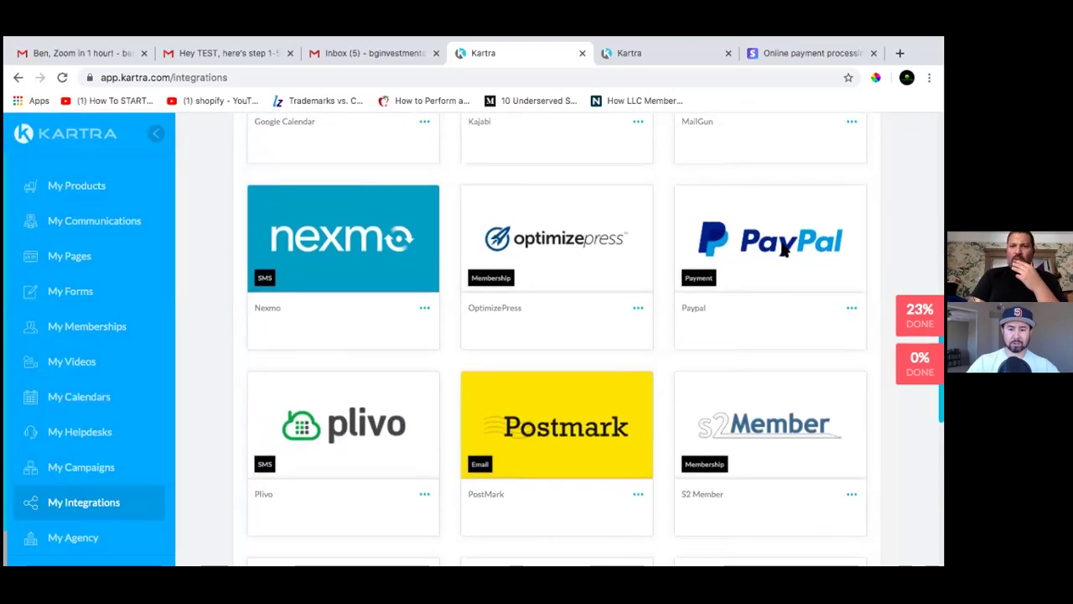
scroll(780, 245, "down", 1)
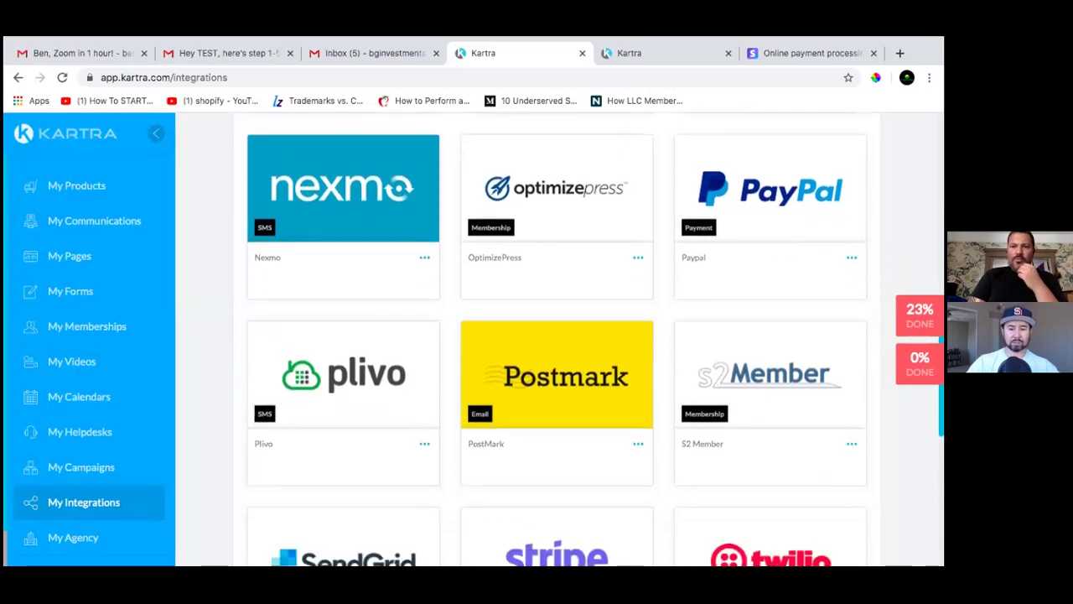
left_click(851, 257)
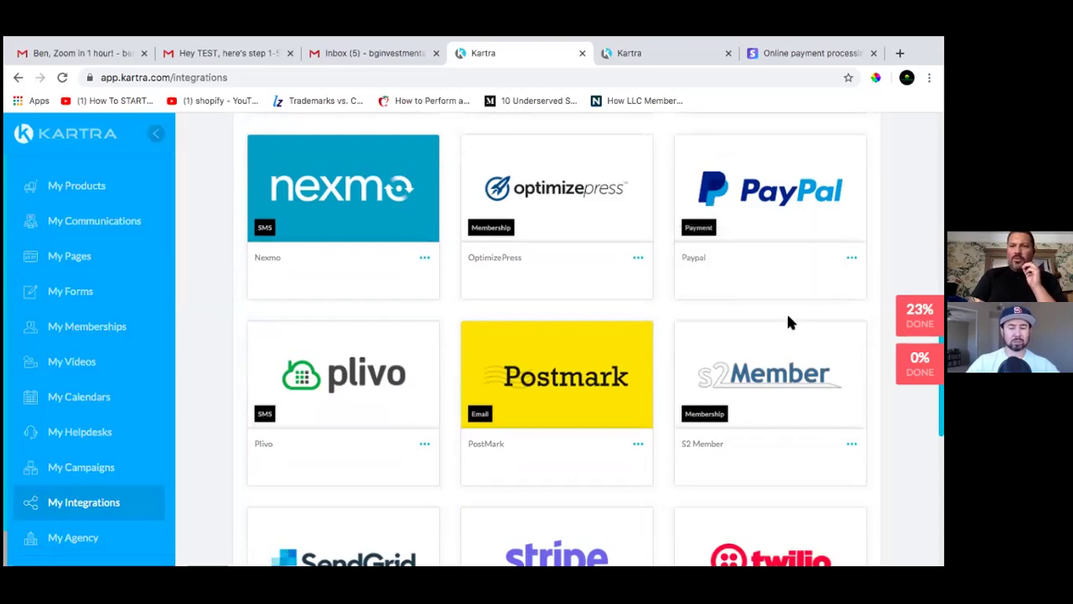
scroll(788, 316, "down", 2)
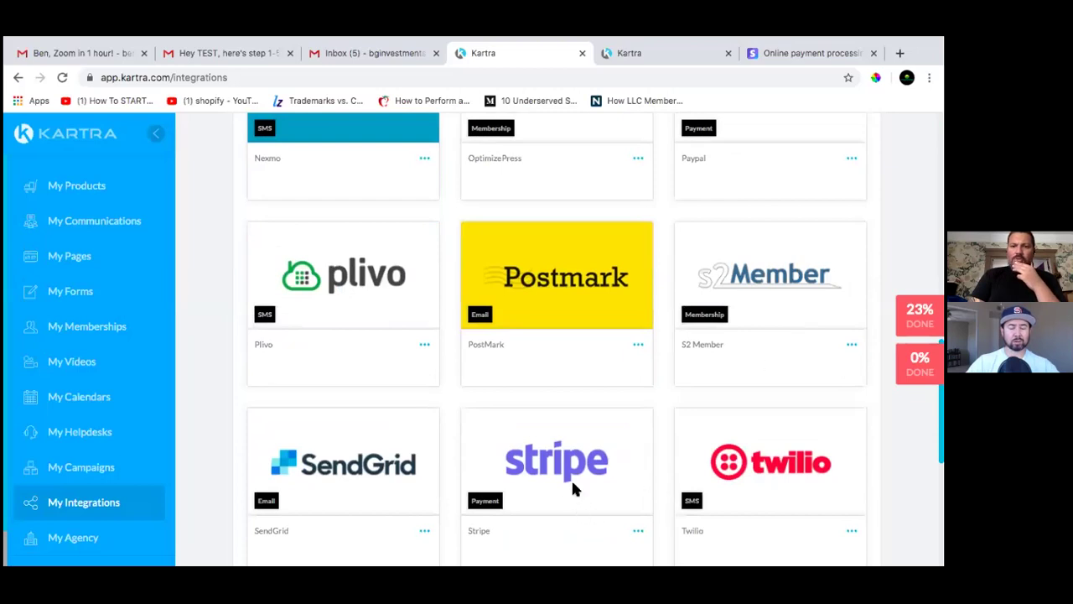
scroll(670, 396, "up", 1)
scroll(670, 396, "down", 2)
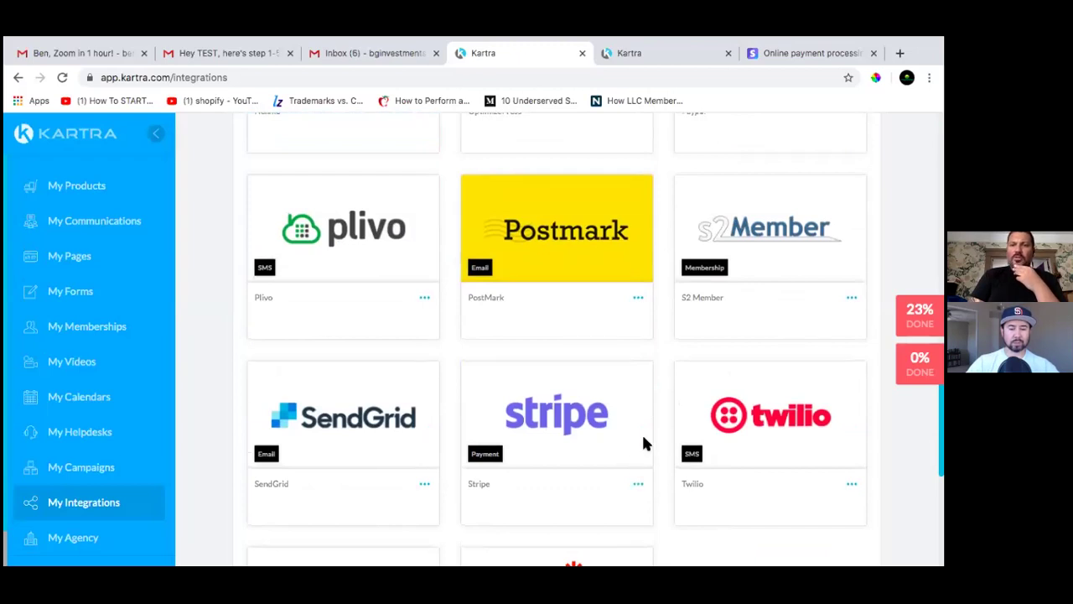
scroll(643, 443, "up", 5)
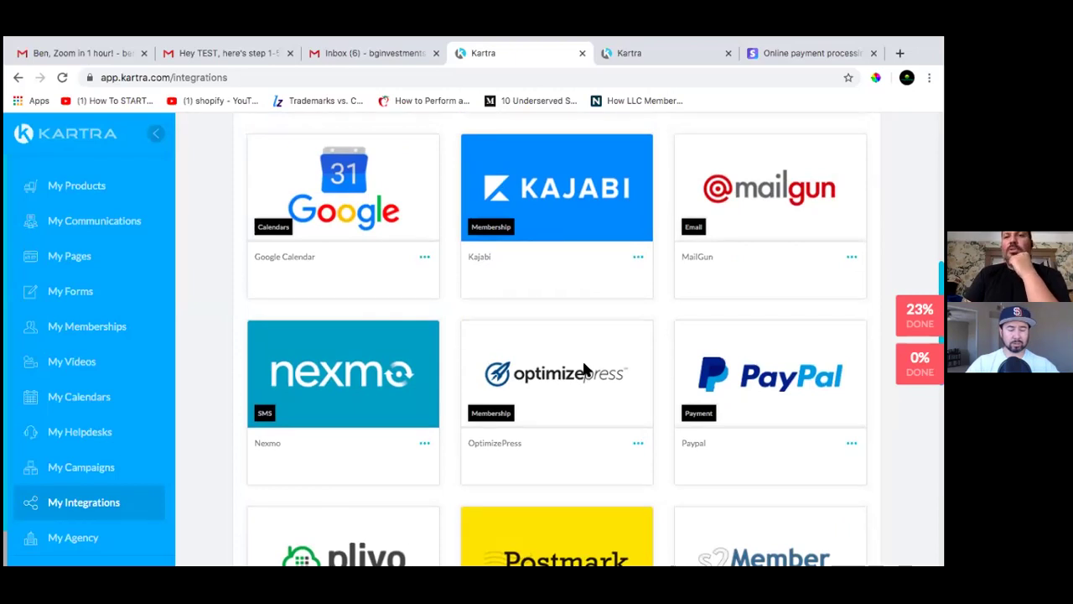
scroll(602, 339, "down", 5)
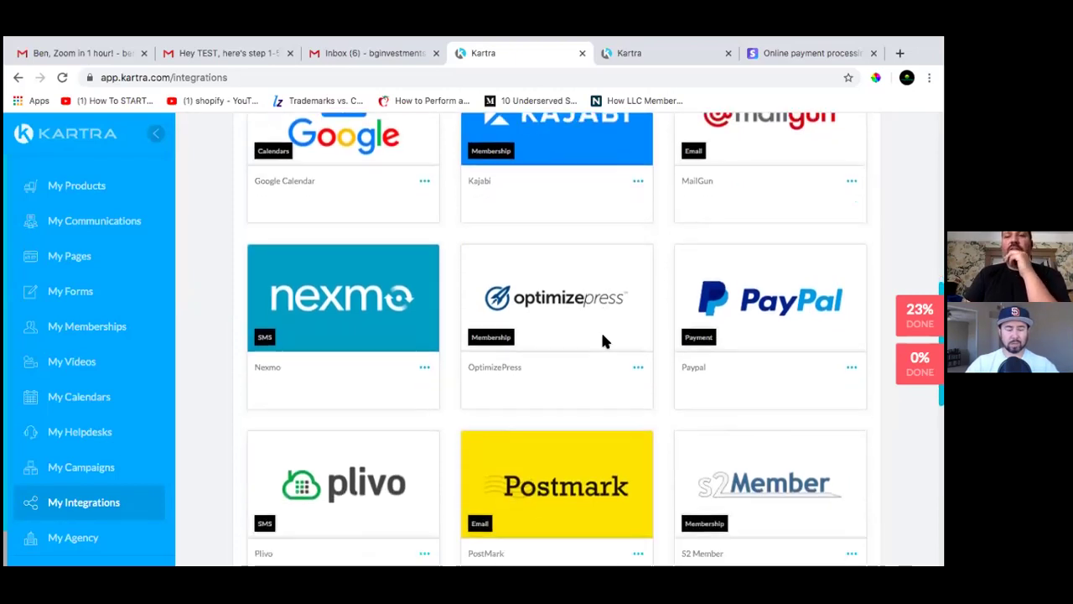
scroll(602, 338, "down", 3)
scroll(602, 338, "up", 8)
scroll(602, 340, "up", 1)
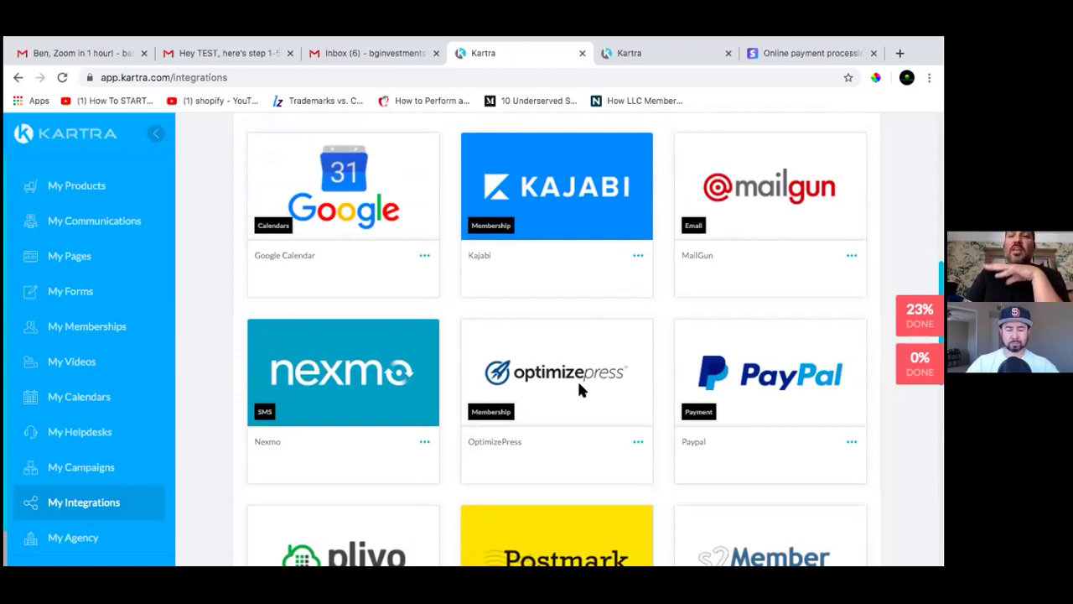
scroll(581, 390, "down", 1)
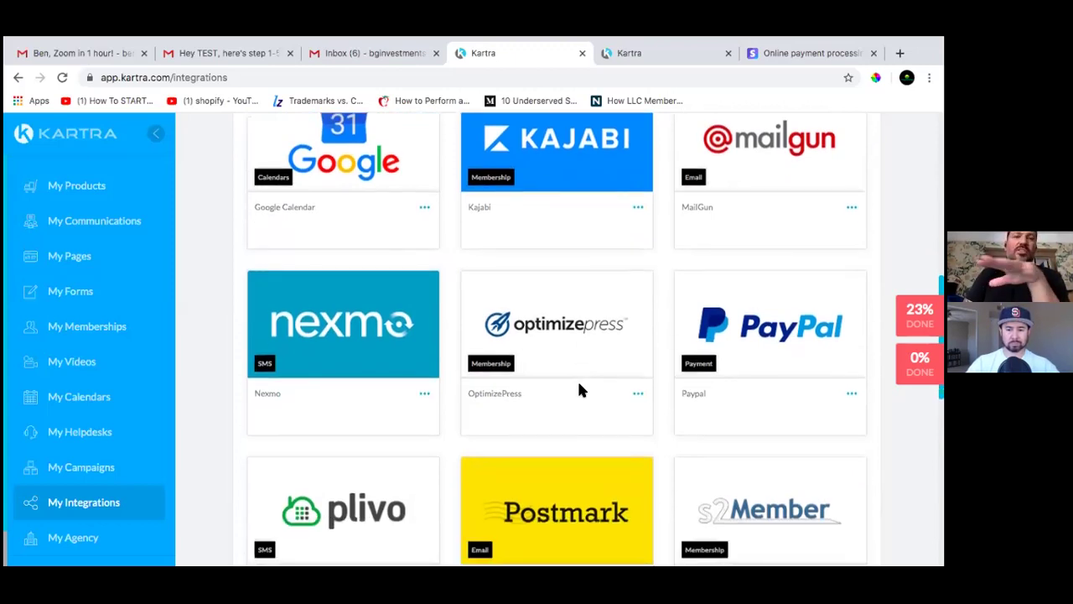